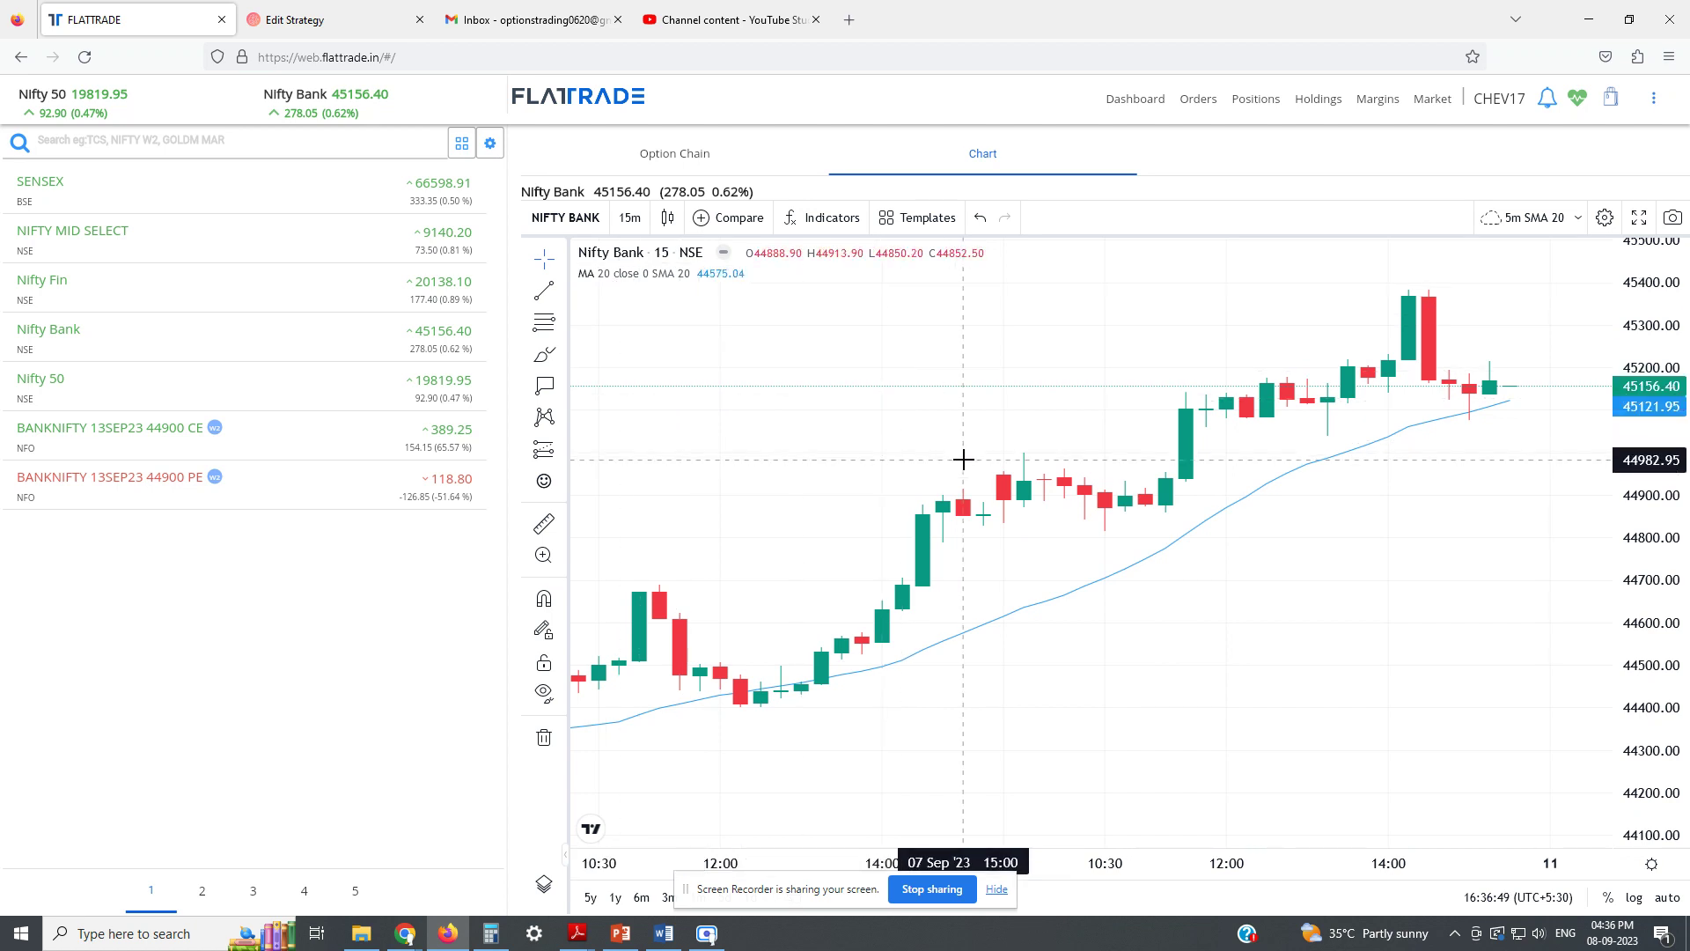
# Switch to the Tradetron strategy and add an empty third condition to the entry conditions of Set 1 (CALL Buy).
pyautogui.scroll(2, 953, 457)
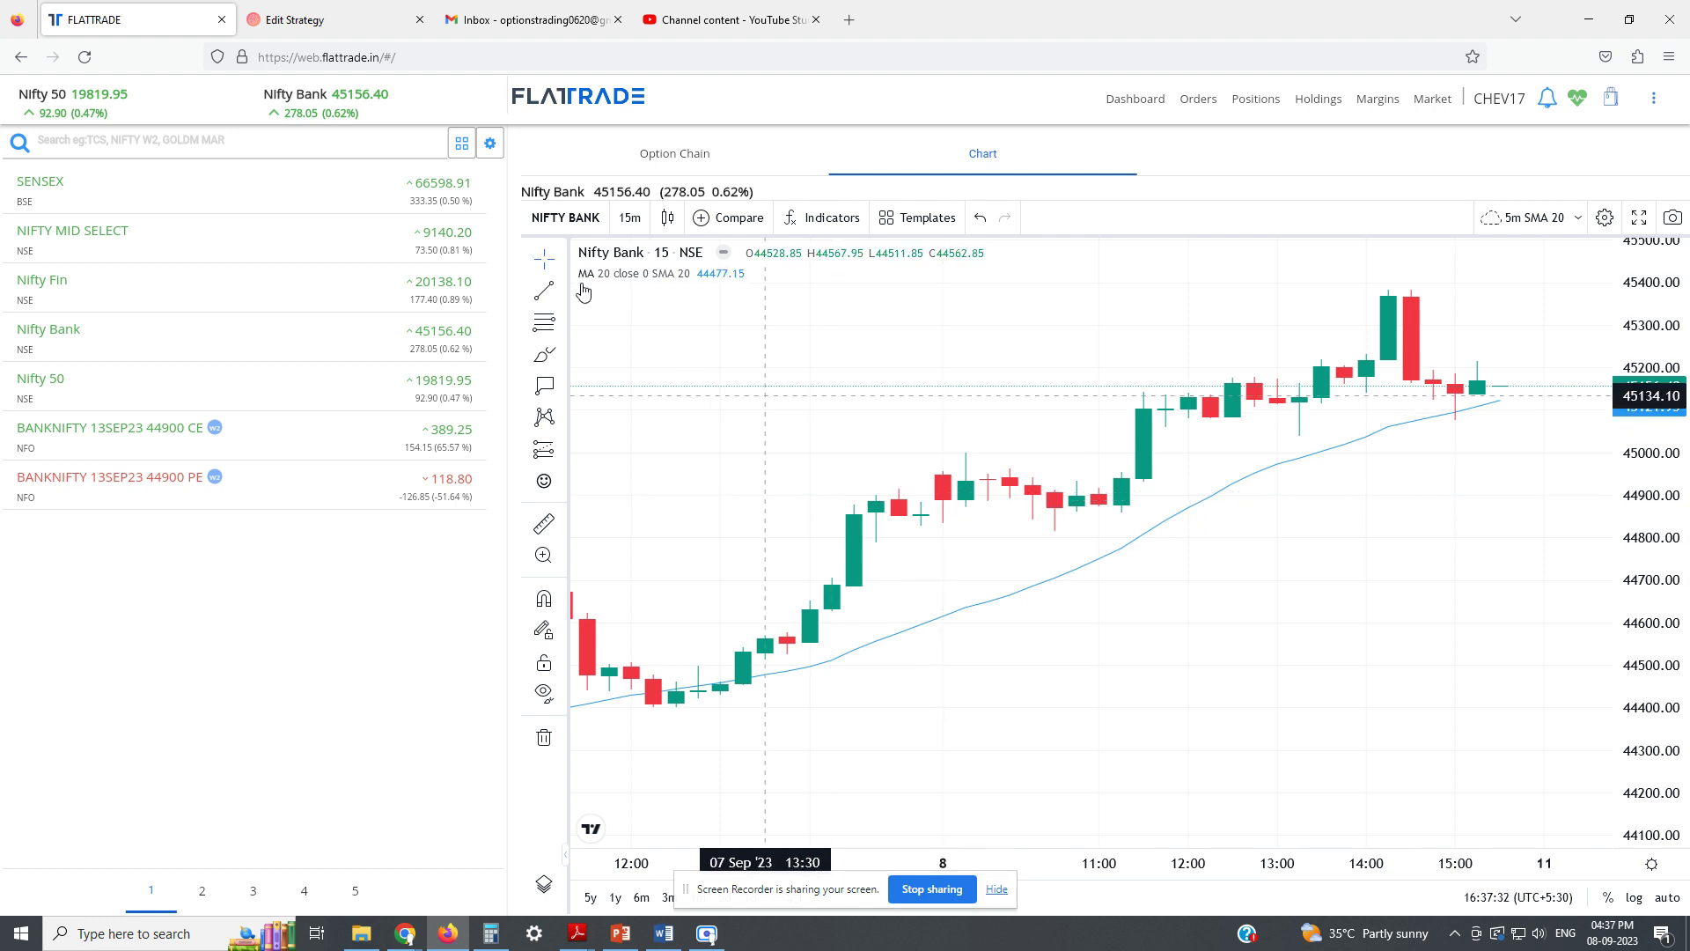
pyautogui.click(315, 27)
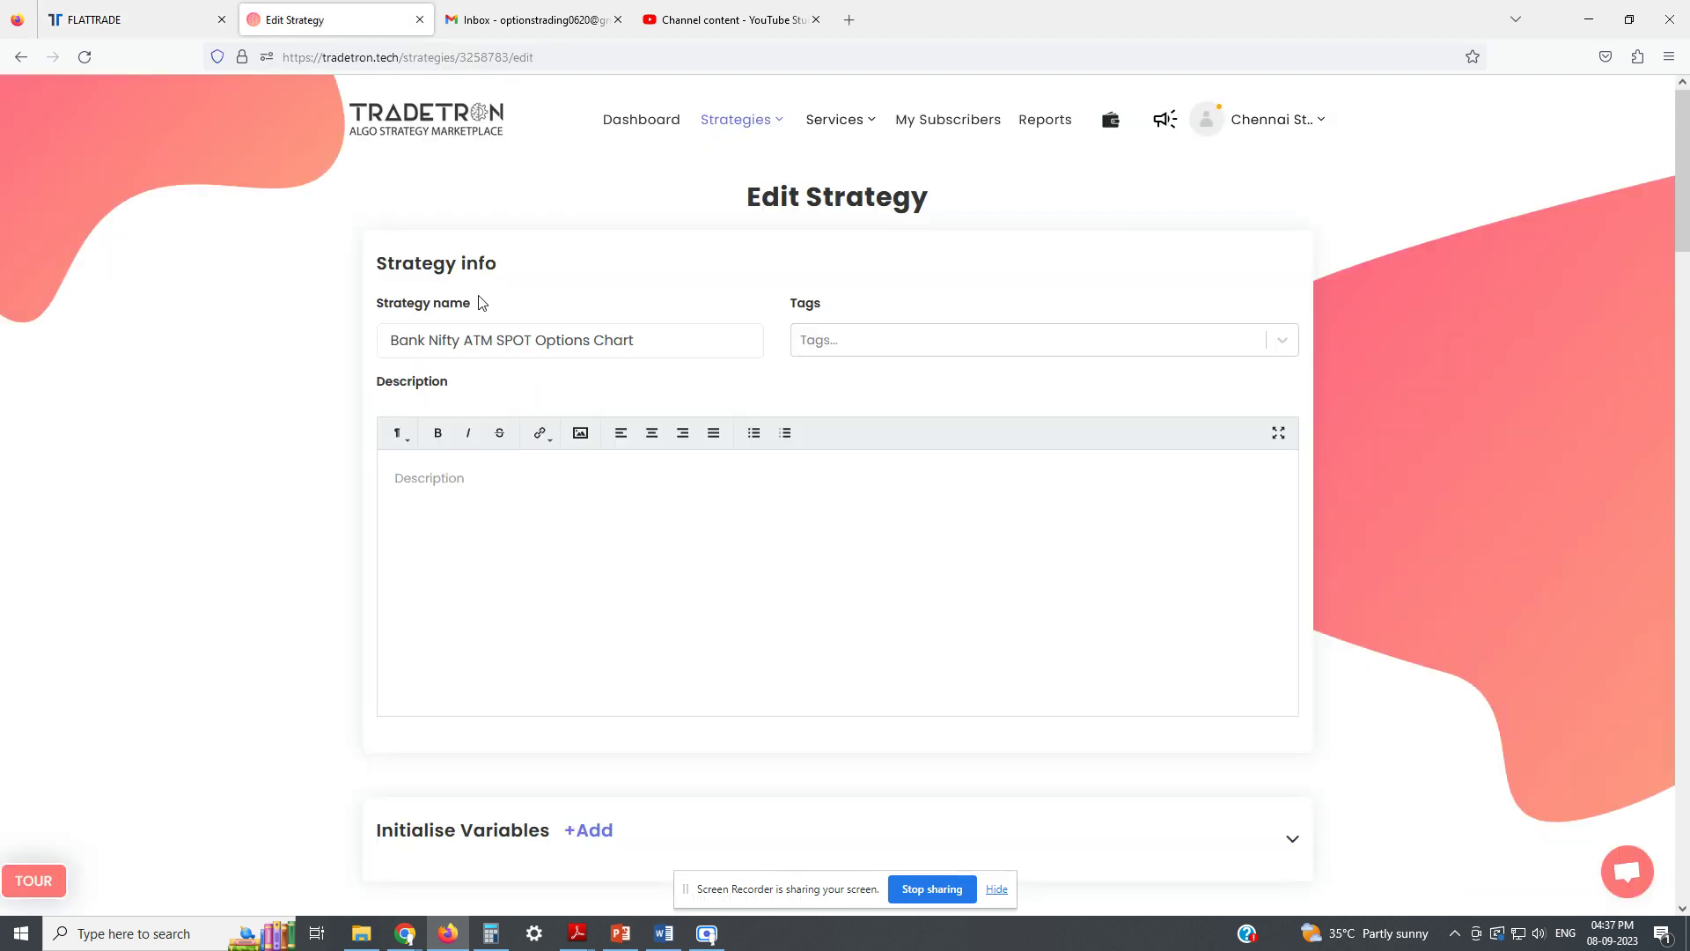
pyautogui.moveTo(636, 341); pyautogui.dragTo(551, 407)
pyautogui.click(551, 393)
pyautogui.scroll(-8, 563, 422)
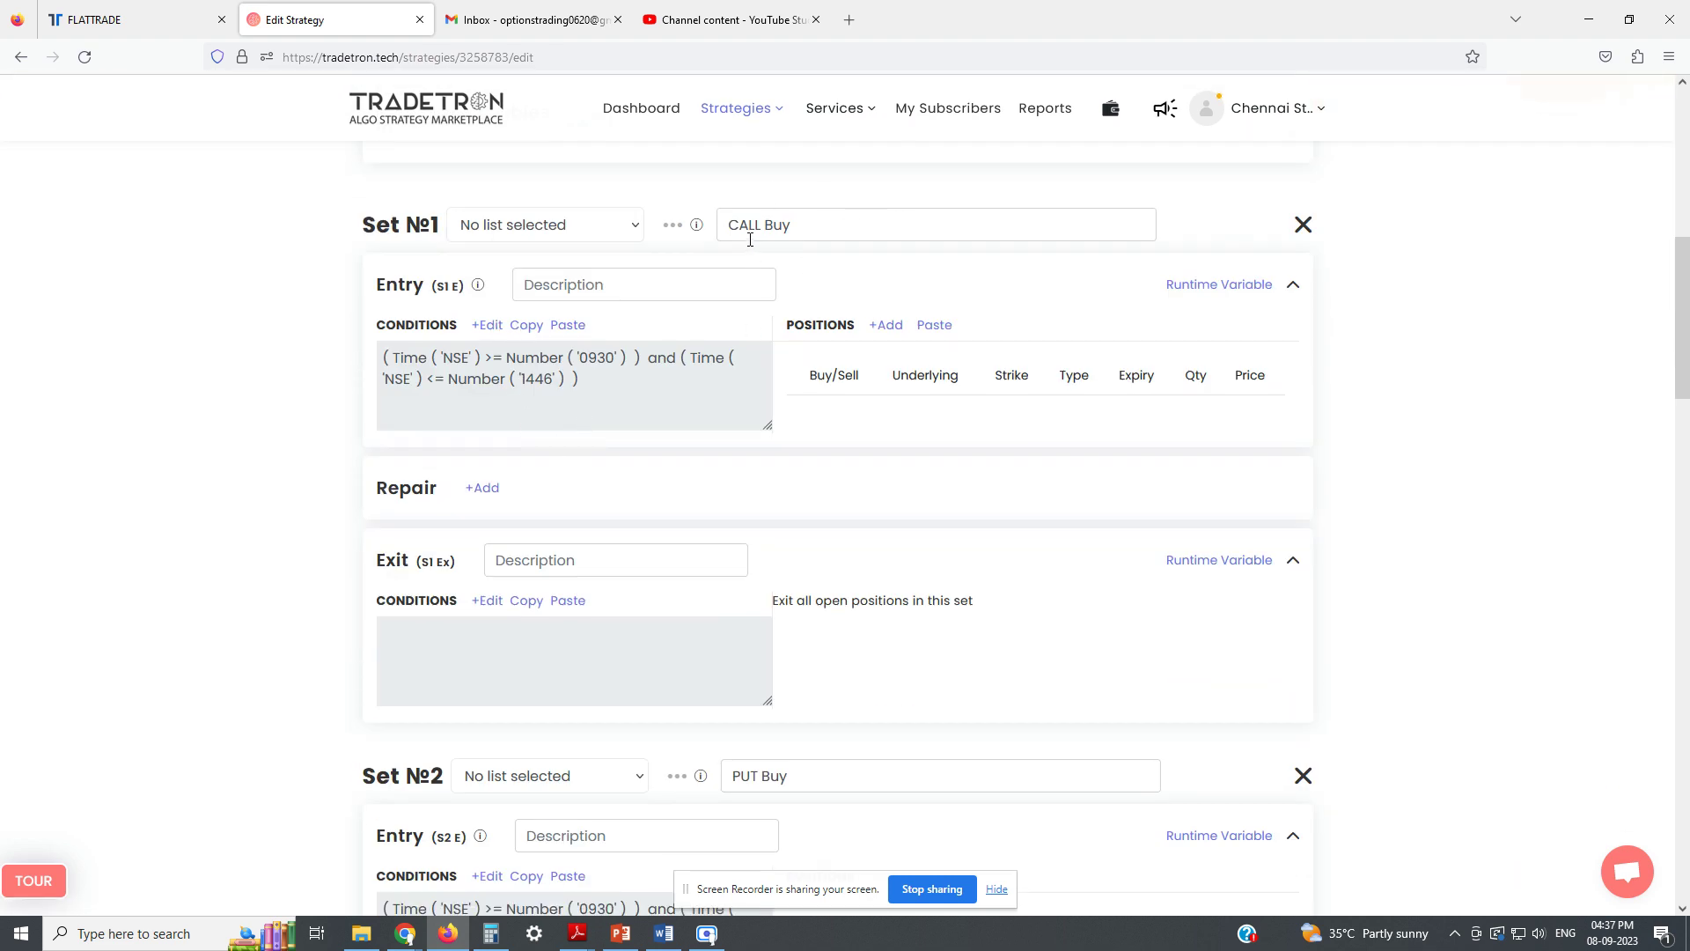
pyautogui.click(487, 325)
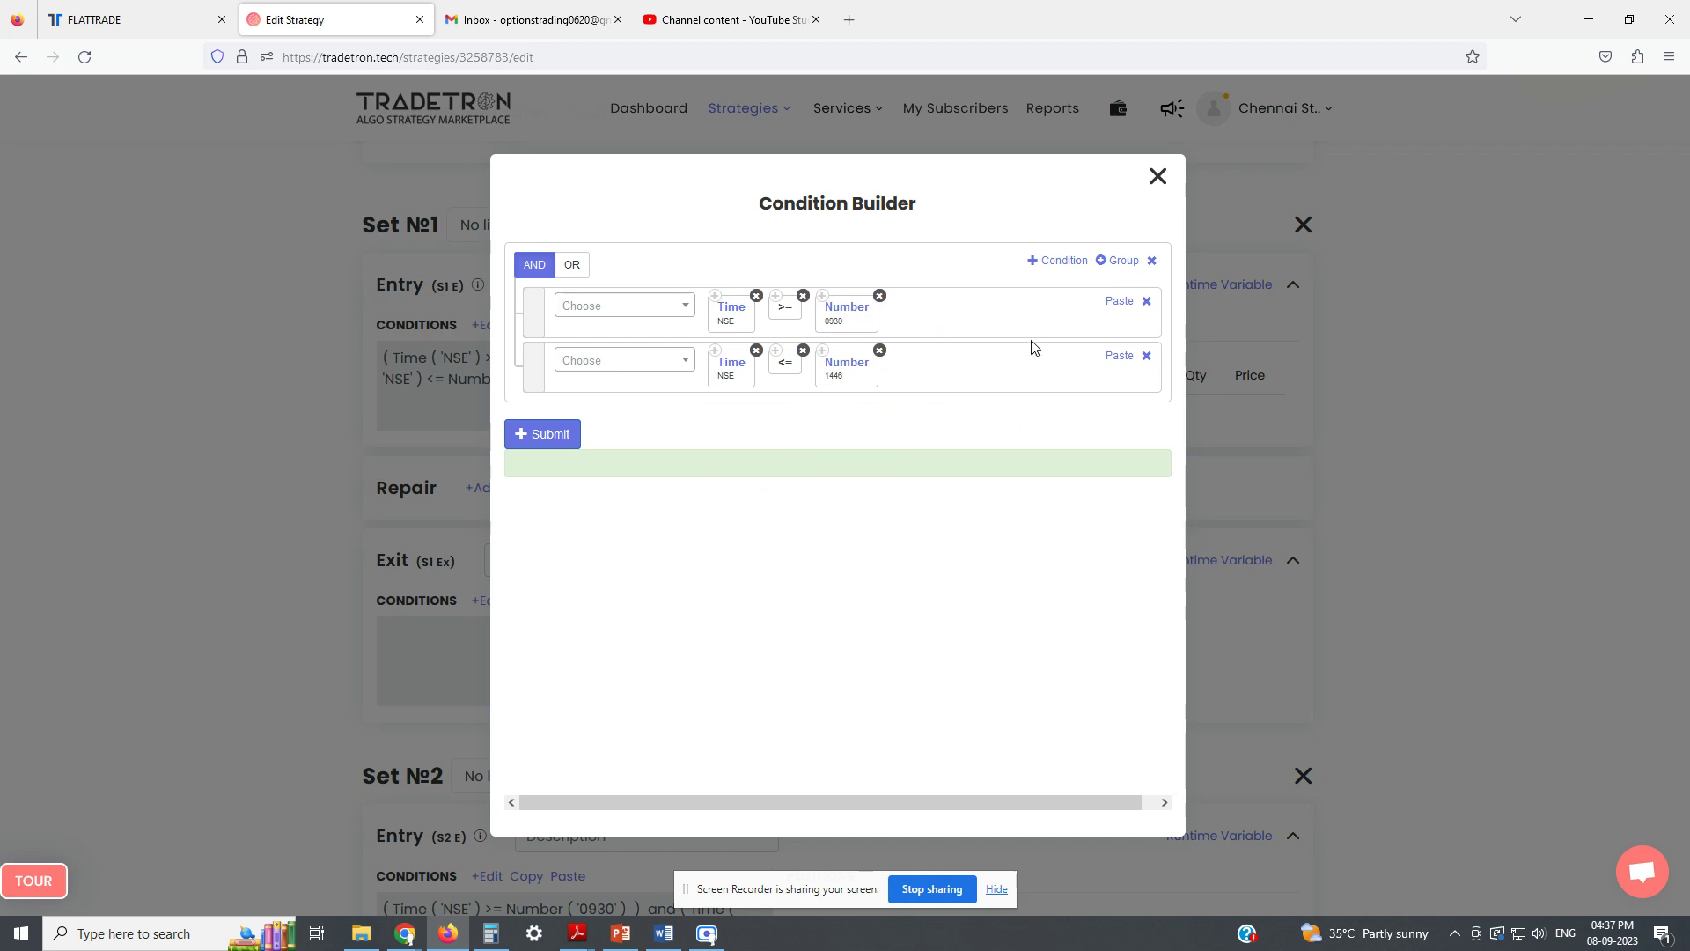
pyautogui.click(1060, 263)
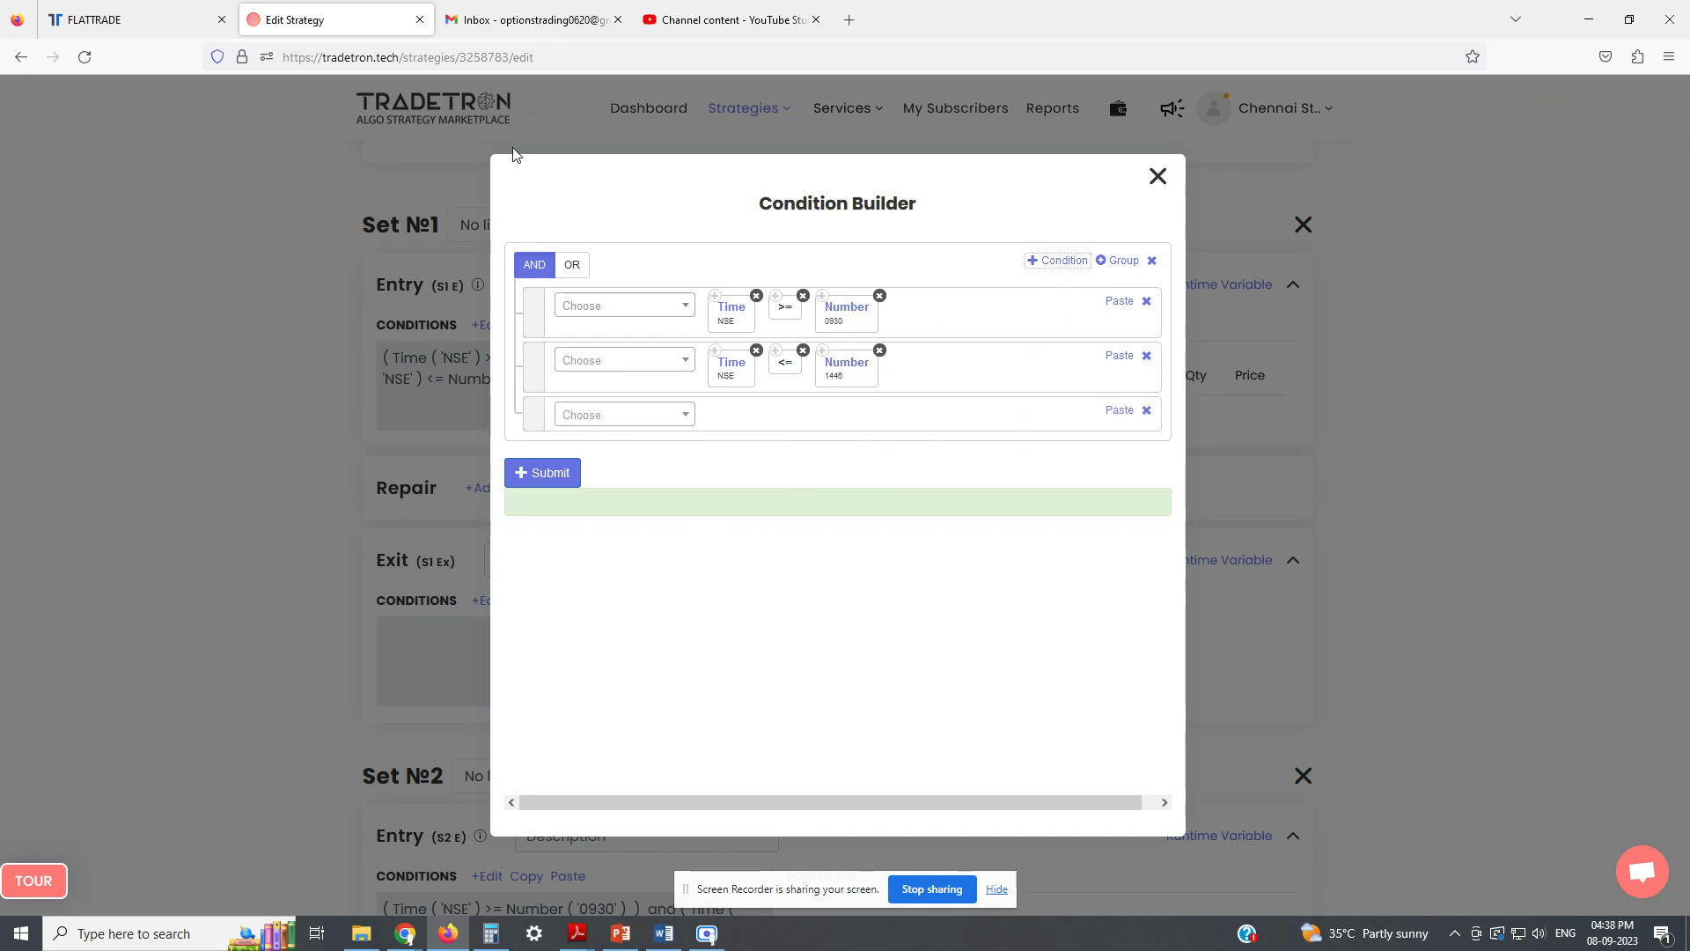
# Switch to Flattrade and examine the charts of the BANKNIFTY 13SEP23 44900 CE and PE options.
pyautogui.click(147, 21)
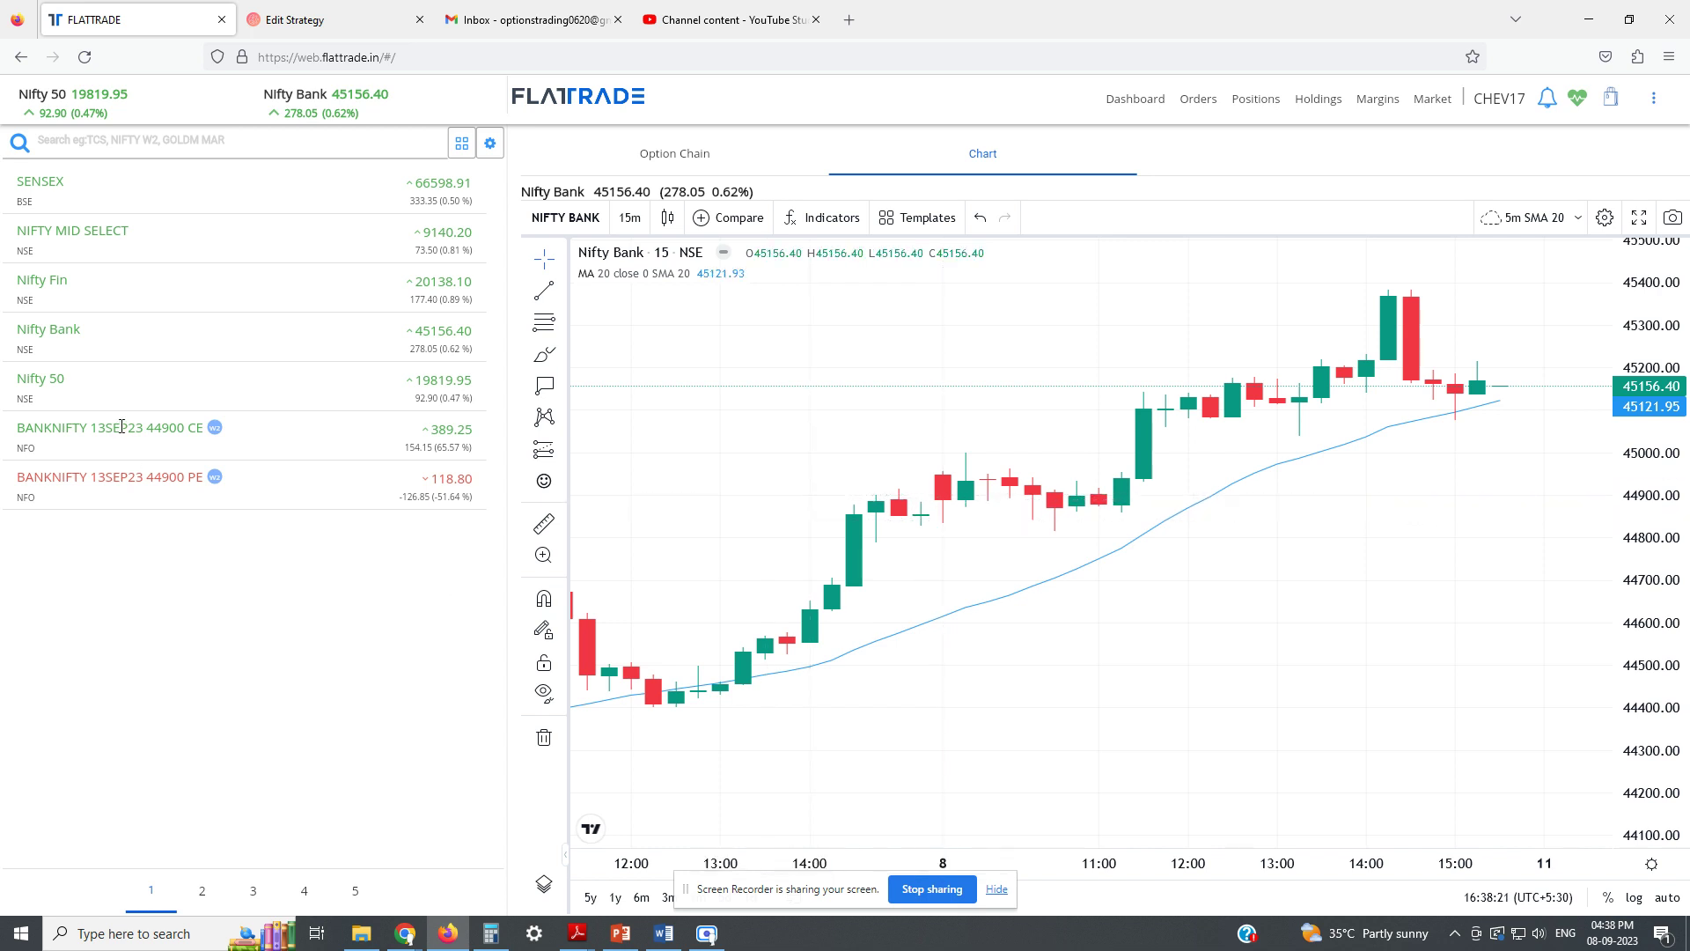
pyautogui.moveTo(224, 447)
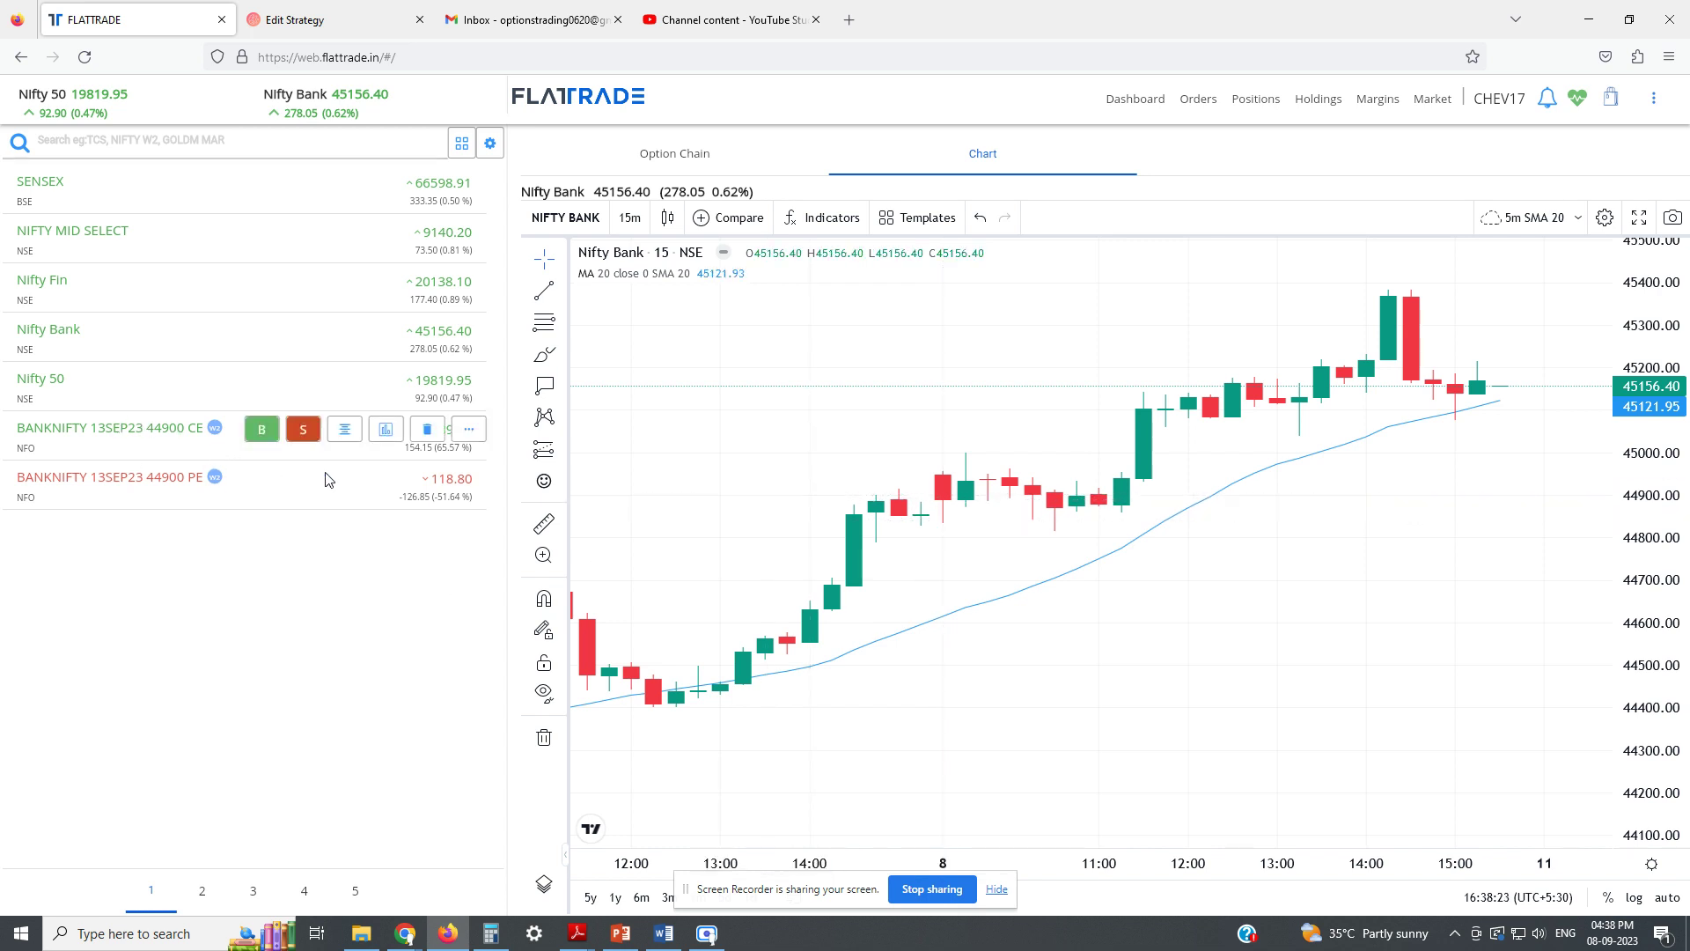
pyautogui.click(387, 438)
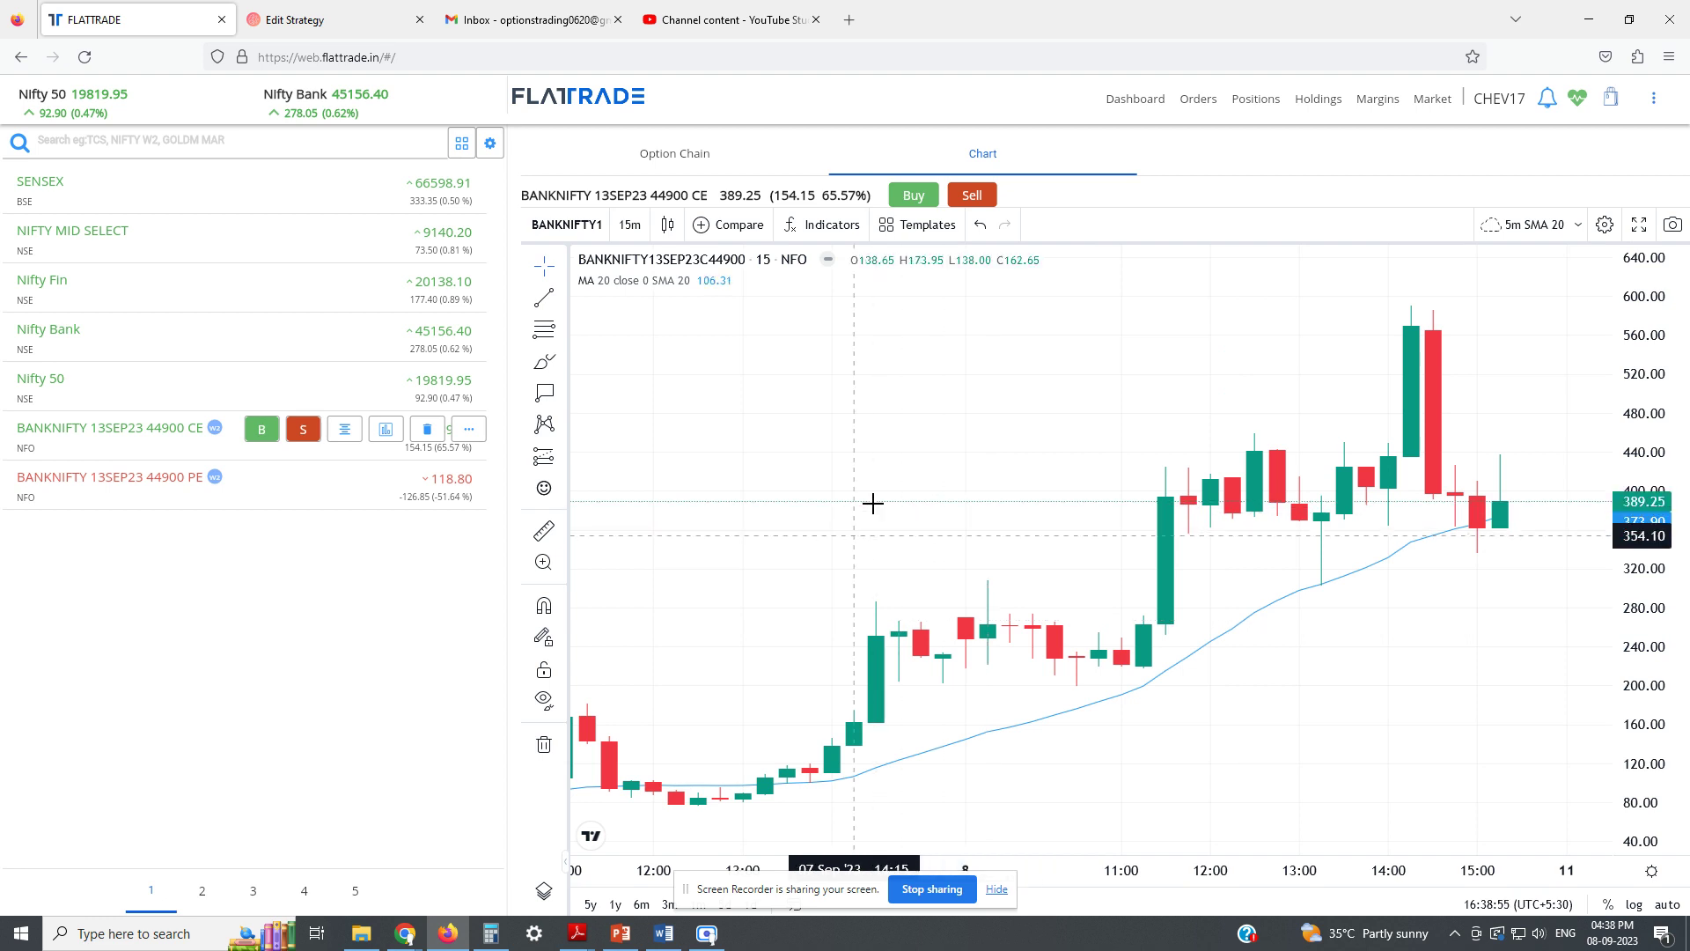
pyautogui.moveTo(872, 502); pyautogui.dragTo(882, 413)
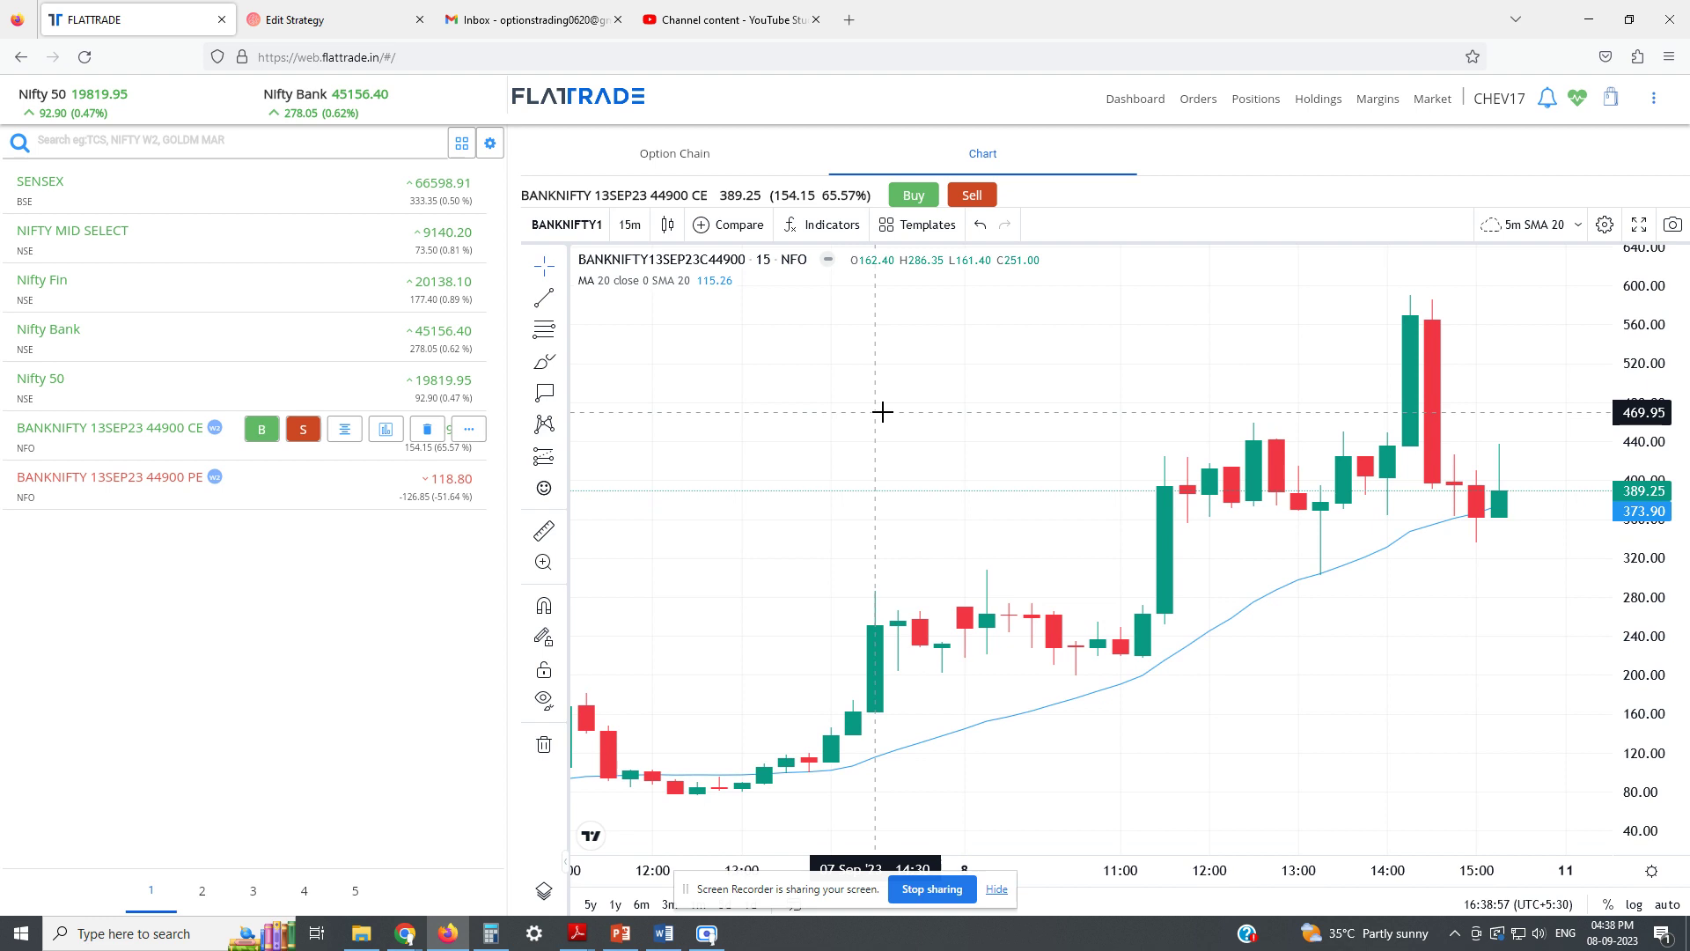
pyautogui.moveTo(770, 551); pyautogui.dragTo(773, 453)
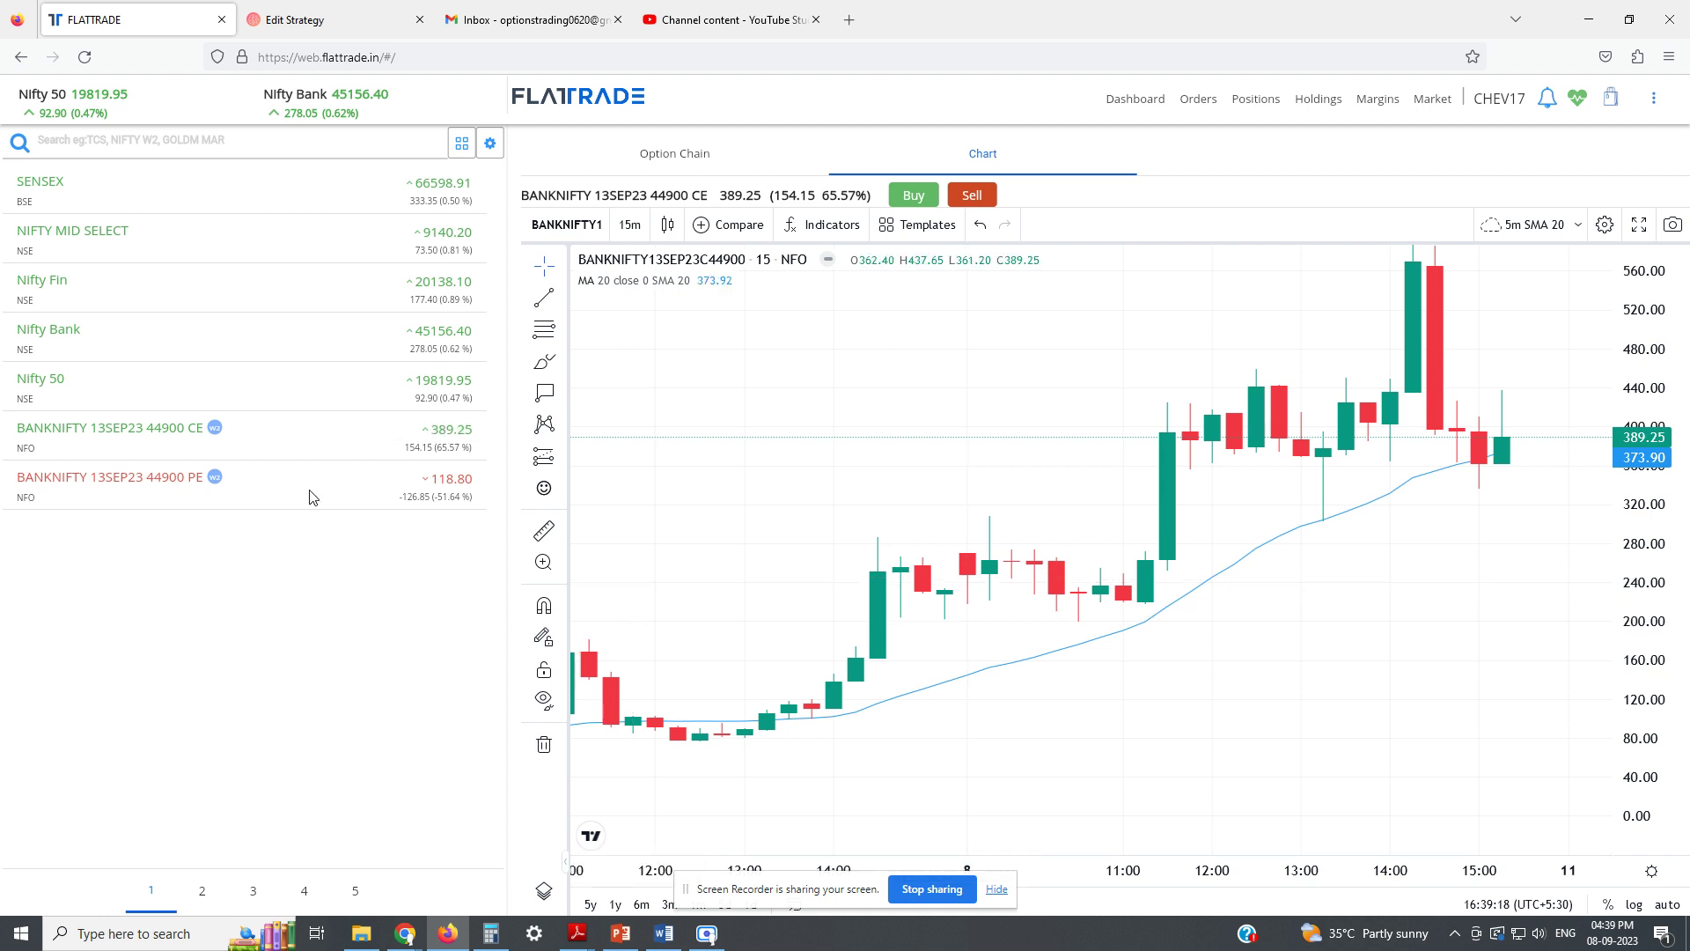
pyautogui.moveTo(378, 484)
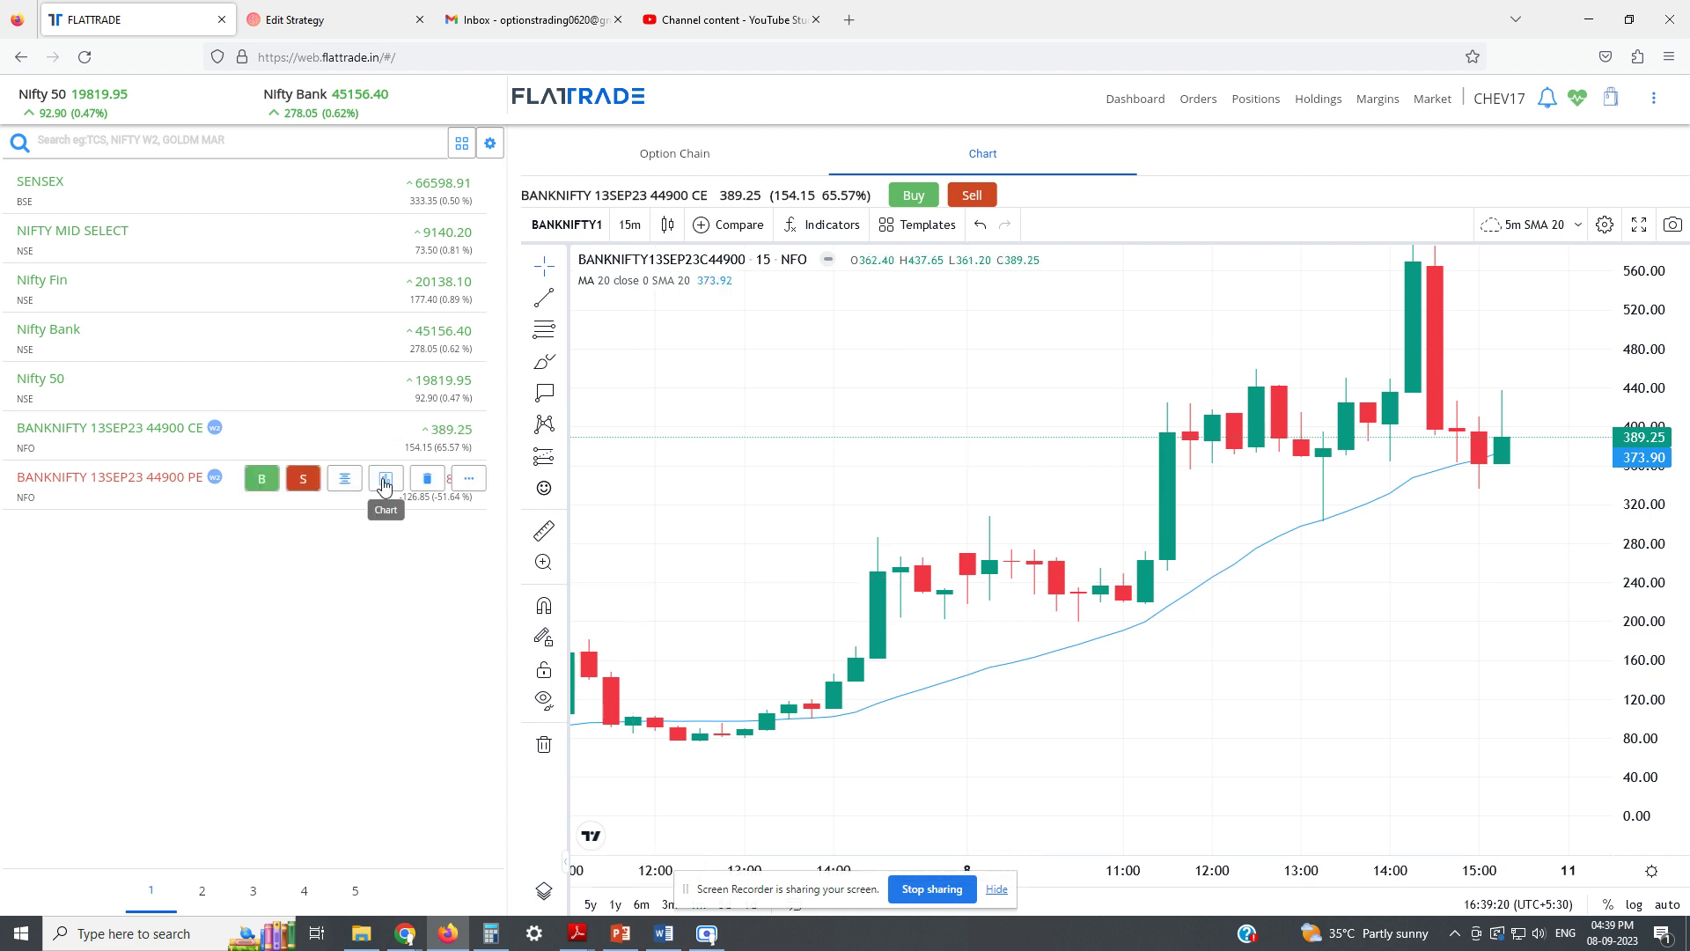
pyautogui.click(384, 481)
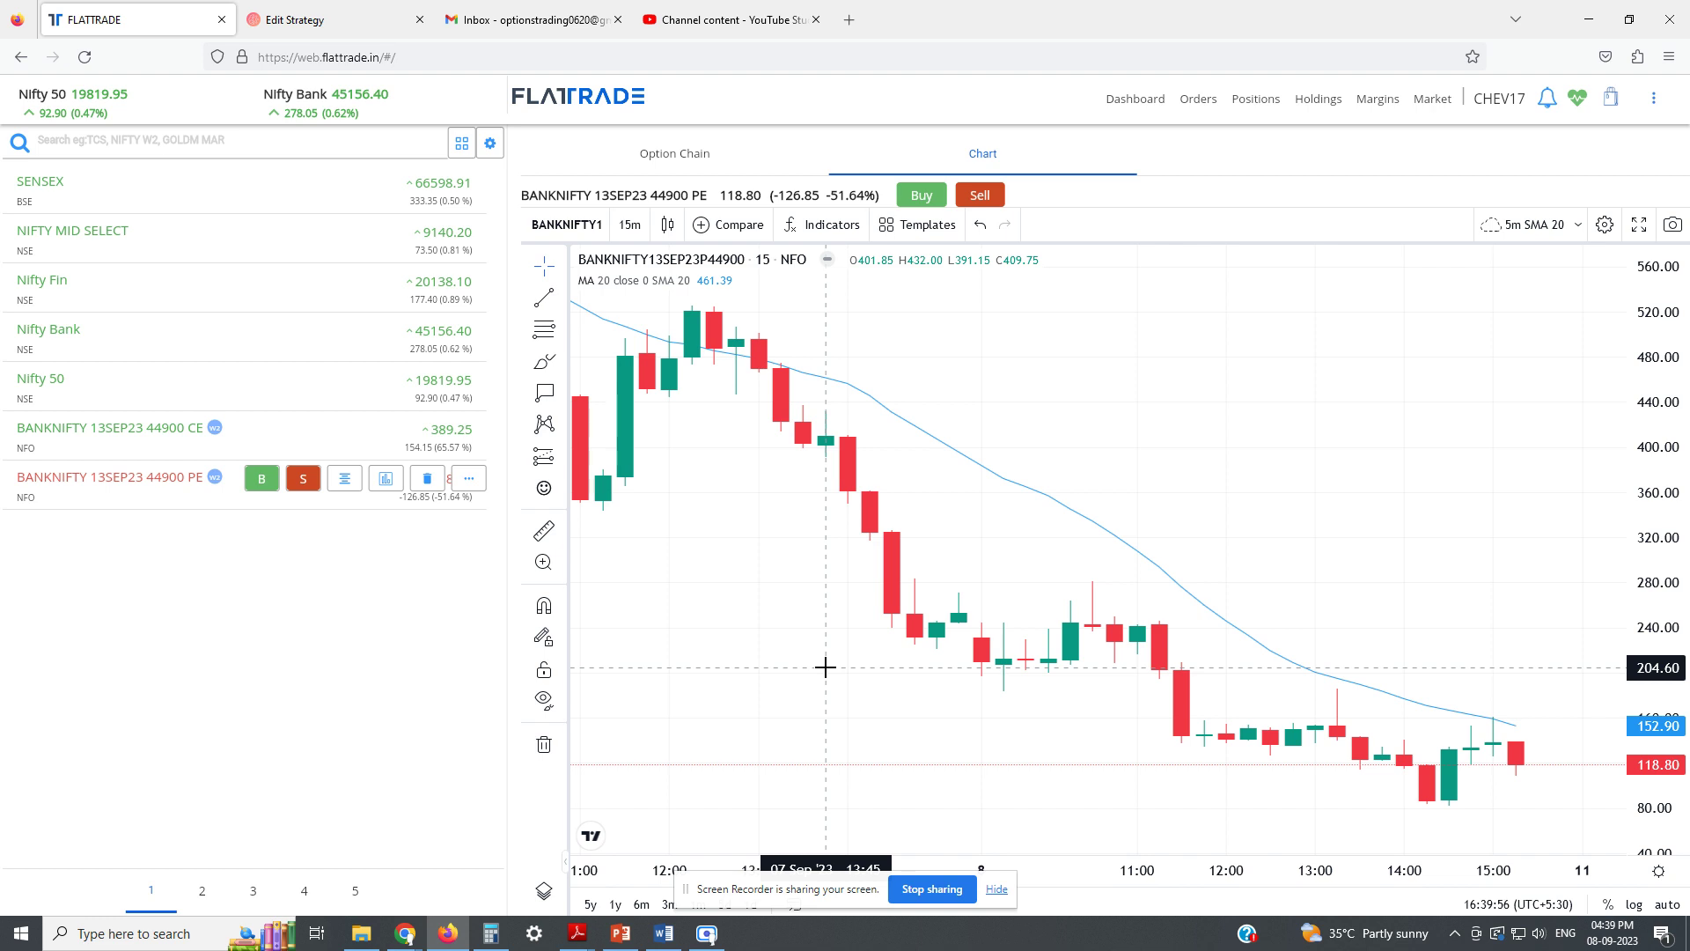
# Return to the Tradetron strategy and fill the third condition with a Position keyword using series CLOSE and position -1.
pyautogui.click(290, 19)
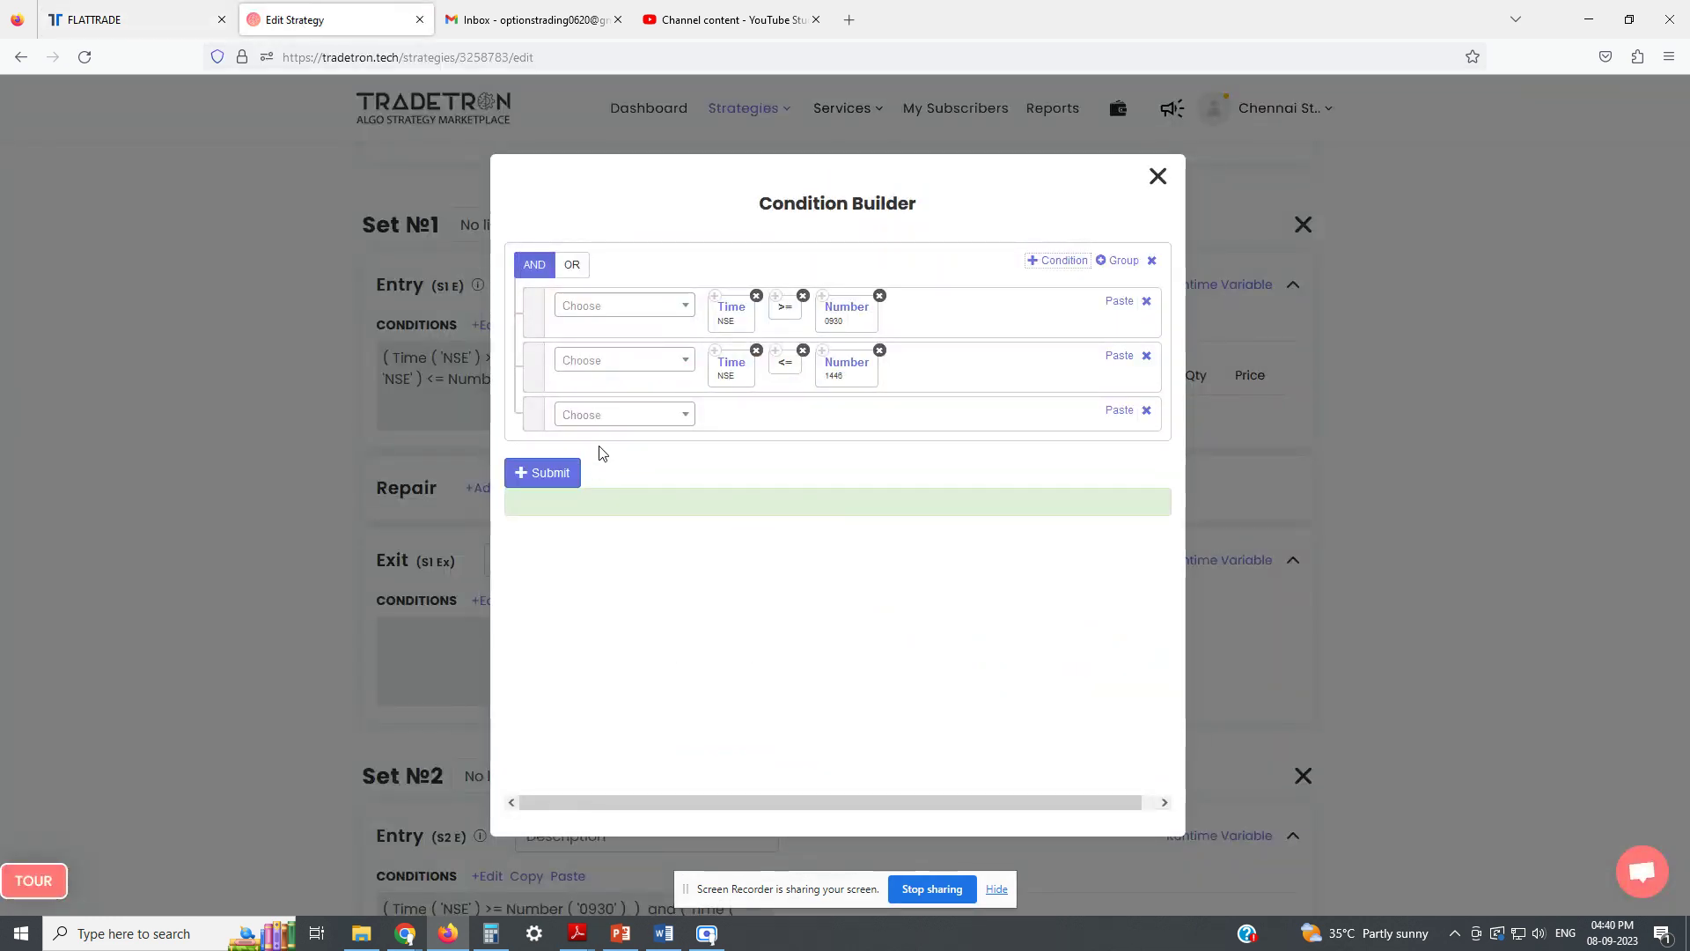
pyautogui.click(614, 418)
pyautogui.write('pos')
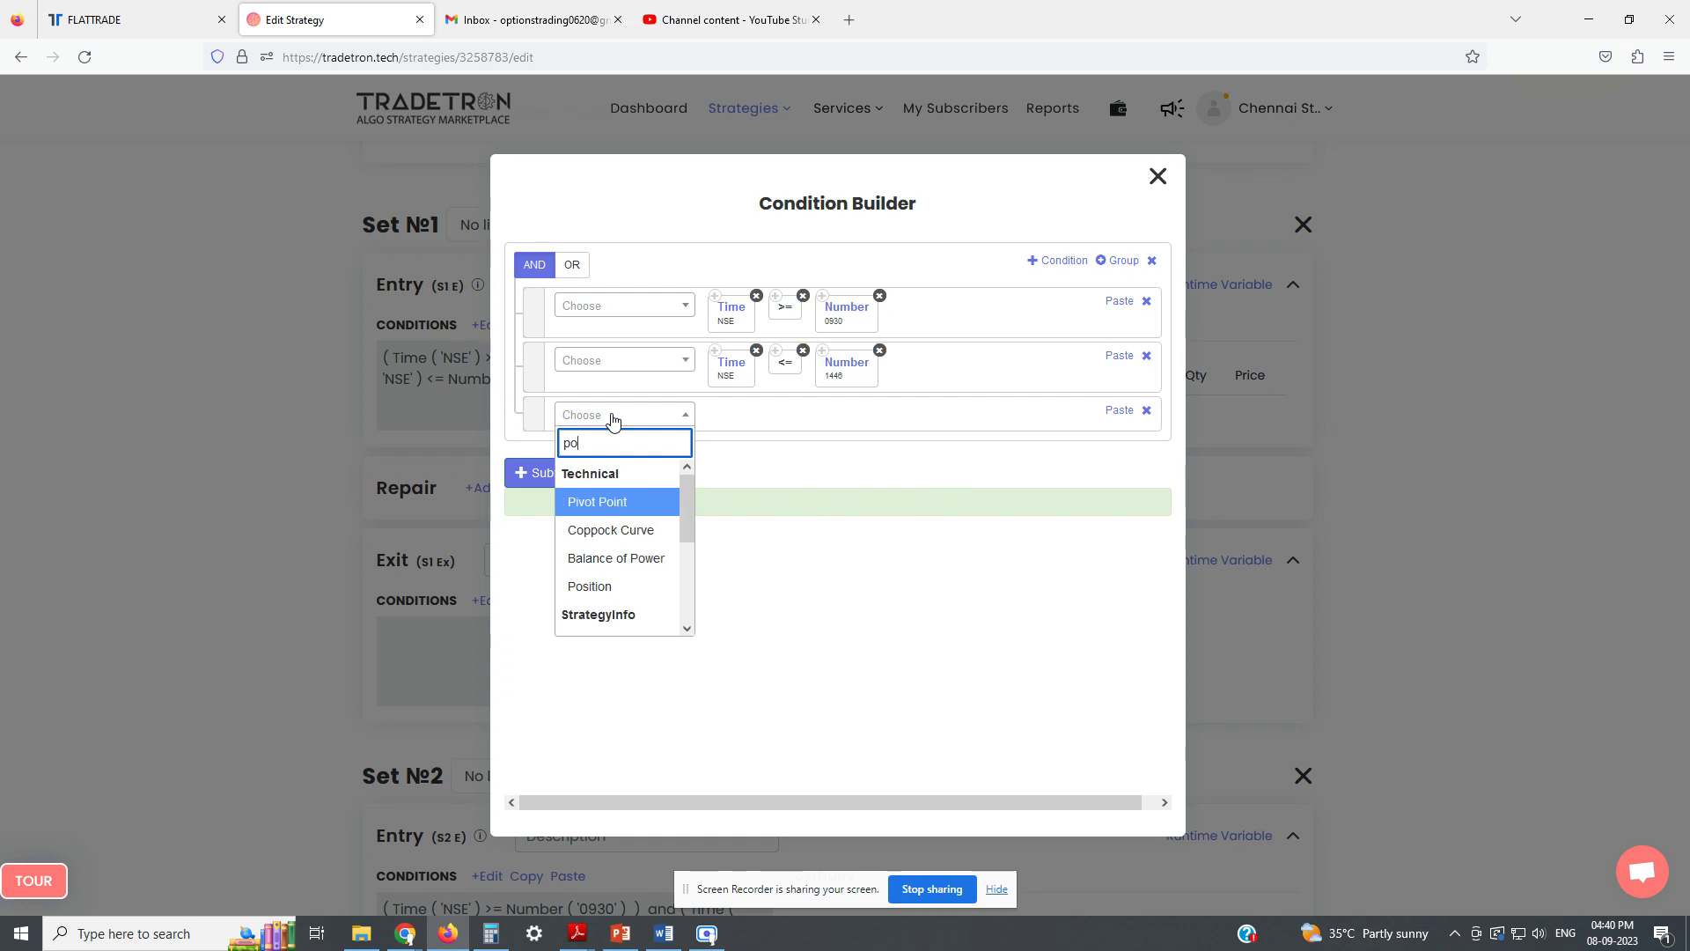
pyautogui.click(619, 501)
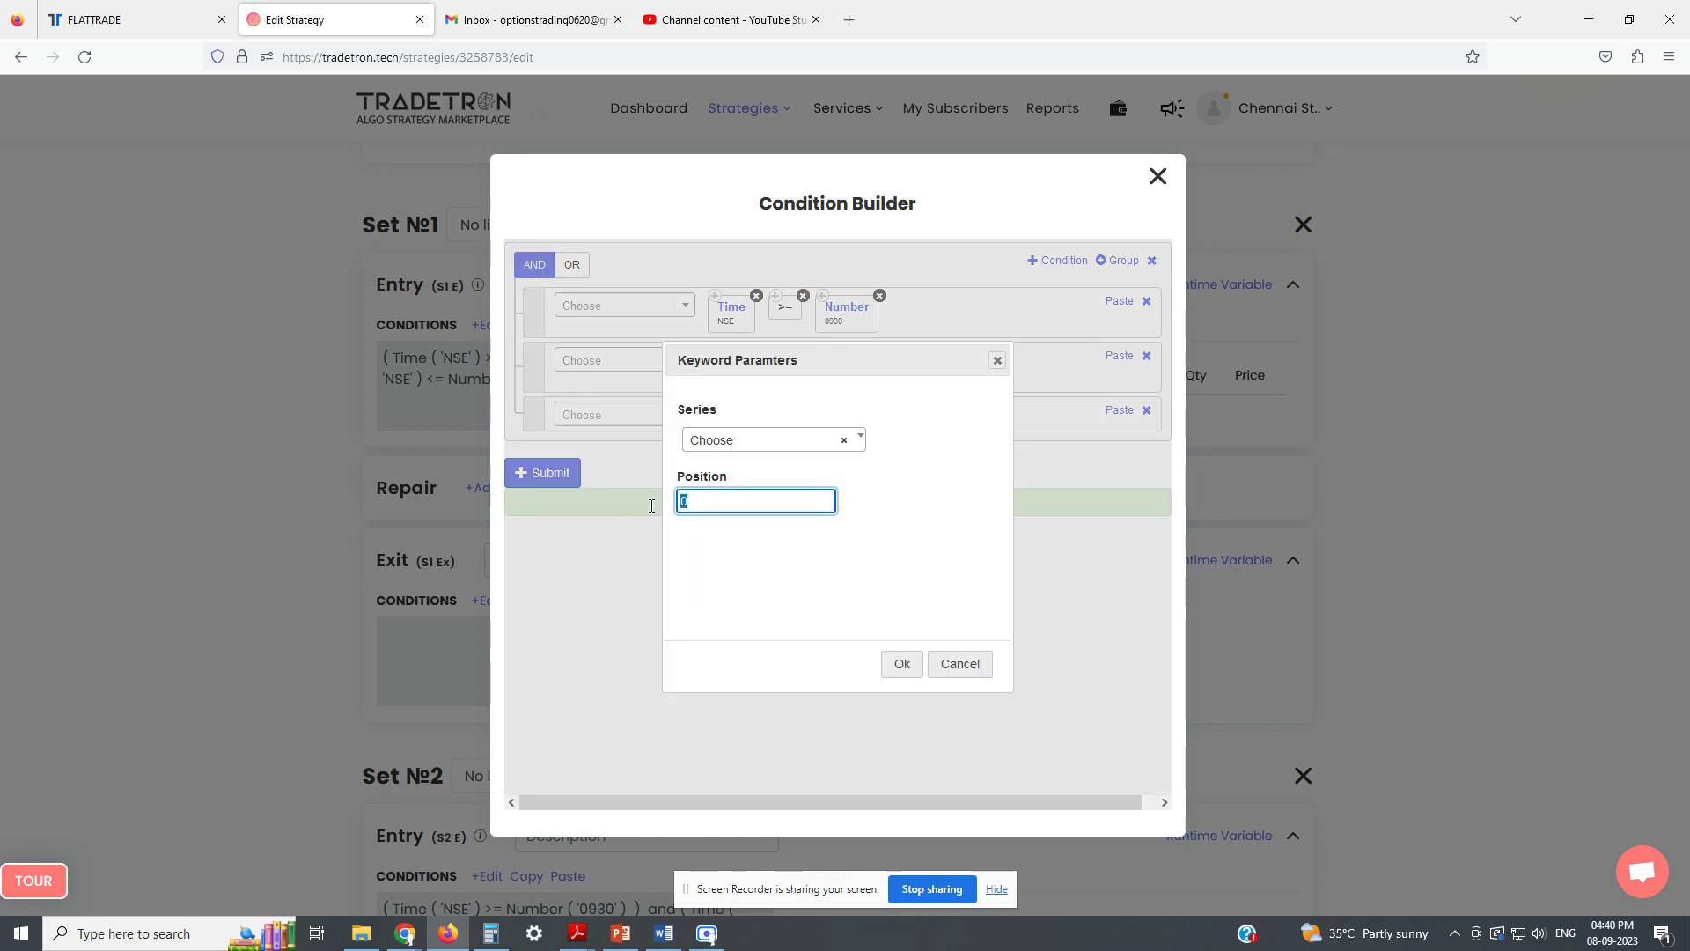
pyautogui.write('-1')
pyautogui.click(748, 440)
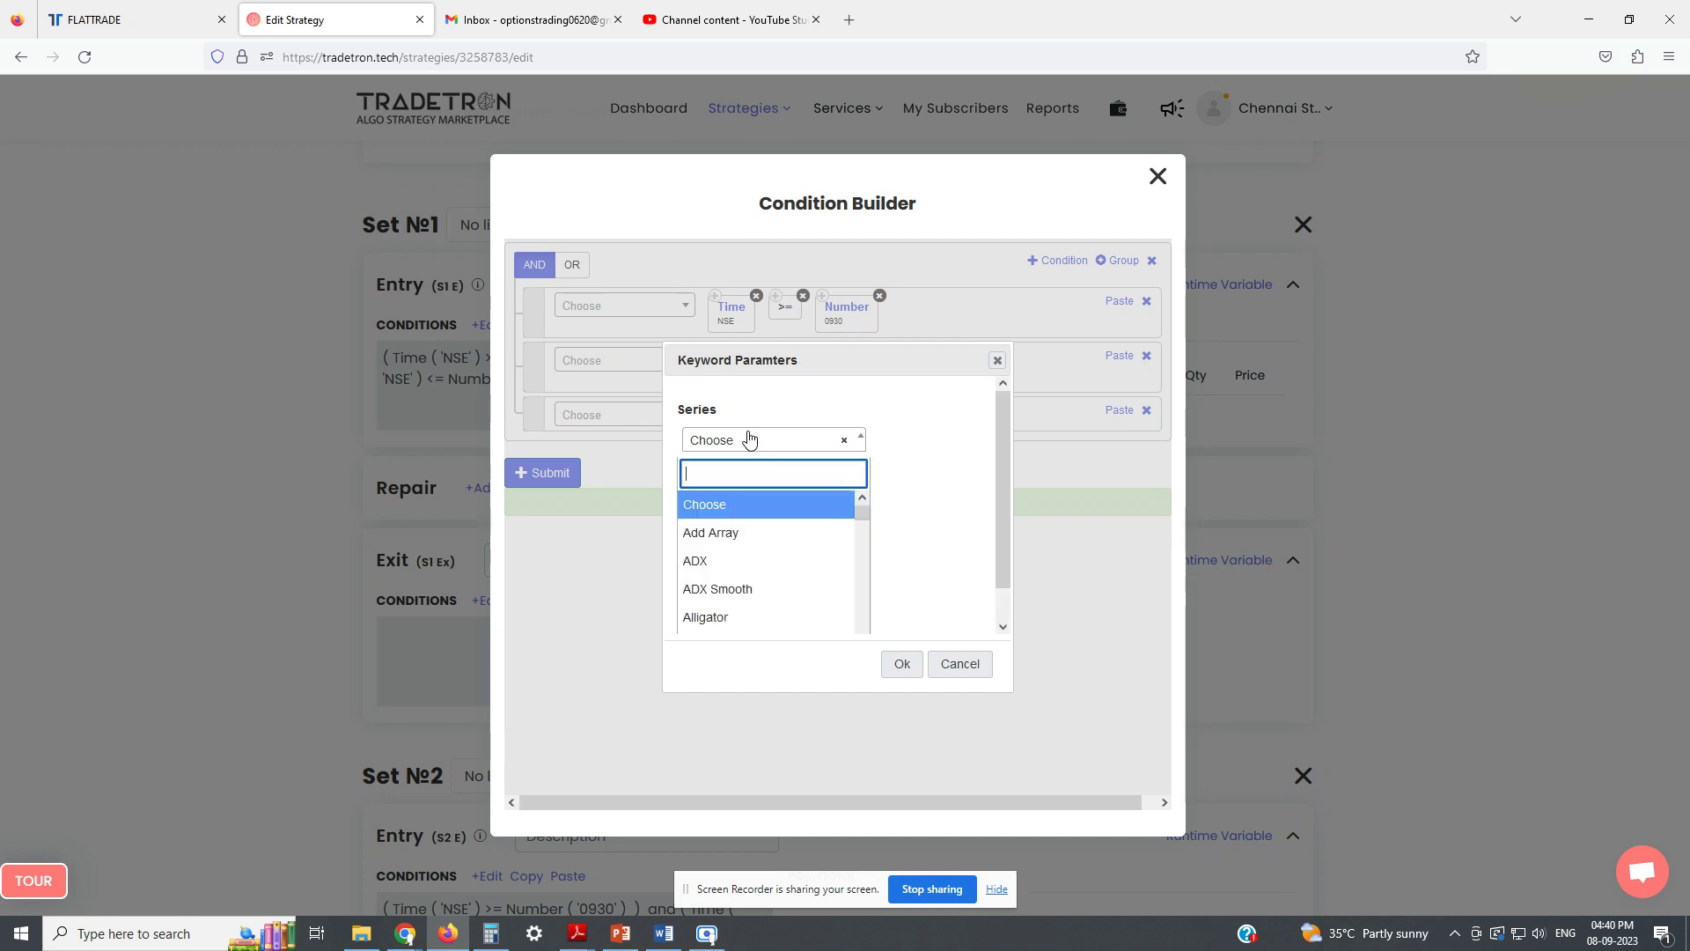
pyautogui.write('close')
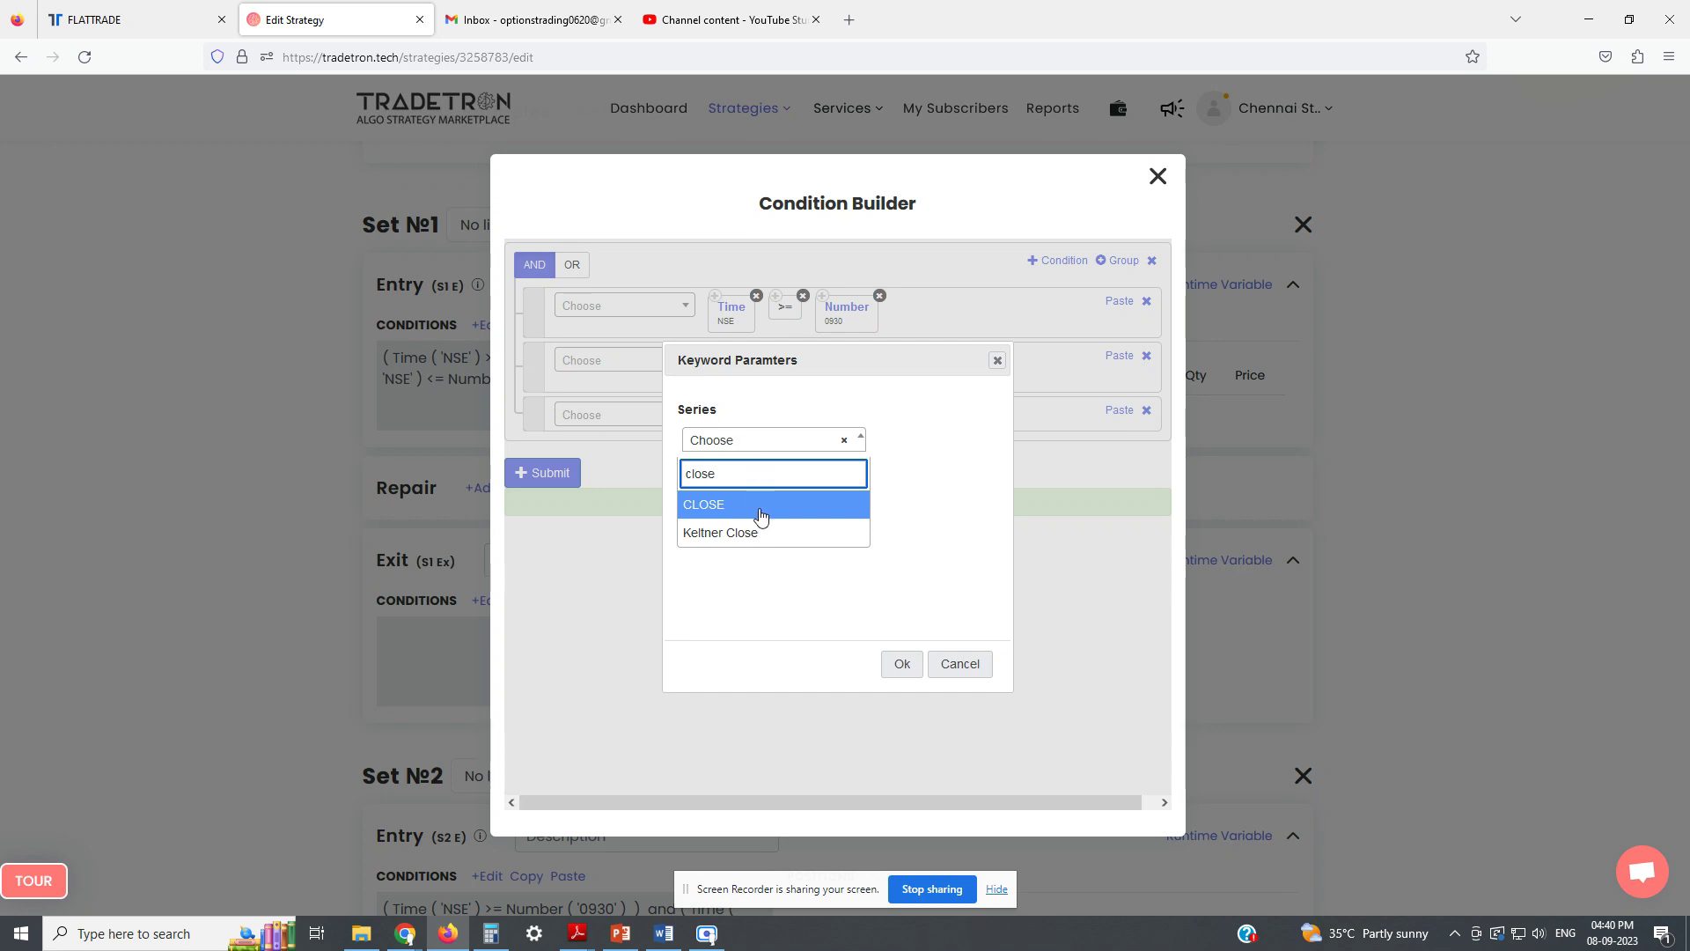
pyautogui.click(759, 506)
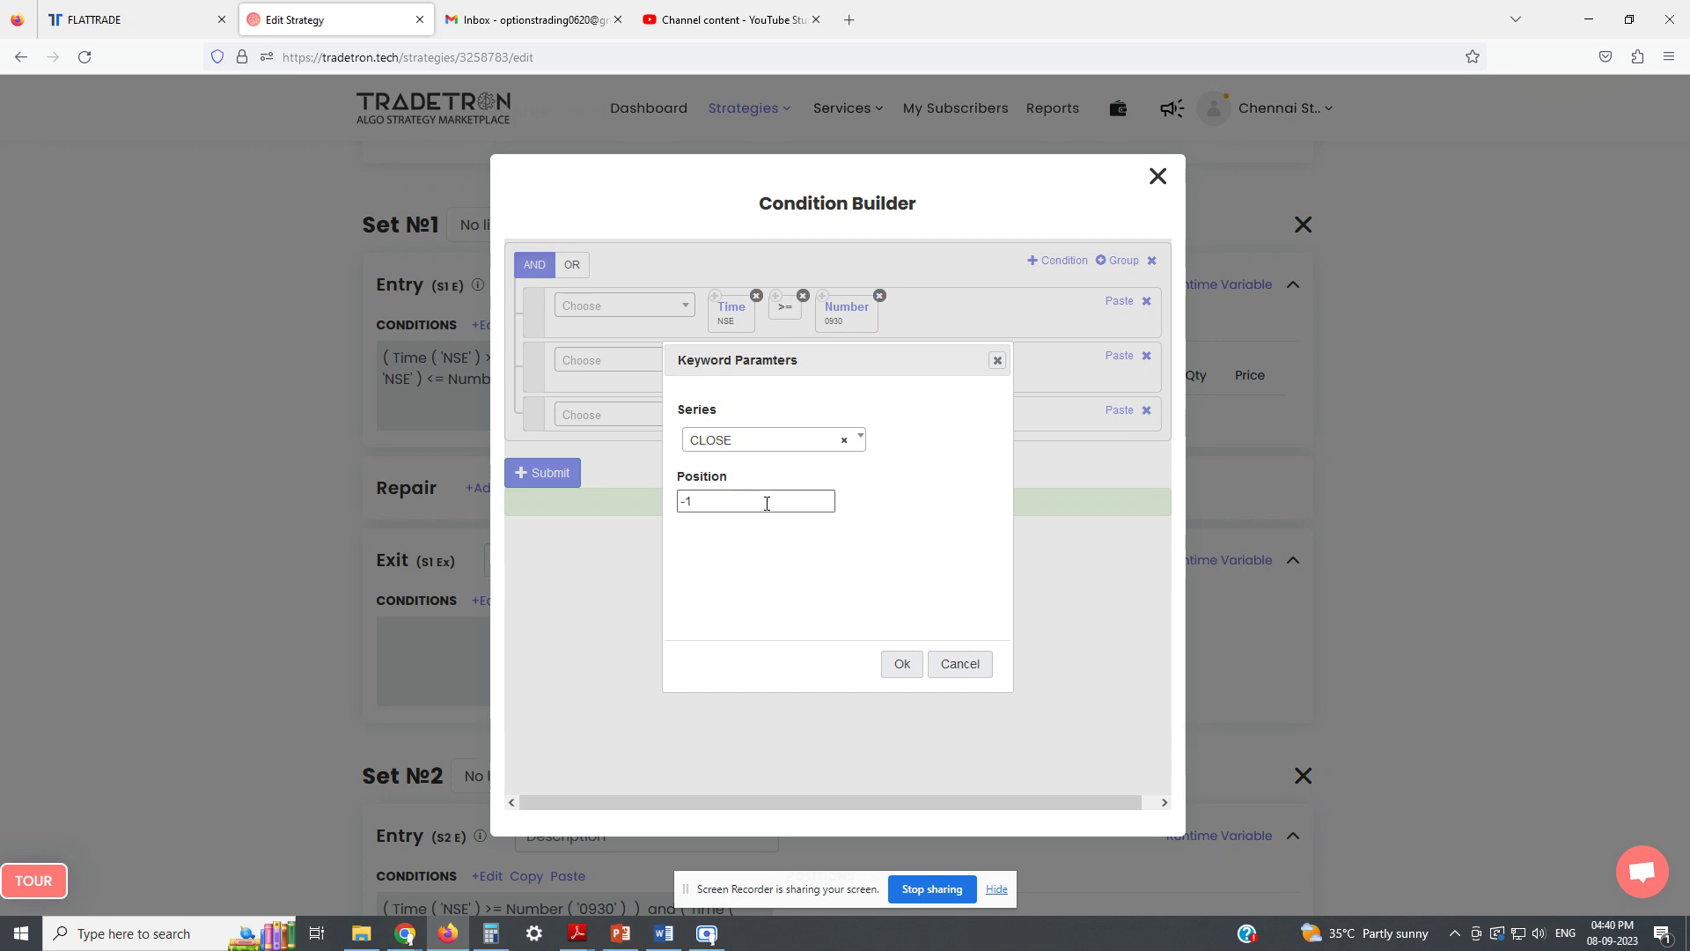
pyautogui.click(902, 665)
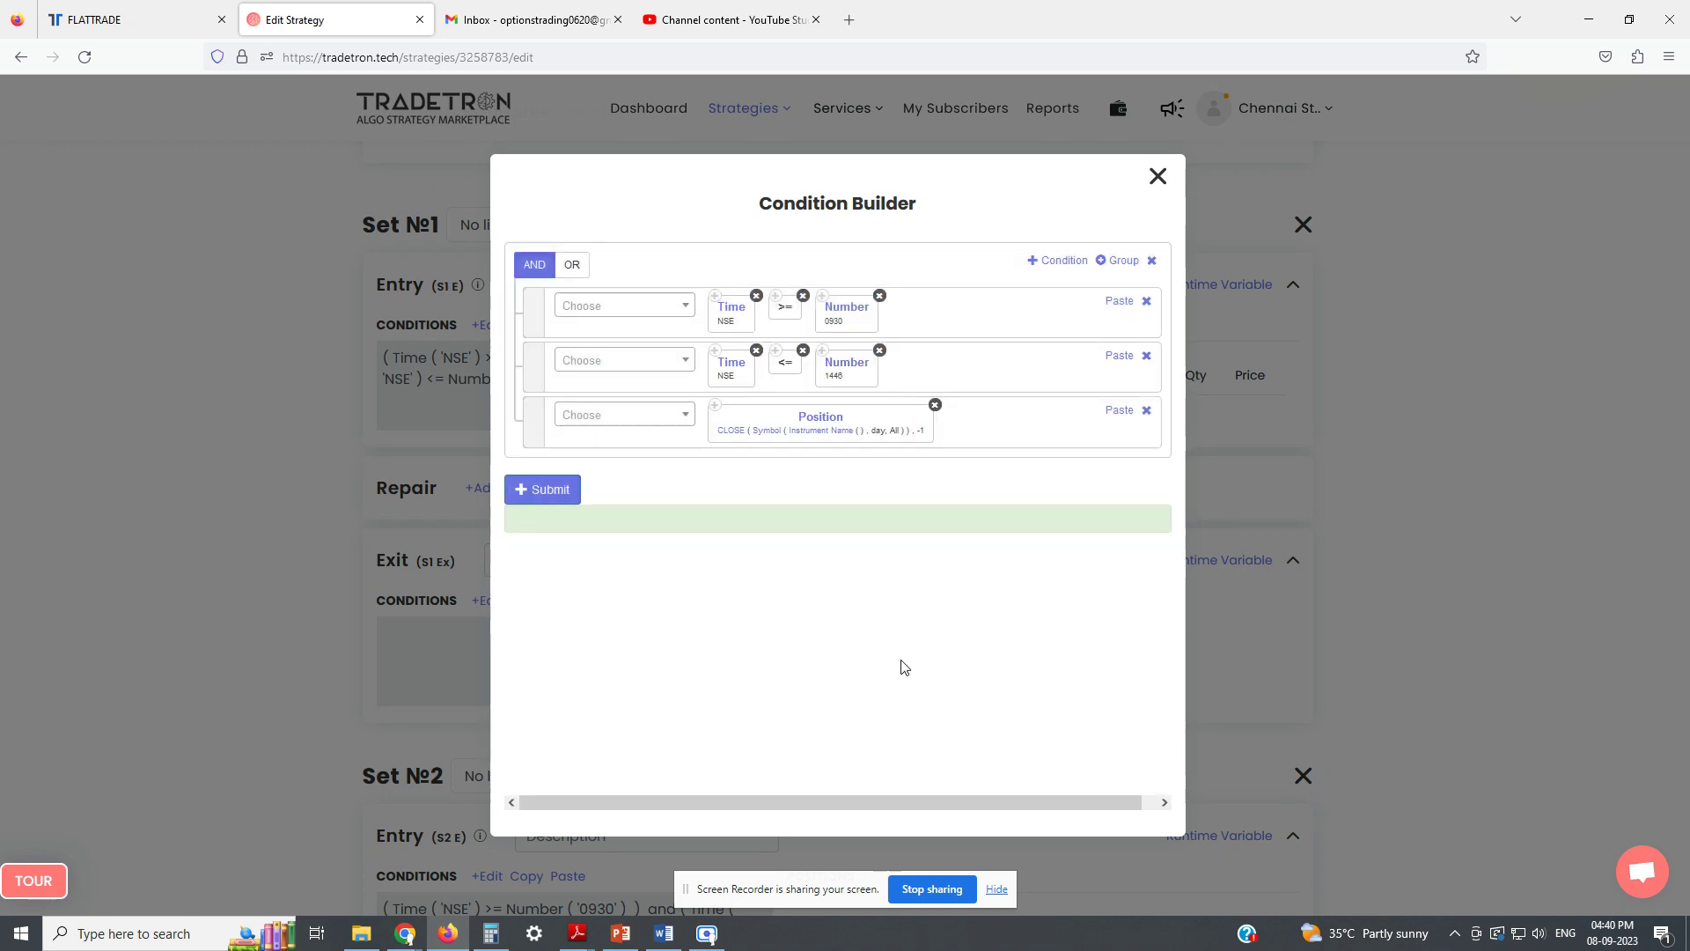
# Set the candle type of the CLOSE series in the Position keyword to 15m.
pyautogui.click(762, 438)
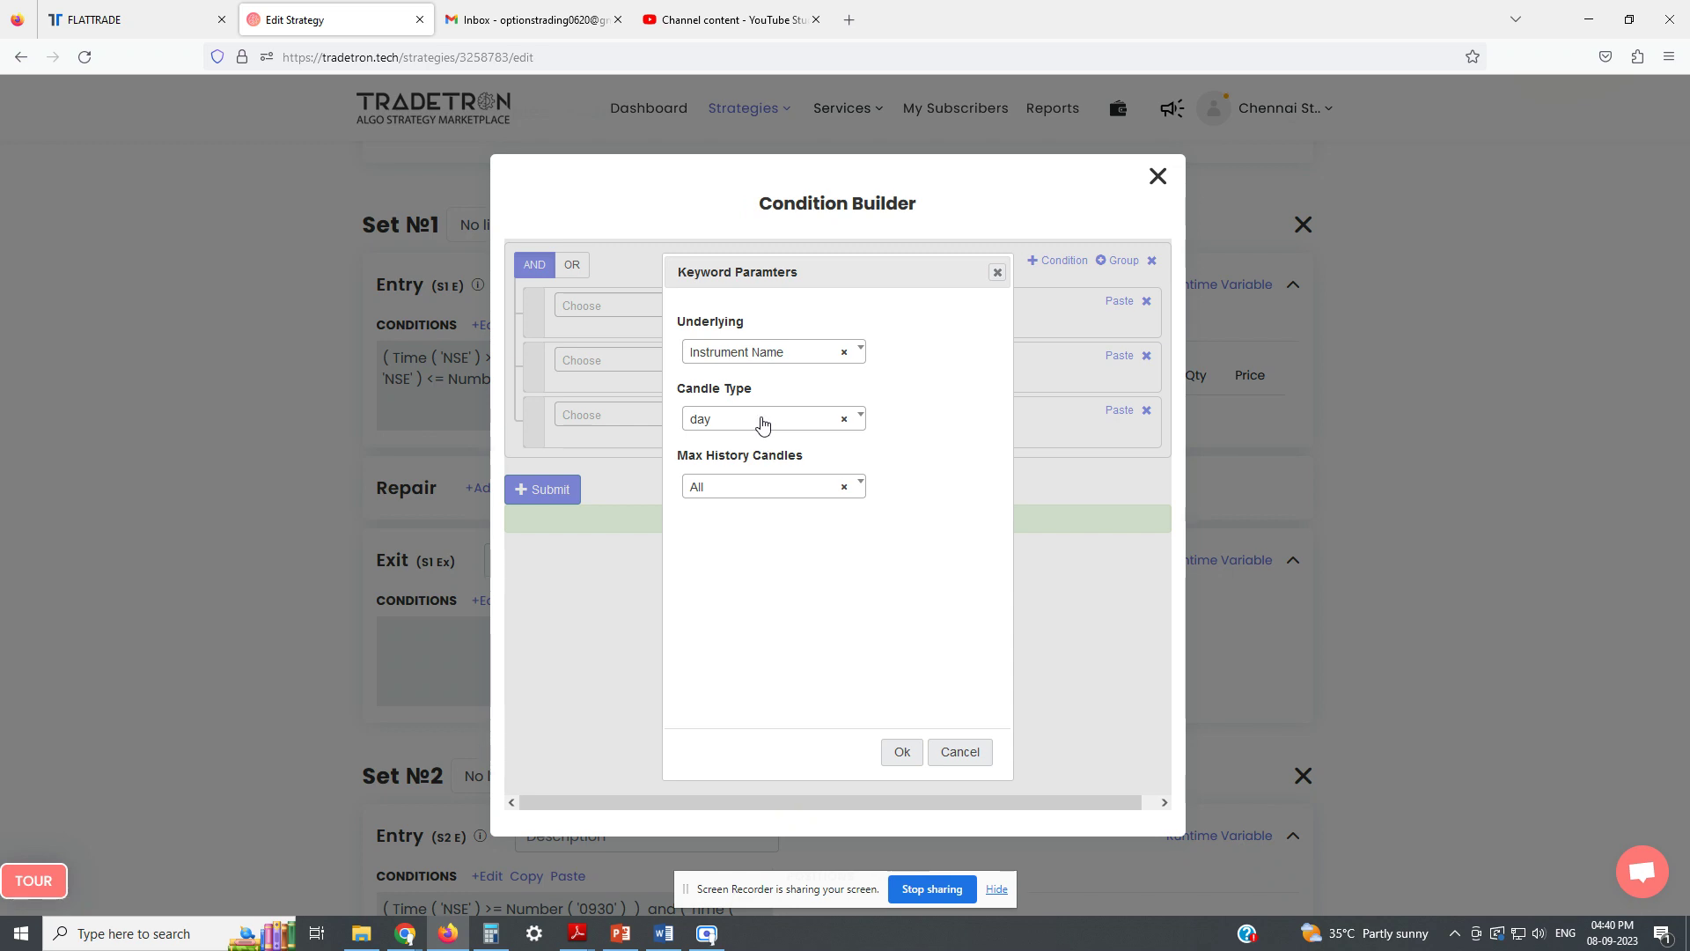
pyautogui.click(762, 422)
pyautogui.write('15')
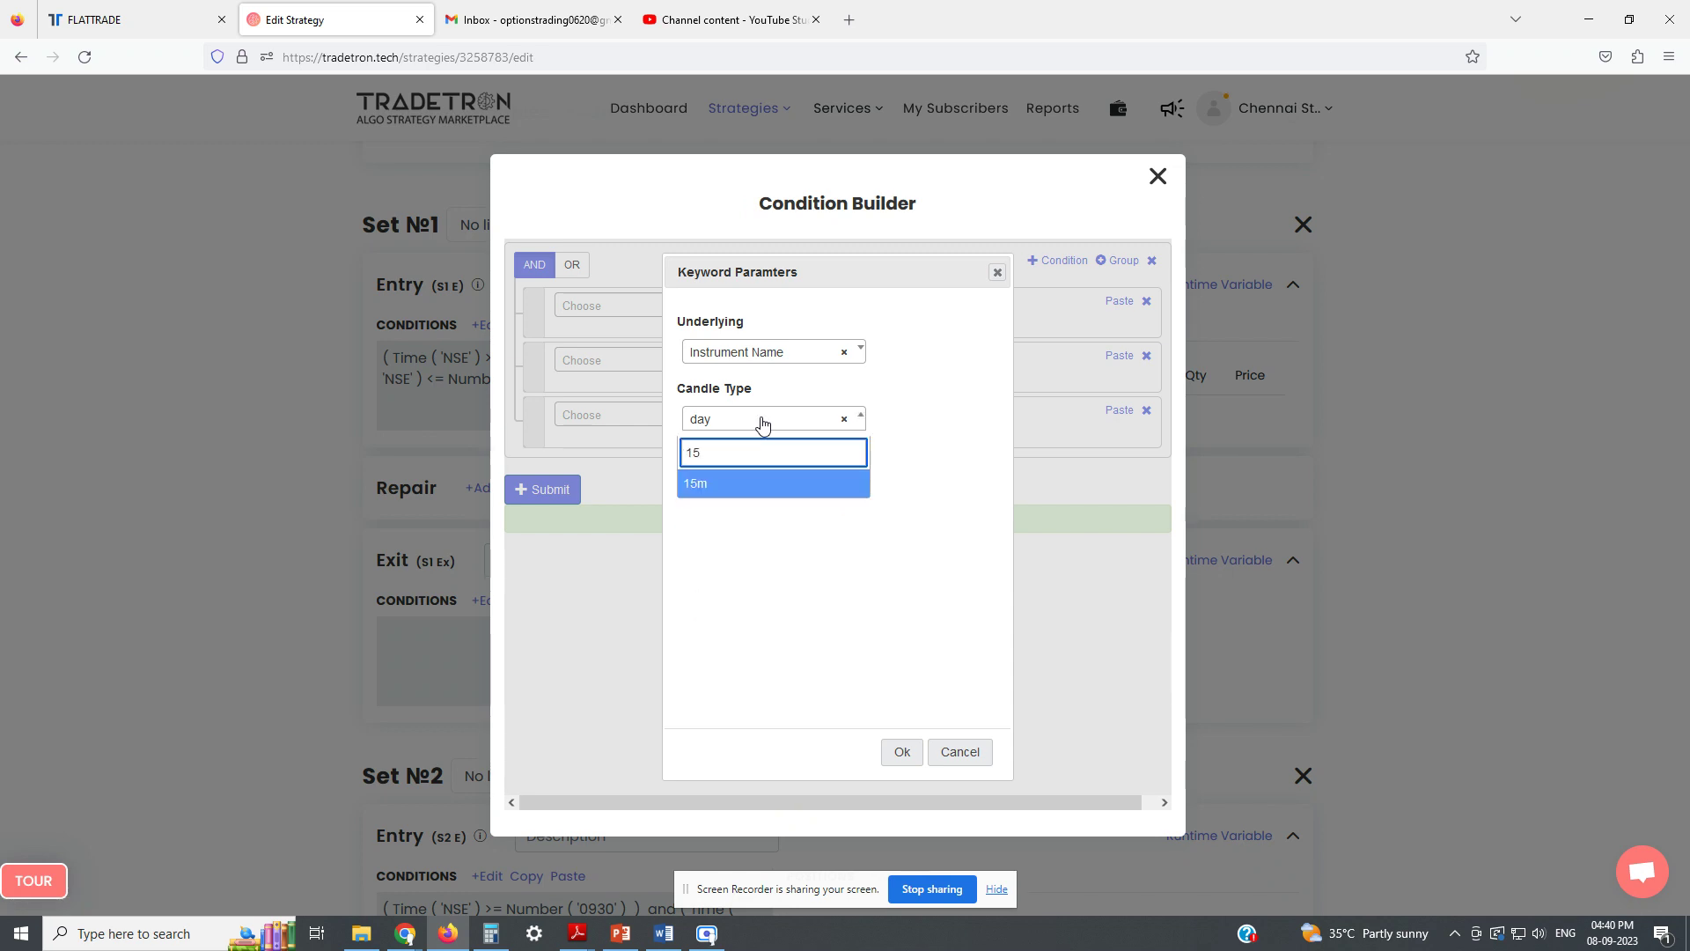
pyautogui.click(749, 483)
pyautogui.click(901, 752)
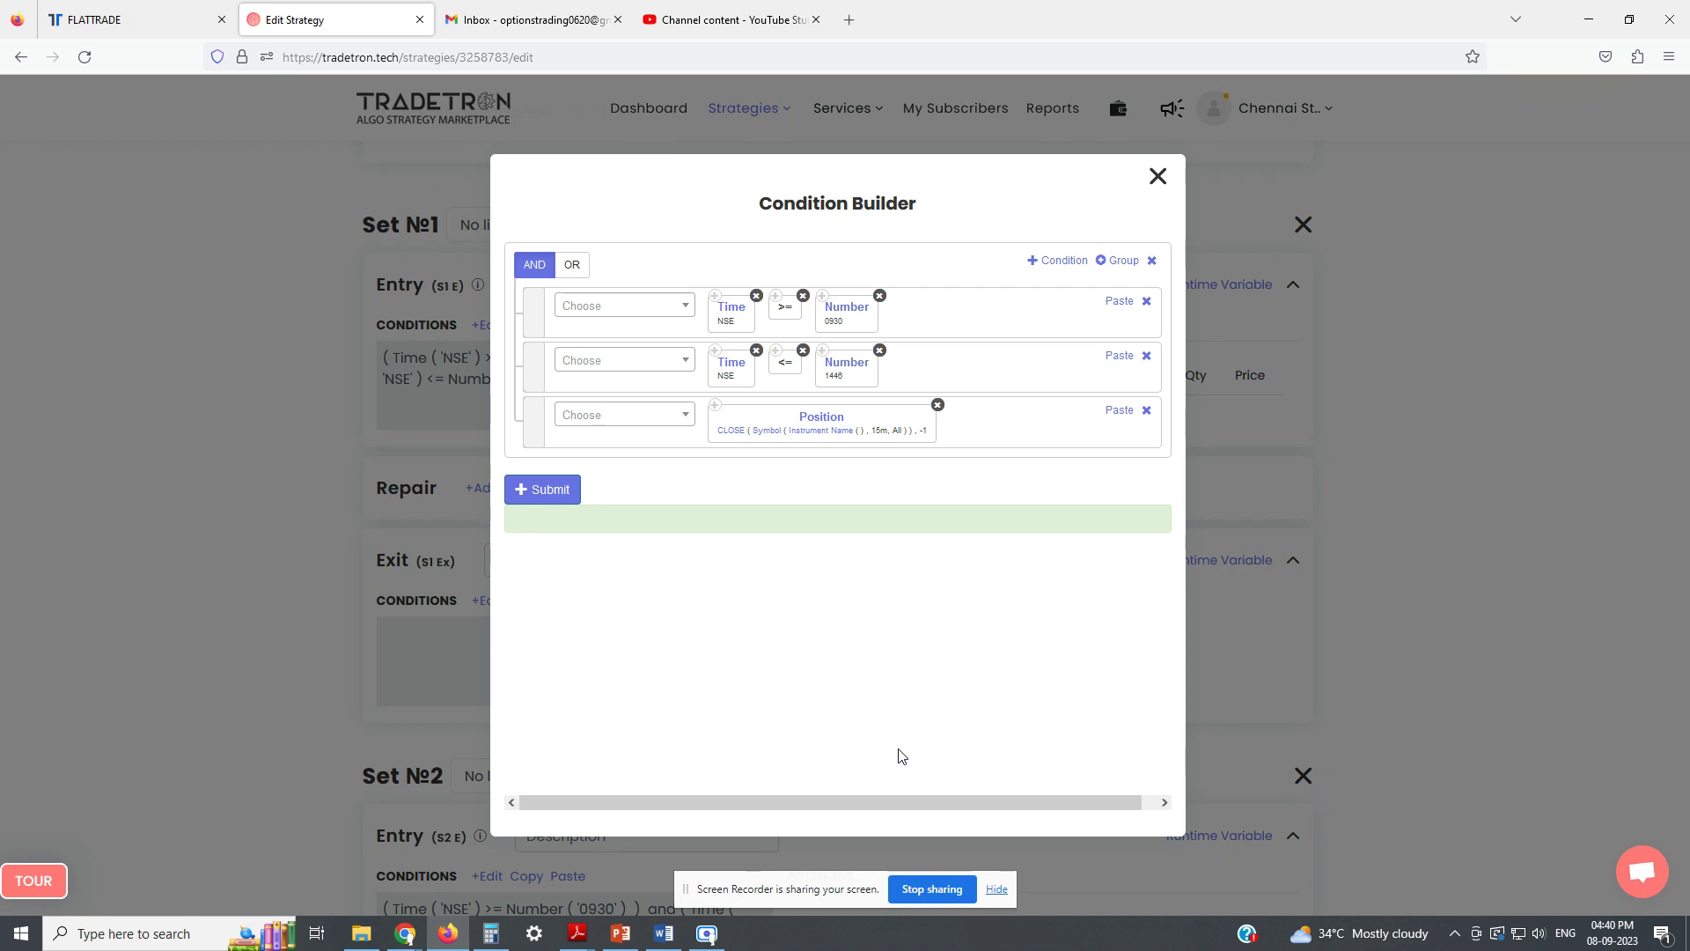
# Set the CLOSE series' instrument to exchange NFO with underlying NFO - NIFTY BANK.
pyautogui.hotkey('ctrl', '+')
pyautogui.hotkey('ctrl', '+')
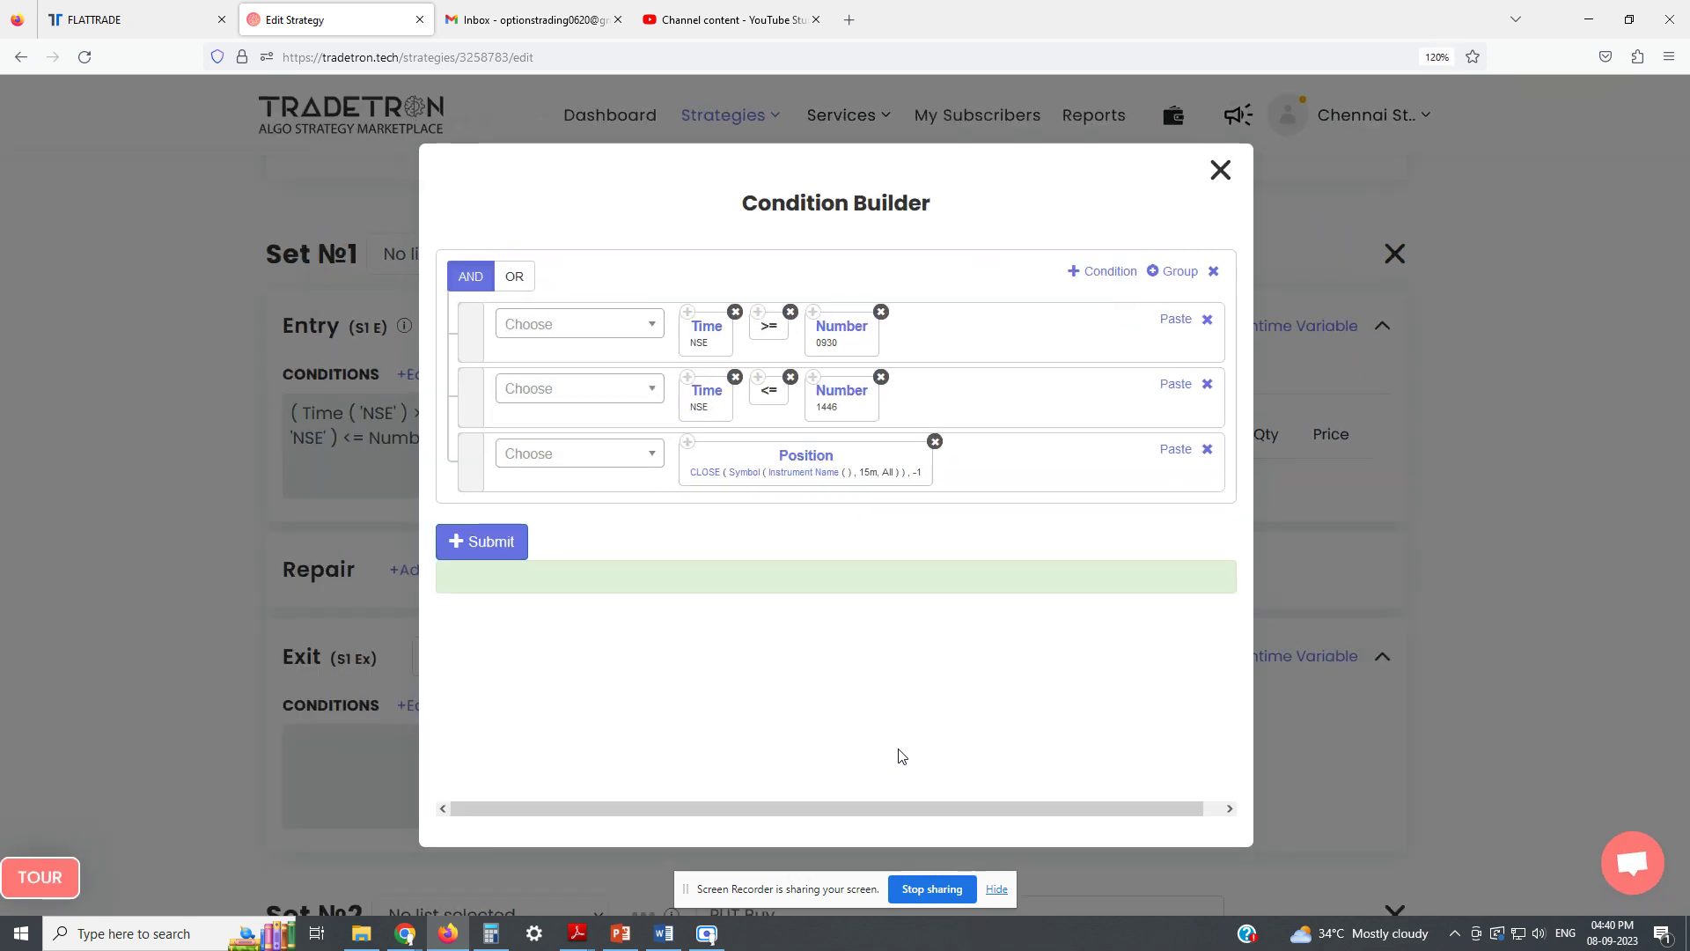
pyautogui.click(786, 474)
pyautogui.click(545, 415)
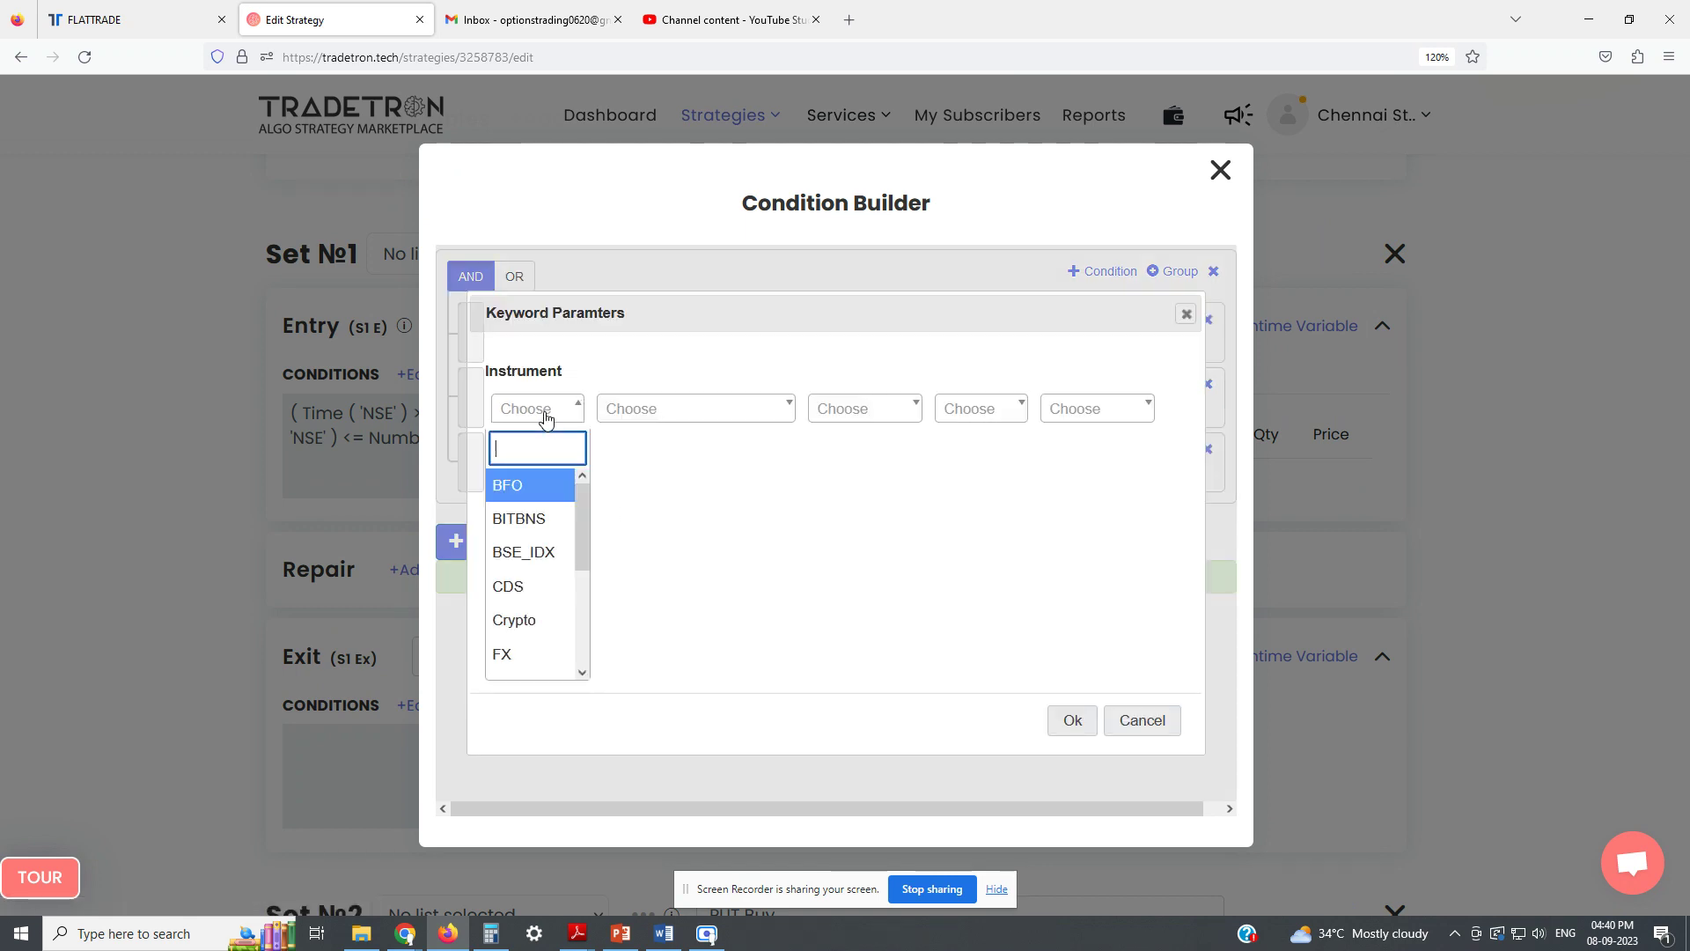
pyautogui.write('nf')
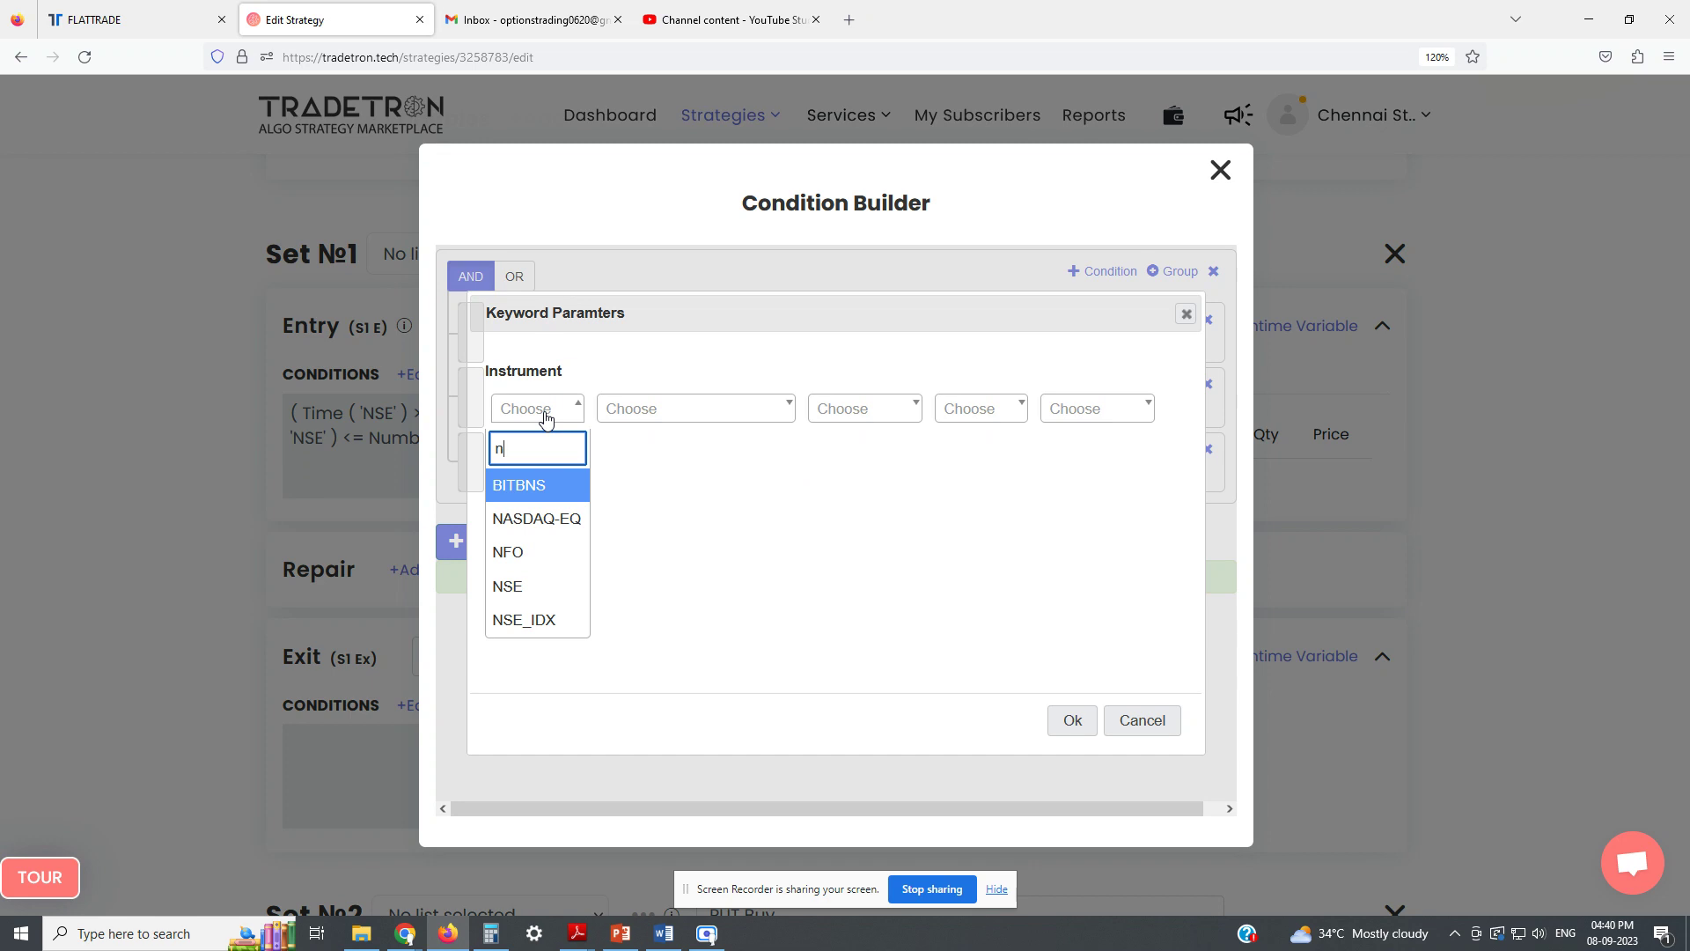
pyautogui.click(525, 483)
pyautogui.click(654, 416)
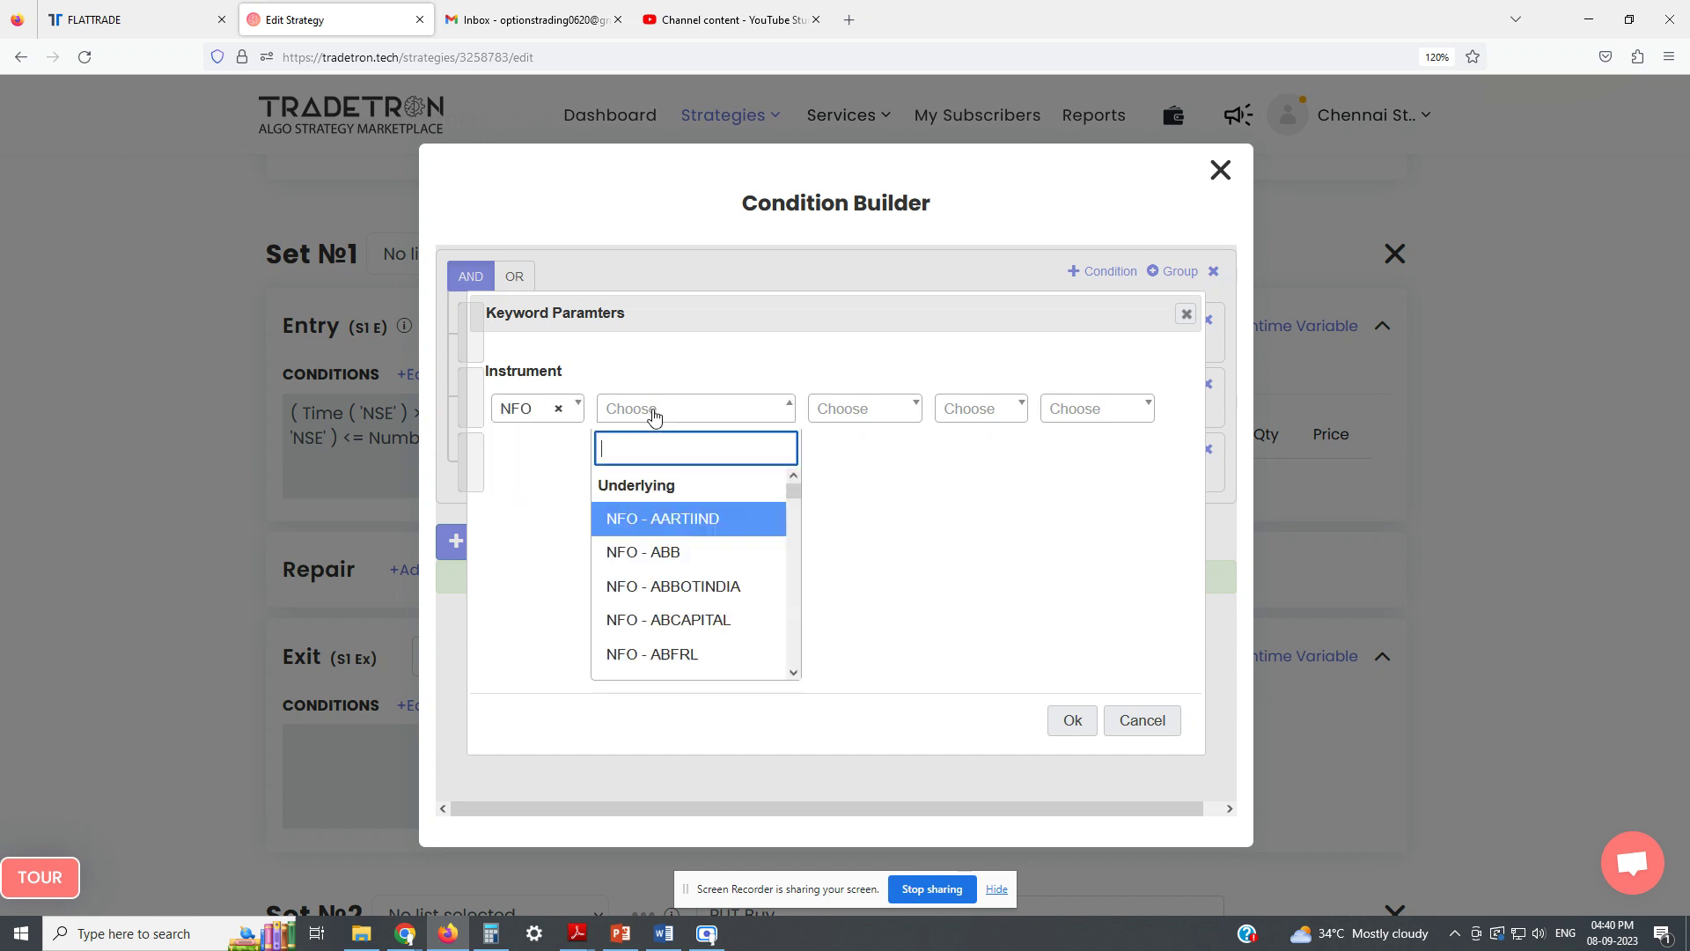
pyautogui.write('nif')
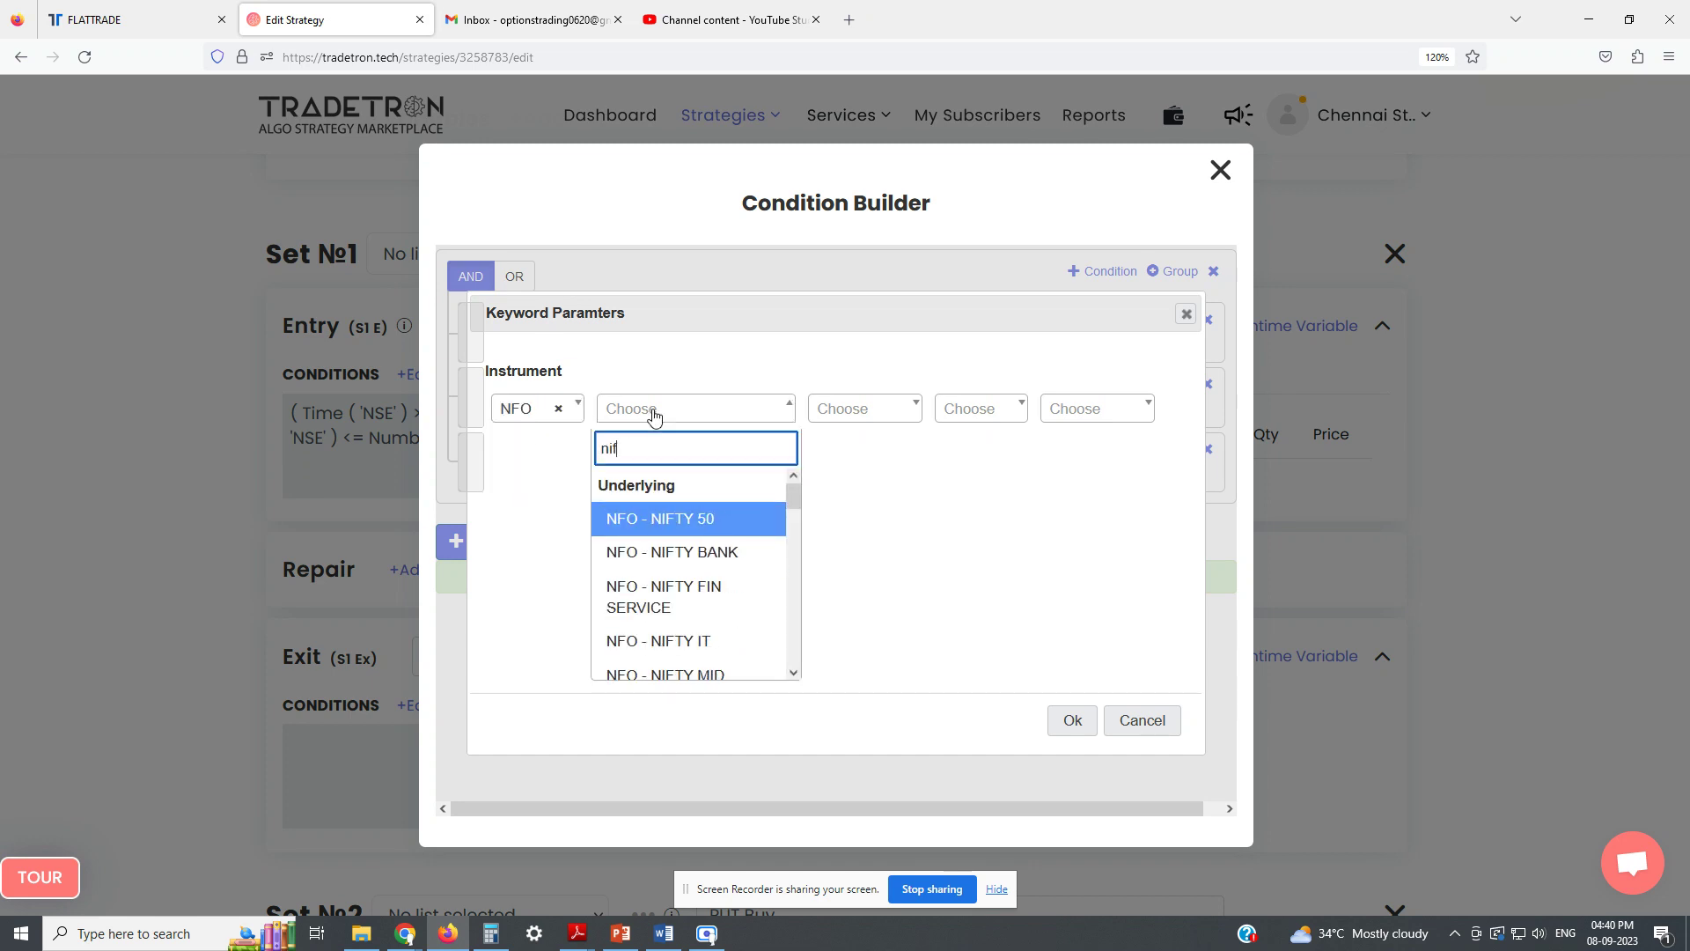
pyautogui.click(739, 552)
# Complete the instrument with Current Week expiry, option type CE and strike ATM-SPOT, and confirm its parameters.
pyautogui.click(839, 411)
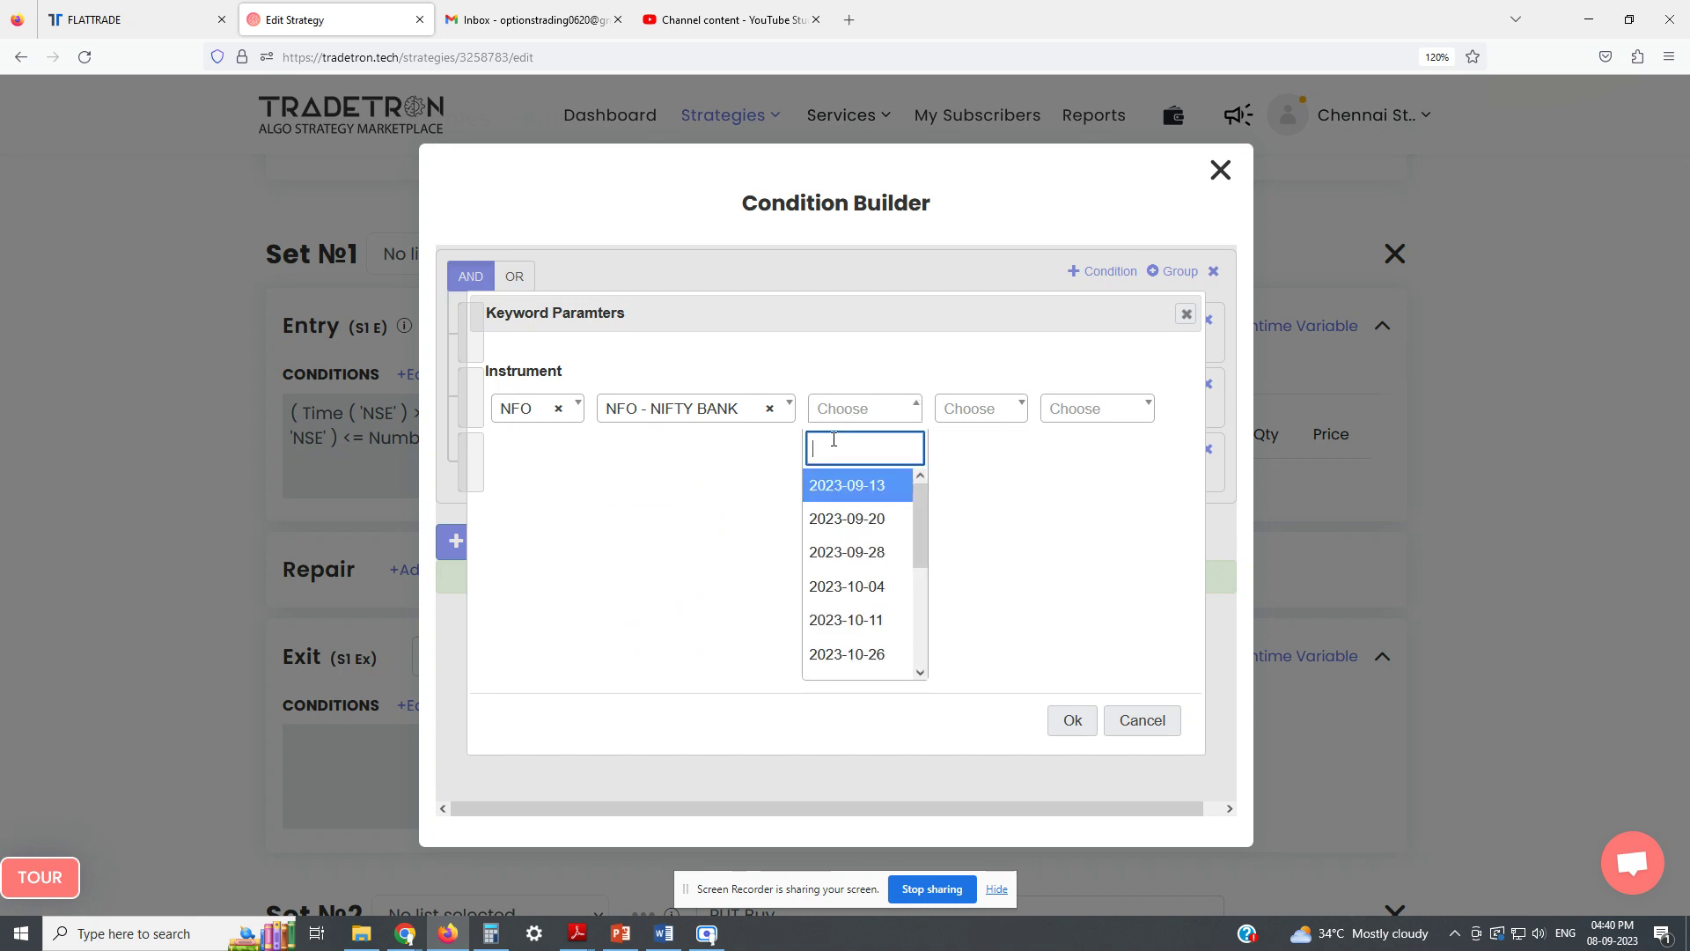
pyautogui.moveTo(925, 523); pyautogui.dragTo(921, 621)
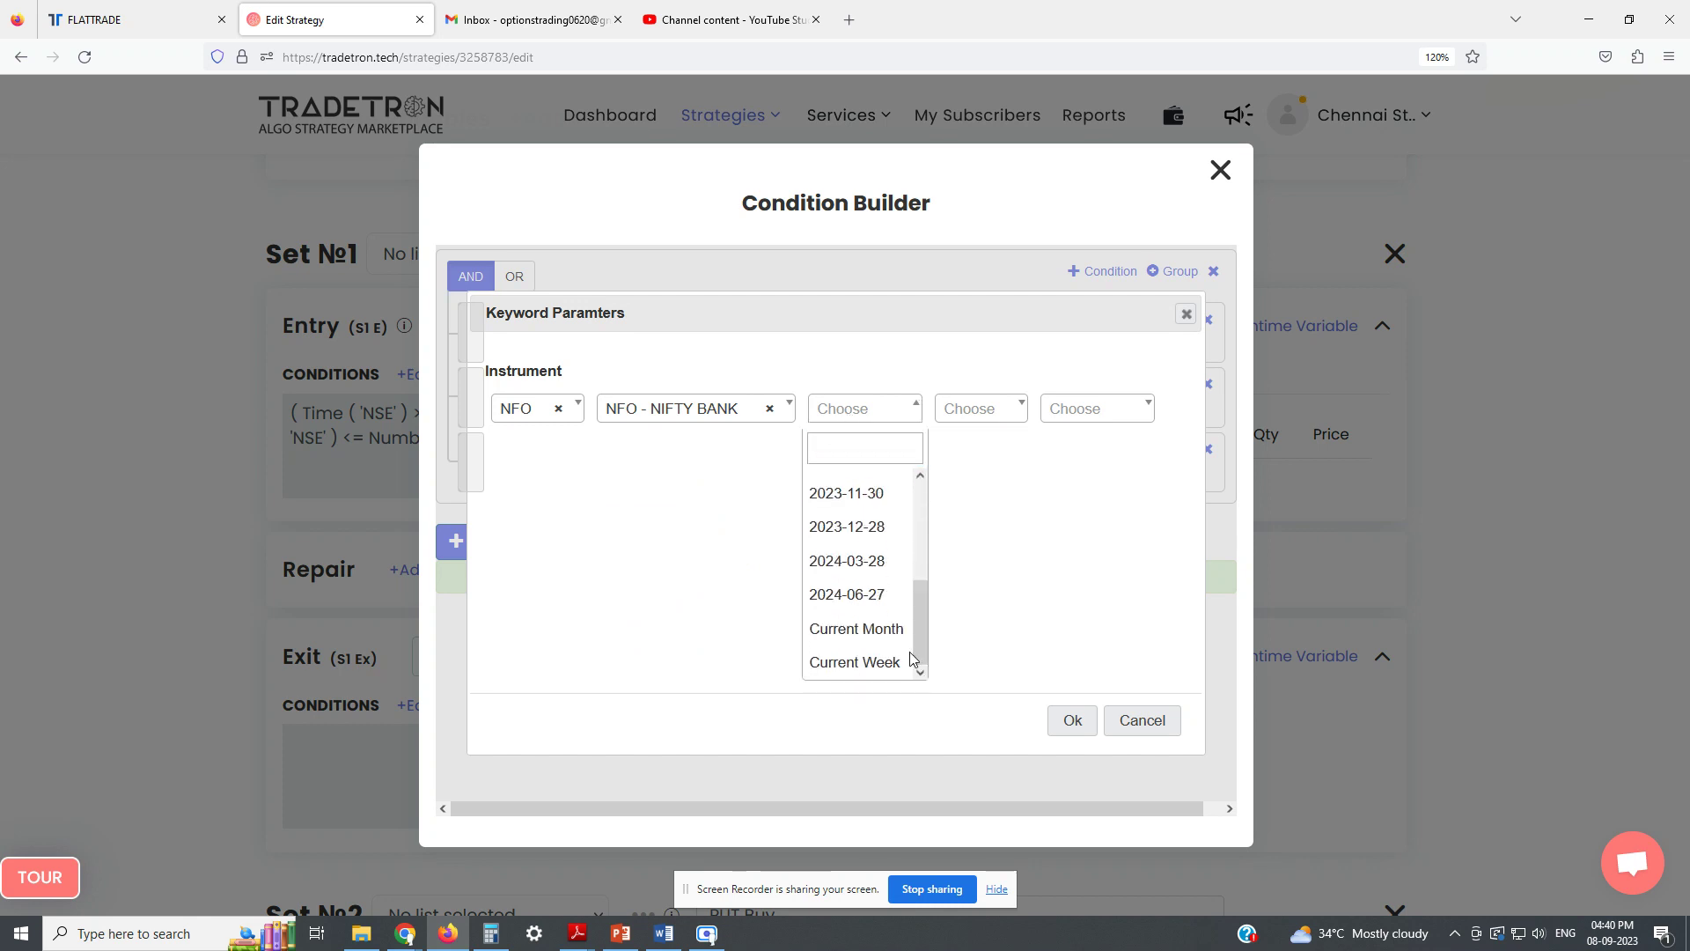
pyautogui.click(849, 665)
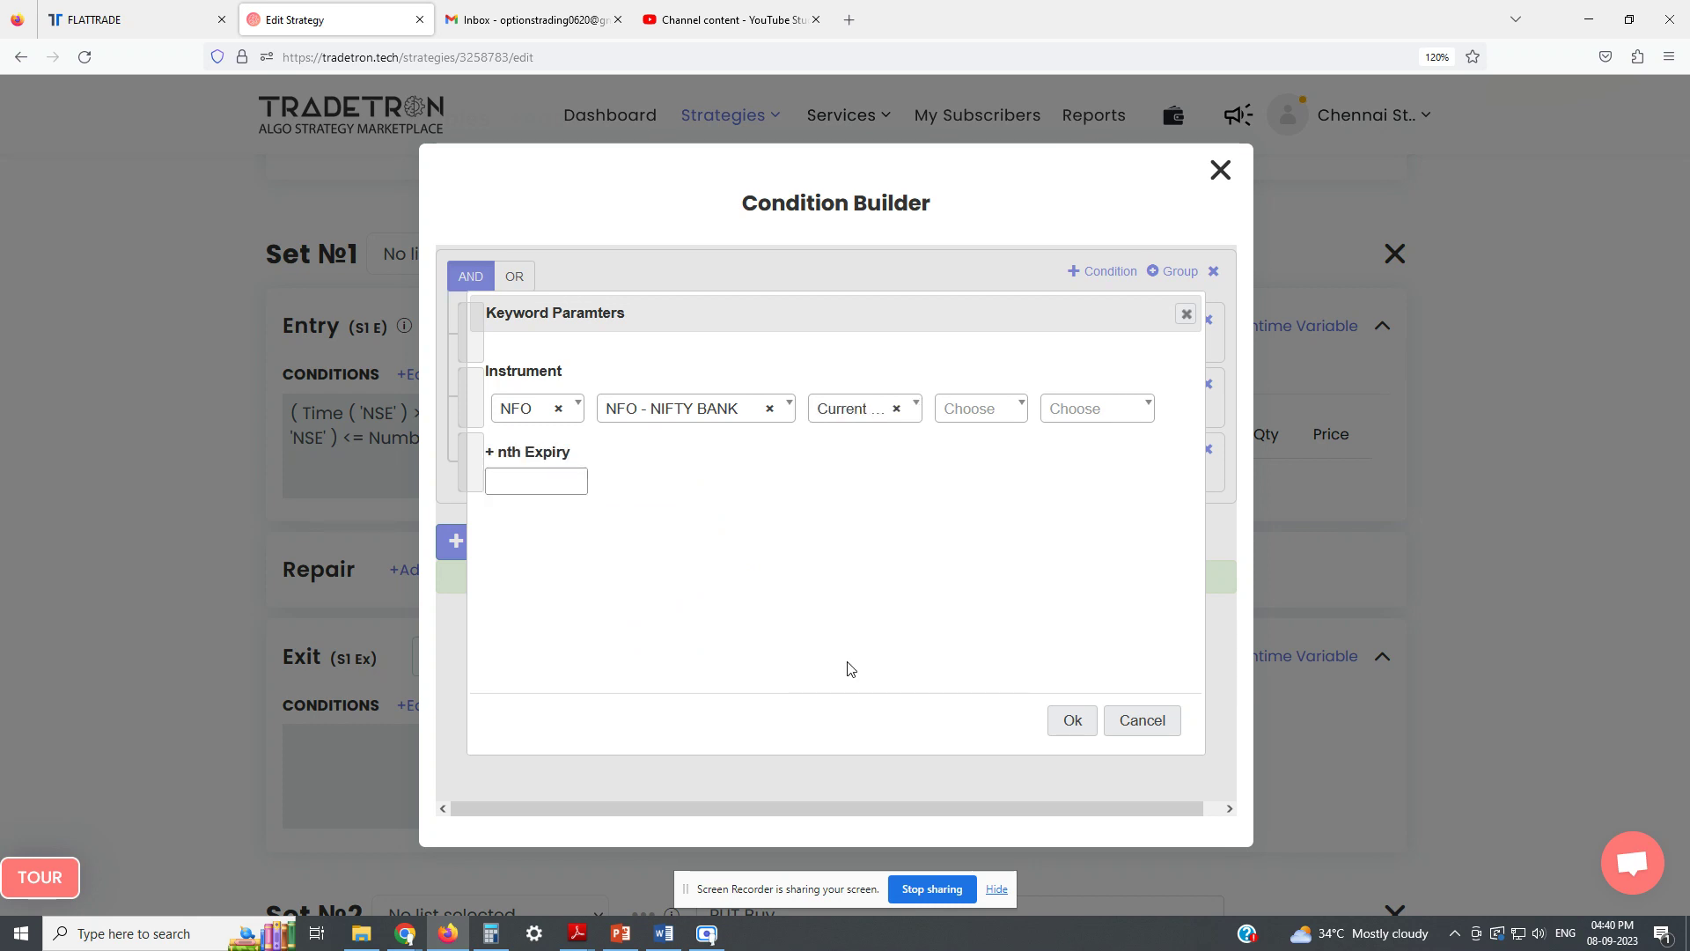
pyautogui.click(987, 409)
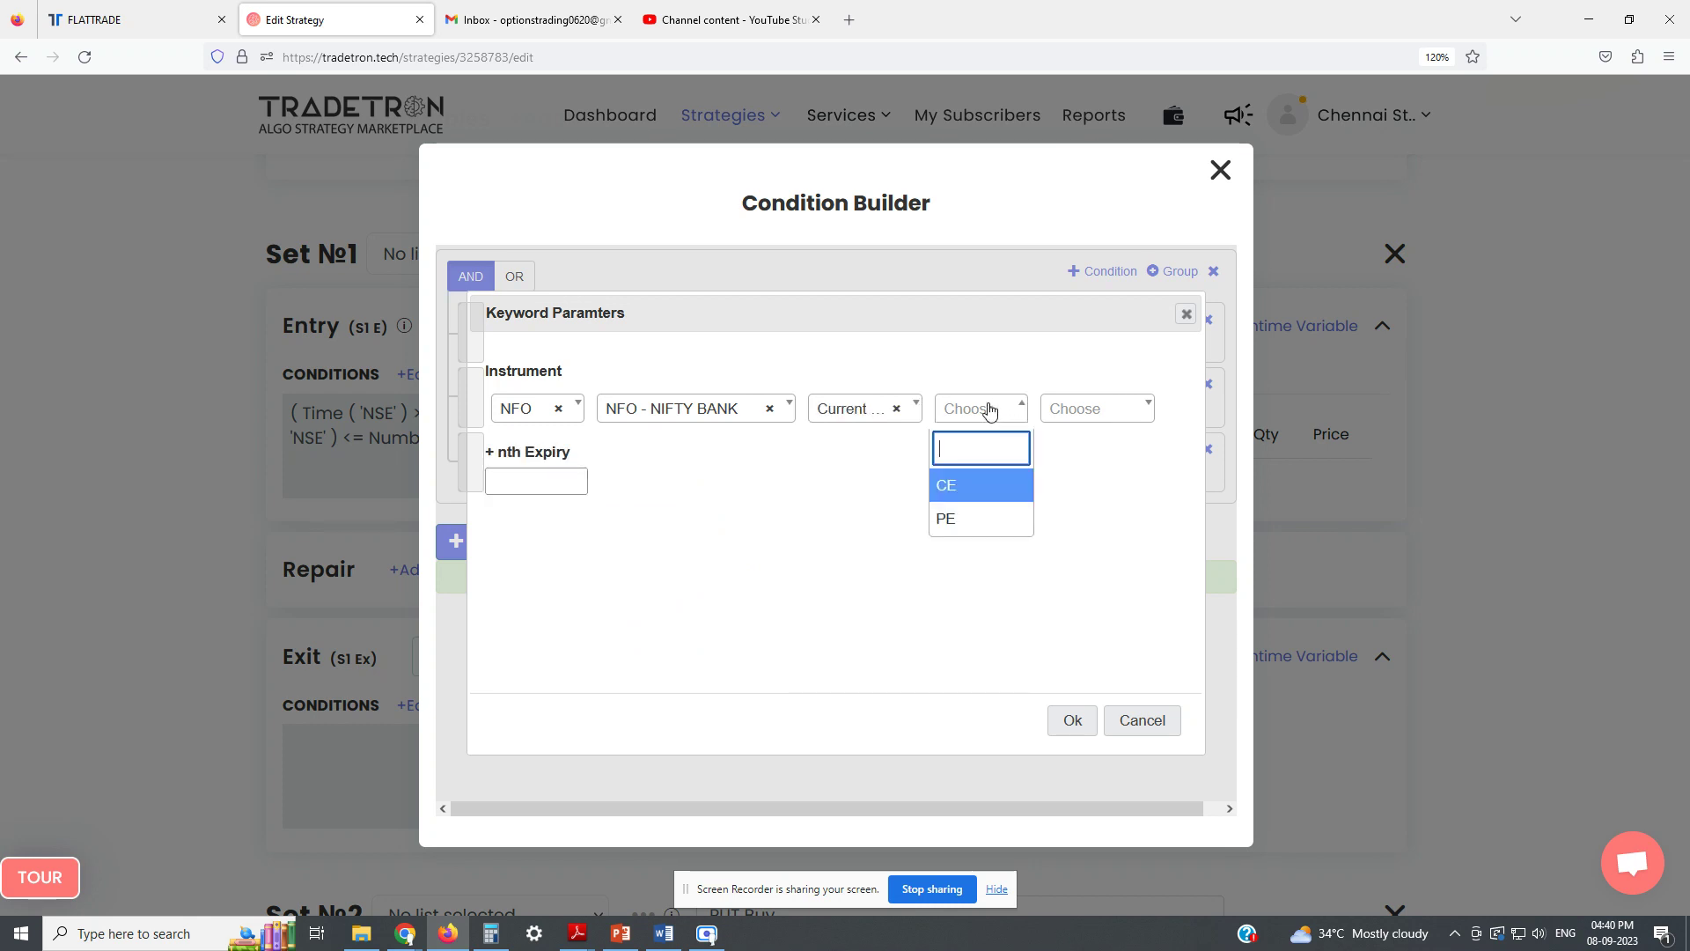
pyautogui.click(958, 486)
pyautogui.click(1076, 412)
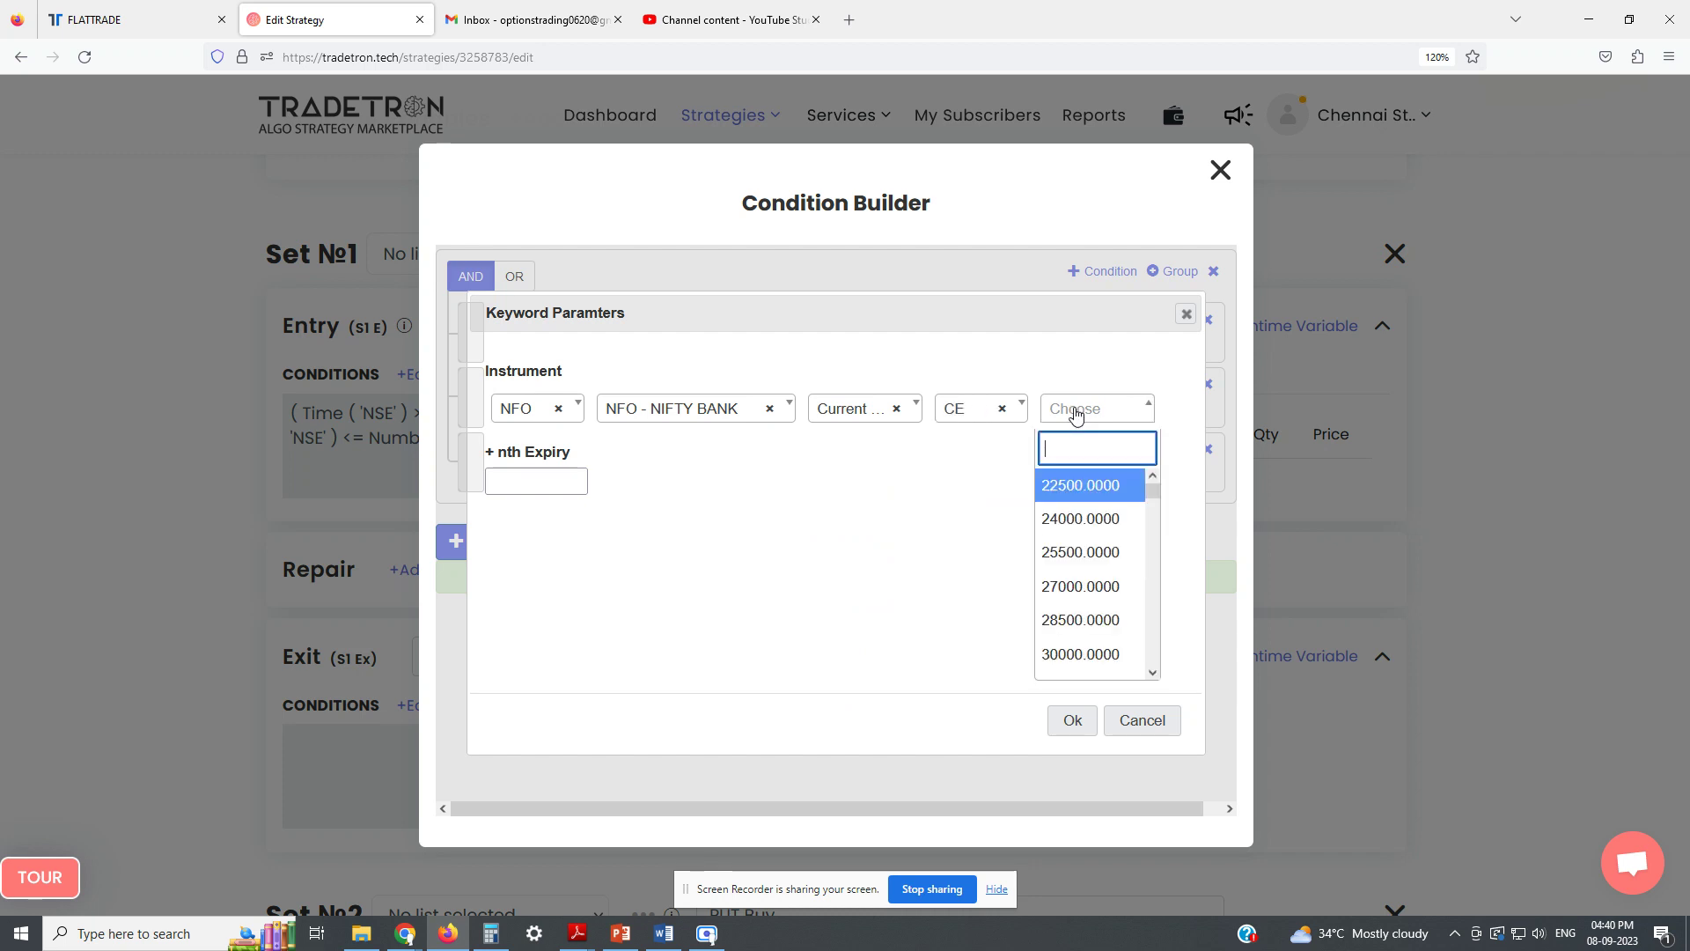
pyautogui.moveTo(1152, 490); pyautogui.dragTo(1152, 679)
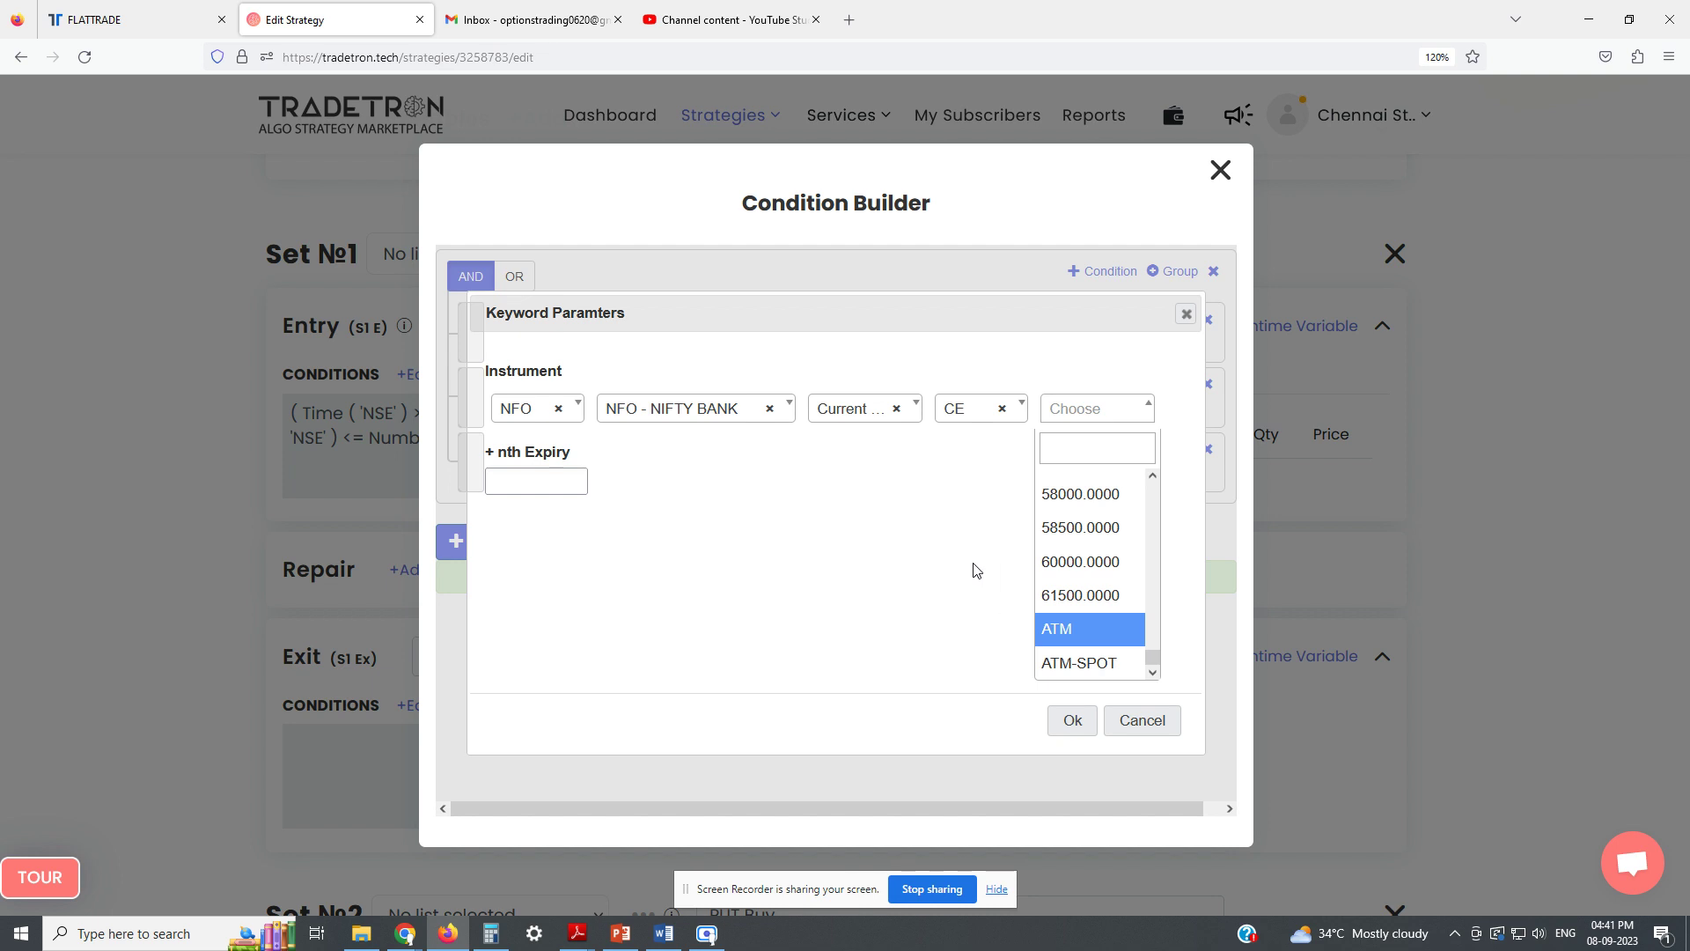
pyautogui.click(1075, 665)
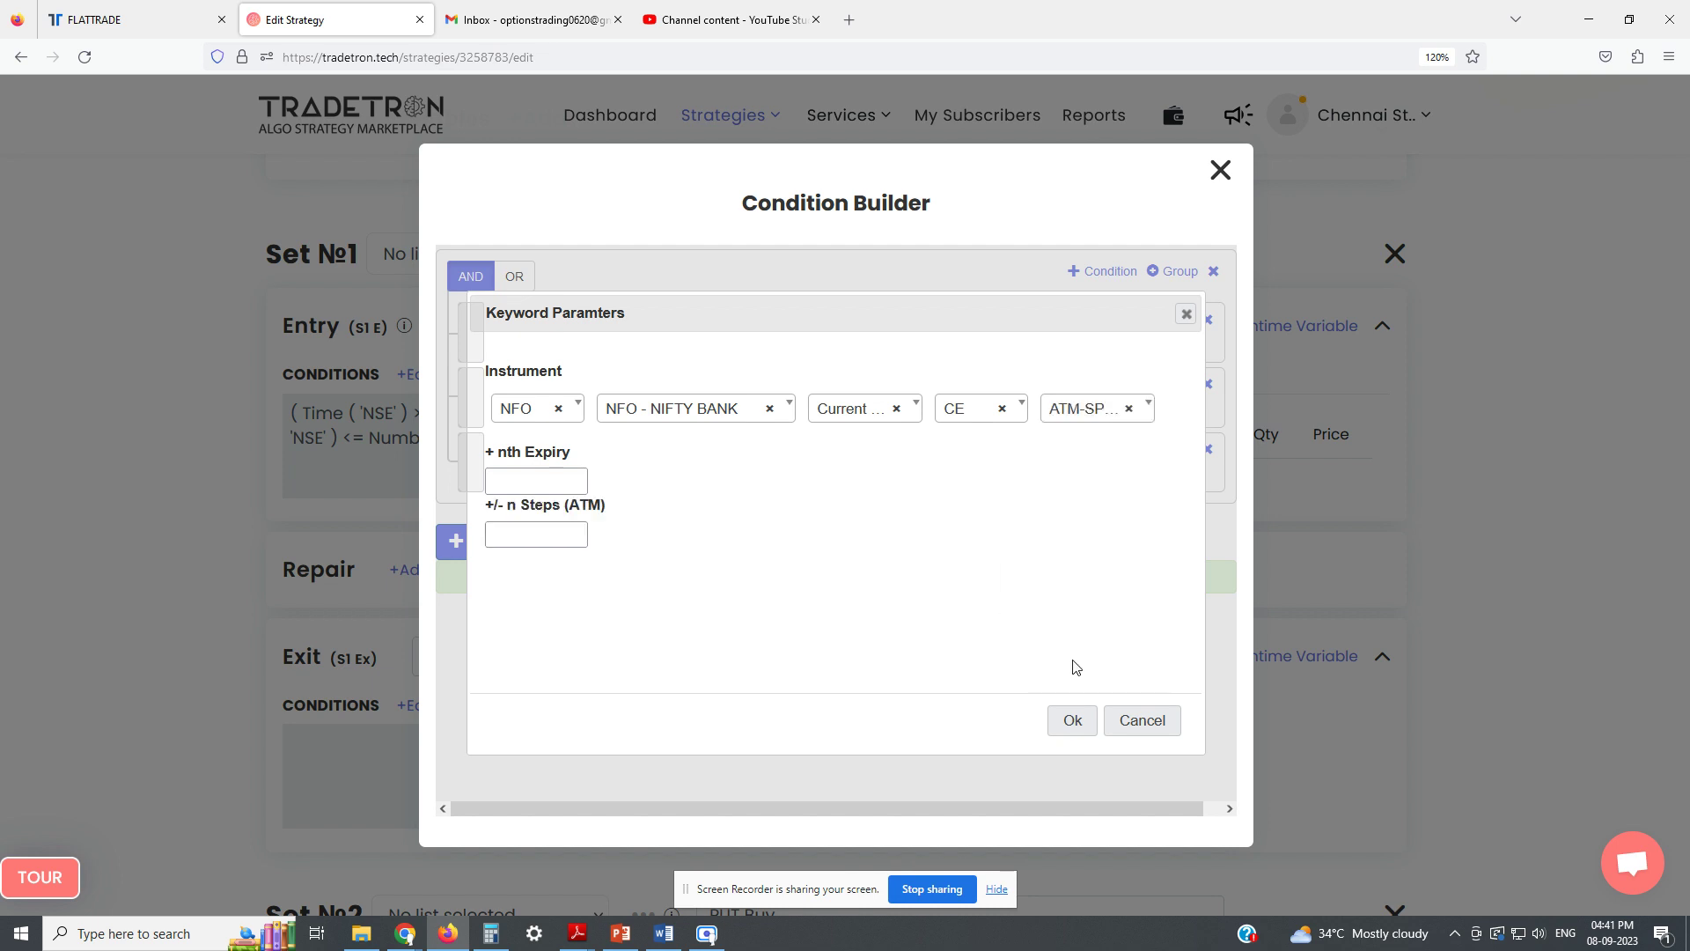
pyautogui.click(1063, 727)
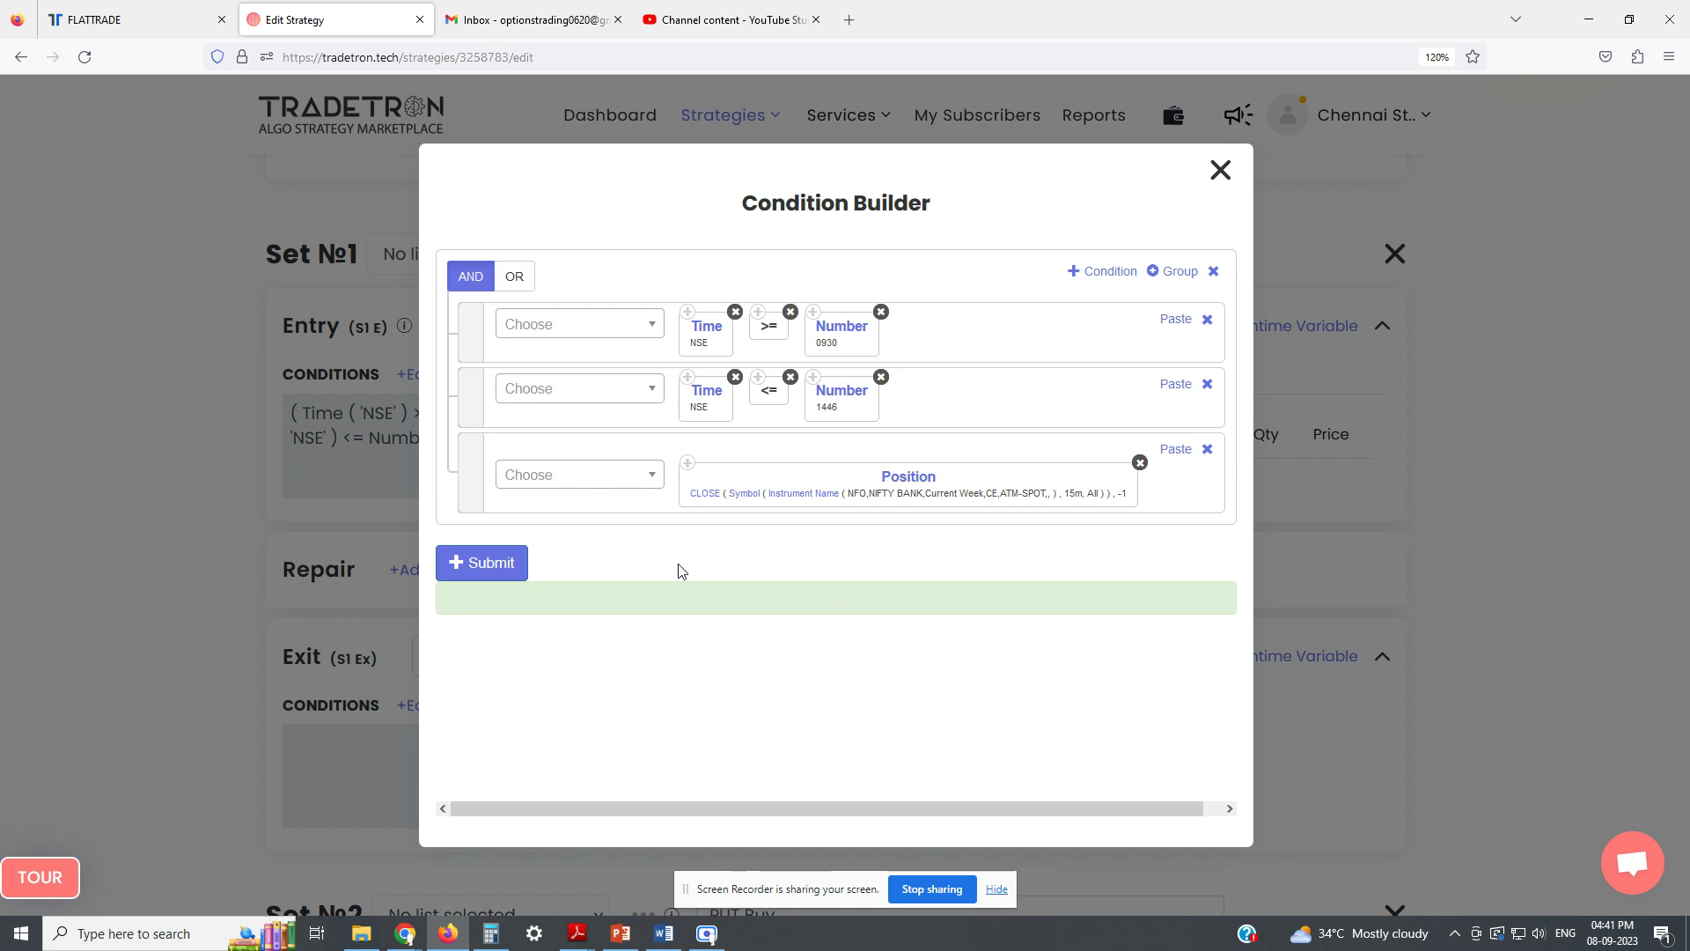
# Append a > comparison after the CLOSE Position keyword in the third condition.
pyautogui.click(606, 480)
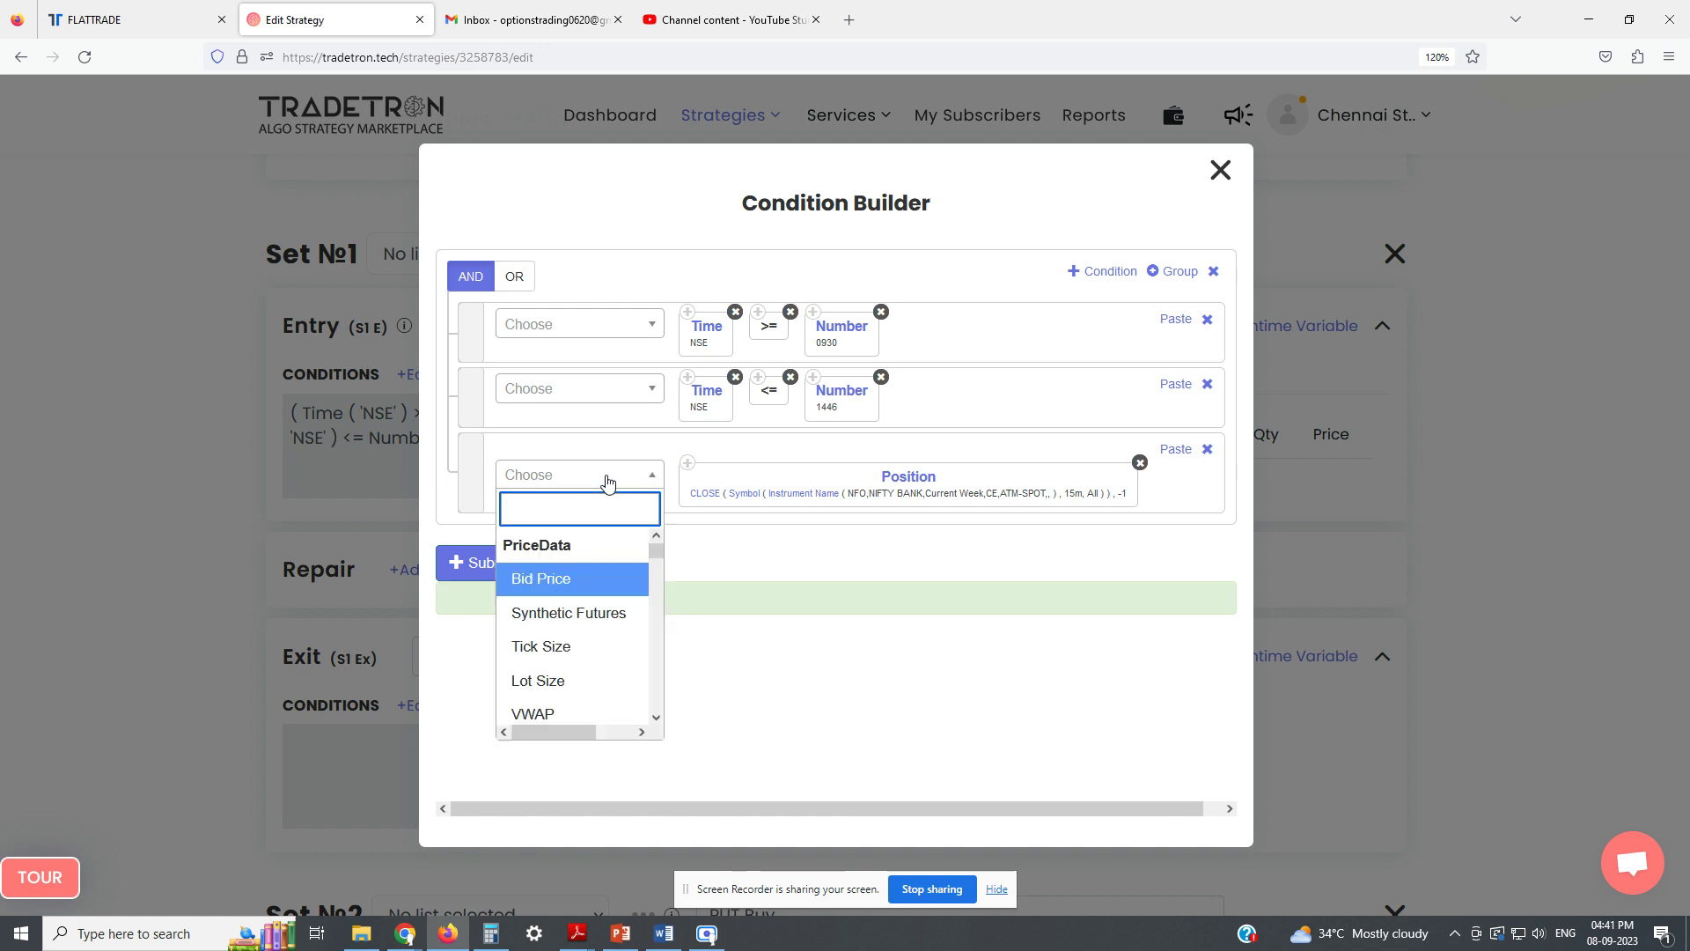
pyautogui.write('>')
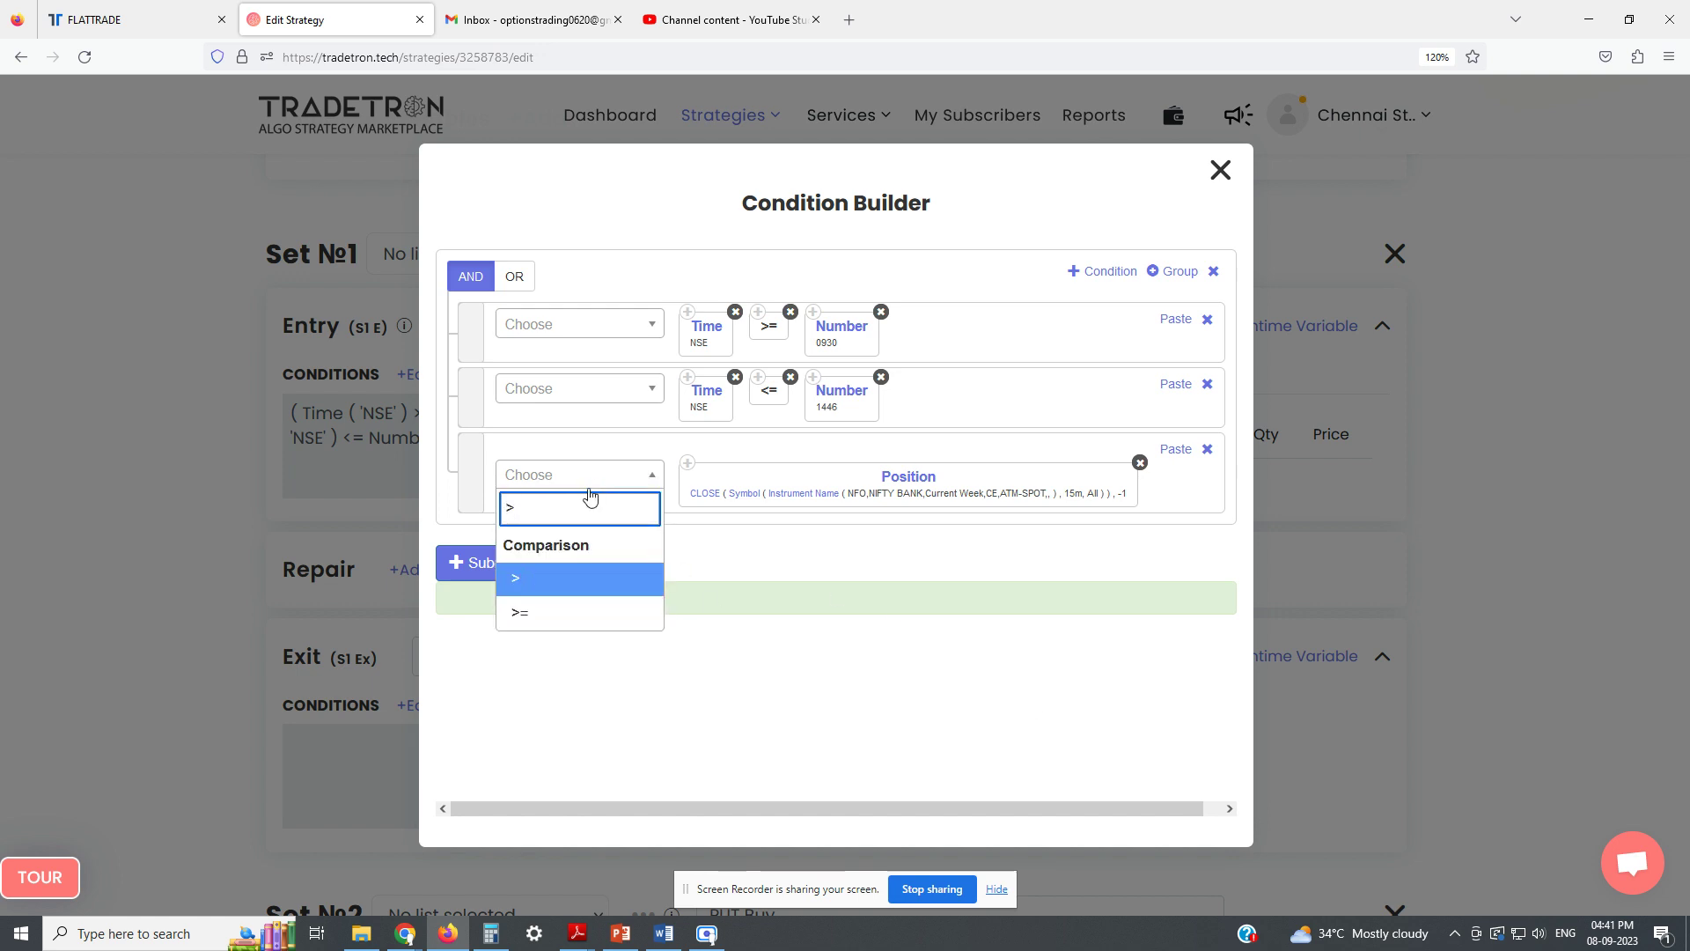
pyautogui.click(603, 581)
# Add a second Position keyword after the > comparison, using series SMA and position -1.
pyautogui.click(587, 480)
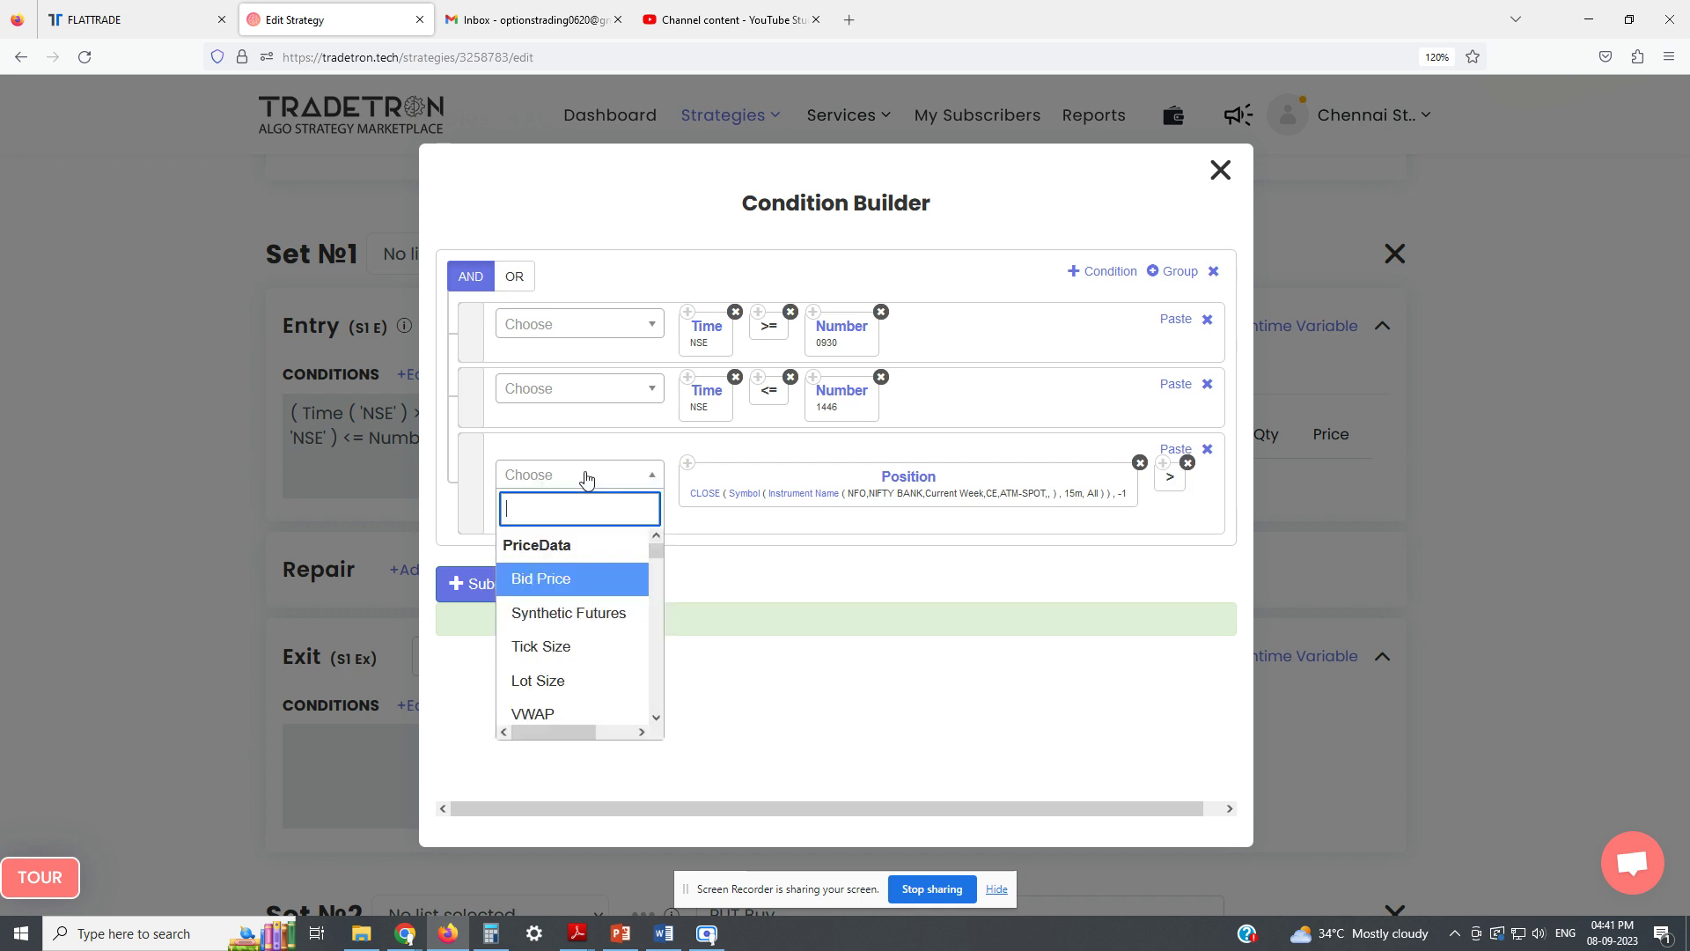
pyautogui.write('pos')
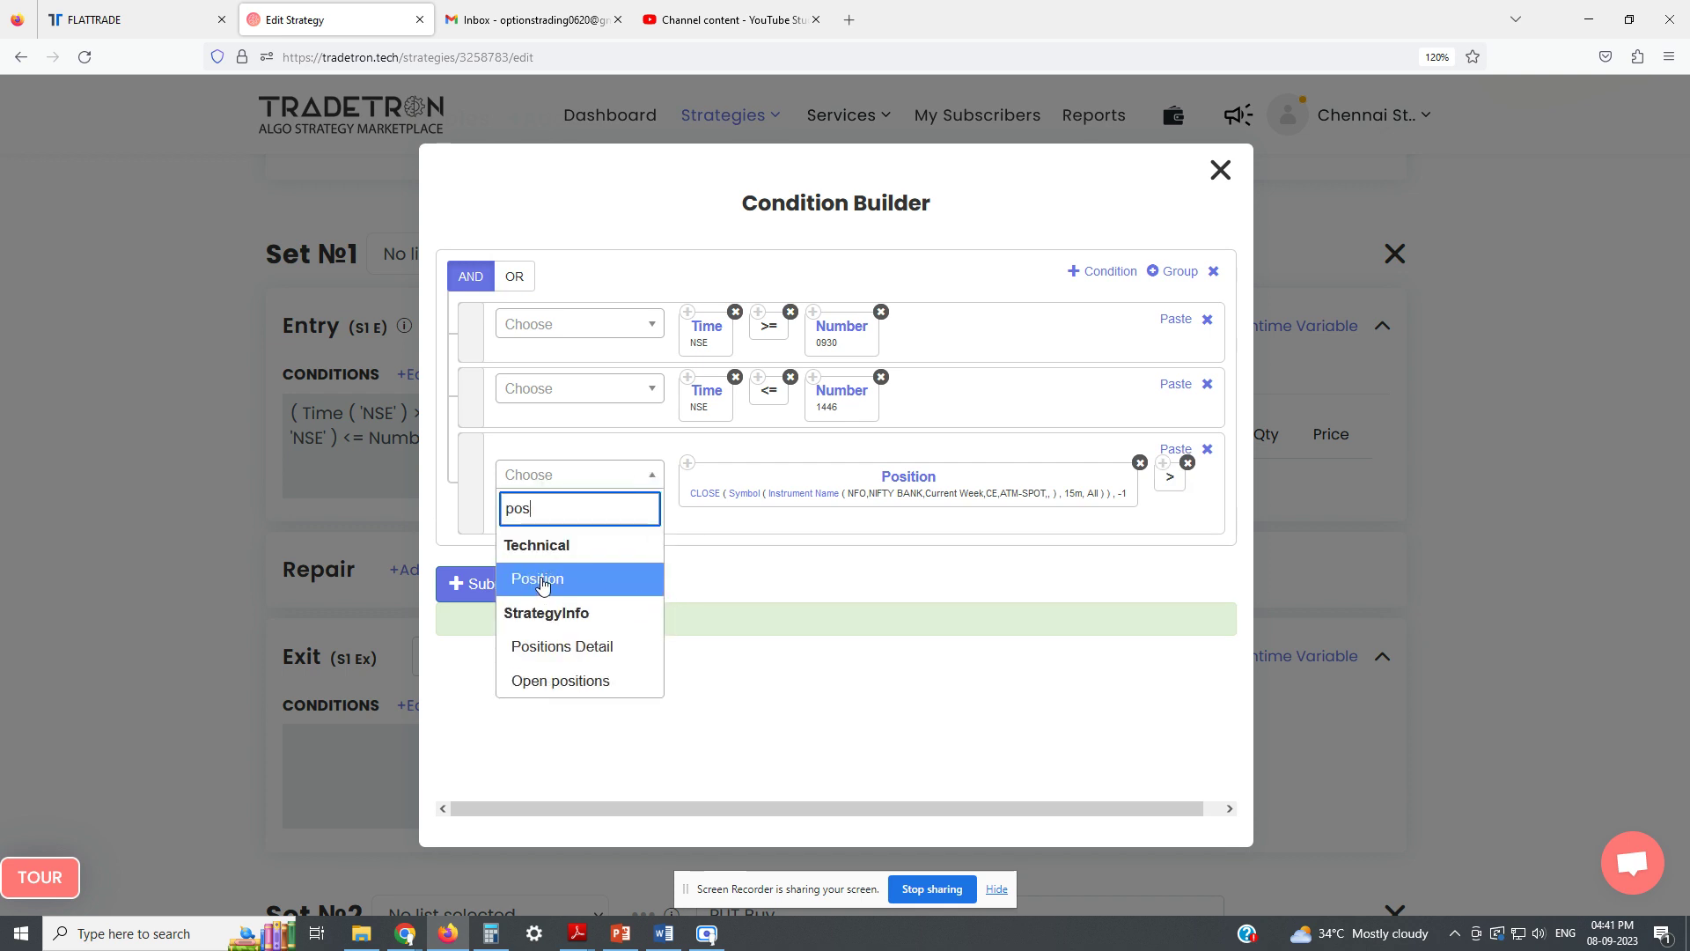
pyautogui.click(540, 579)
pyautogui.click(660, 501)
pyautogui.doubleClick(670, 500)
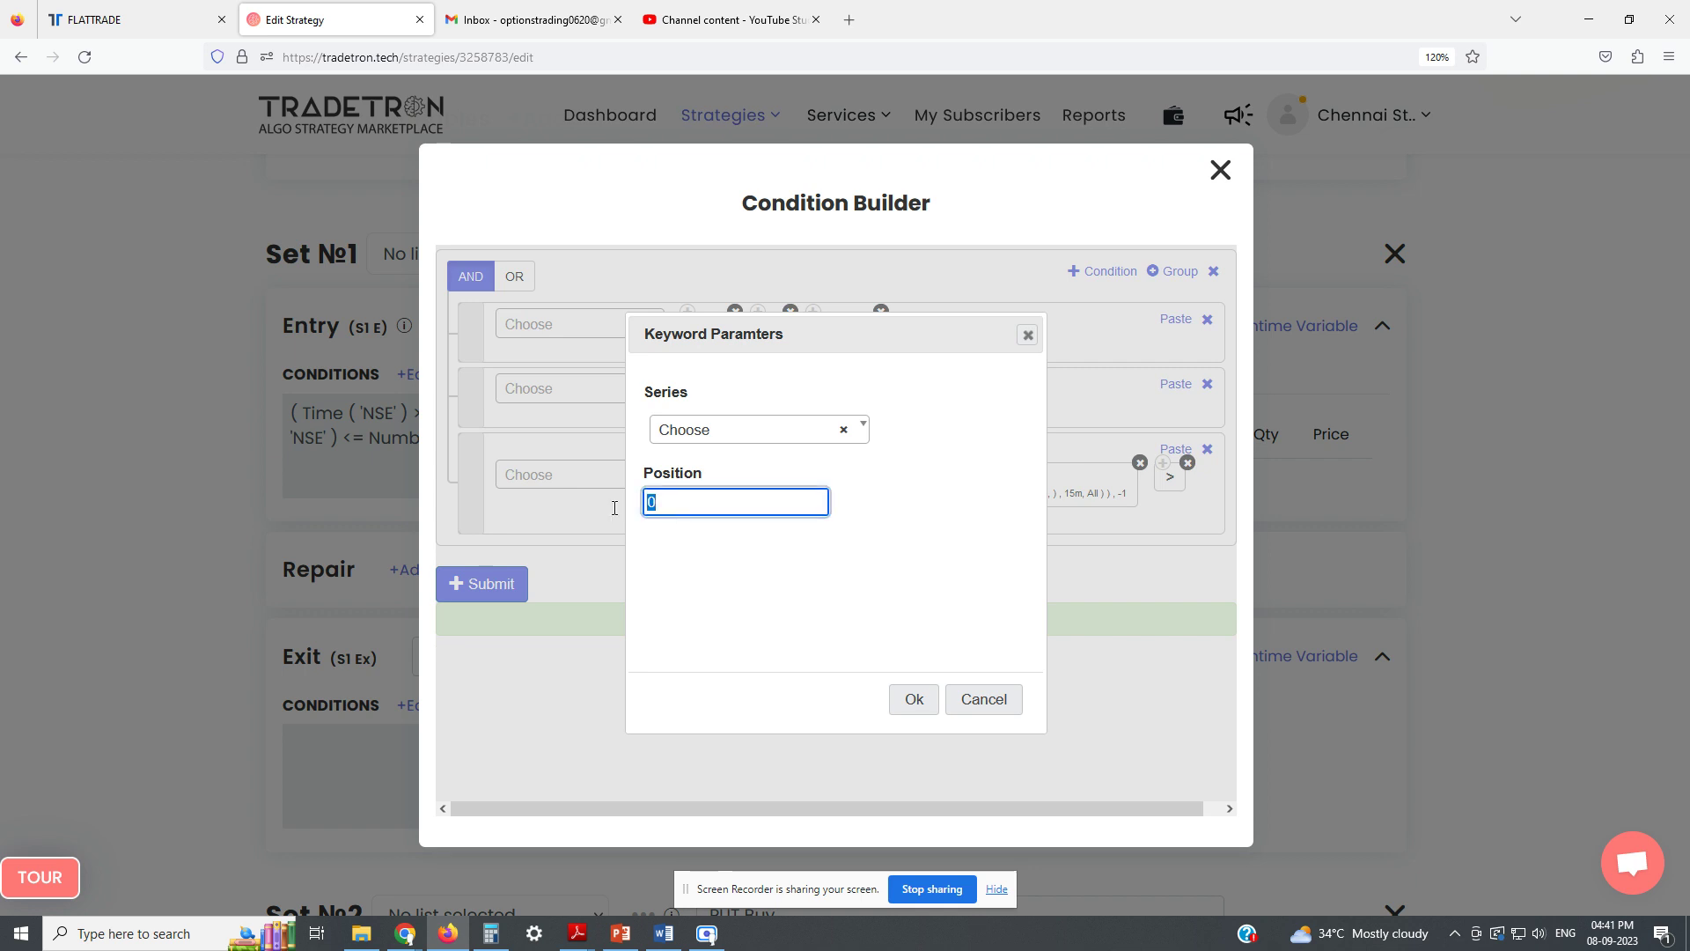
pyautogui.click(721, 431)
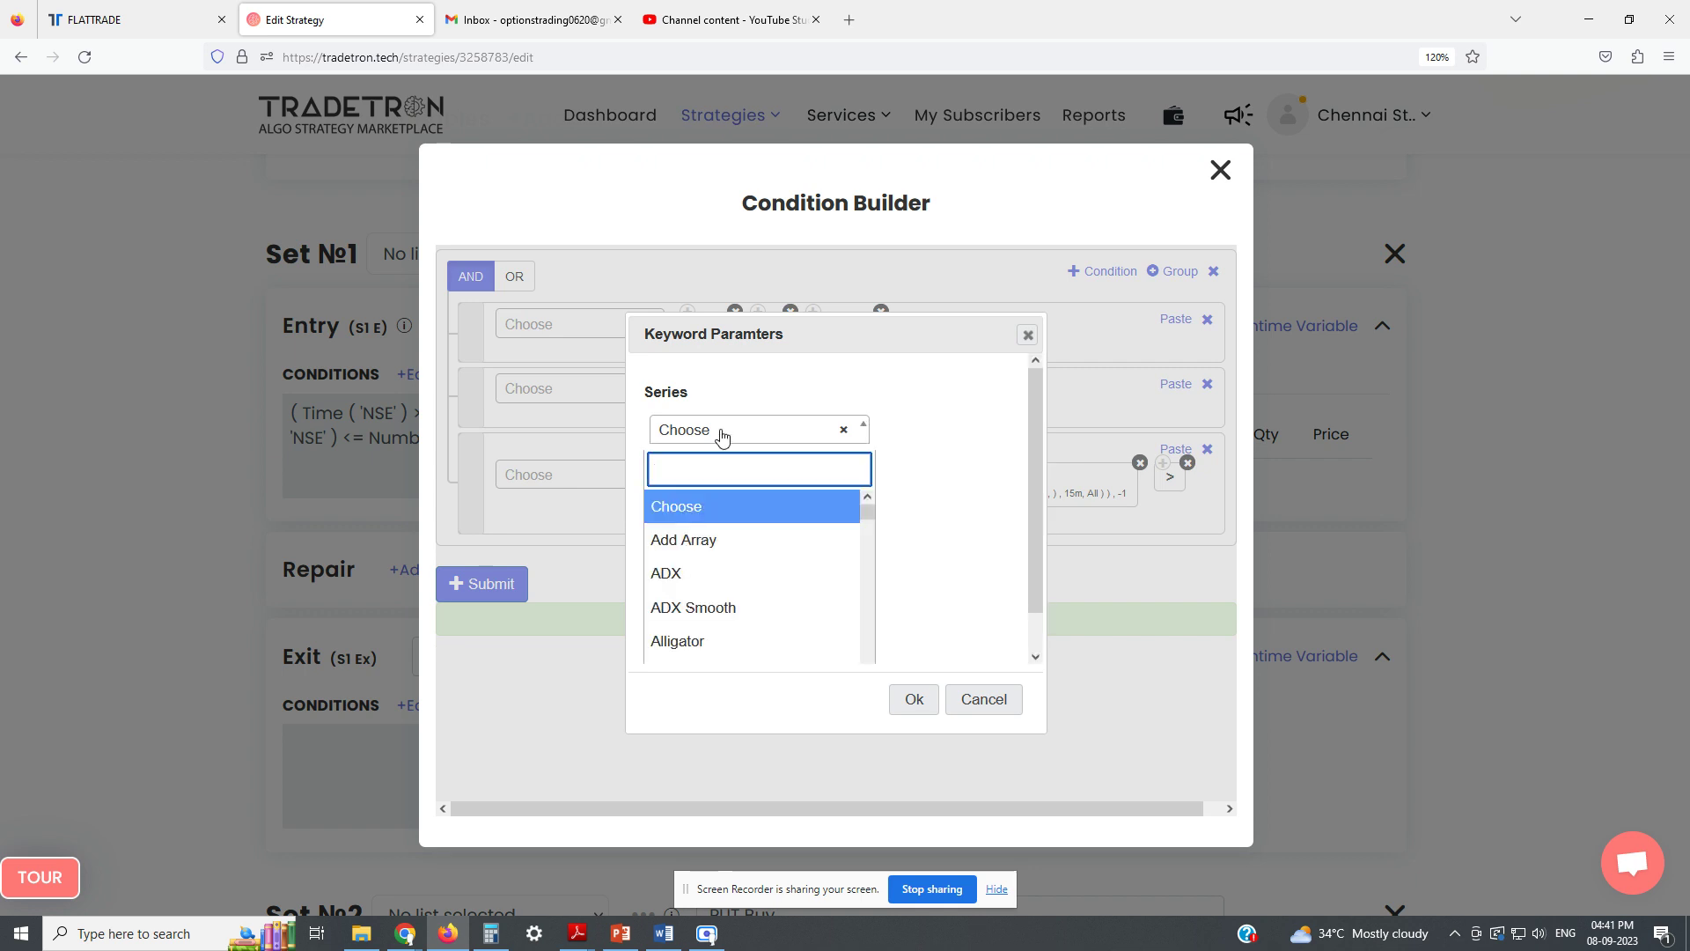
pyautogui.write('sma')
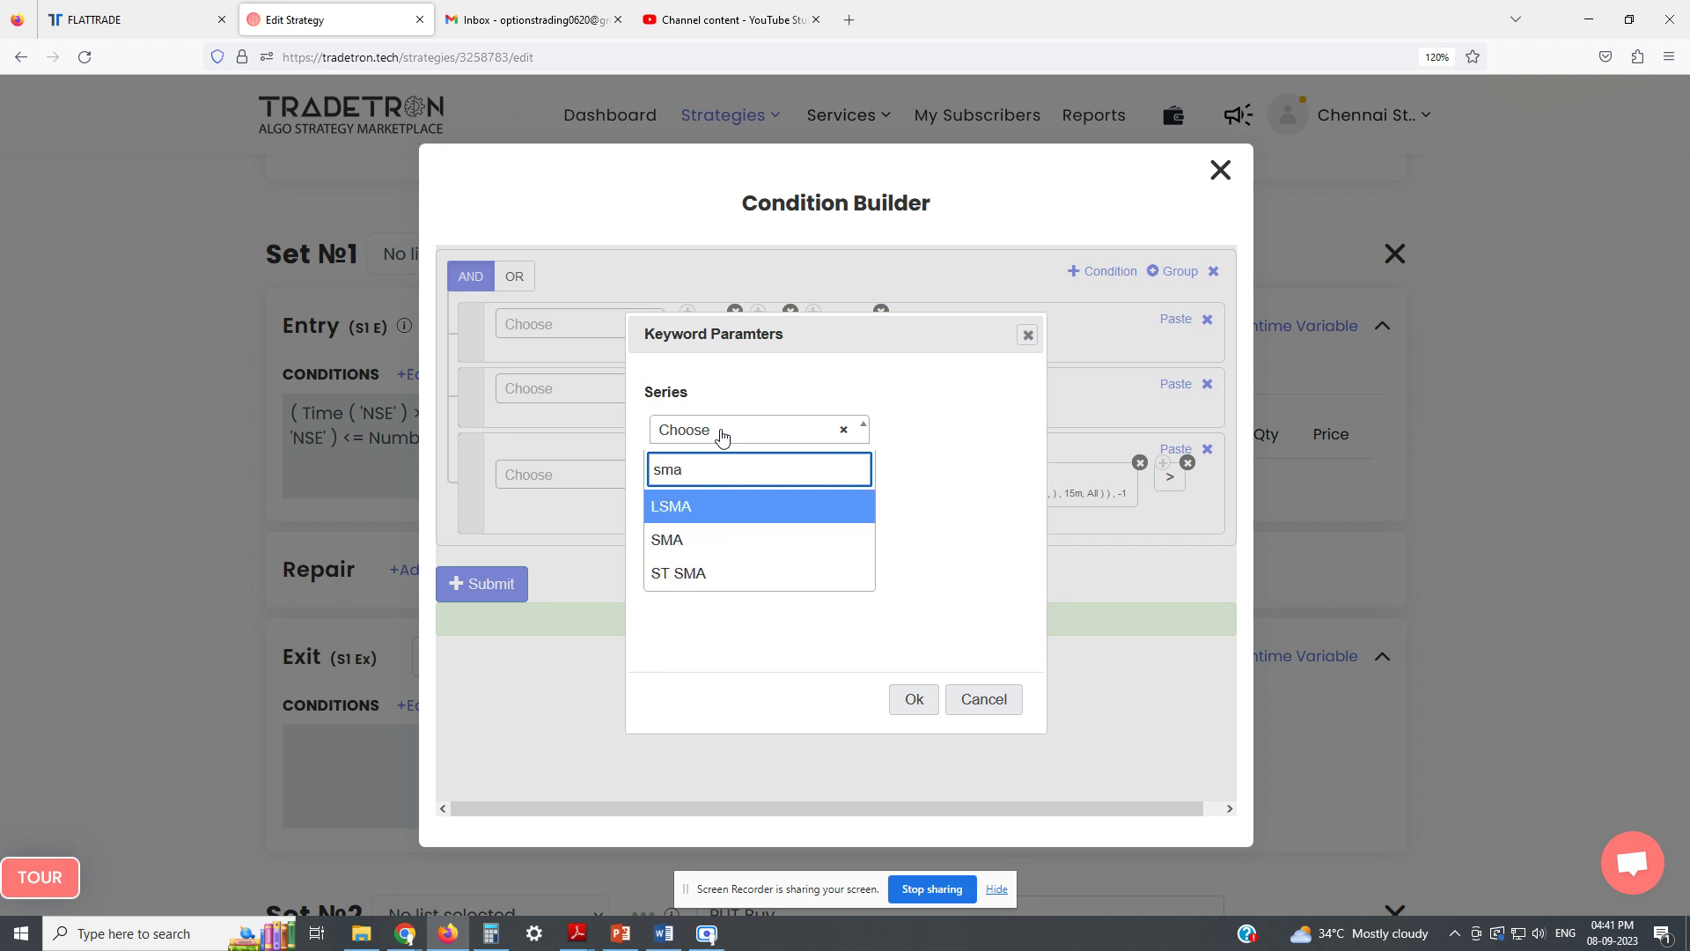
pyautogui.click(672, 544)
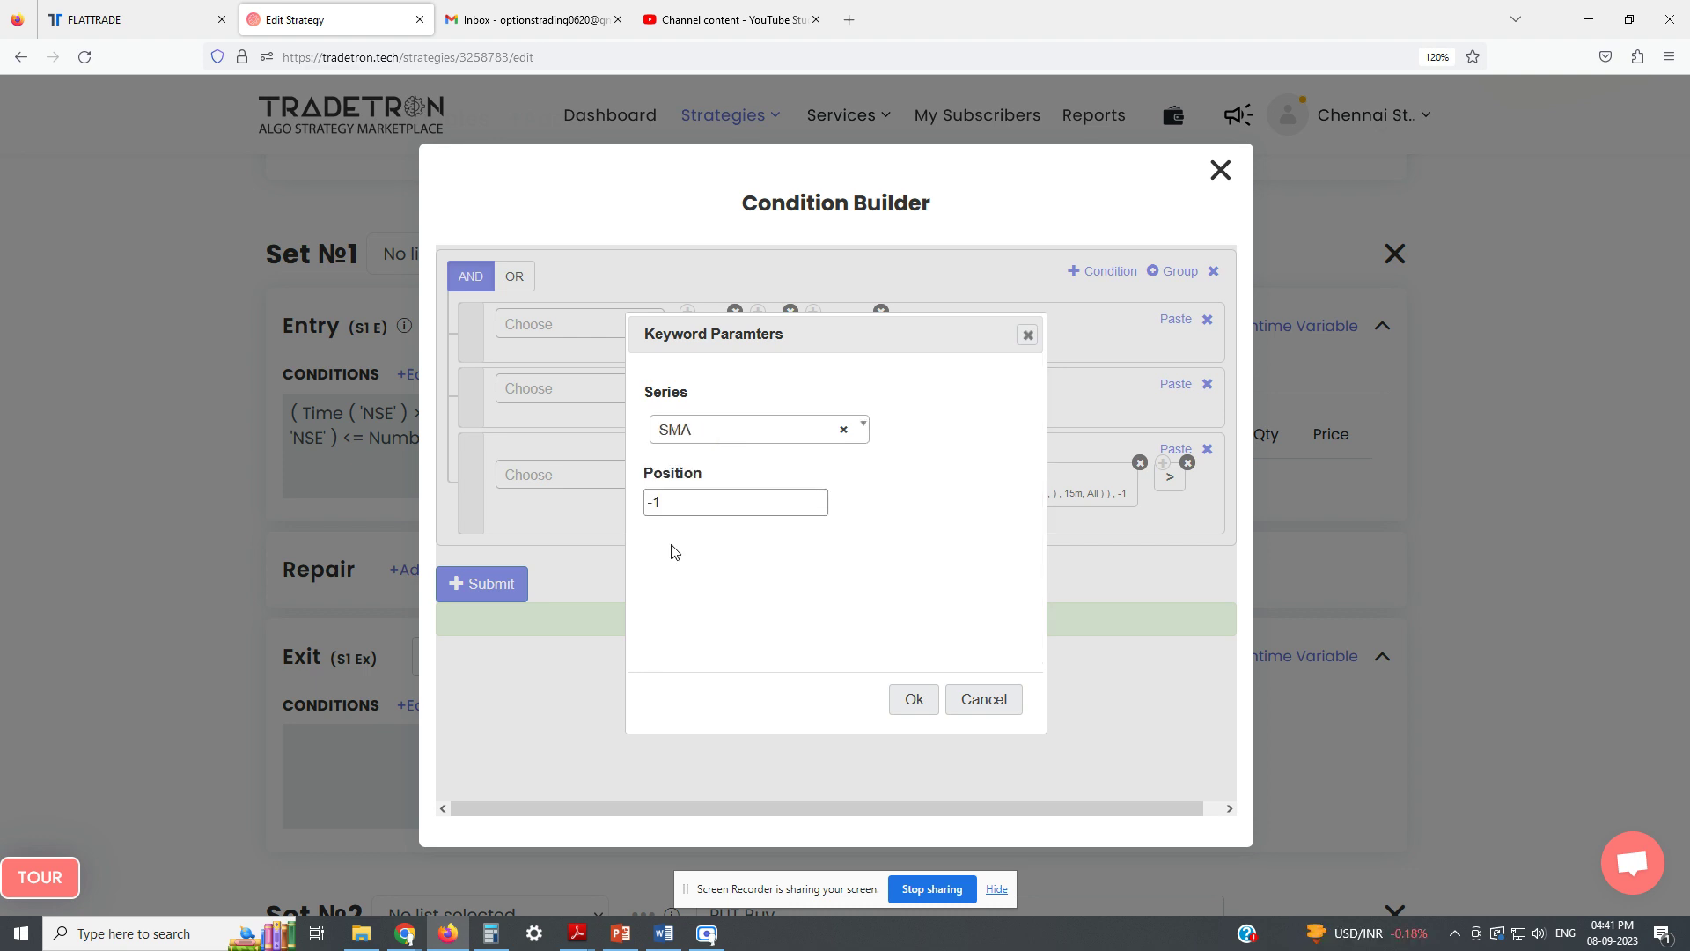
pyautogui.click(911, 701)
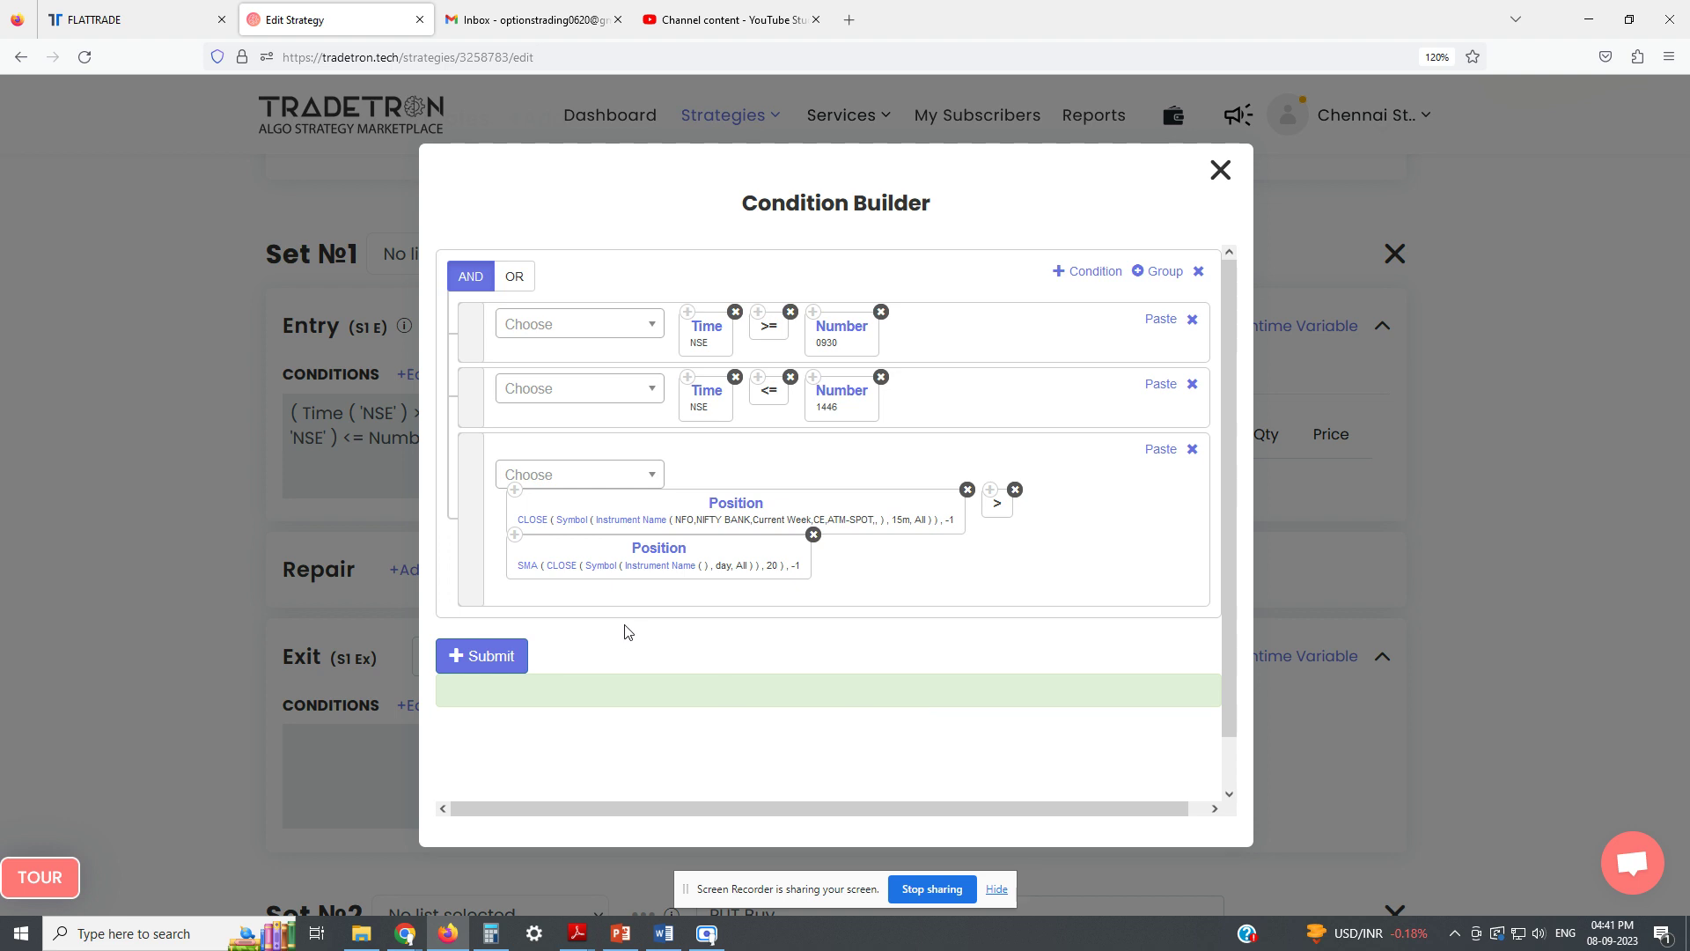
# Set the candle type of the CLOSE series inside the SMA keyword to 15m.
pyautogui.click(594, 569)
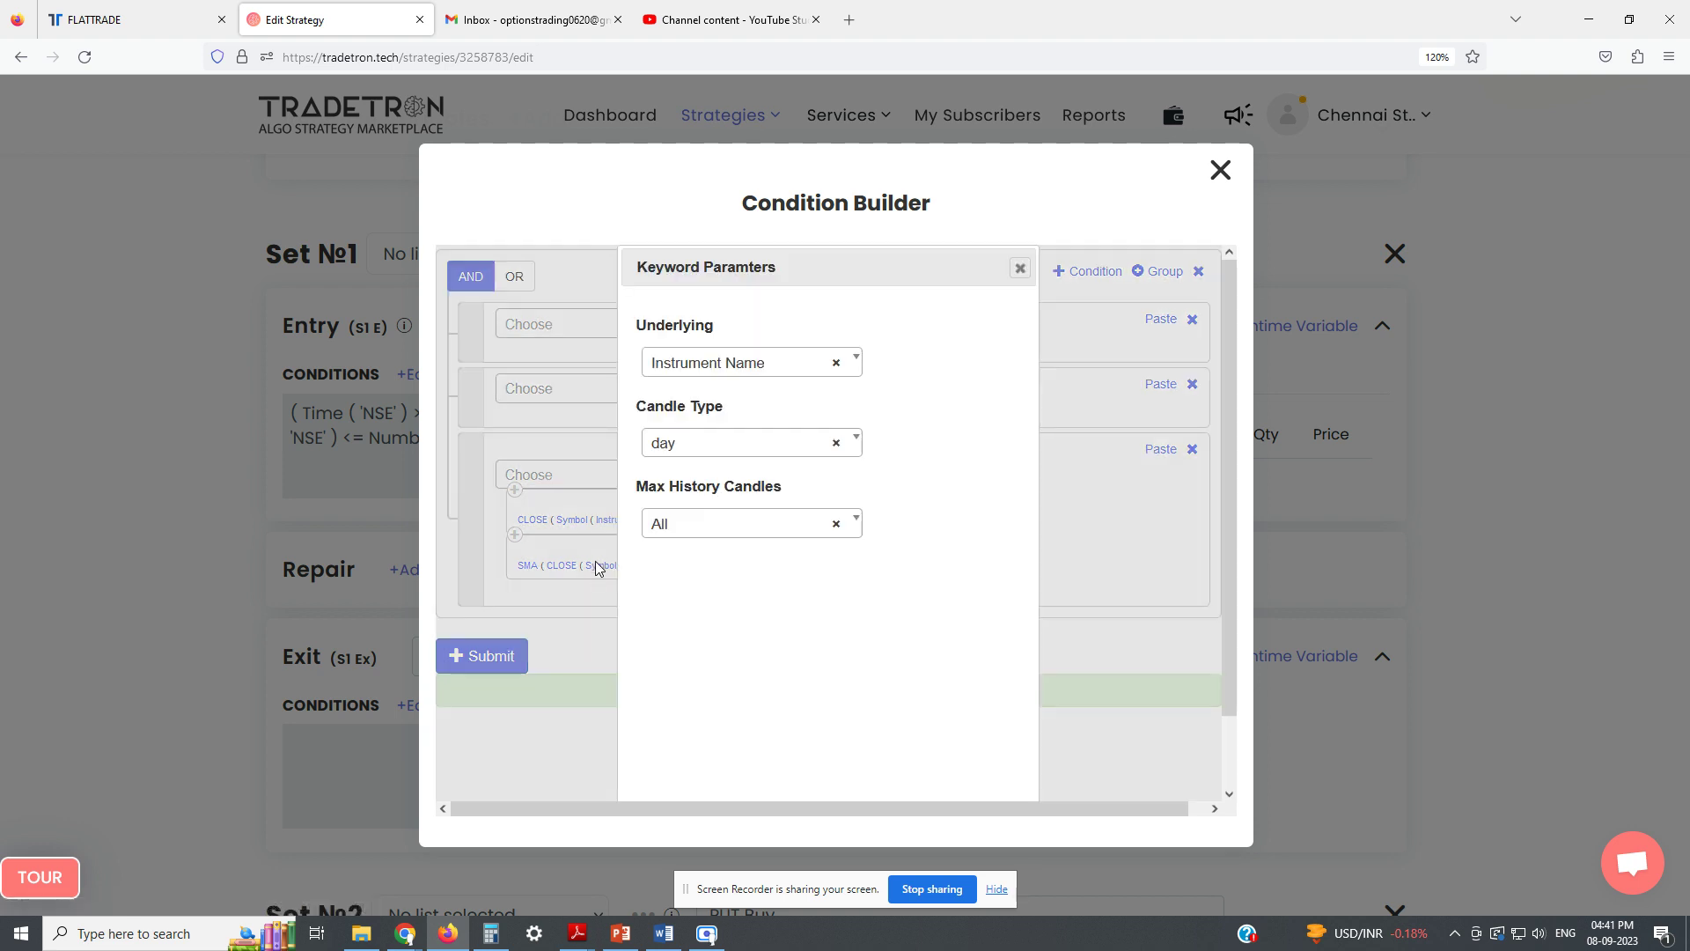
pyautogui.click(672, 451)
pyautogui.write('15')
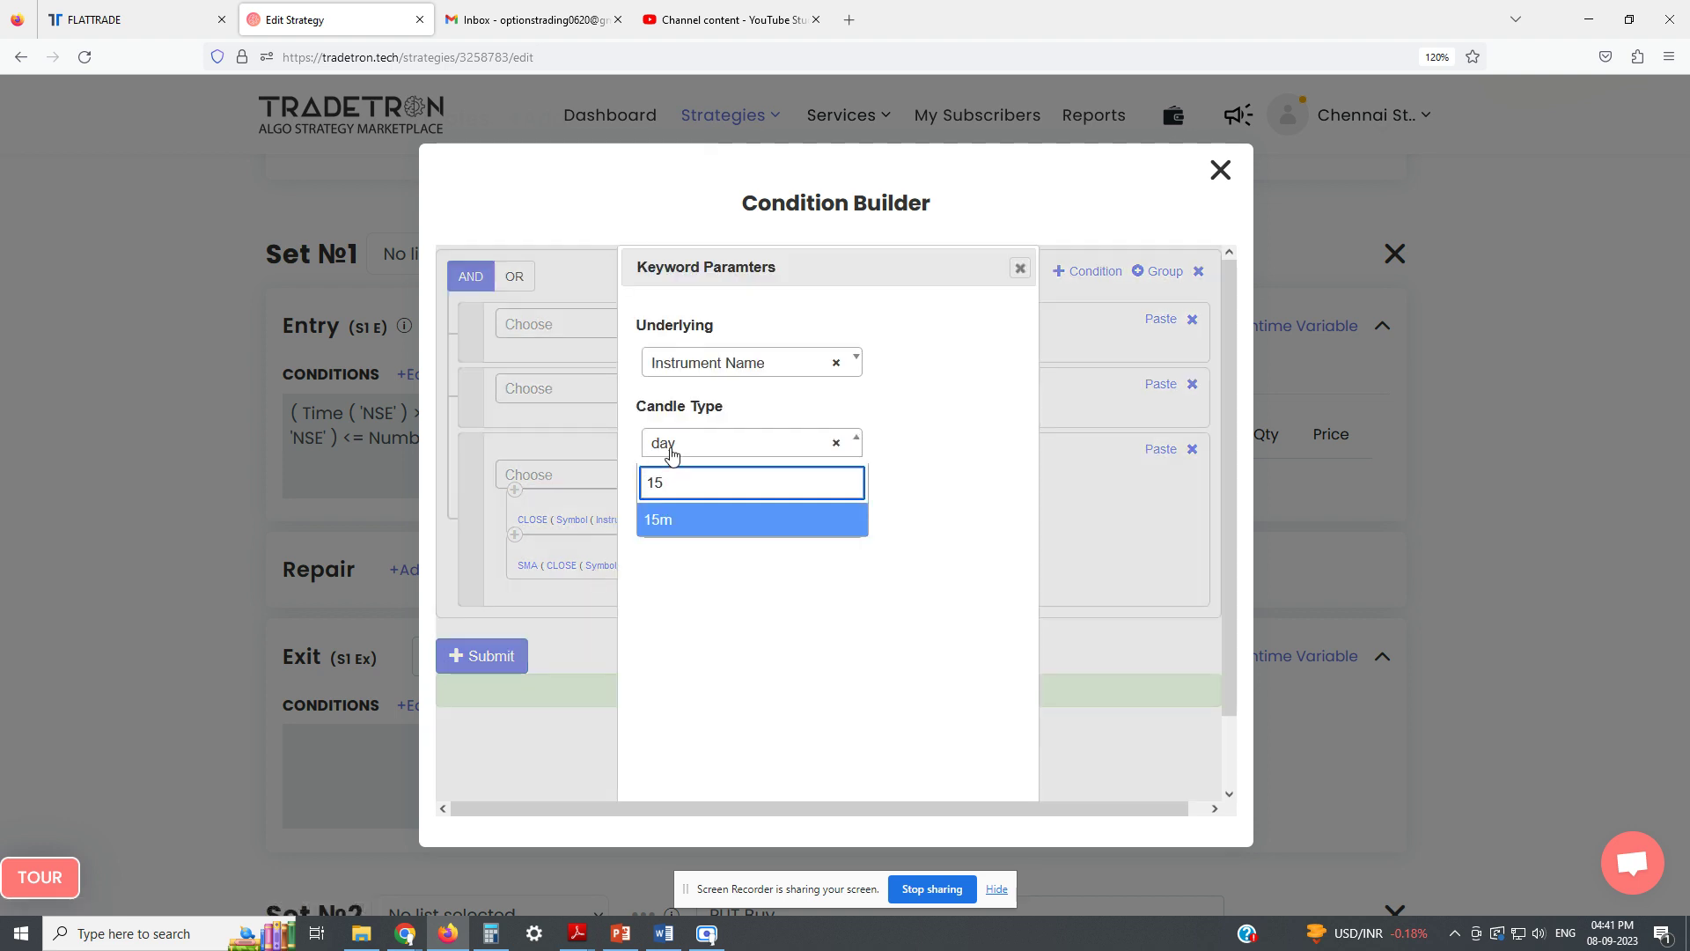
pyautogui.click(728, 526)
pyautogui.click(904, 765)
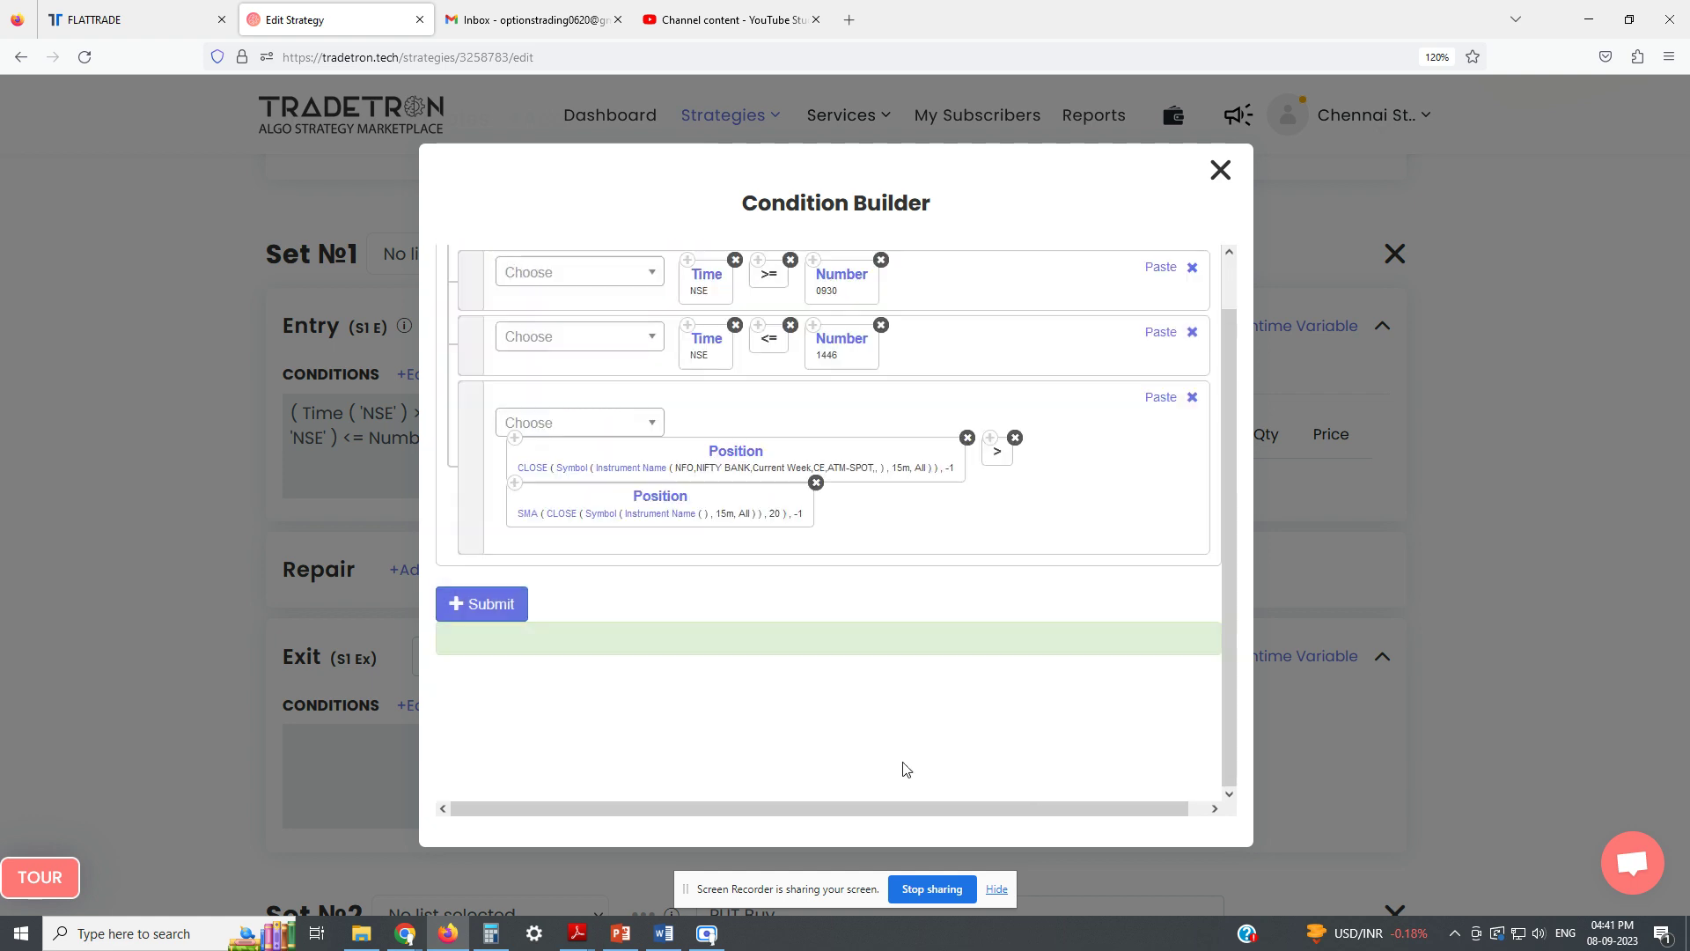
# Set the SMA series' instrument to exchange NFO with underlying NFO - NIFTY BANK.
pyautogui.click(651, 514)
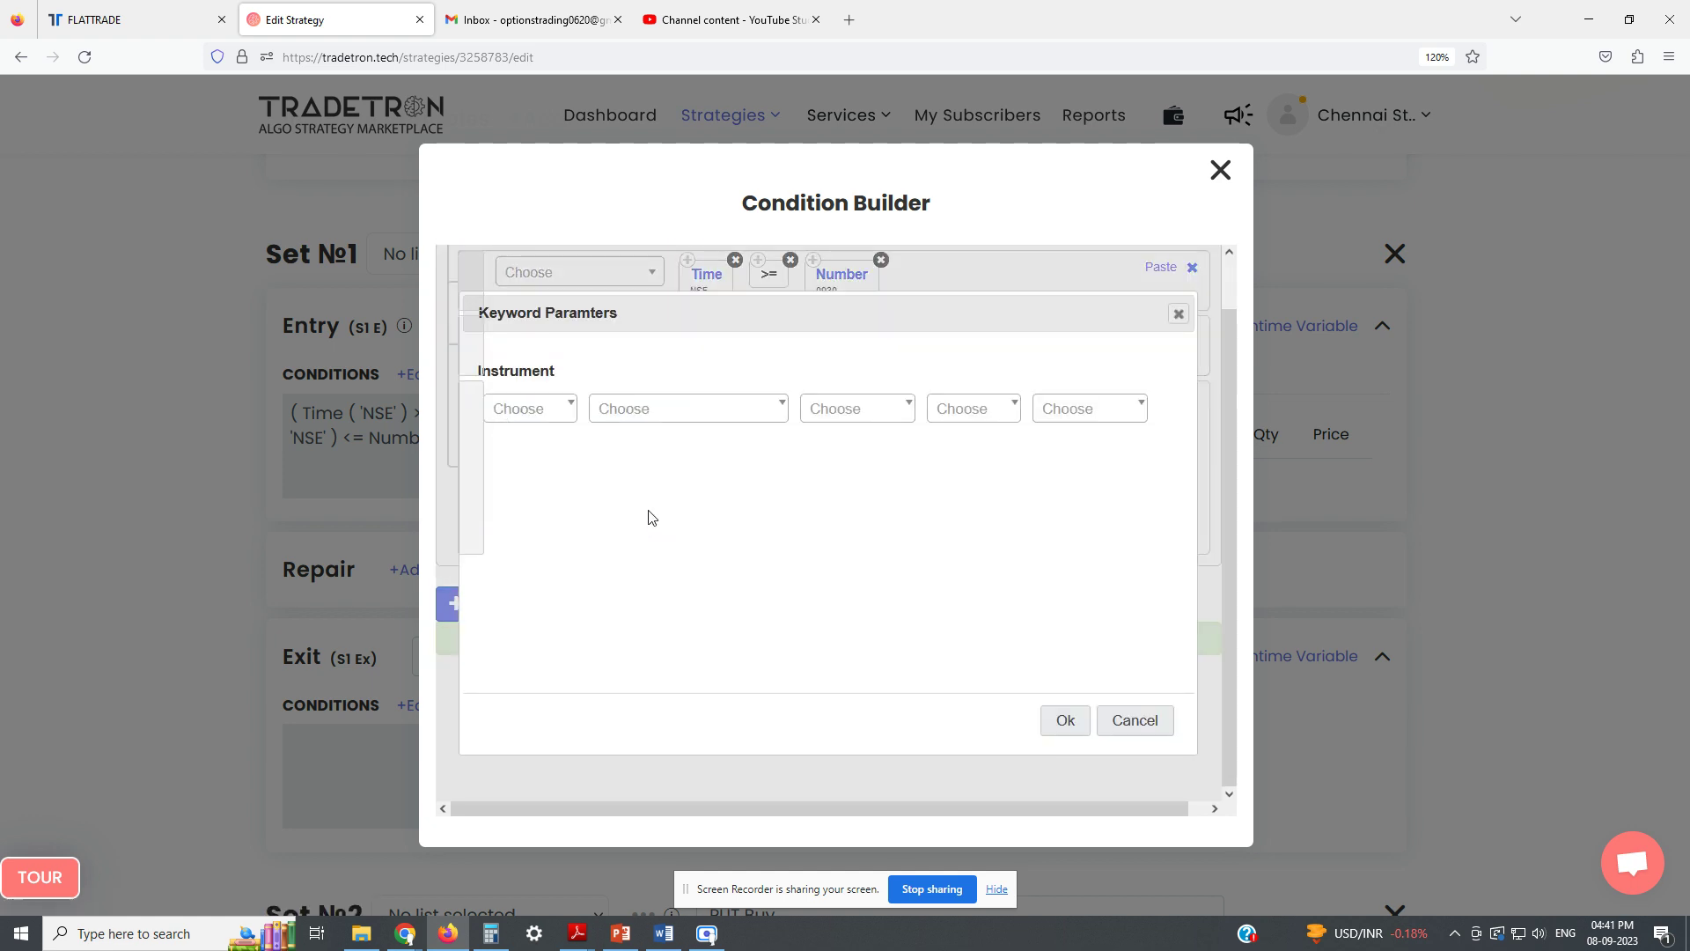
pyautogui.click(529, 415)
pyautogui.write('nf')
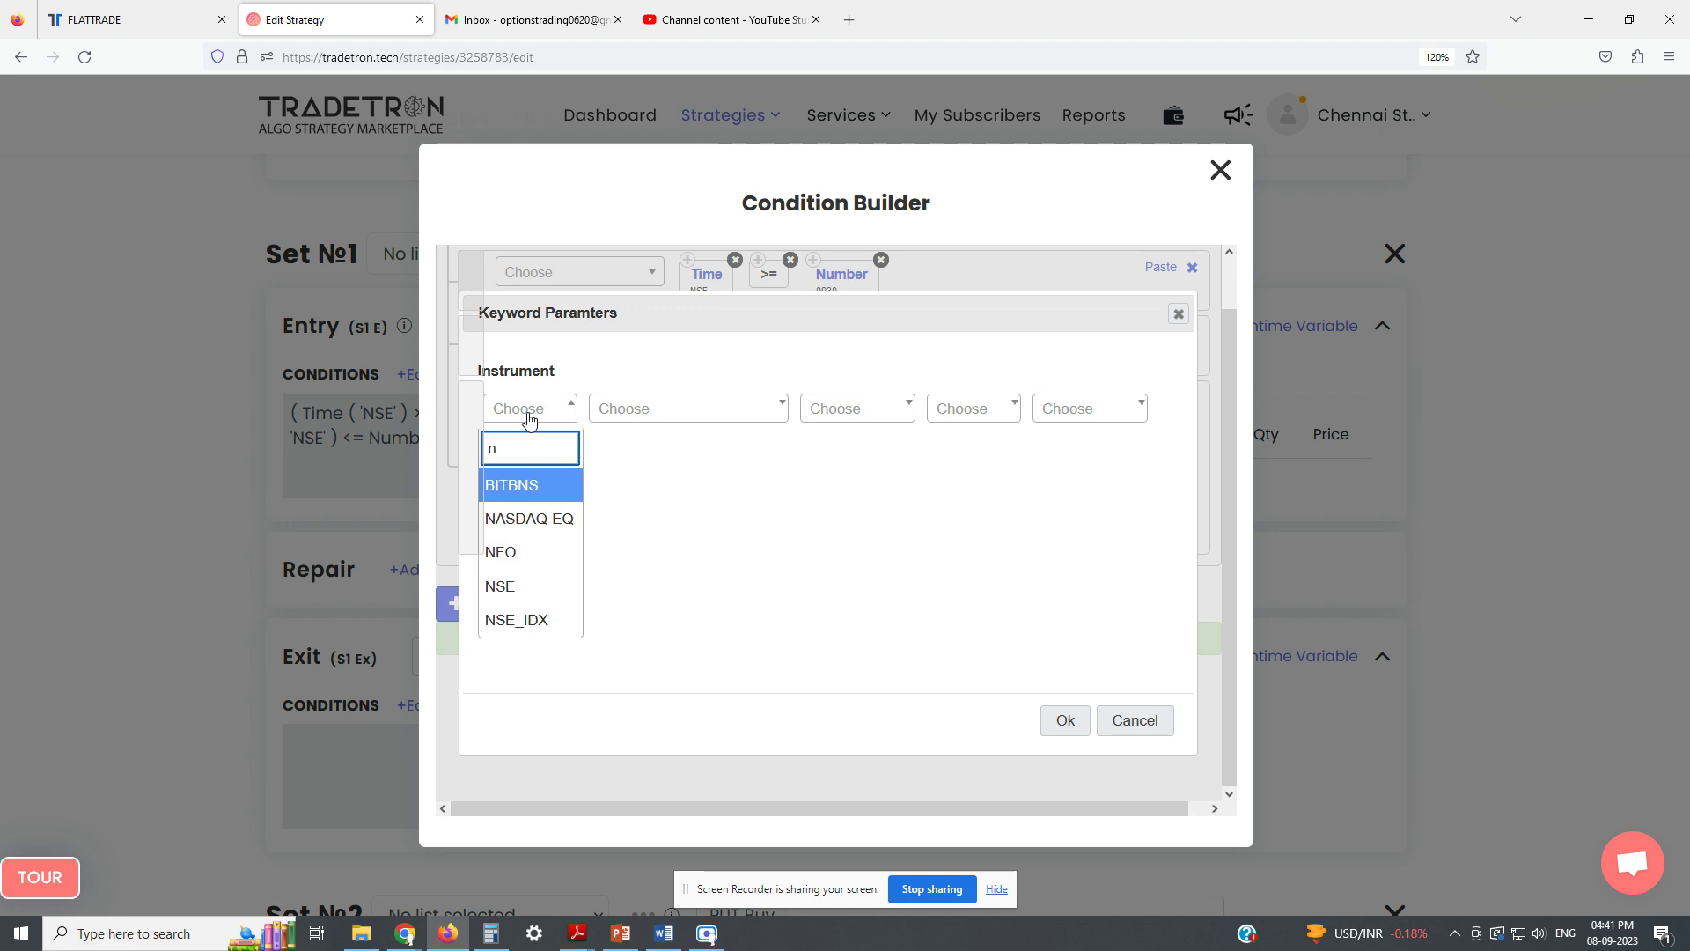
pyautogui.click(510, 485)
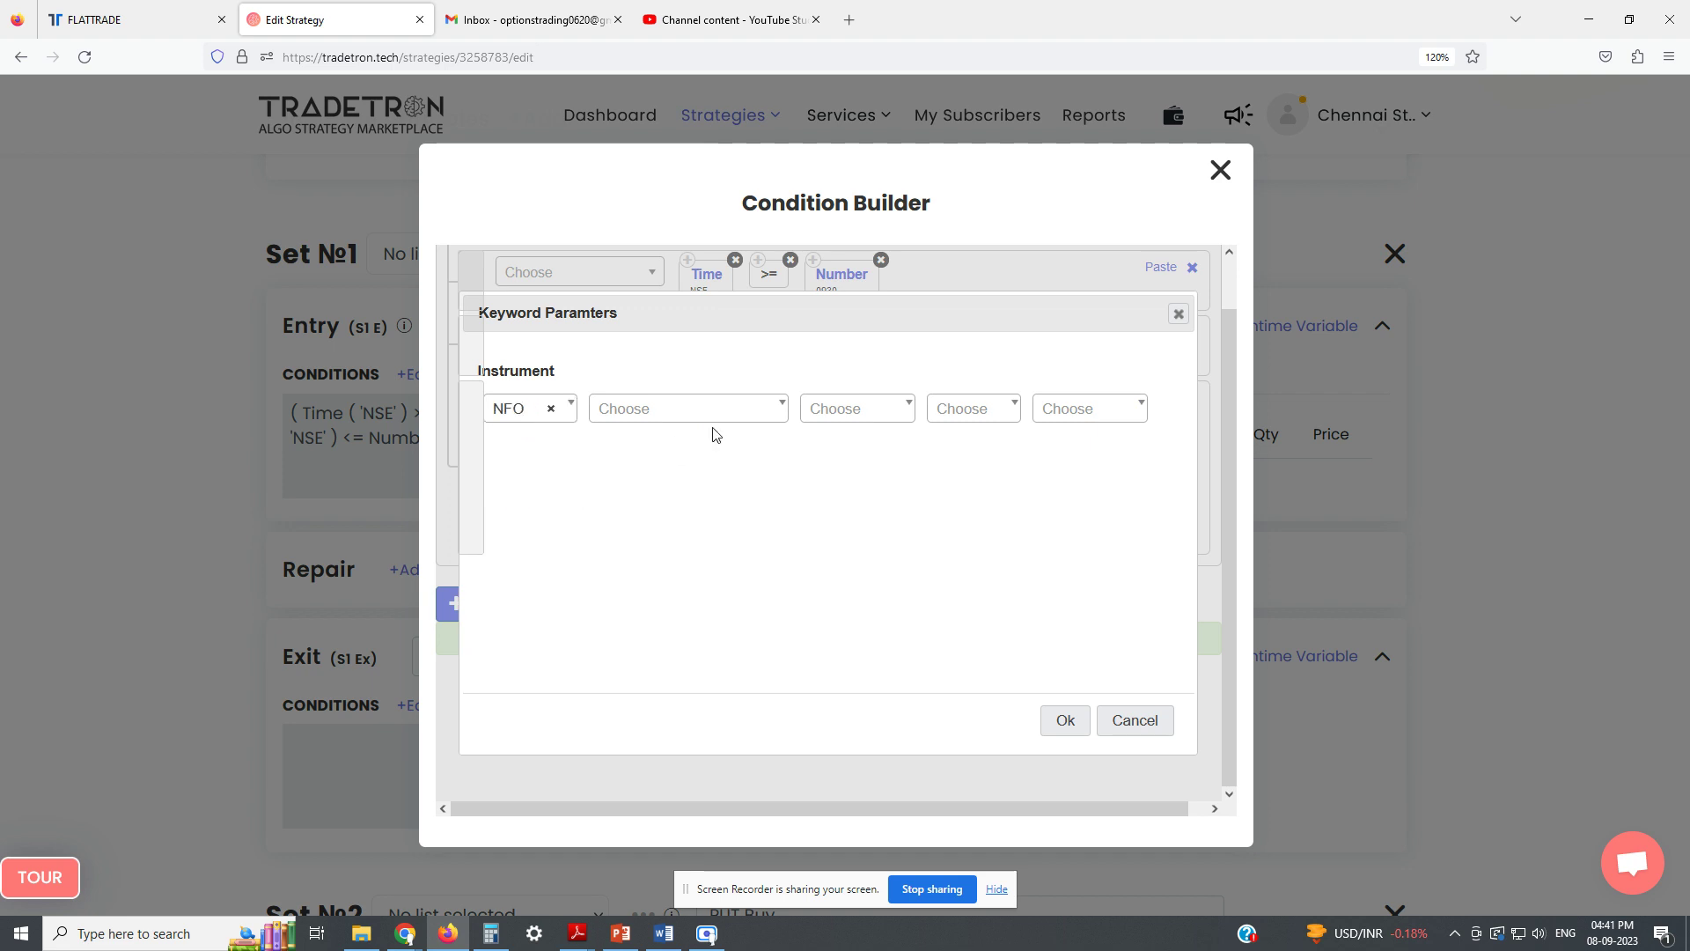
pyautogui.click(718, 419)
pyautogui.write('nifty')
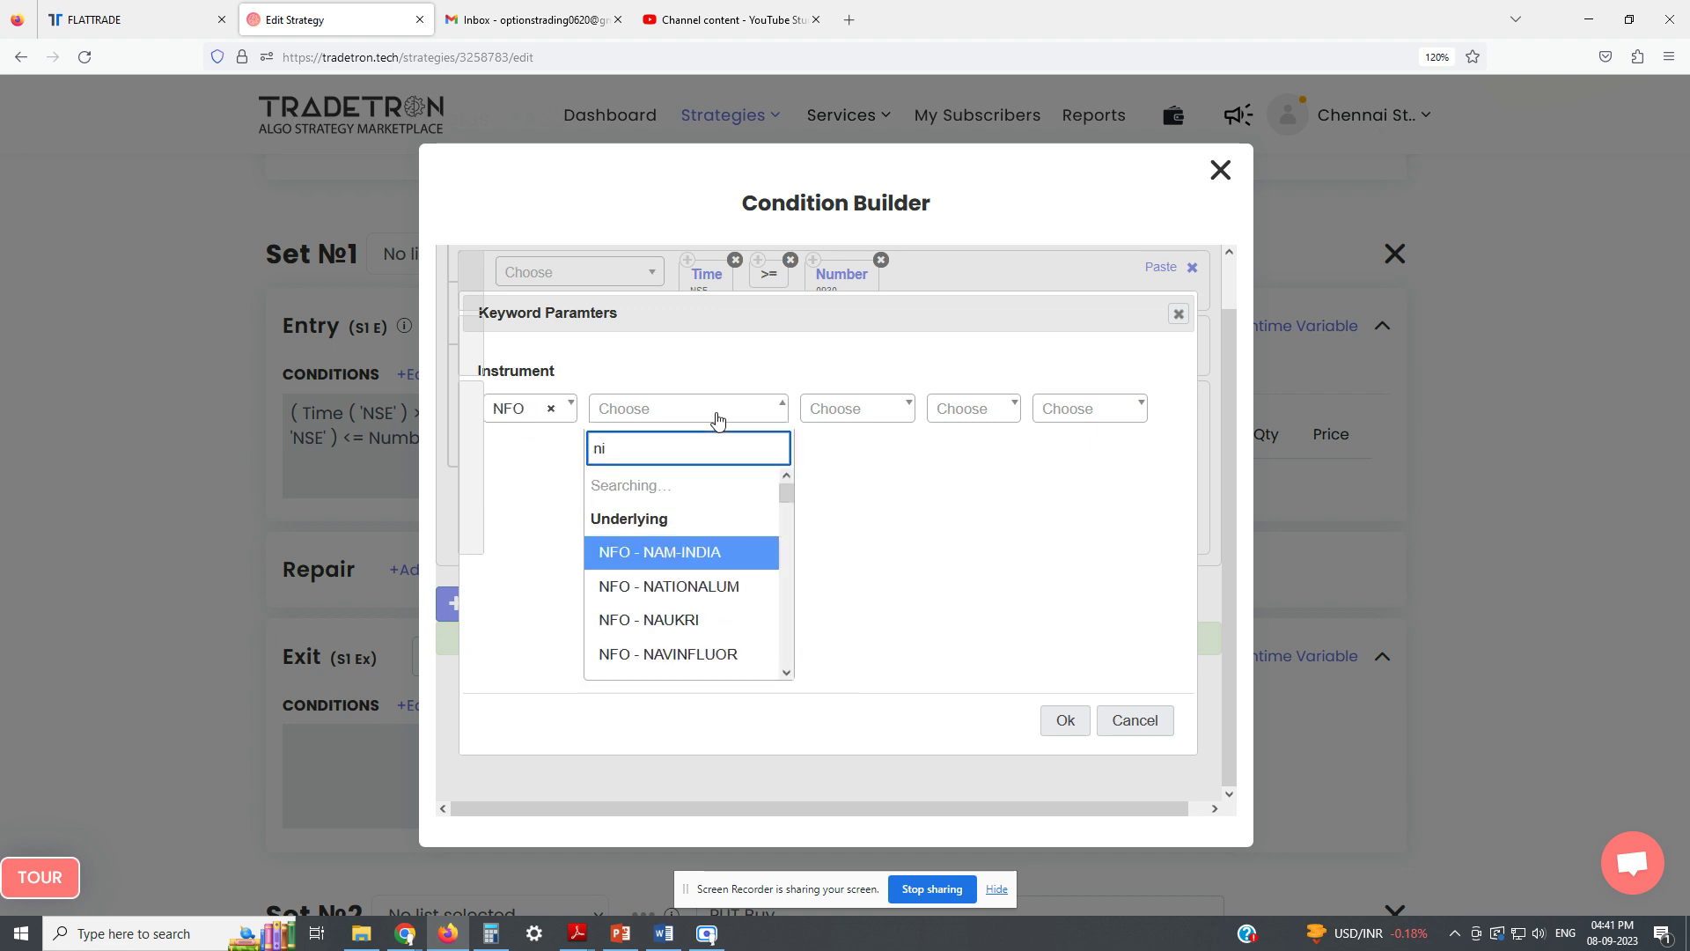
pyautogui.click(691, 552)
# Give the SMA instrument Current Week expiry, option type CE and strike ATM-SPOT, and confirm its parameters.
pyautogui.click(868, 410)
pyautogui.moveTo(910, 502); pyautogui.dragTo(924, 649)
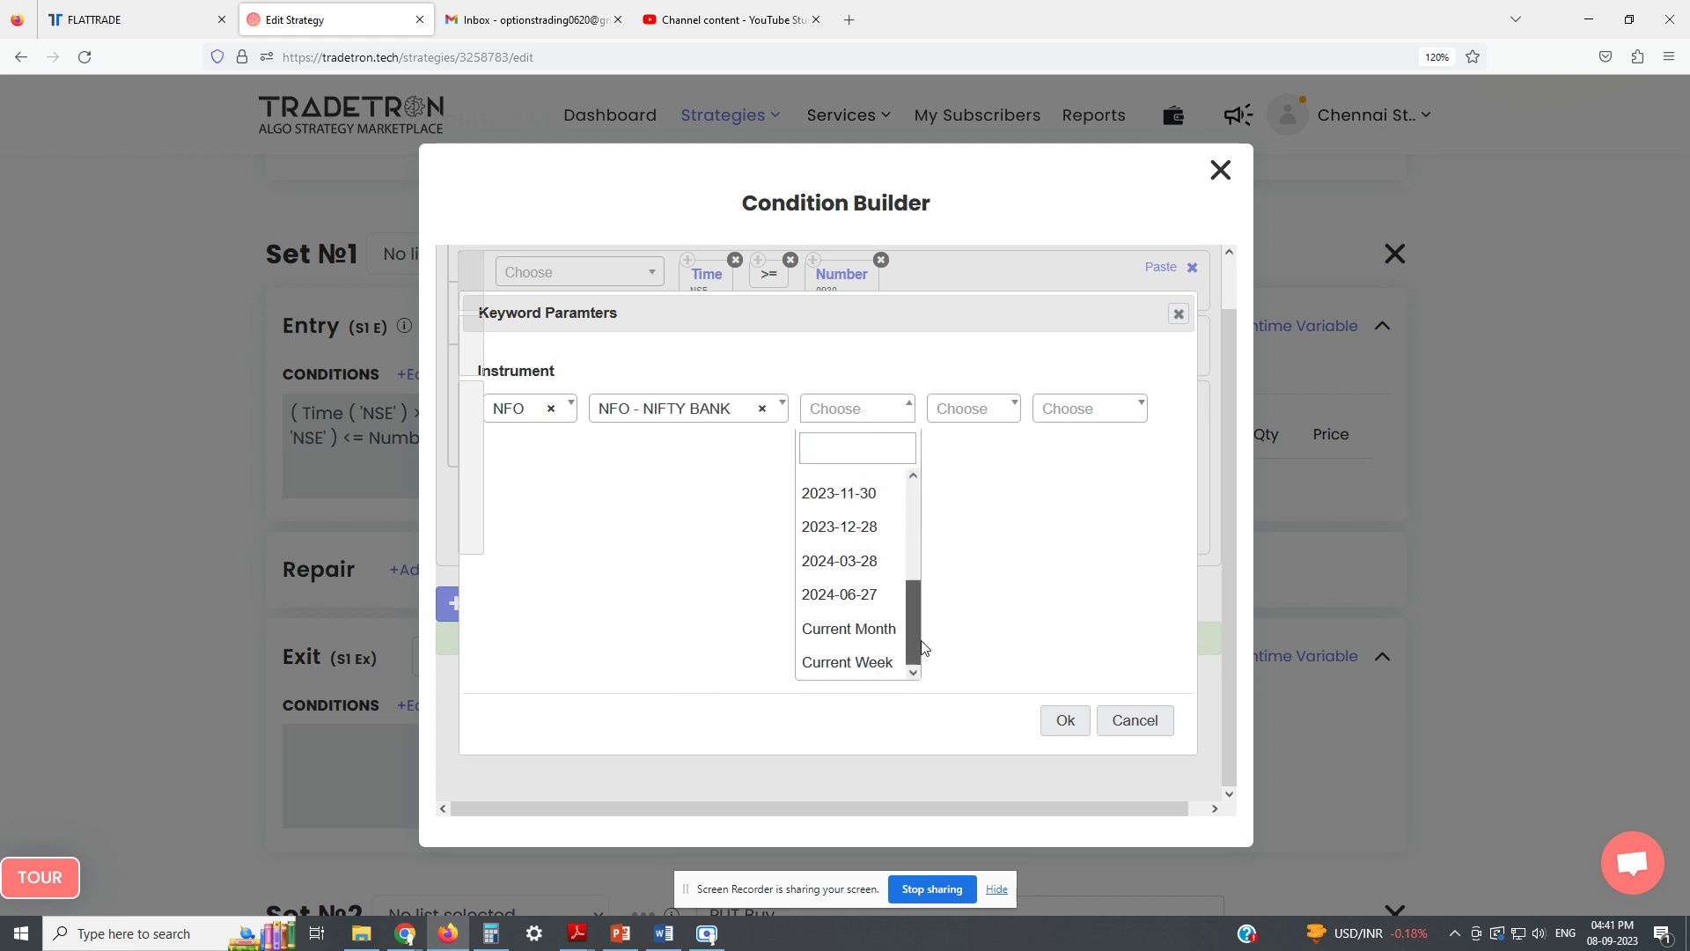
pyautogui.click(848, 661)
pyautogui.click(968, 411)
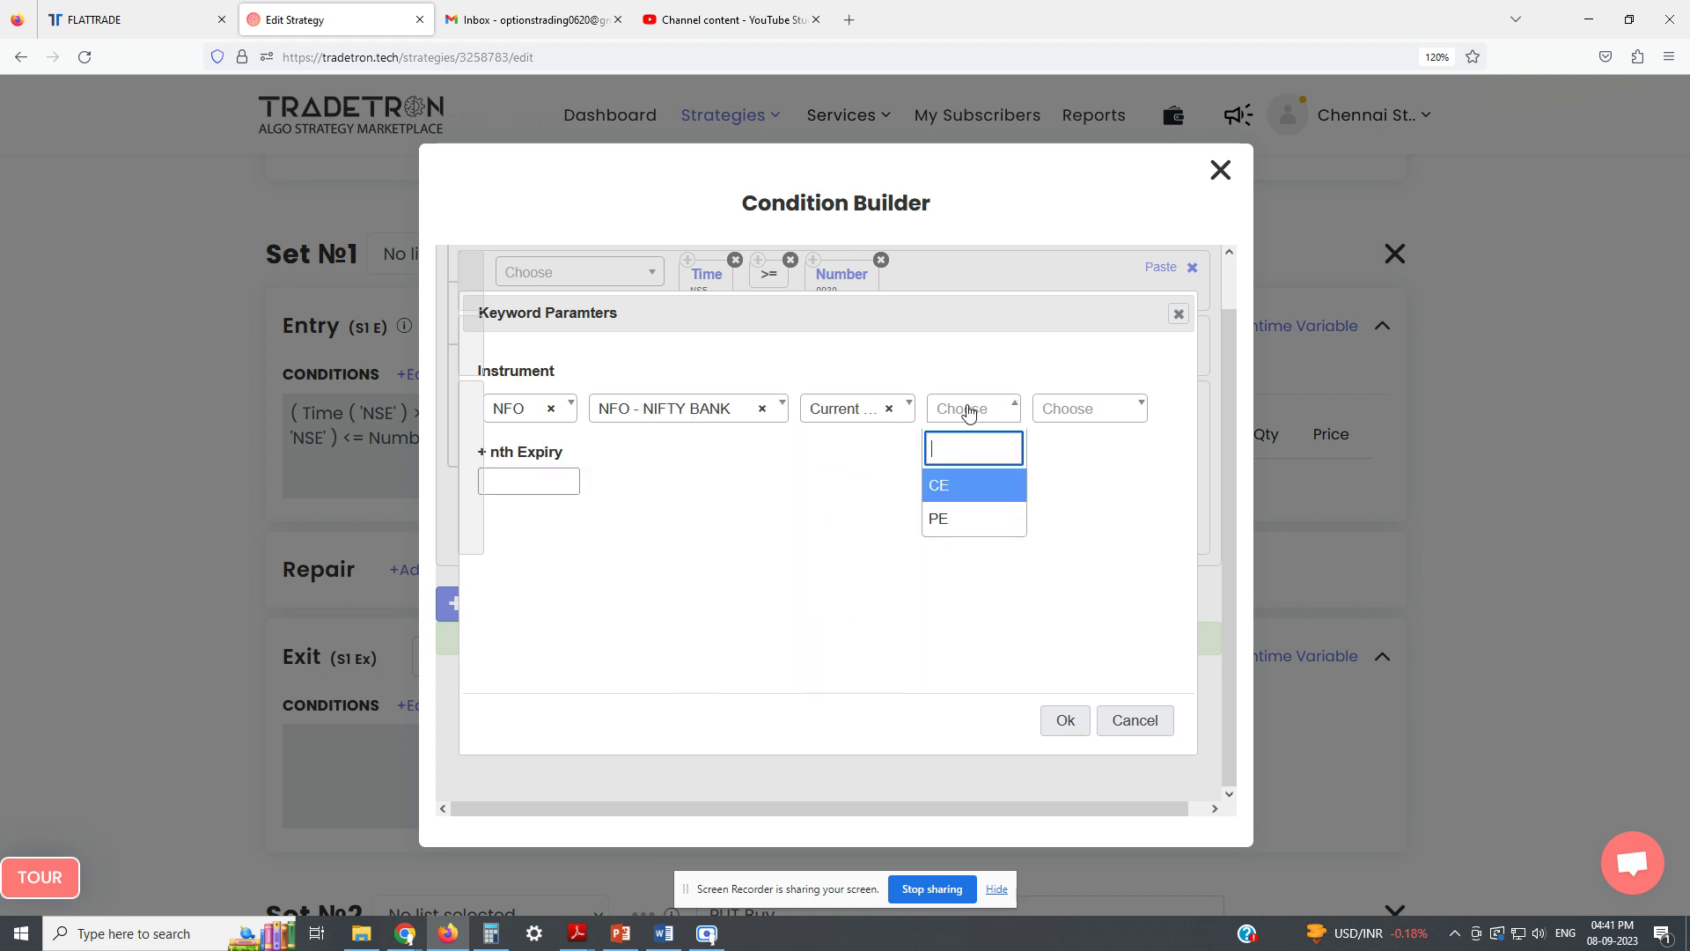
pyautogui.click(959, 489)
pyautogui.click(1067, 412)
pyautogui.scroll(-10, 1131, 508)
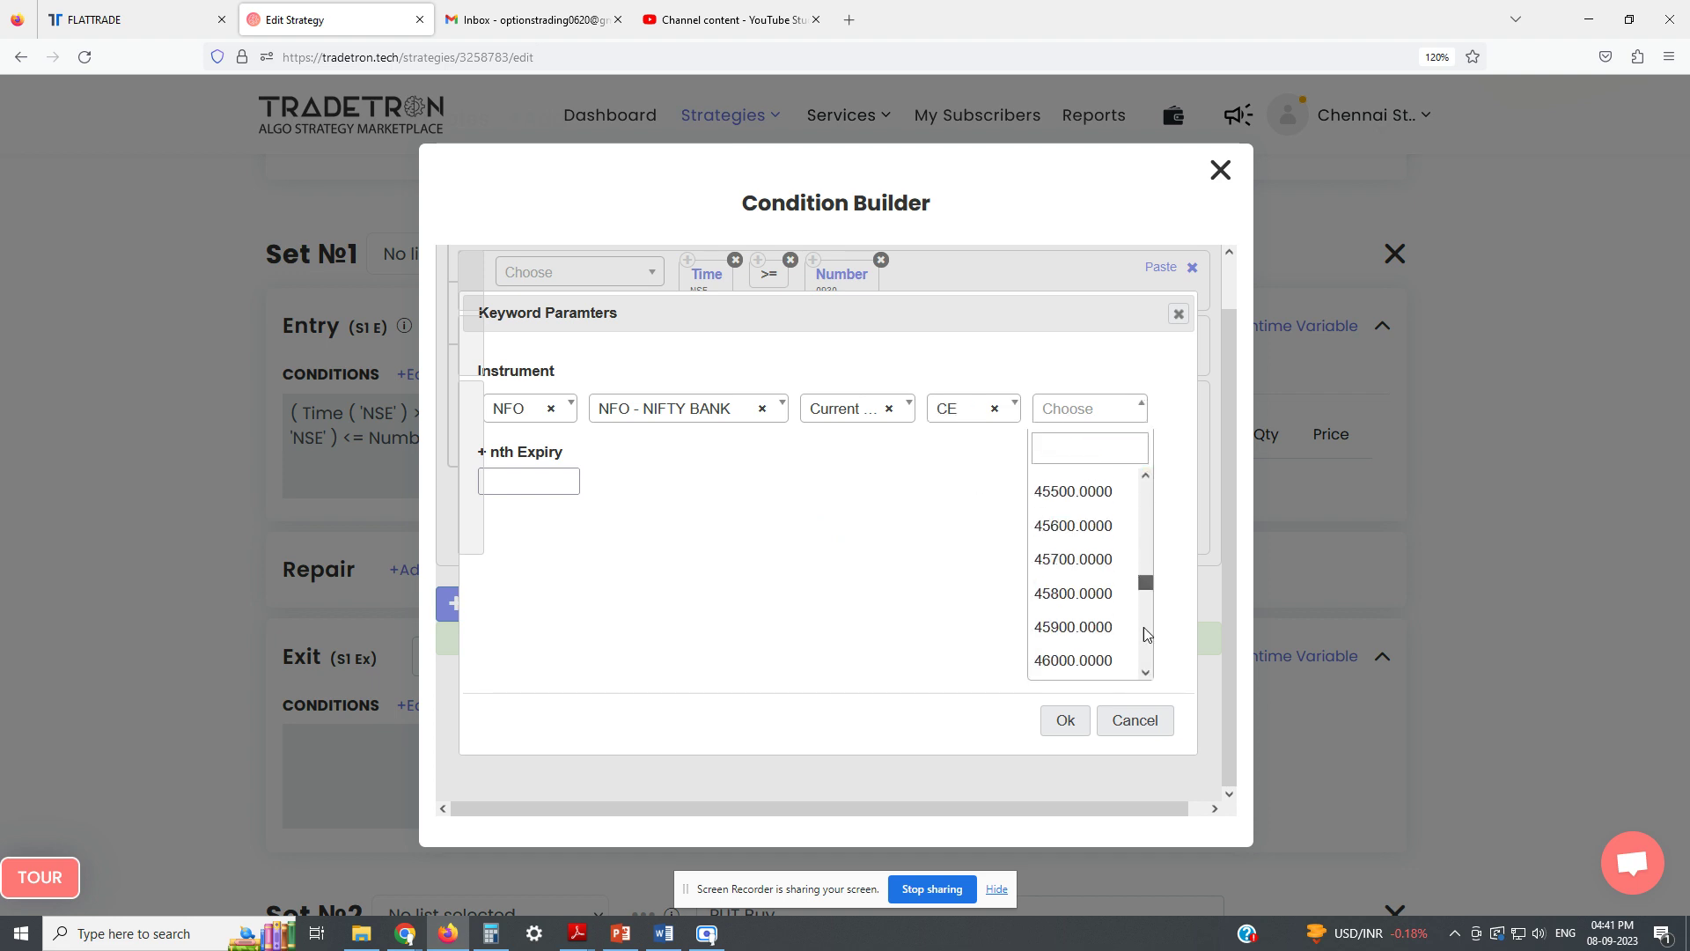
pyautogui.click(1081, 667)
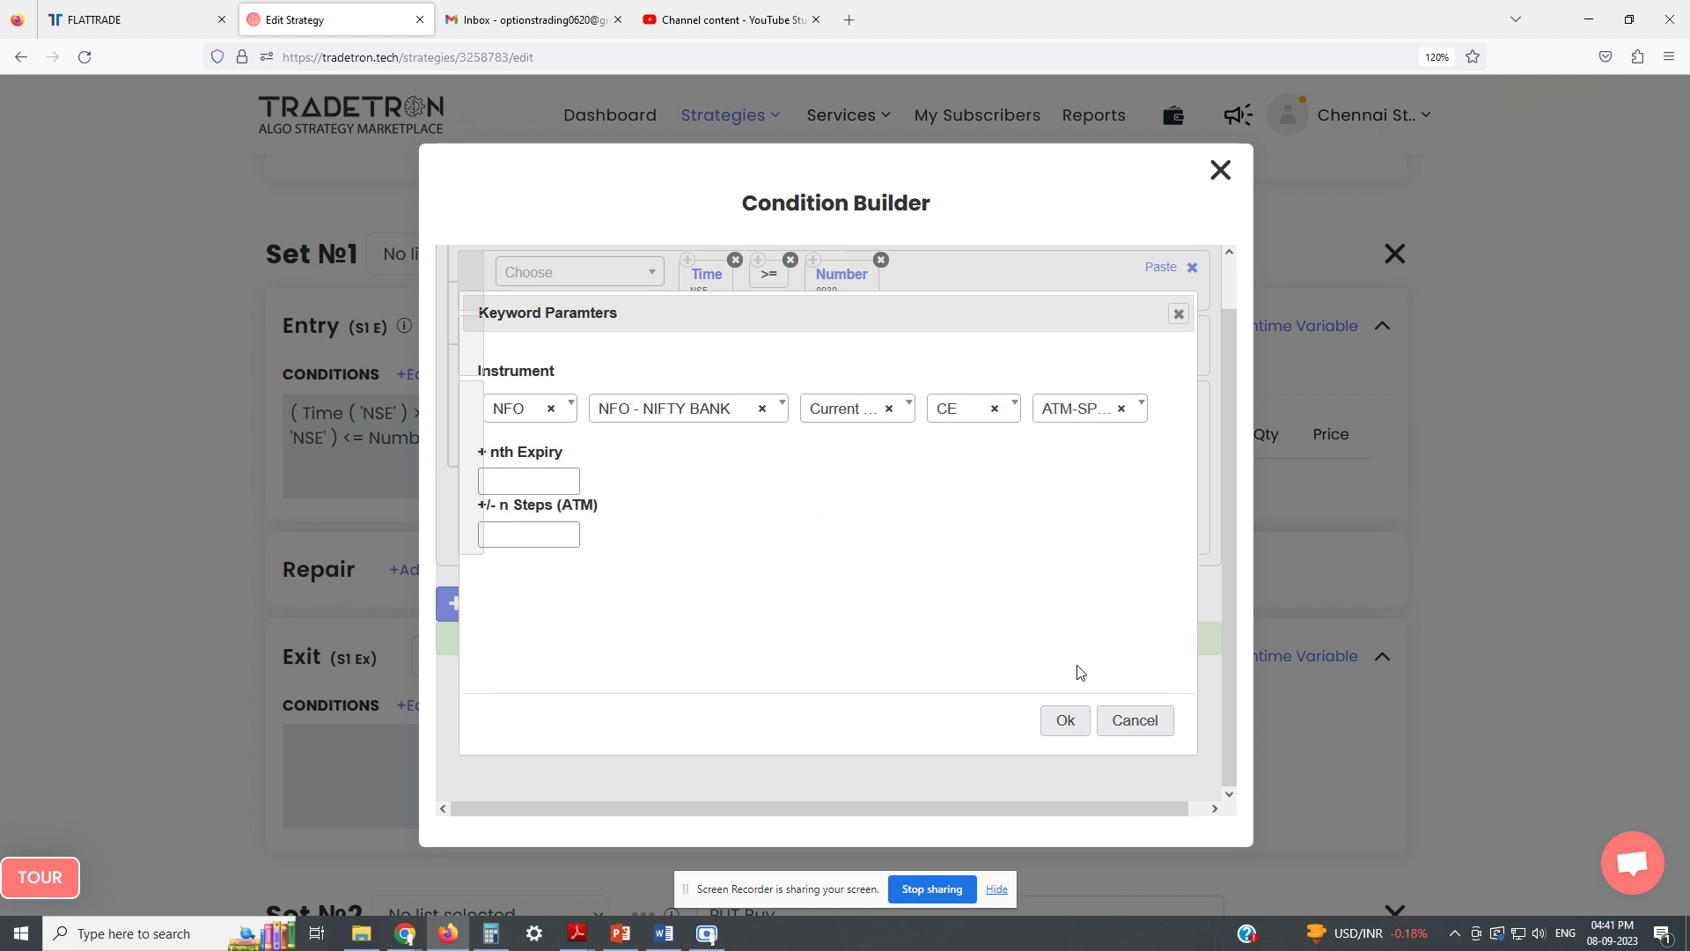
pyautogui.click(1067, 721)
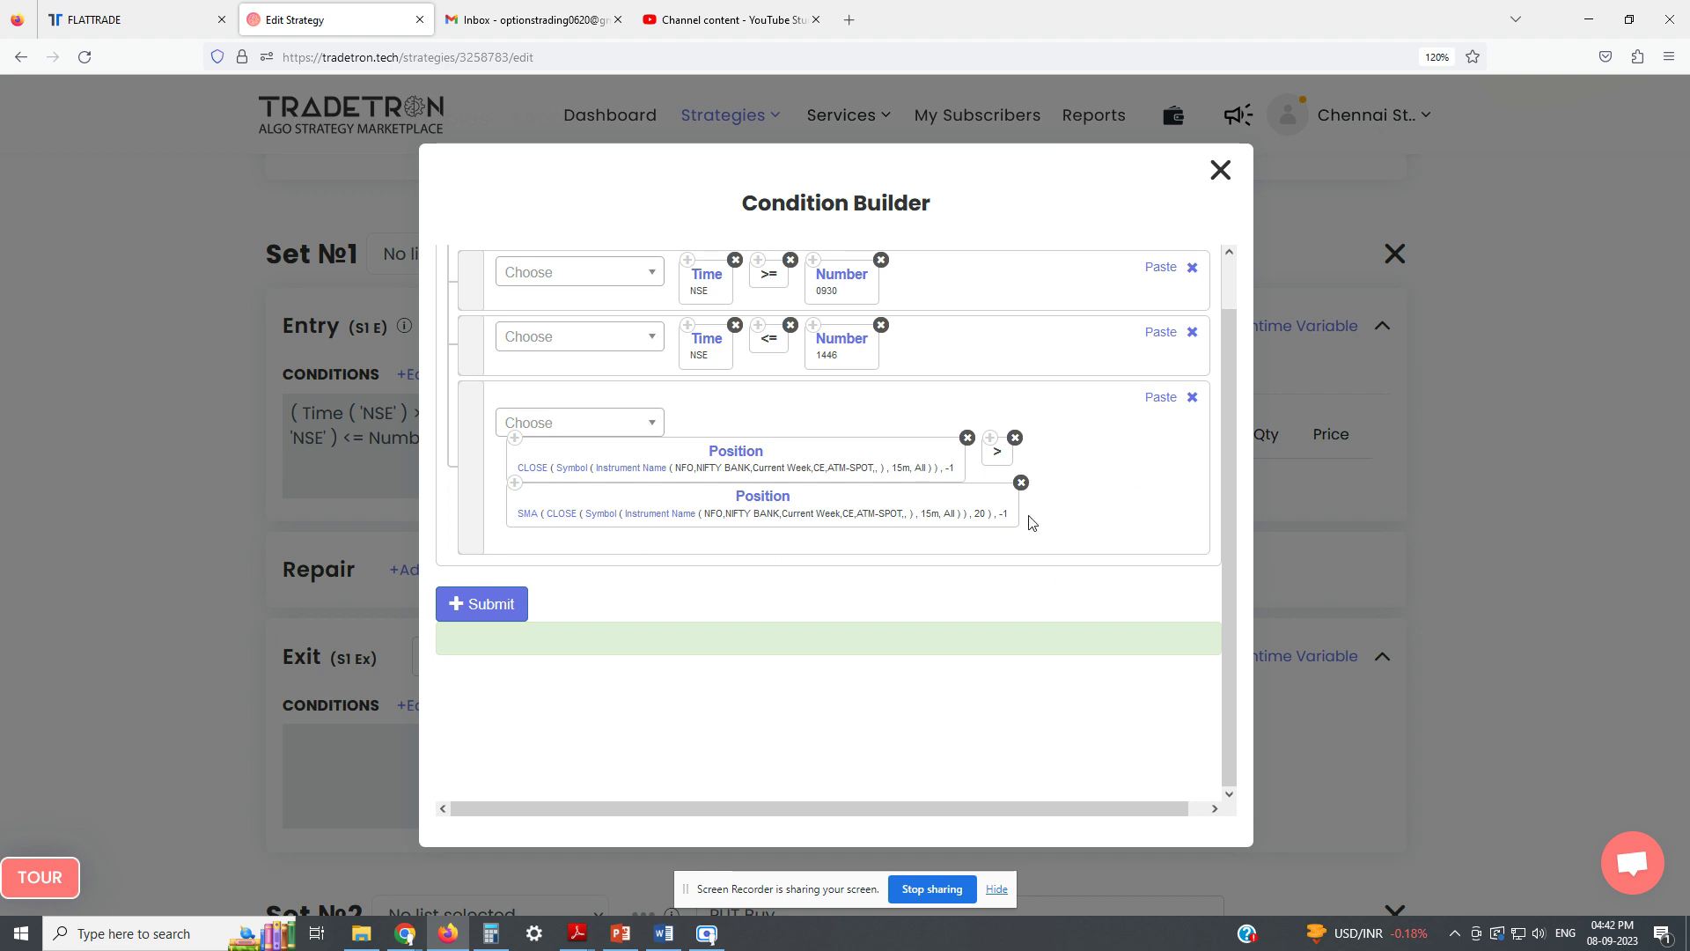
# Add a fourth condition to the AND group and start it with the Positions Detail keyword.
pyautogui.scroll(1, 1039, 535)
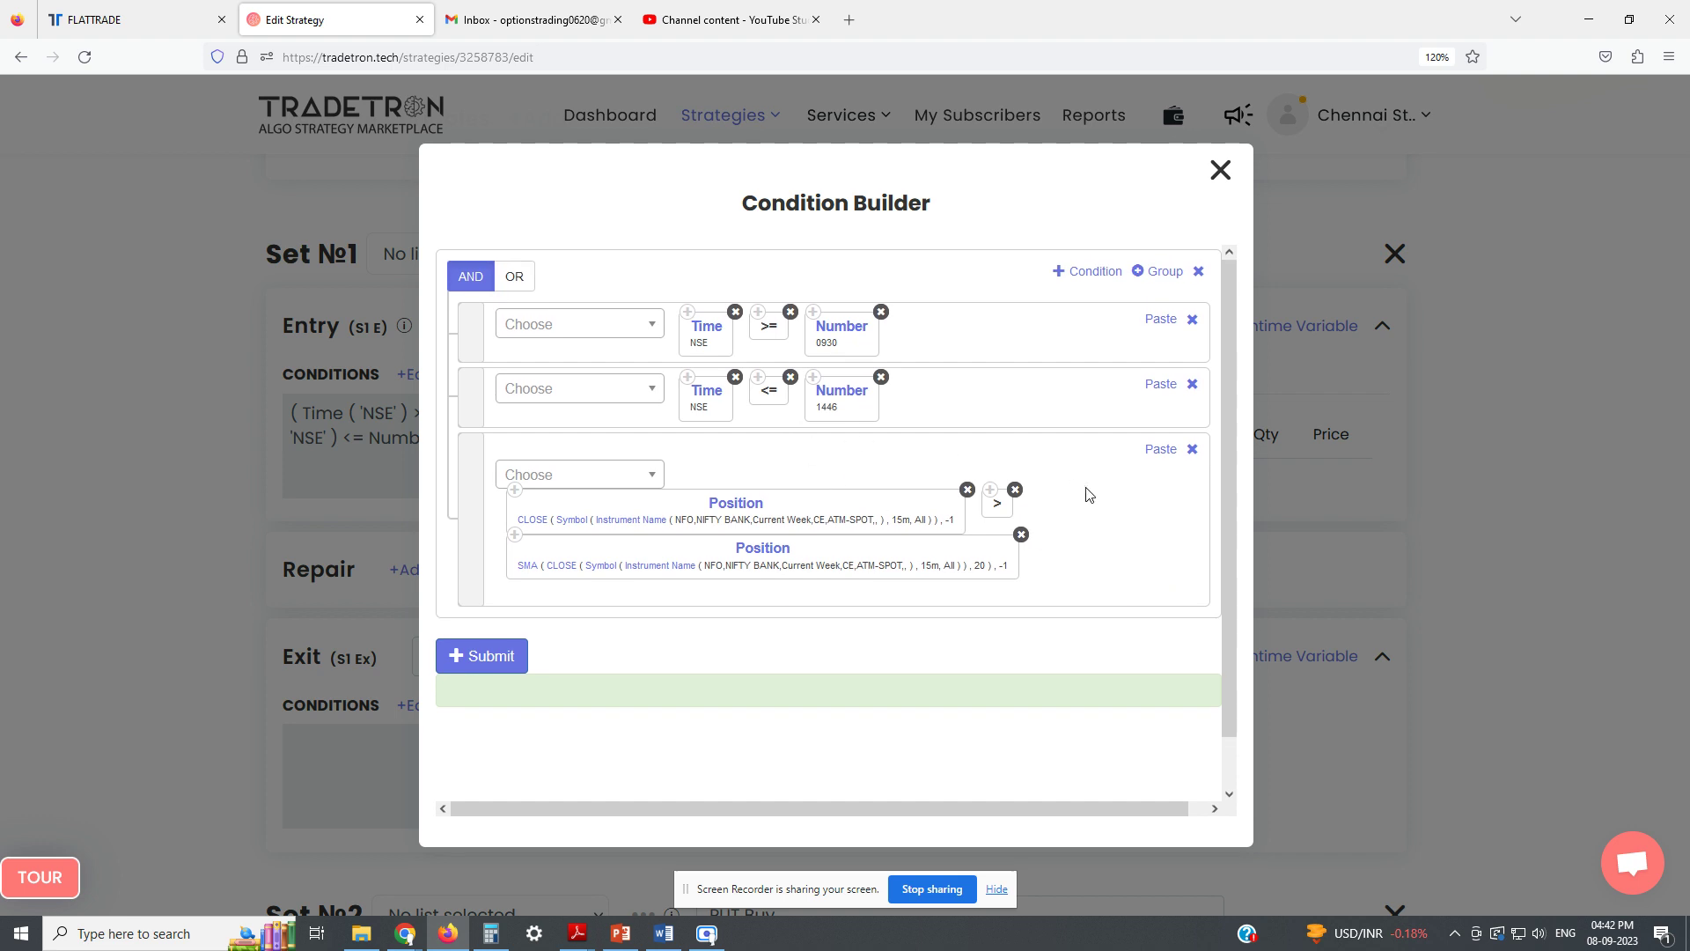
pyautogui.click(1089, 275)
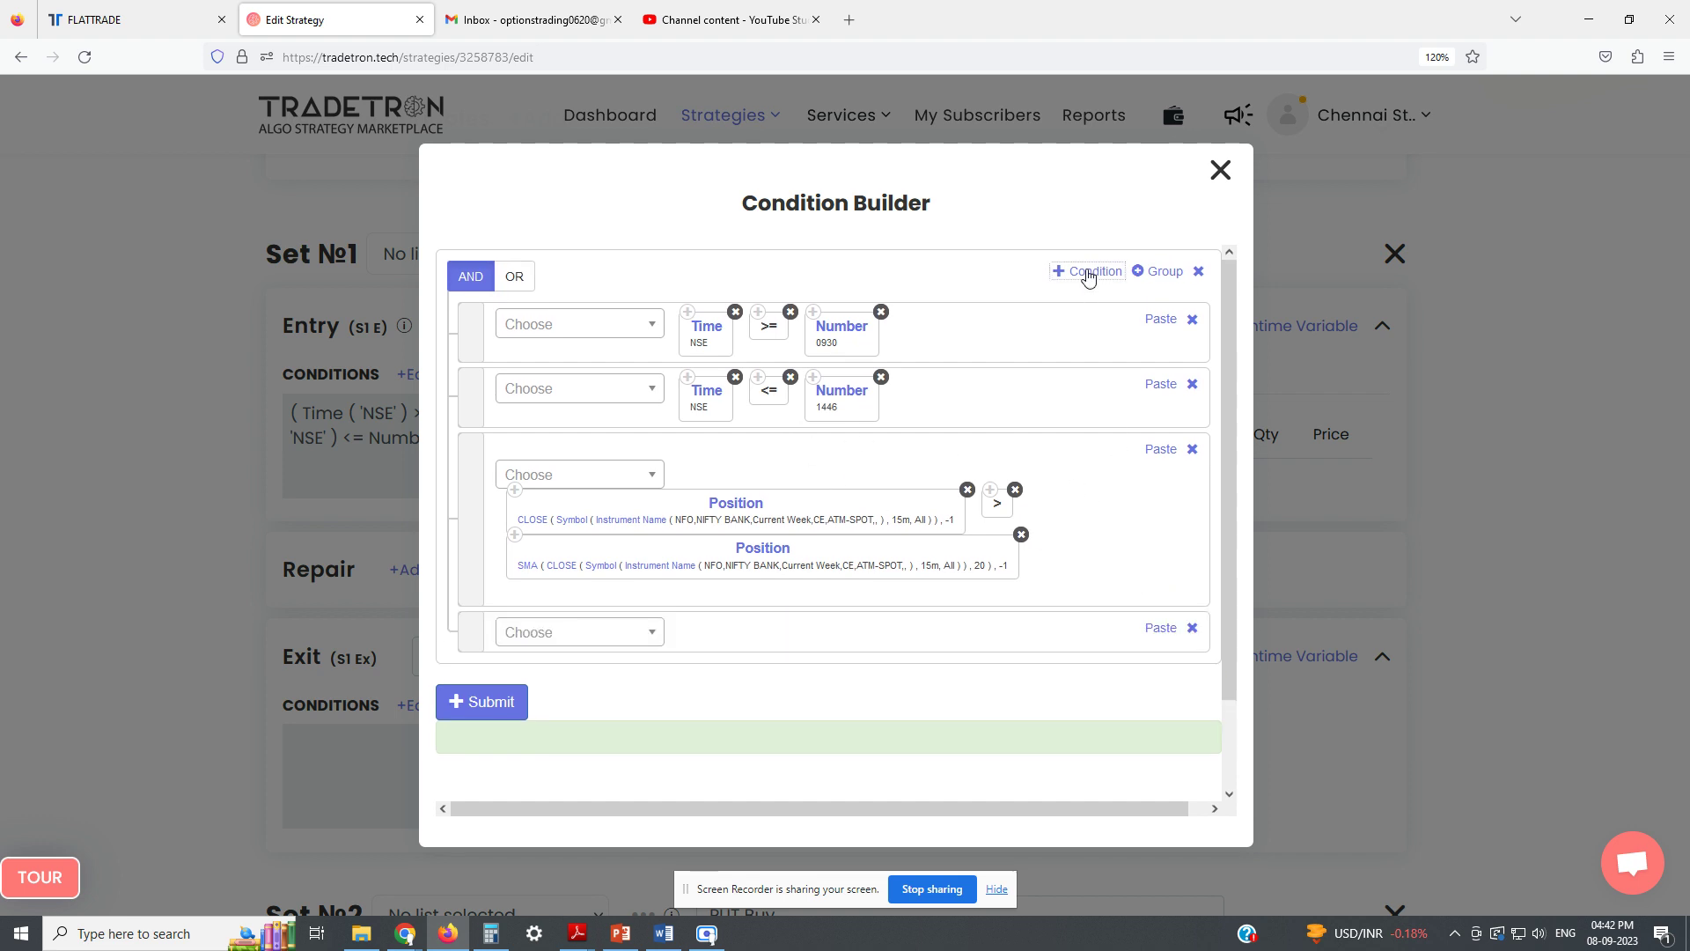
pyautogui.click(573, 645)
pyautogui.write('pos')
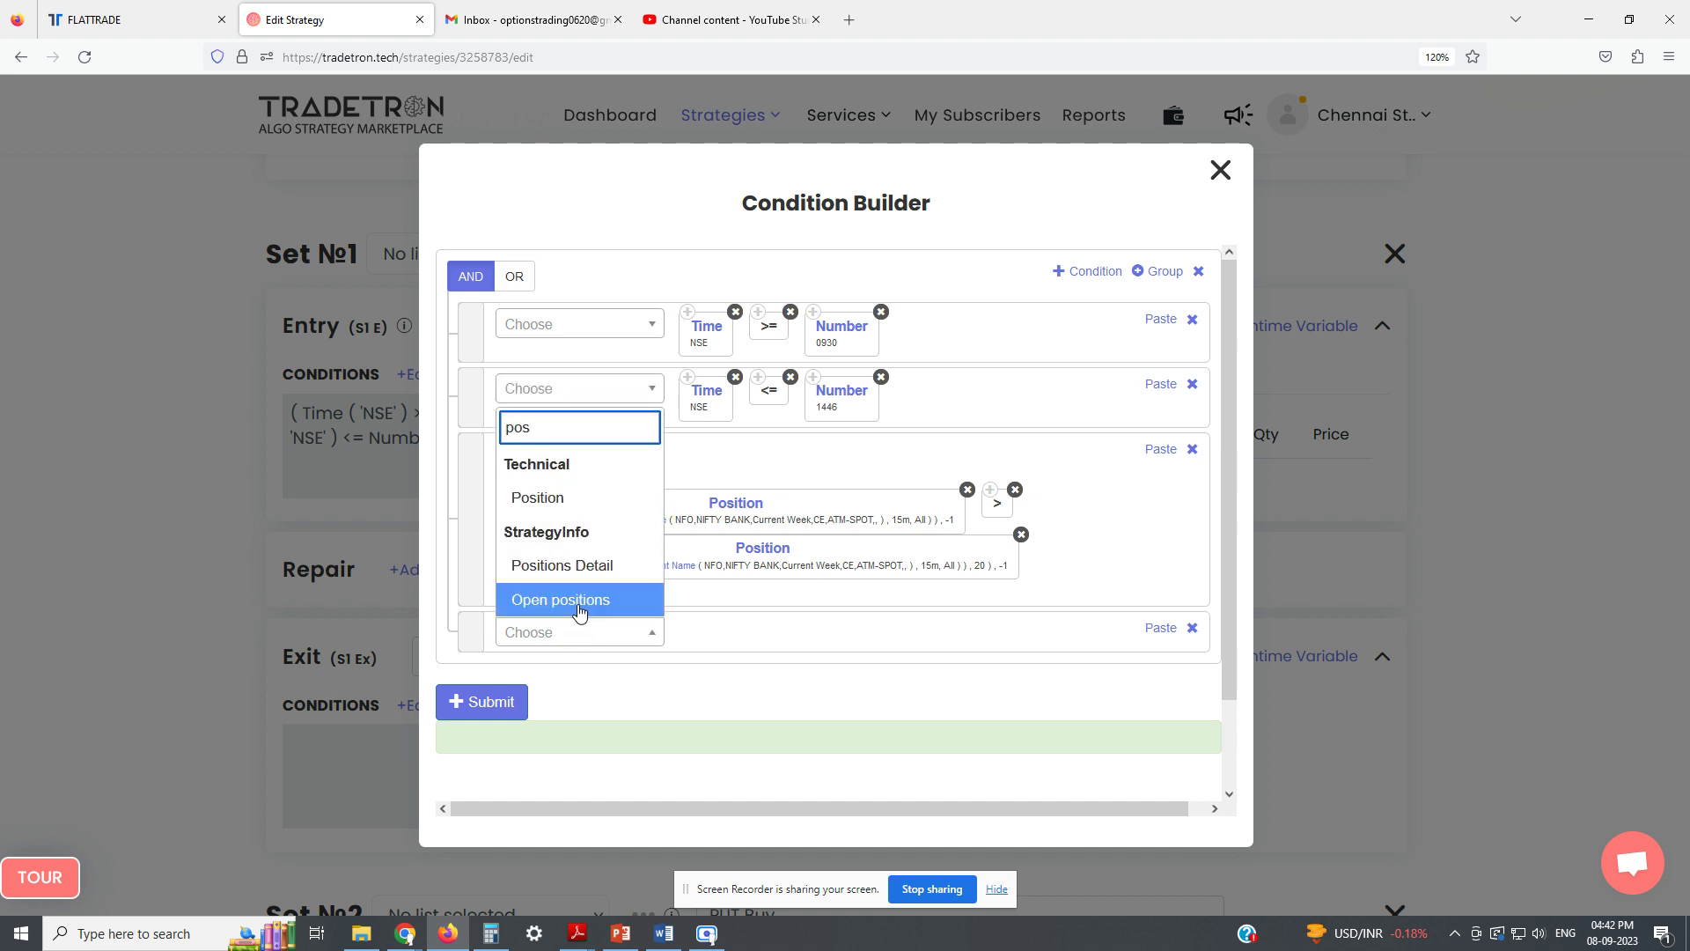
pyautogui.click(572, 567)
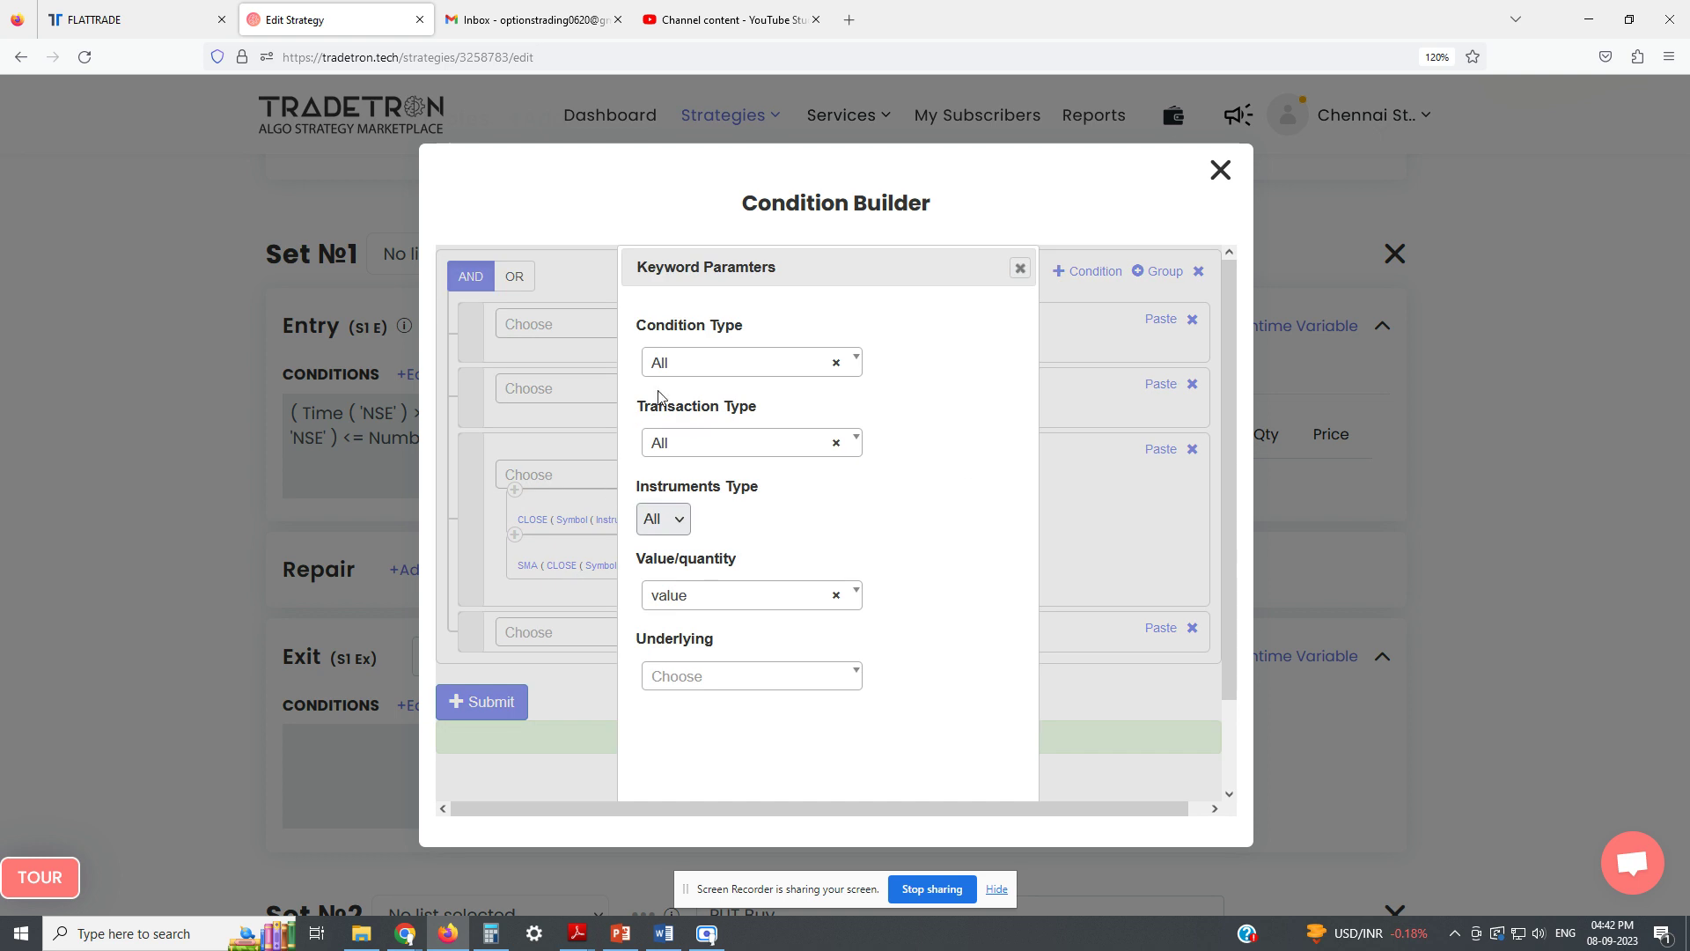
# Set the Positions Detail condition type to Entry, transaction type to B and instruments type to CE.
pyautogui.click(690, 363)
pyautogui.click(677, 475)
pyautogui.click(736, 443)
pyautogui.click(679, 554)
pyautogui.click(680, 525)
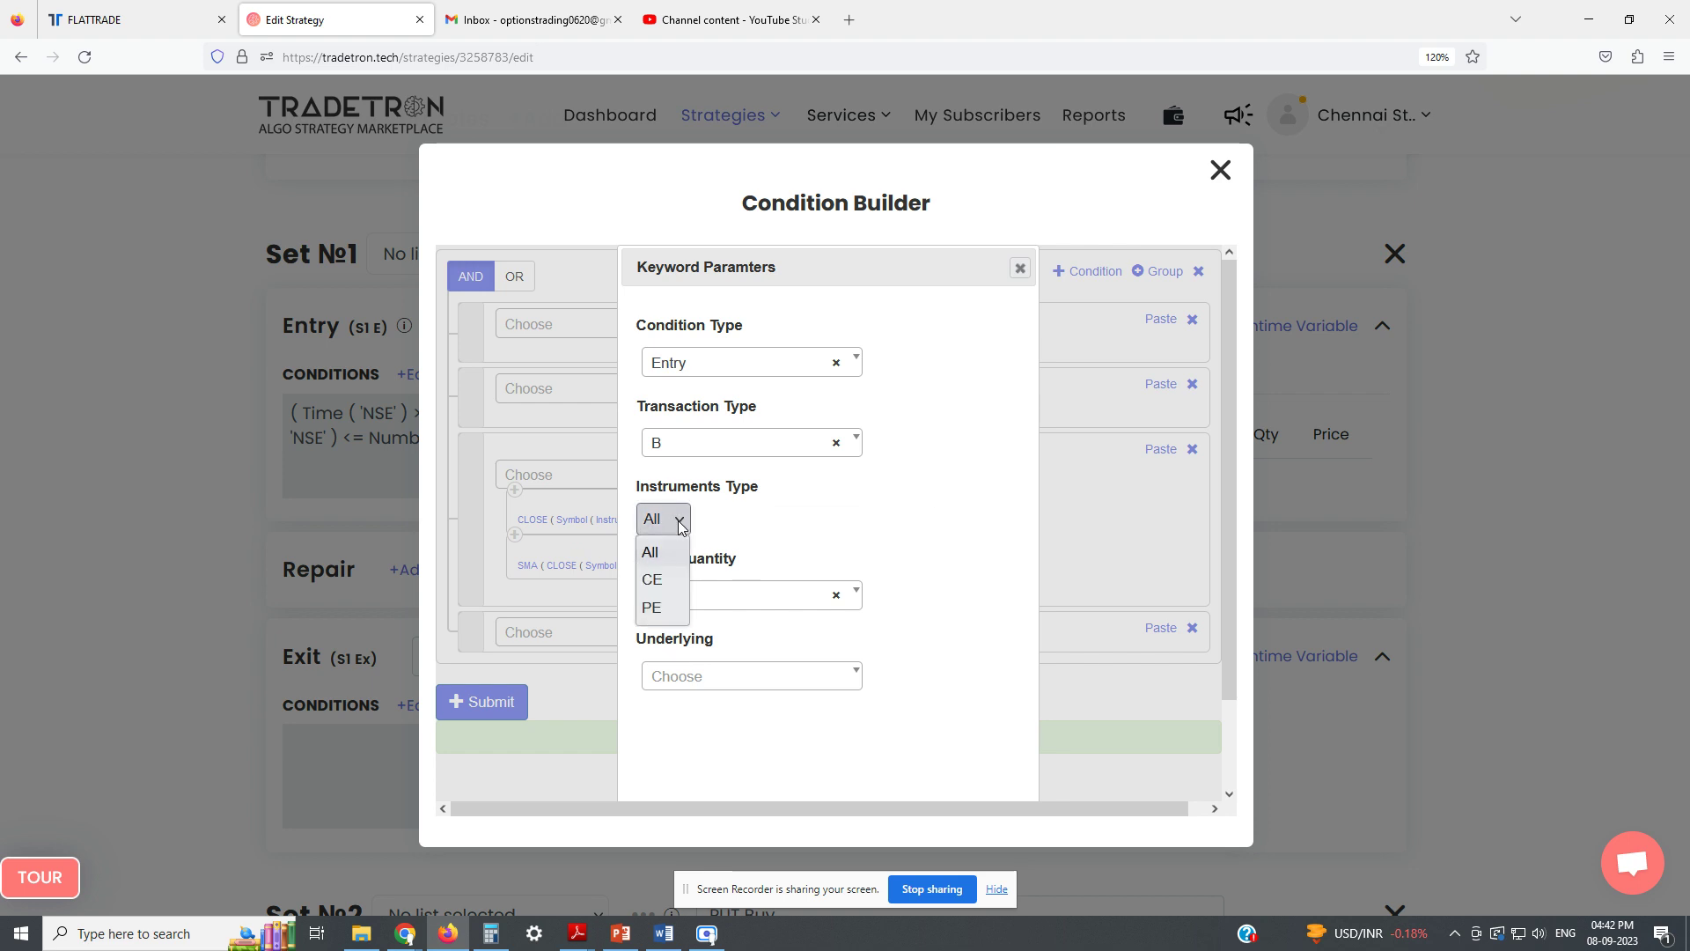
pyautogui.click(656, 581)
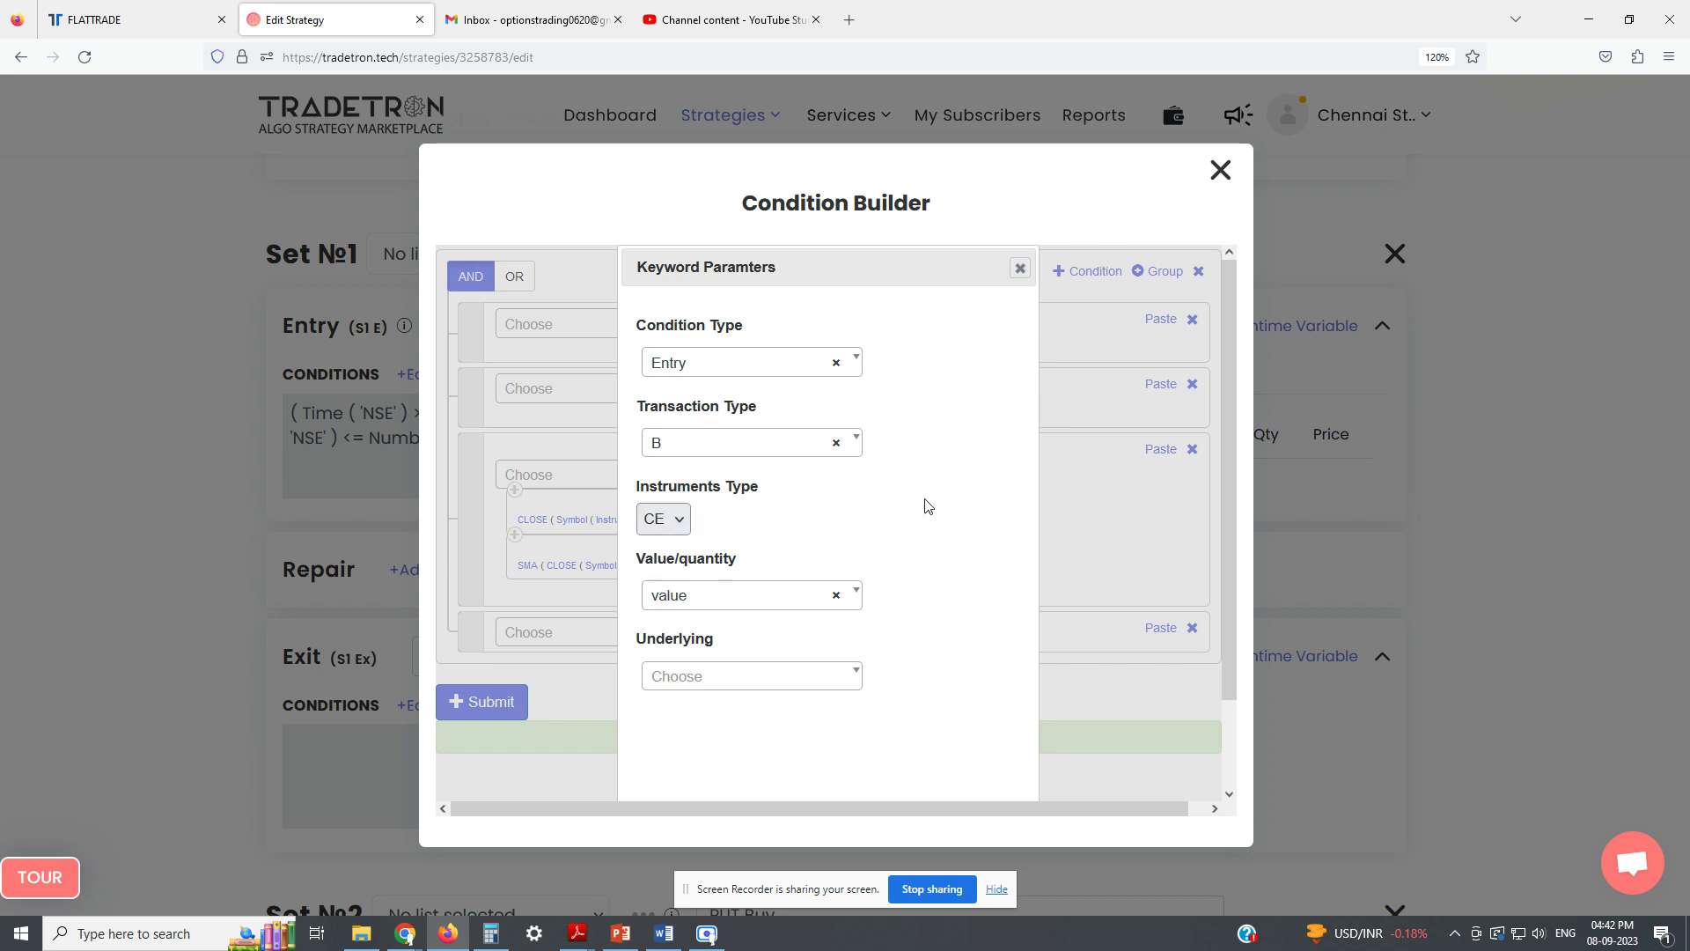
# Make Positions Detail return quantity for the underlying NIFTY BANK, and confirm its parameters.
pyautogui.click(762, 606)
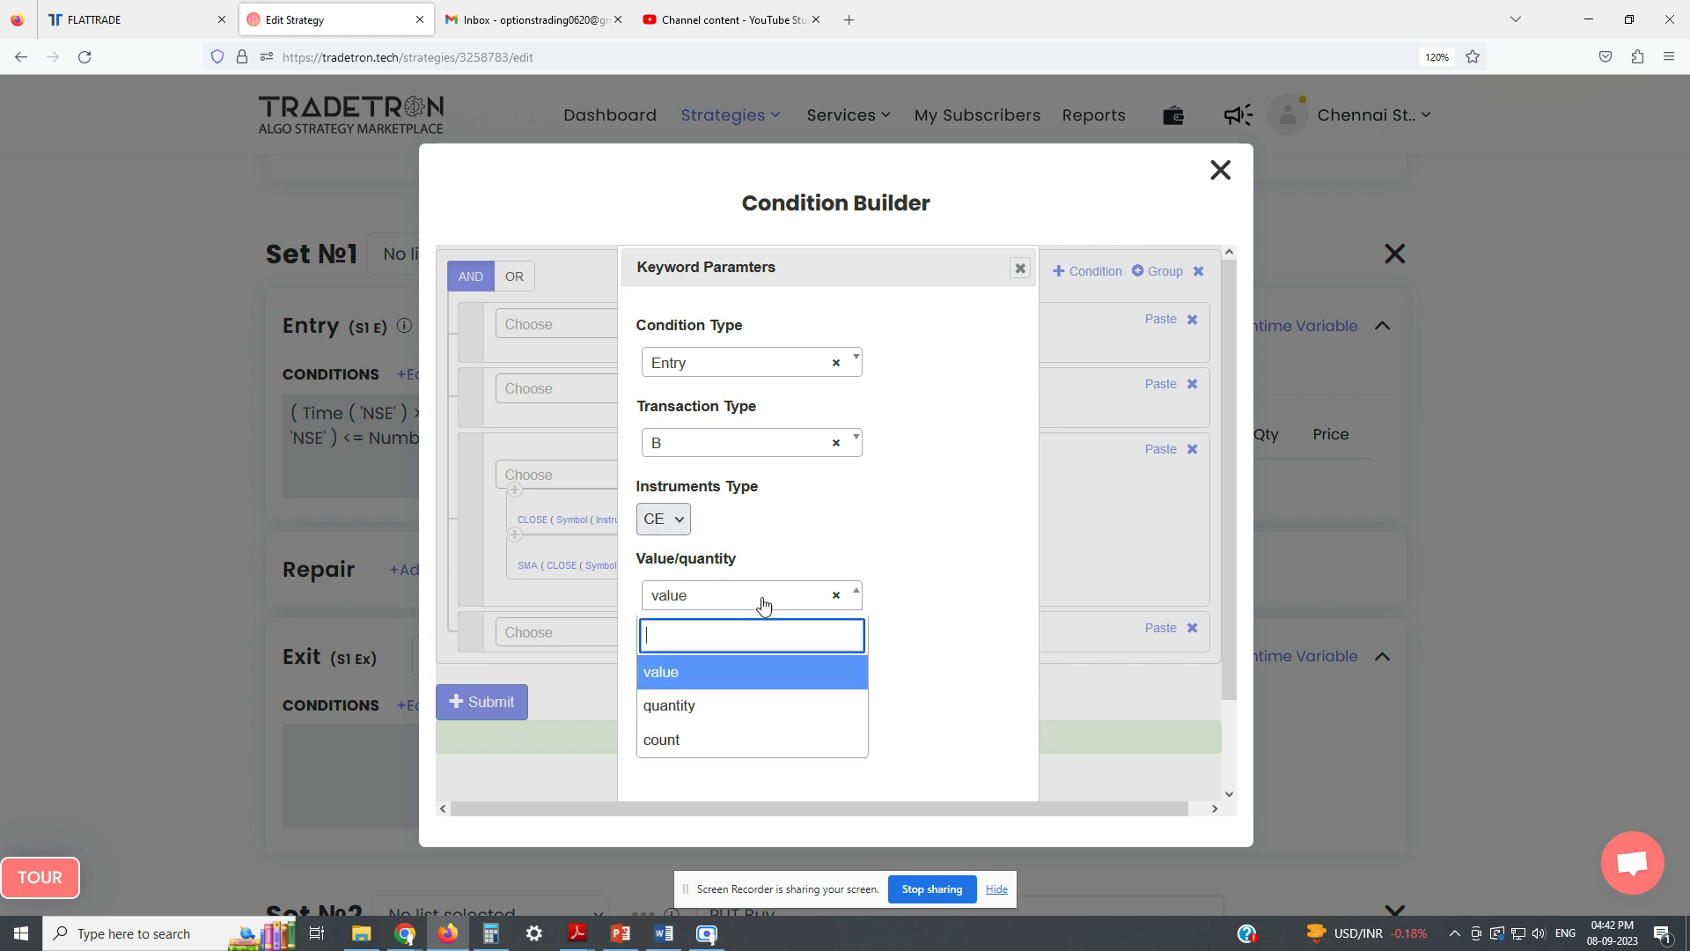
pyautogui.click(694, 705)
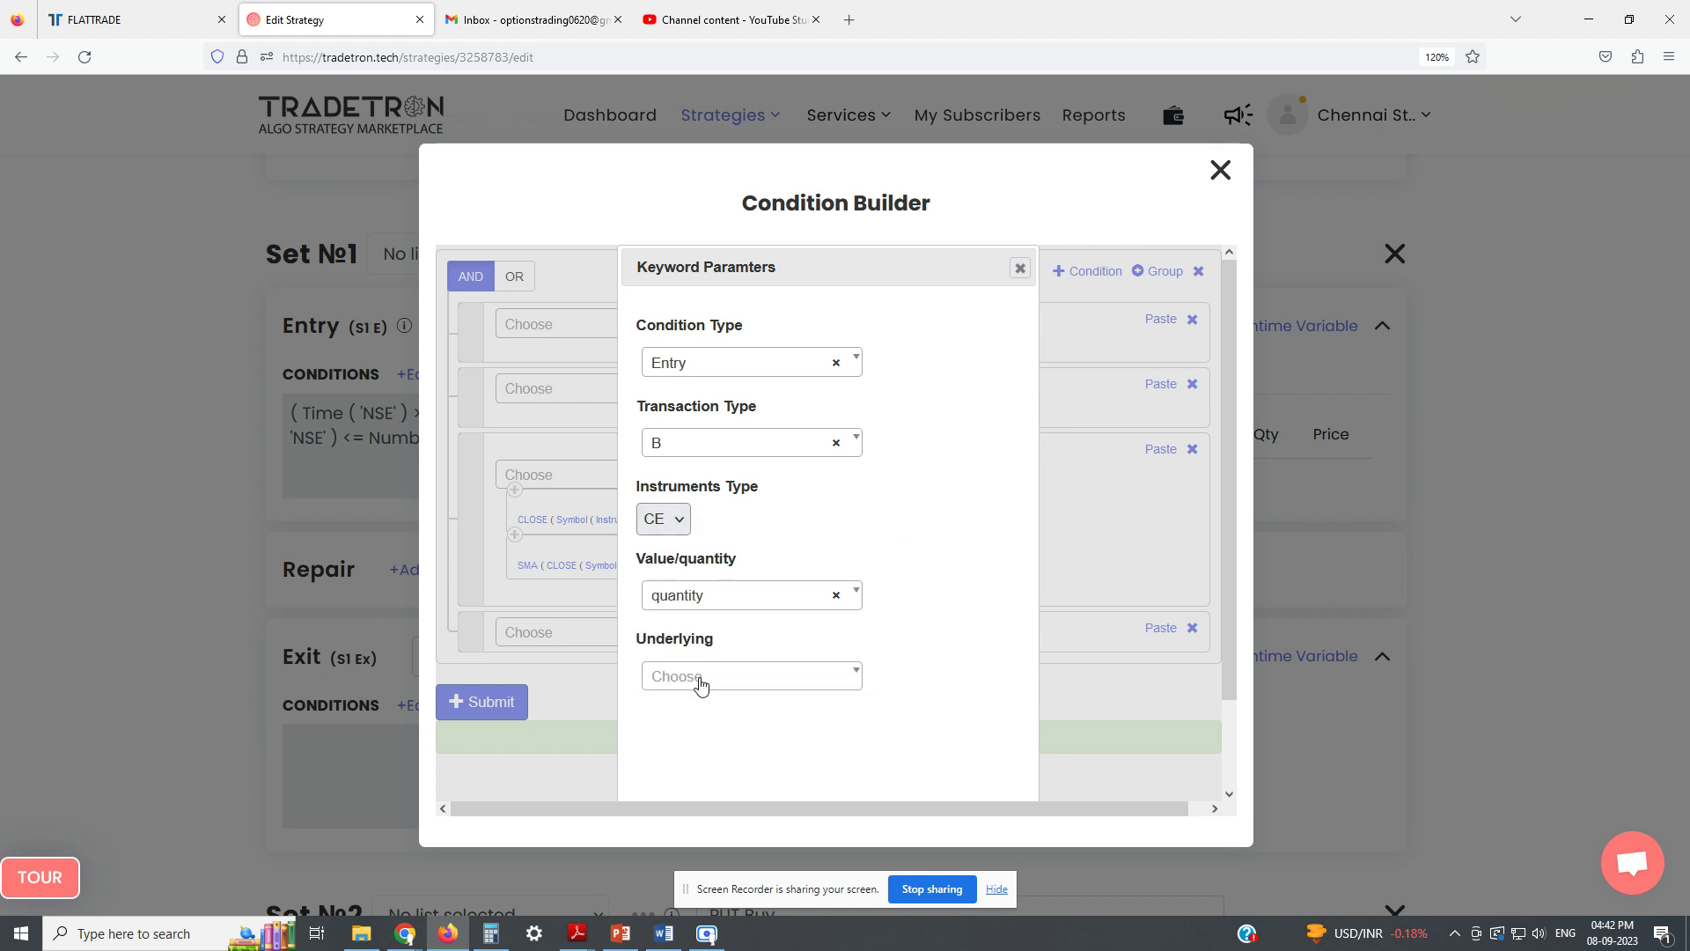
pyautogui.click(699, 681)
pyautogui.write('nifty')
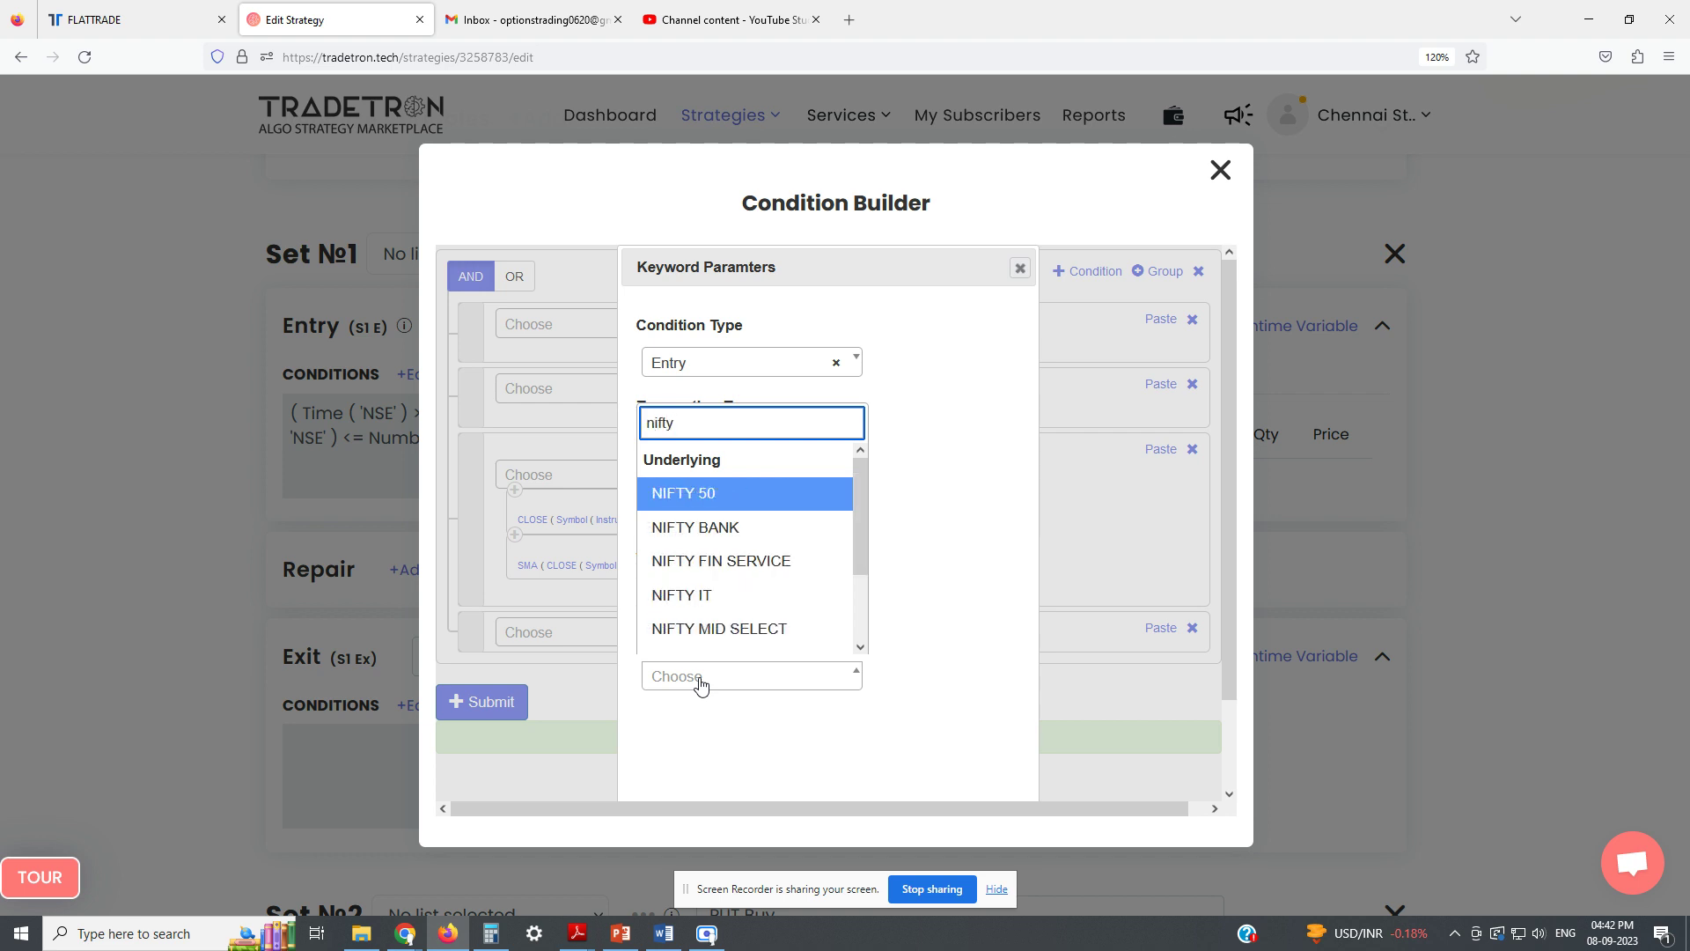
pyautogui.click(696, 526)
pyautogui.scroll(-2, 959, 647)
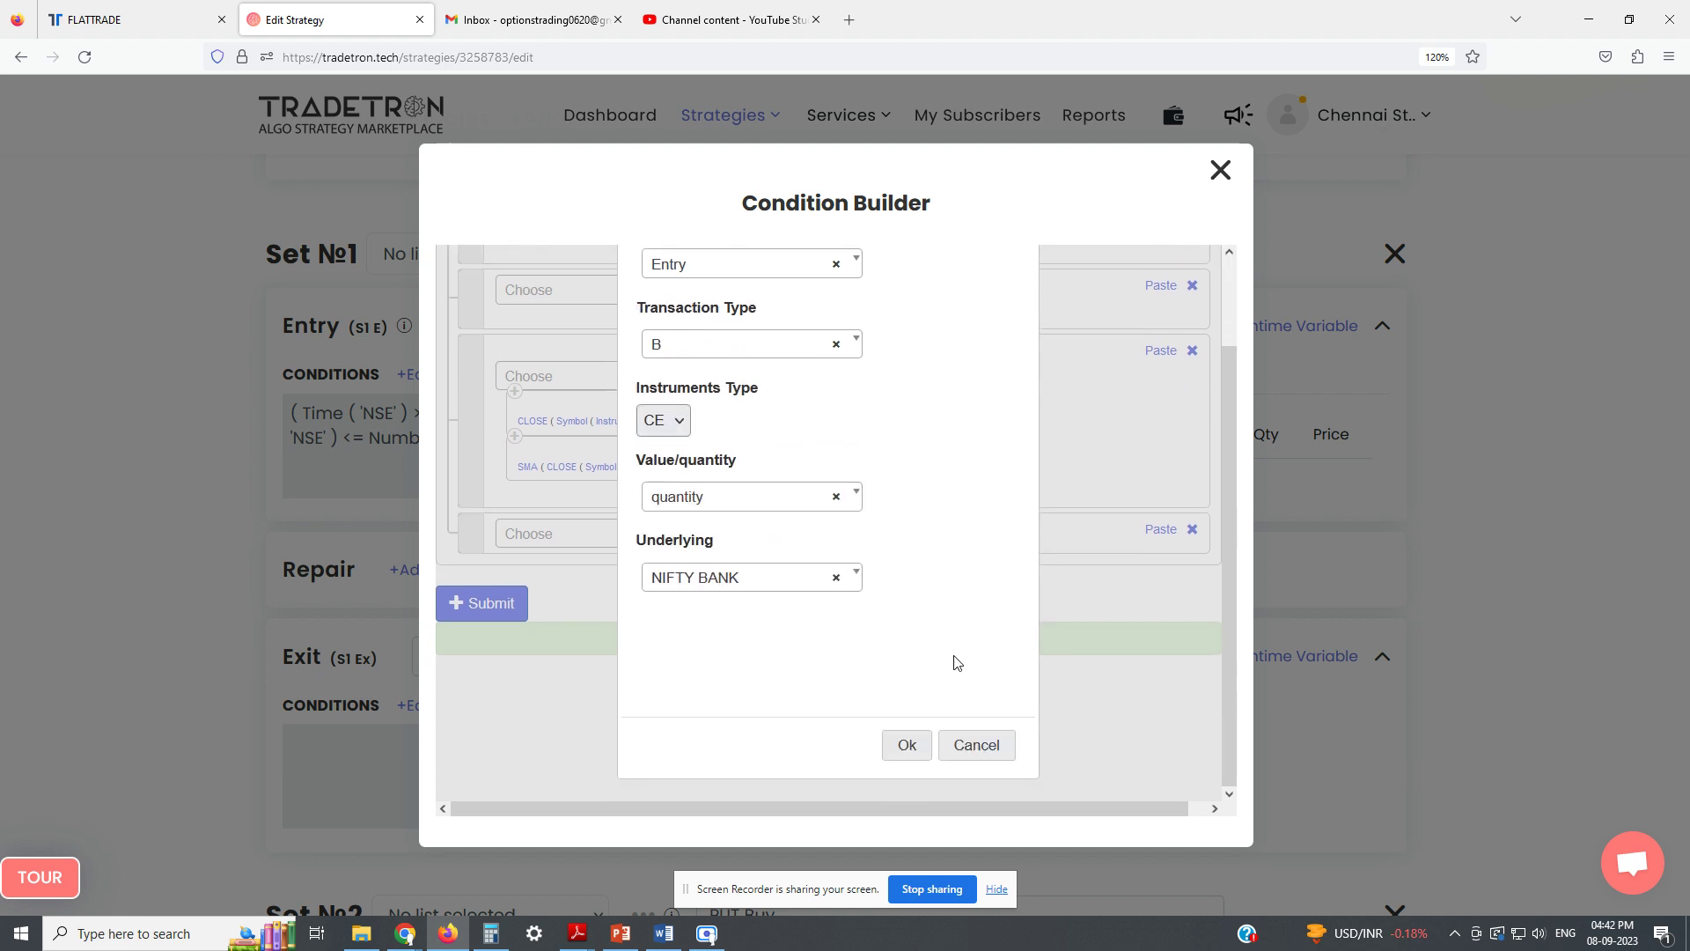
pyautogui.click(907, 746)
# Append an equals comparison after the Positions Detail keyword in the fourth condition.
pyautogui.click(548, 542)
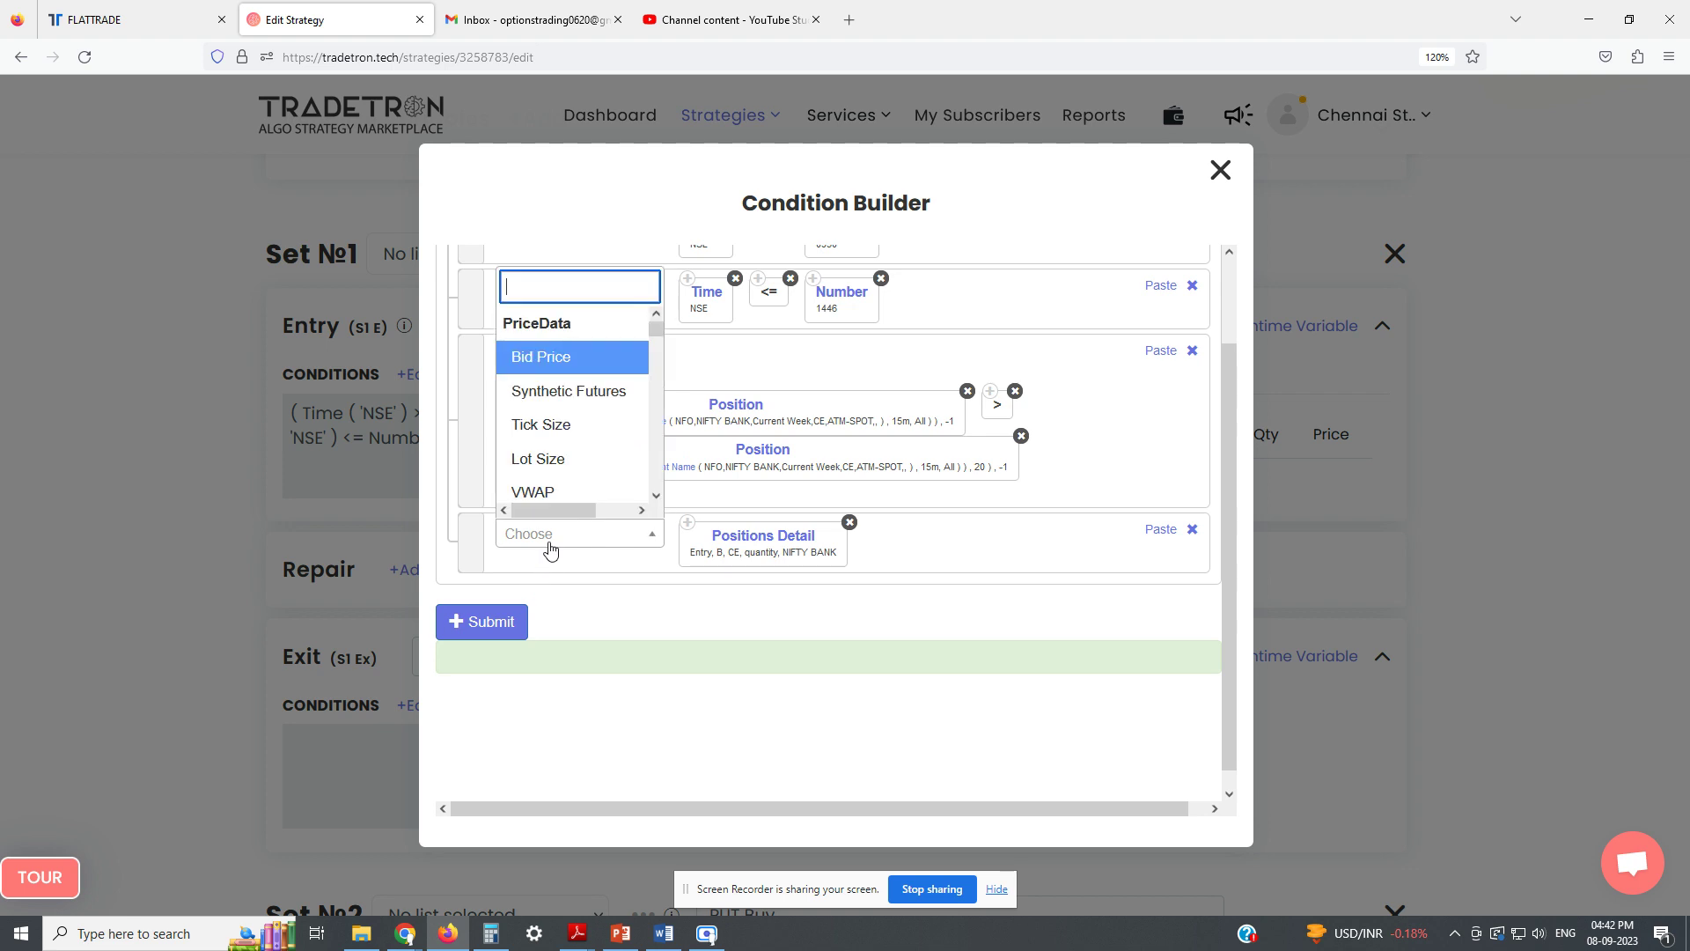
pyautogui.write('=')
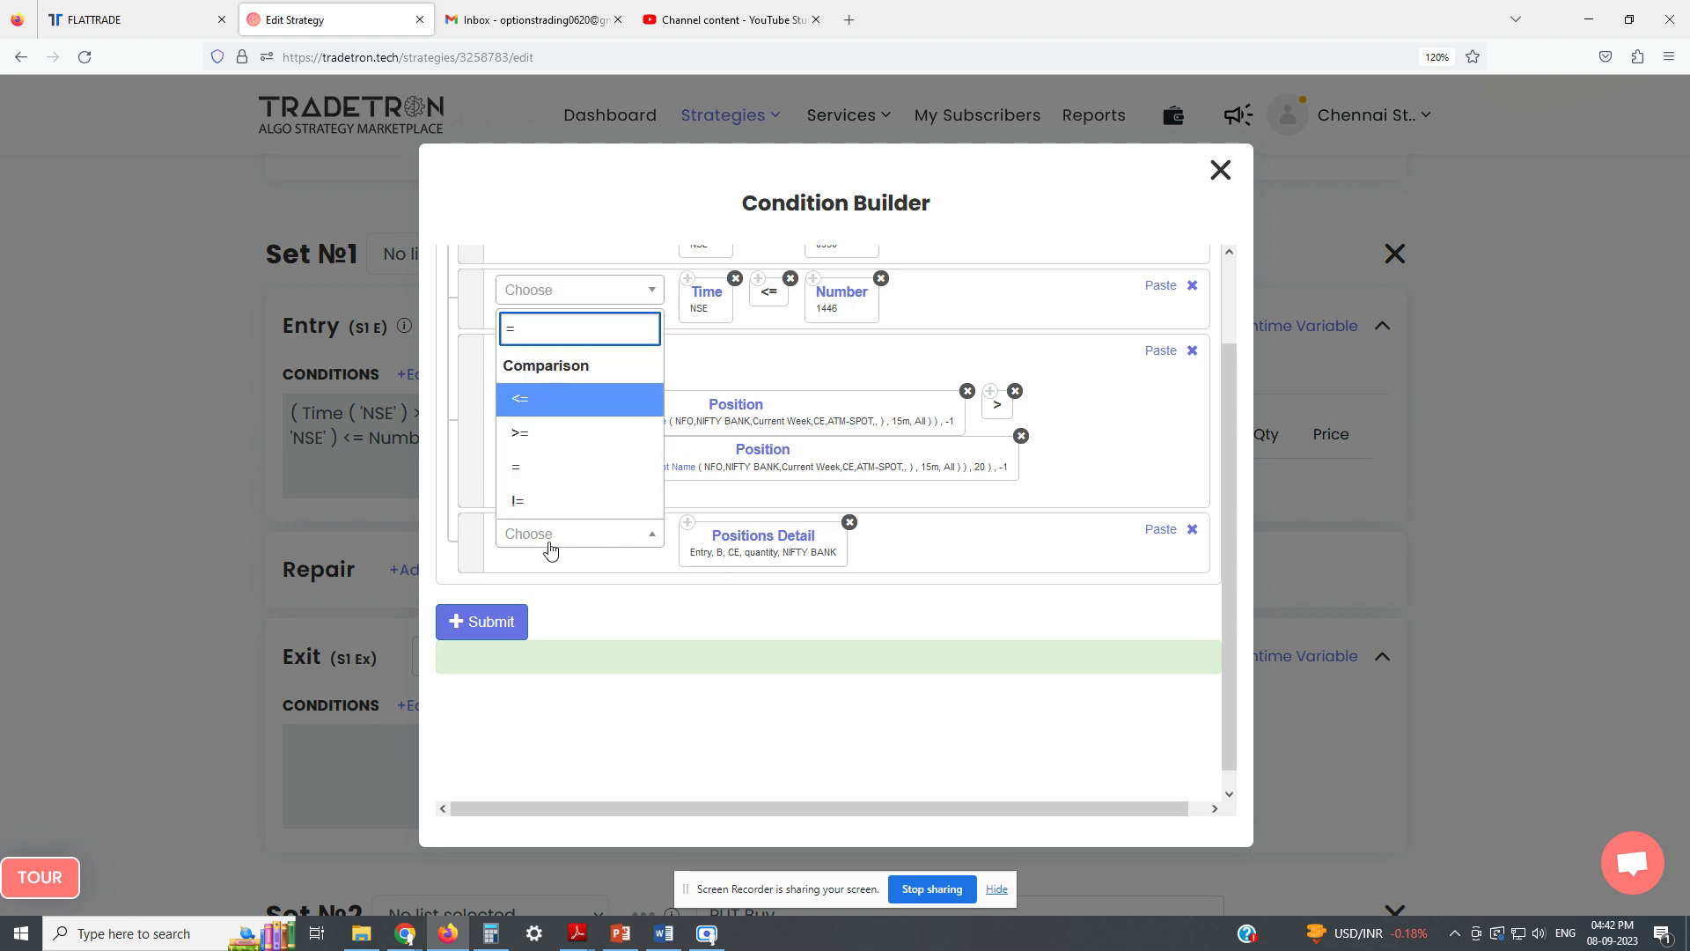
pyautogui.click(563, 471)
# Copy the Number block from the second time condition into the fourth condition and set its value to 0.
pyautogui.click(811, 283)
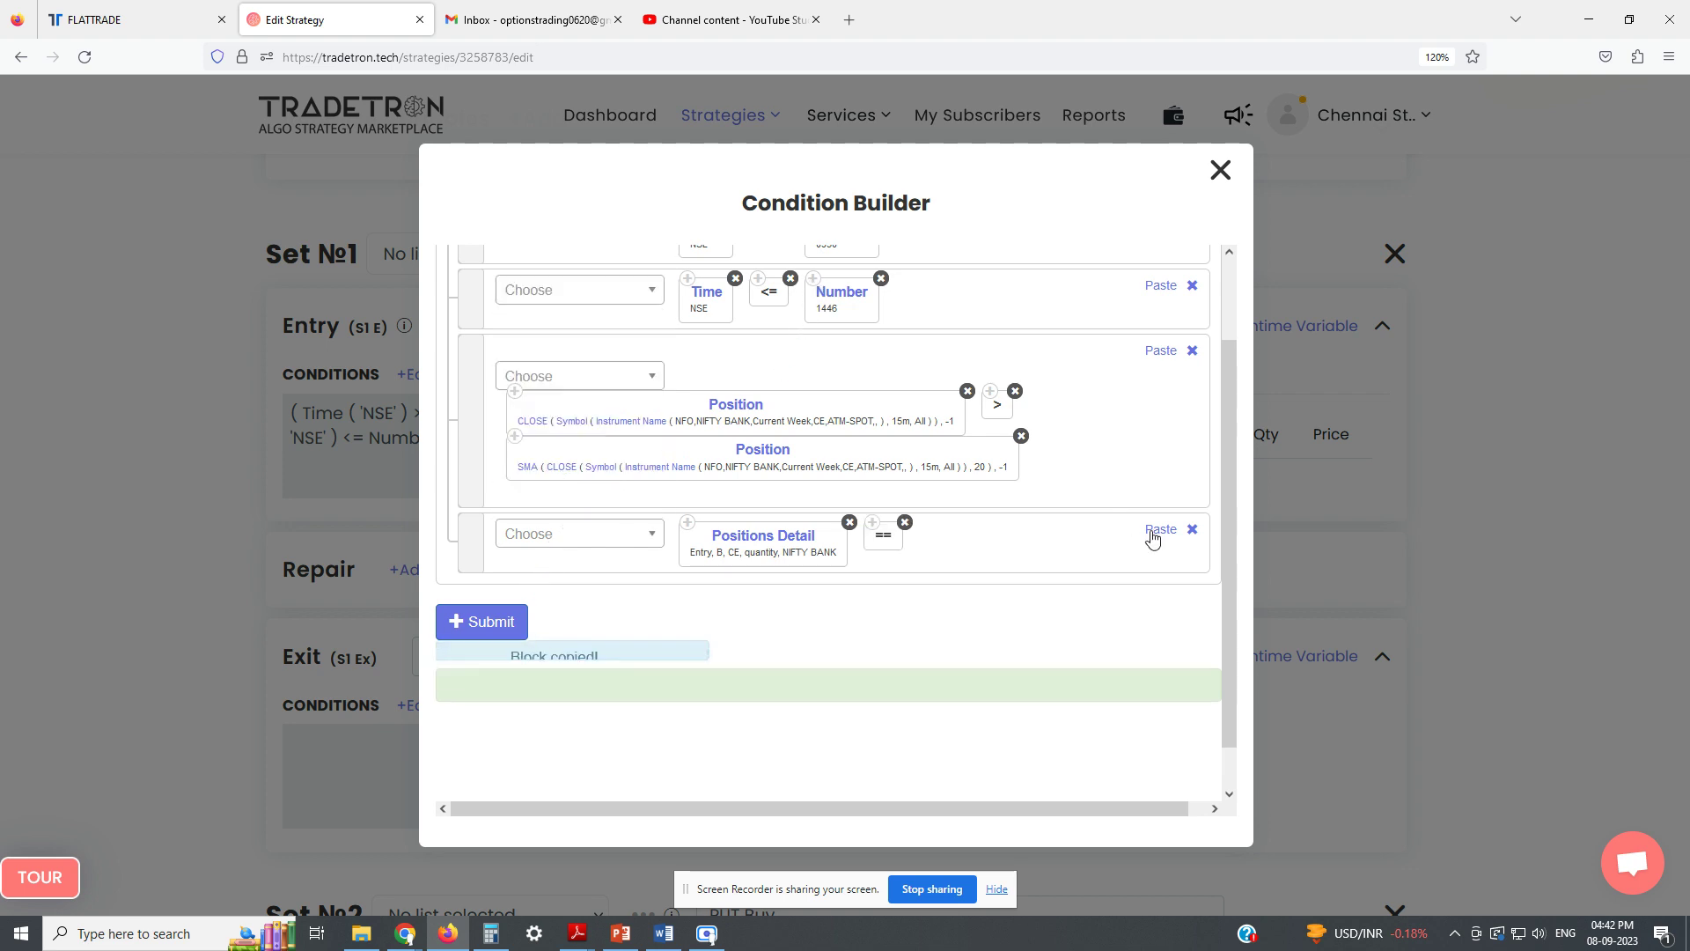
pyautogui.click(1159, 530)
pyautogui.click(974, 548)
pyautogui.hotkey('ctrl', 'a')
pyautogui.write('0')
pyautogui.click(906, 704)
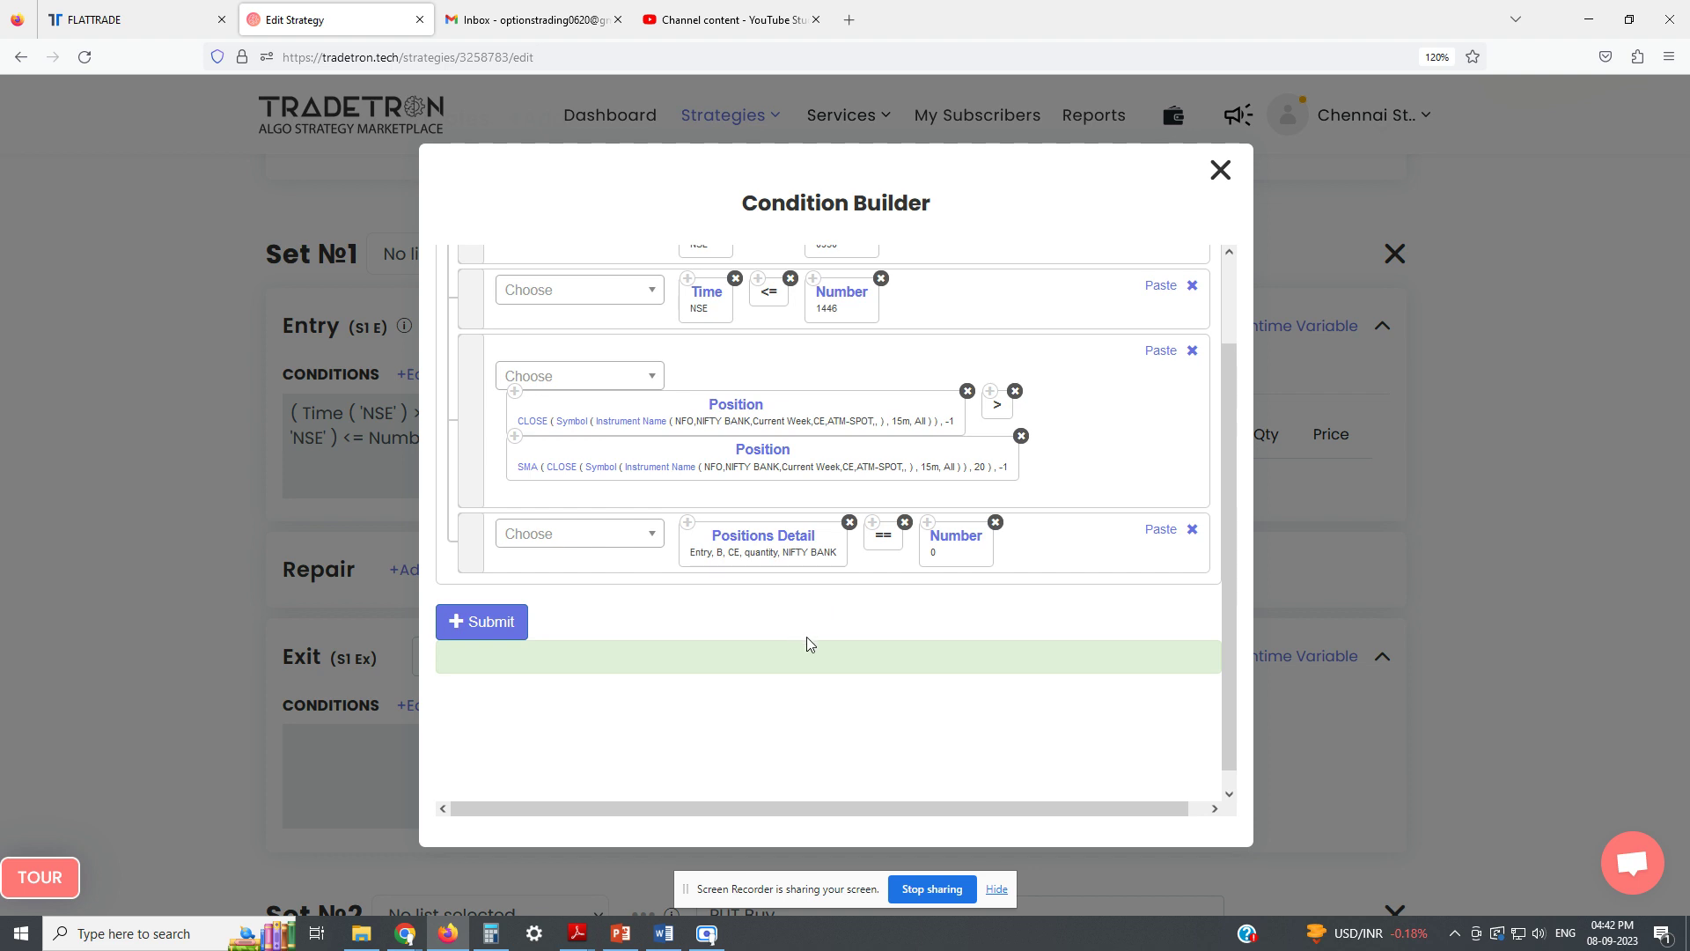
# Submit the four CALL Buy entry conditions and close the Condition Builder.
pyautogui.scroll(-2, 1085, 454)
pyautogui.click(483, 622)
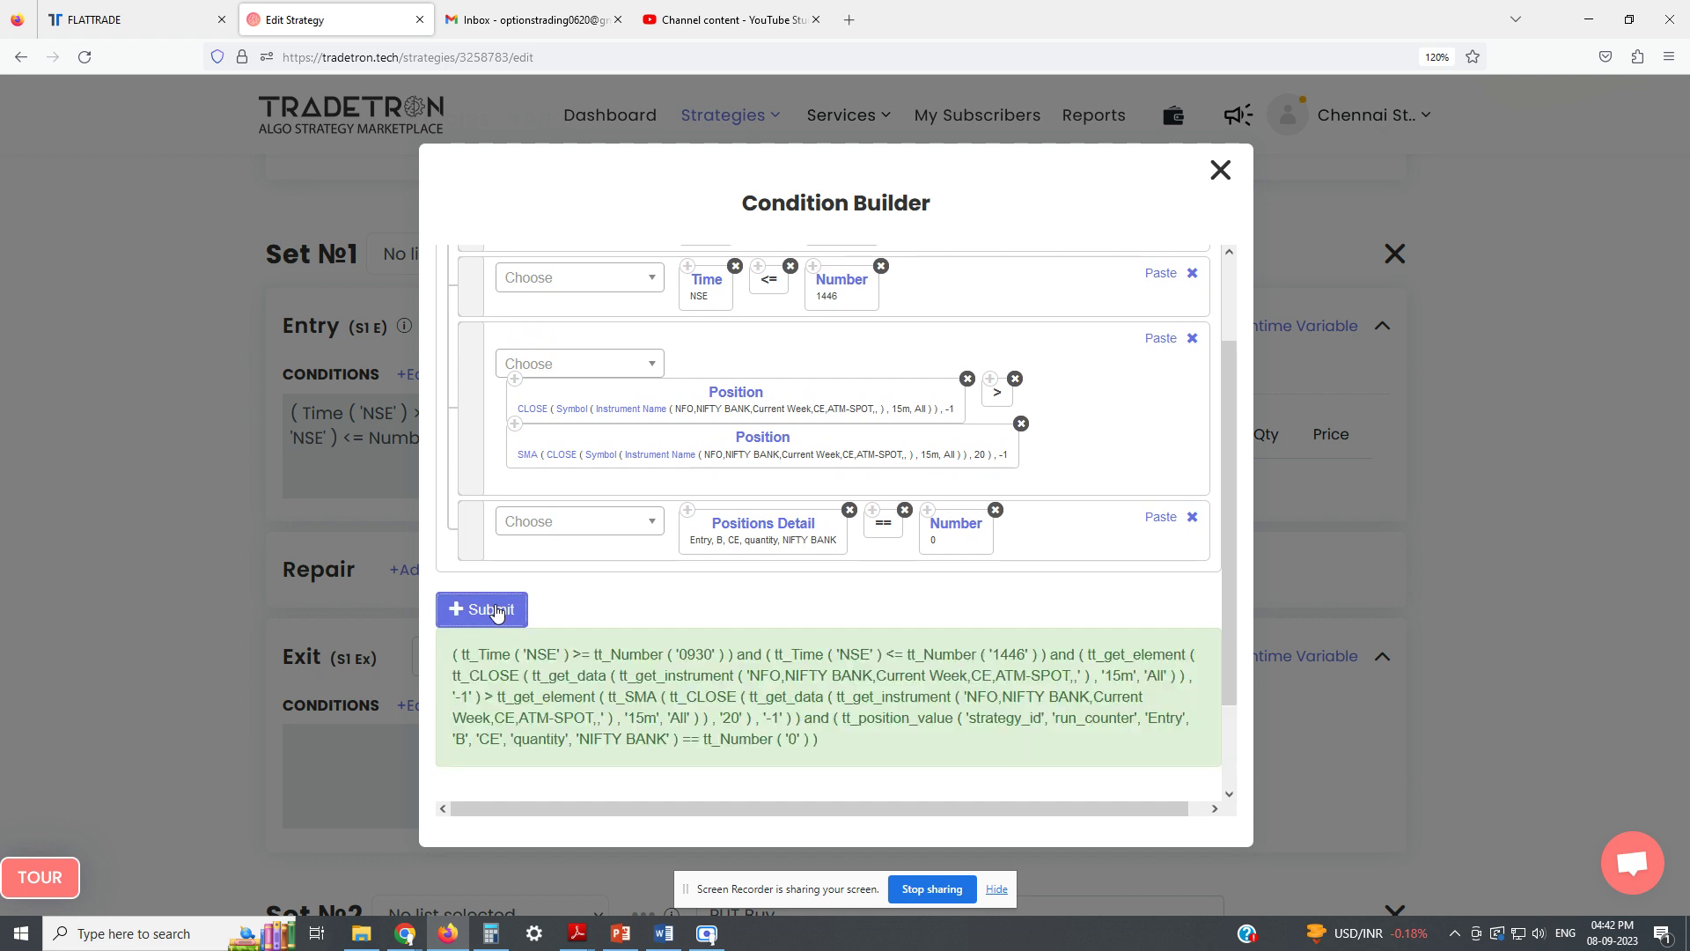
pyautogui.click(1220, 170)
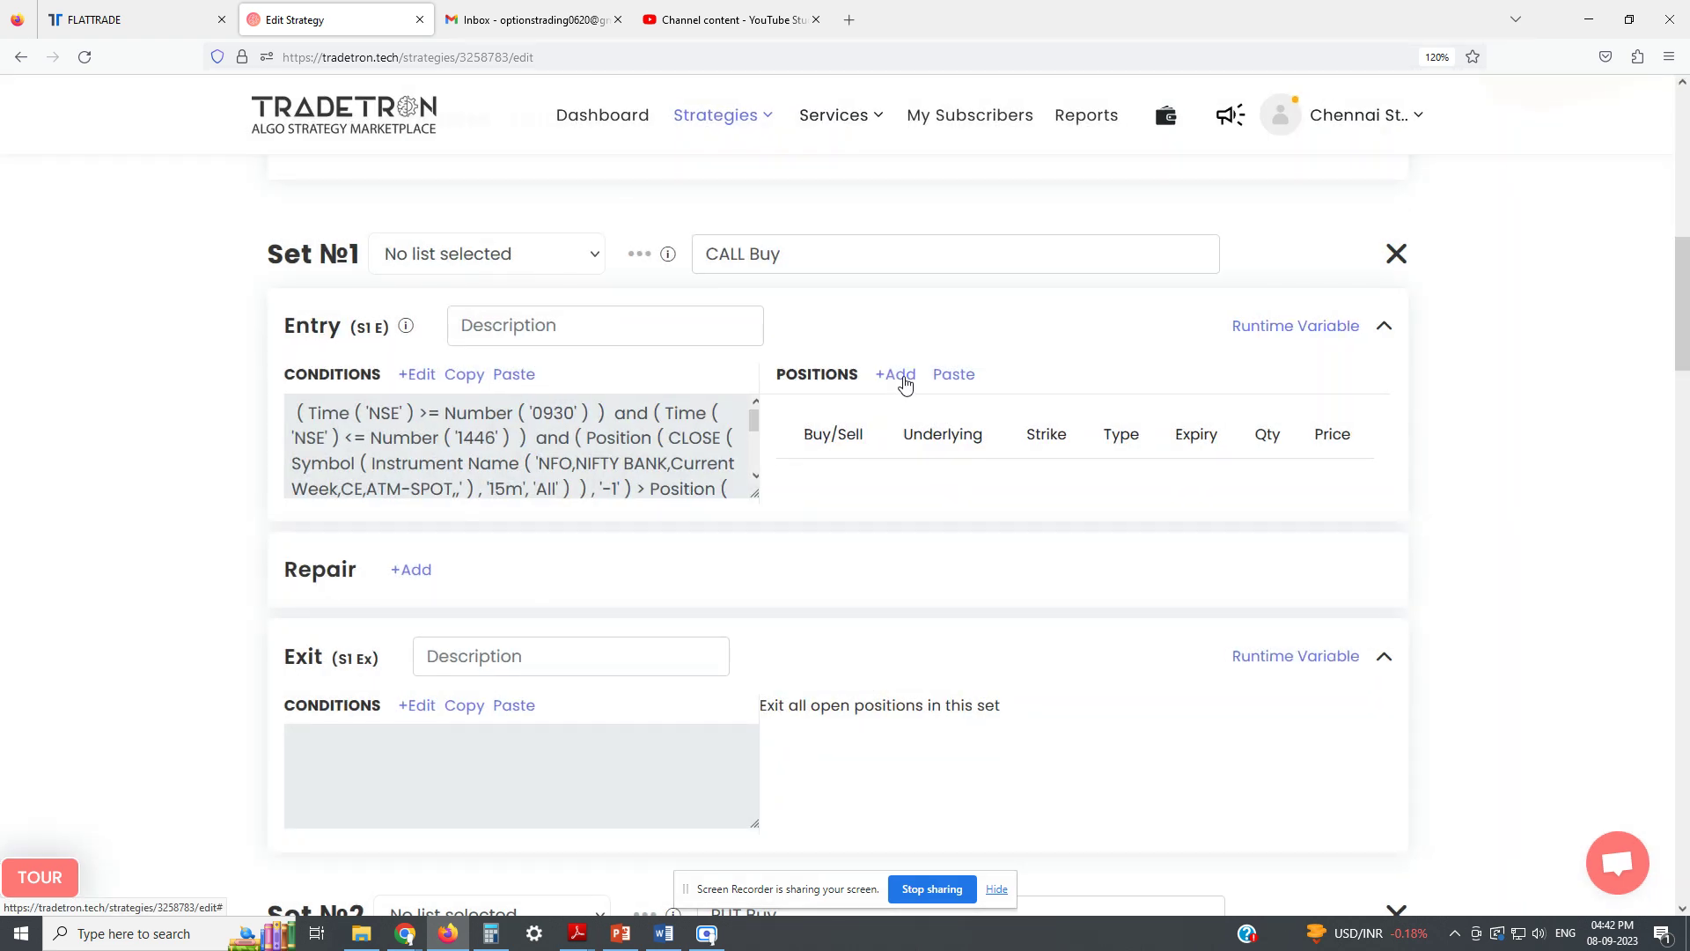
# Start a buy position in Set 1's entry with exchange NFO, type Call and underlying NIFTY BANK.
pyautogui.click(904, 381)
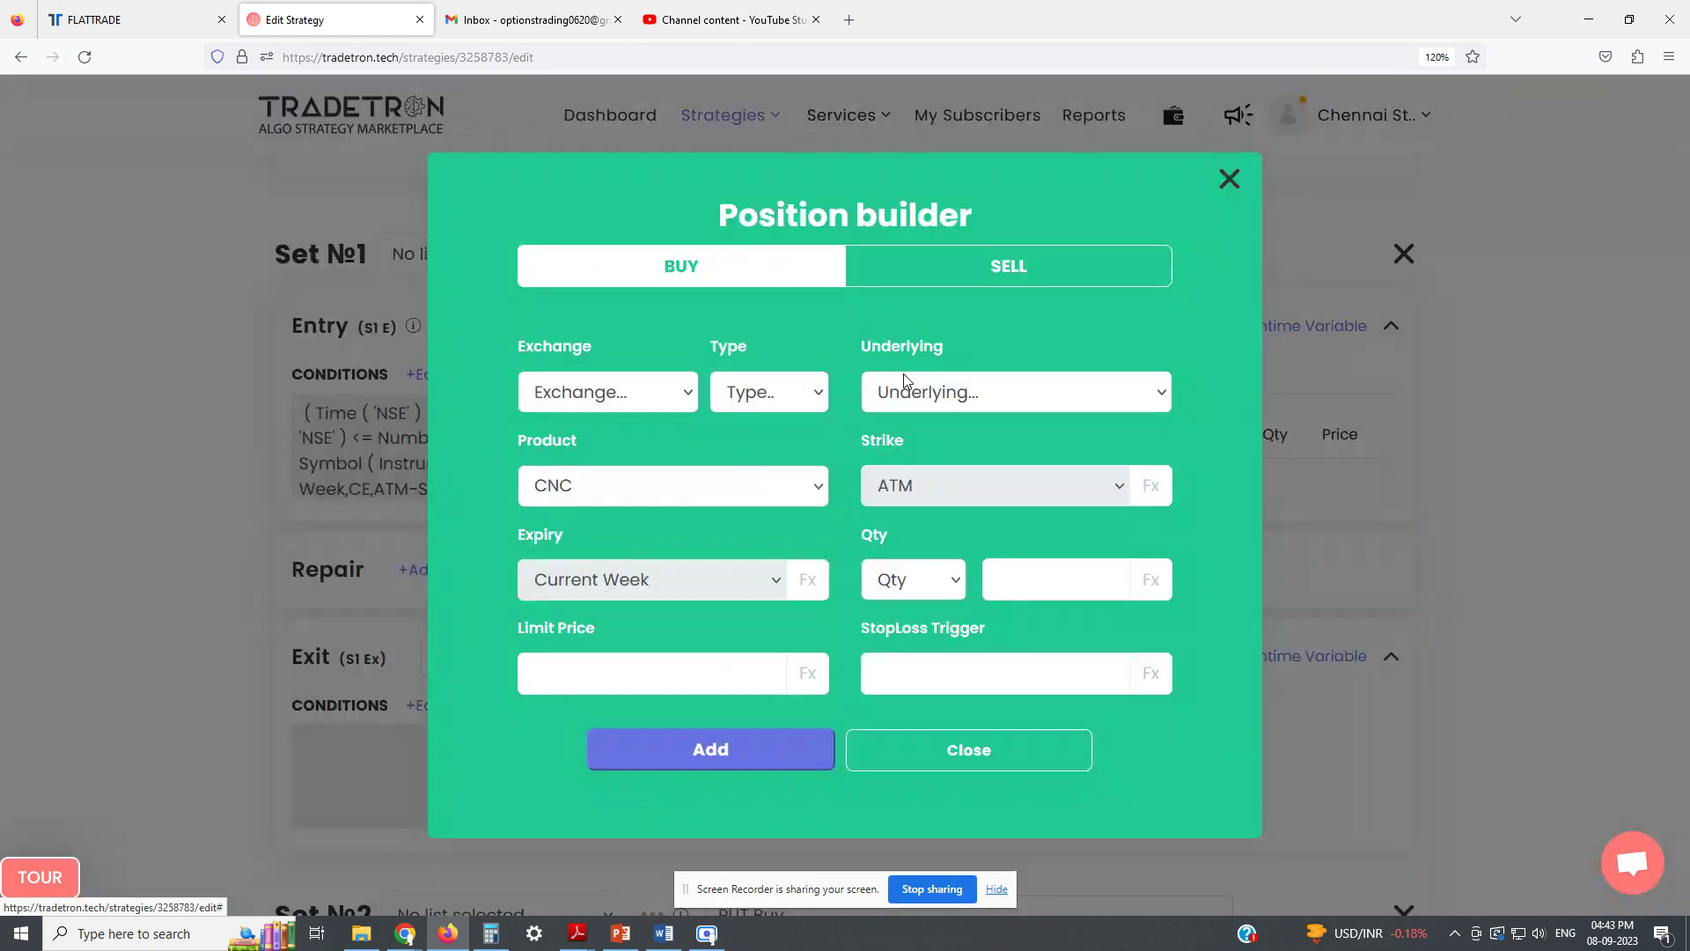
pyautogui.click(622, 410)
pyautogui.click(551, 519)
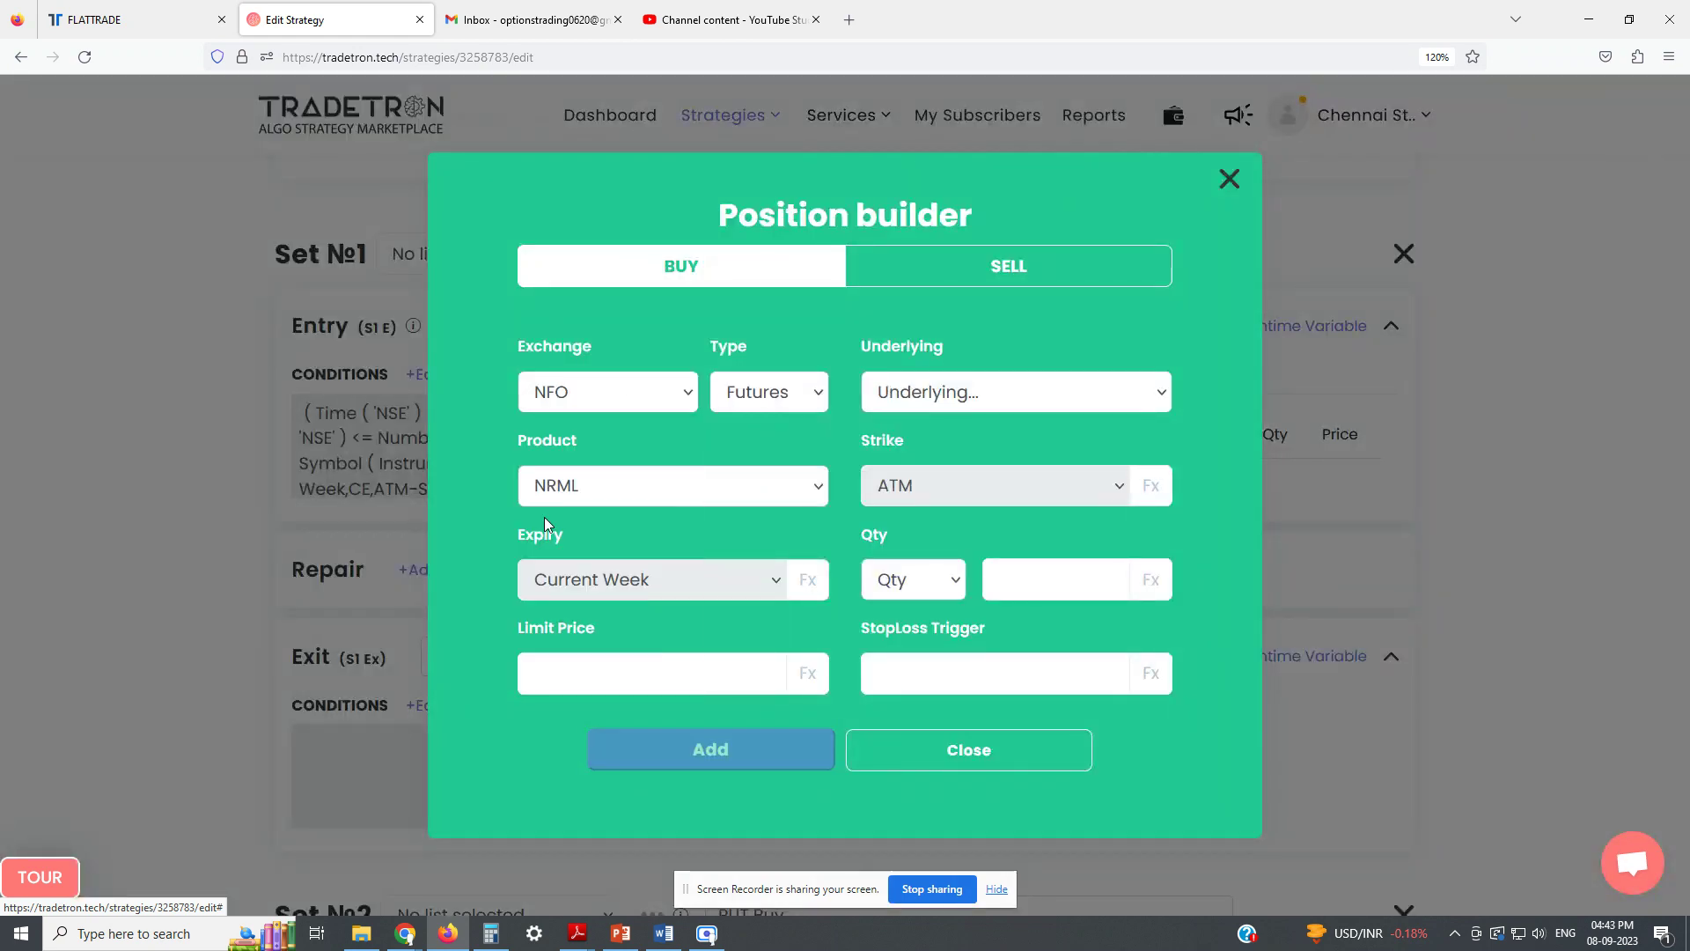
pyautogui.click(727, 410)
pyautogui.click(735, 495)
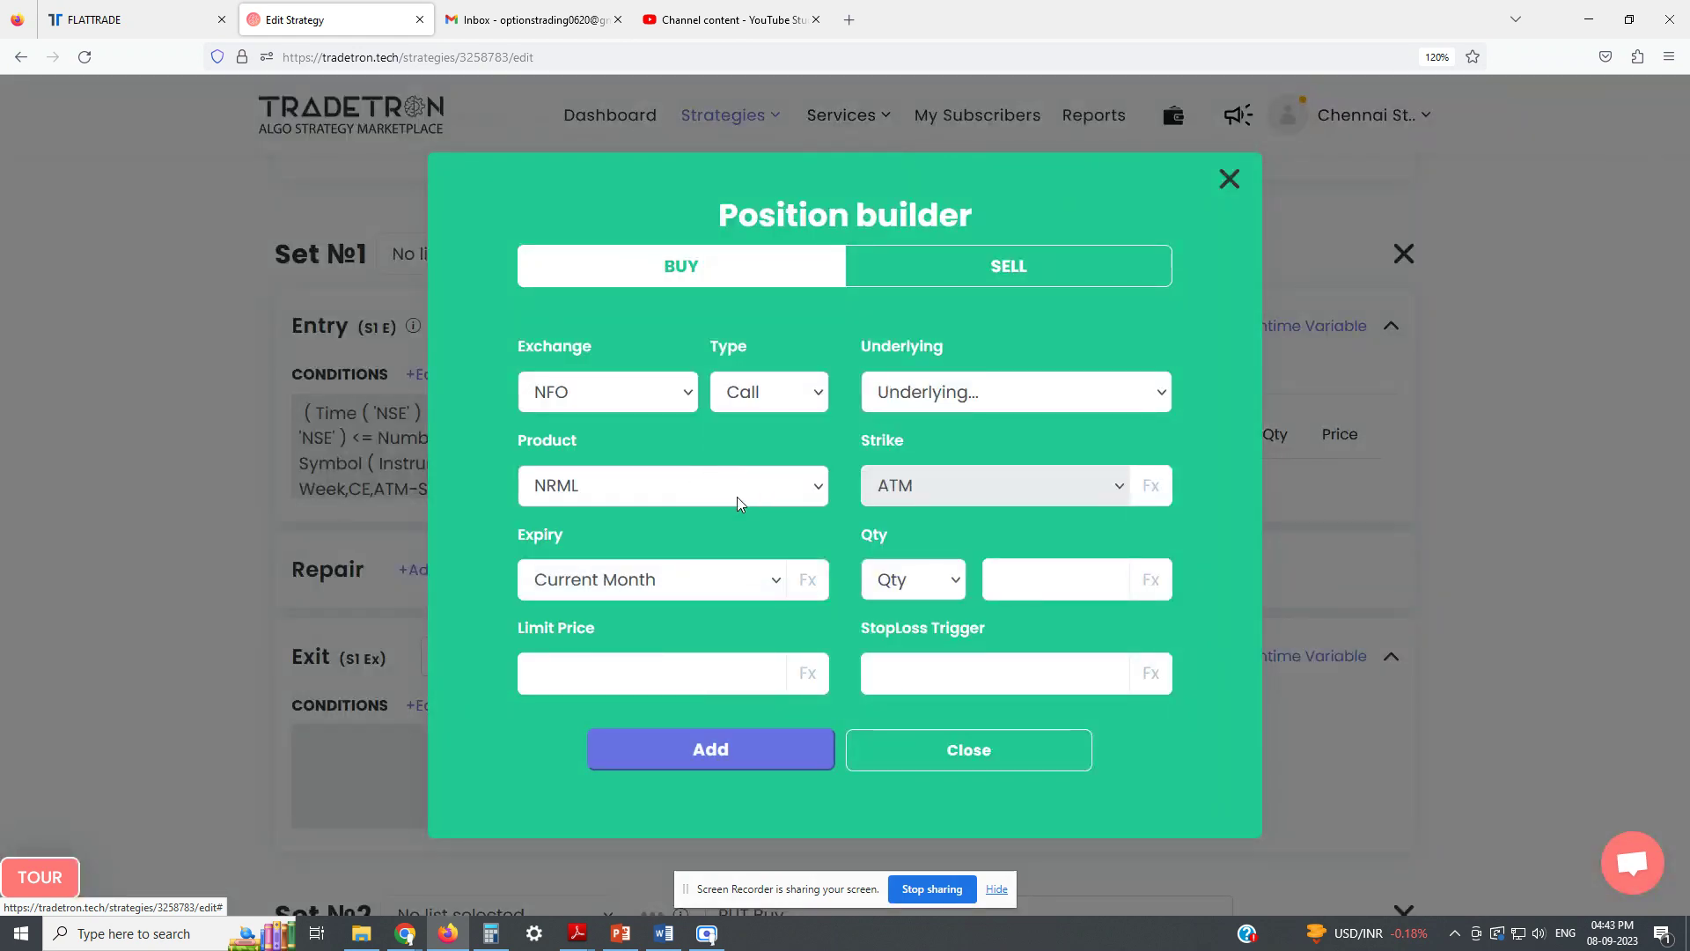
pyautogui.click(951, 400)
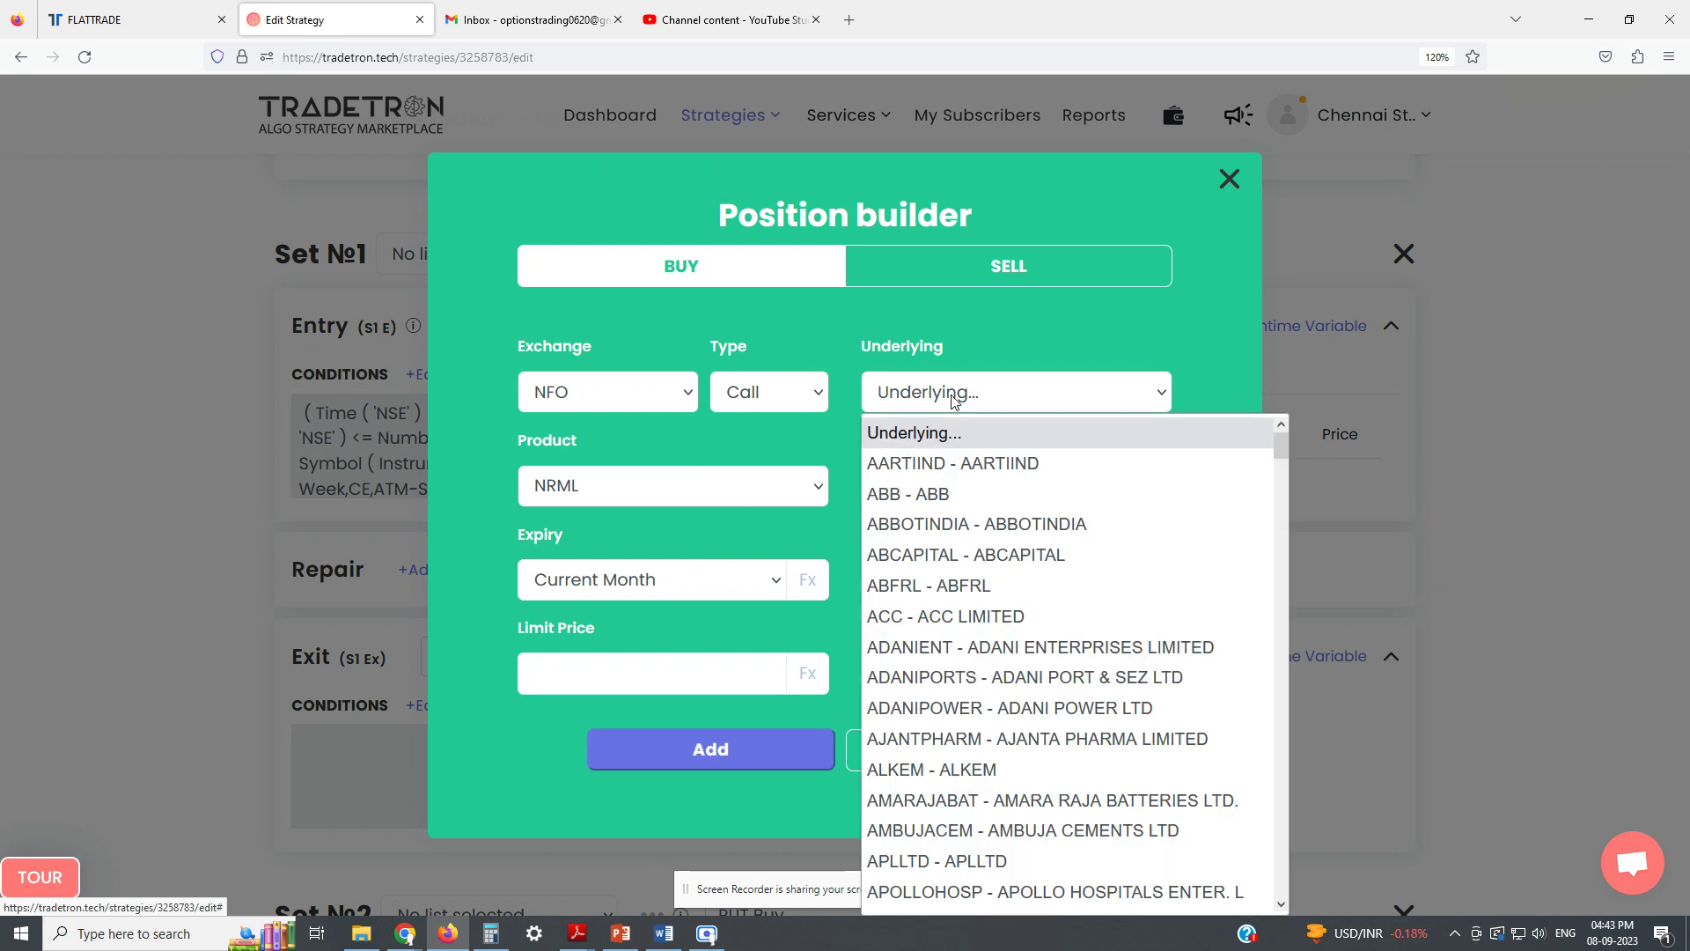
pyautogui.write('nifty')
pyautogui.press('Down')
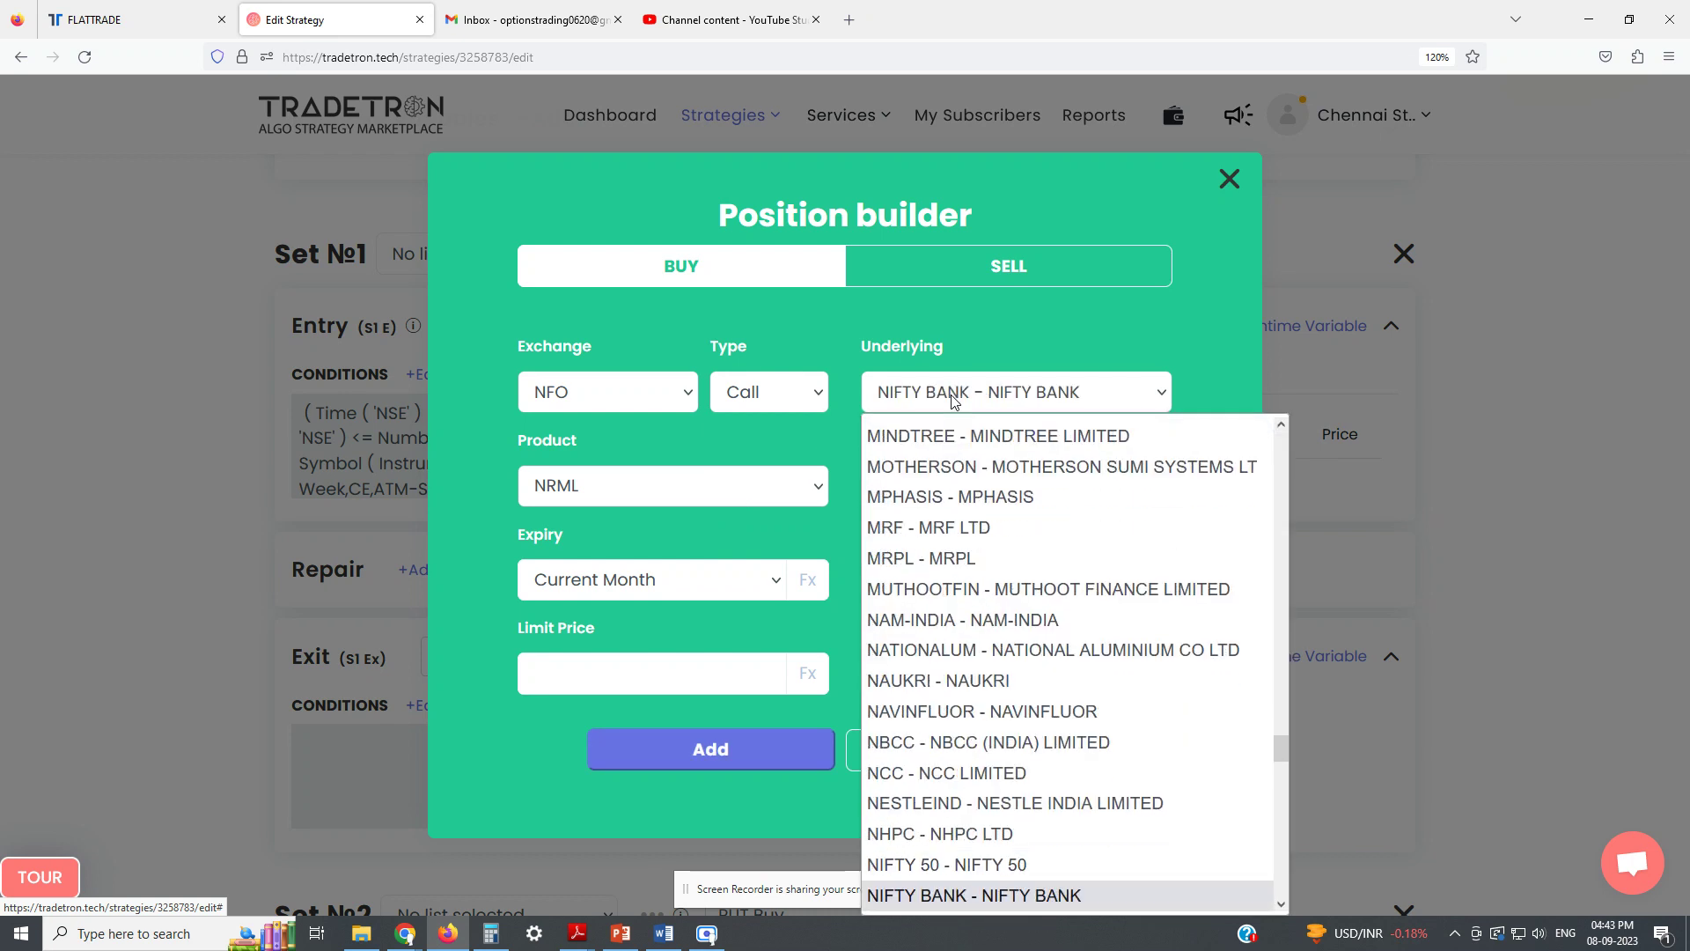
pyautogui.press('Return')
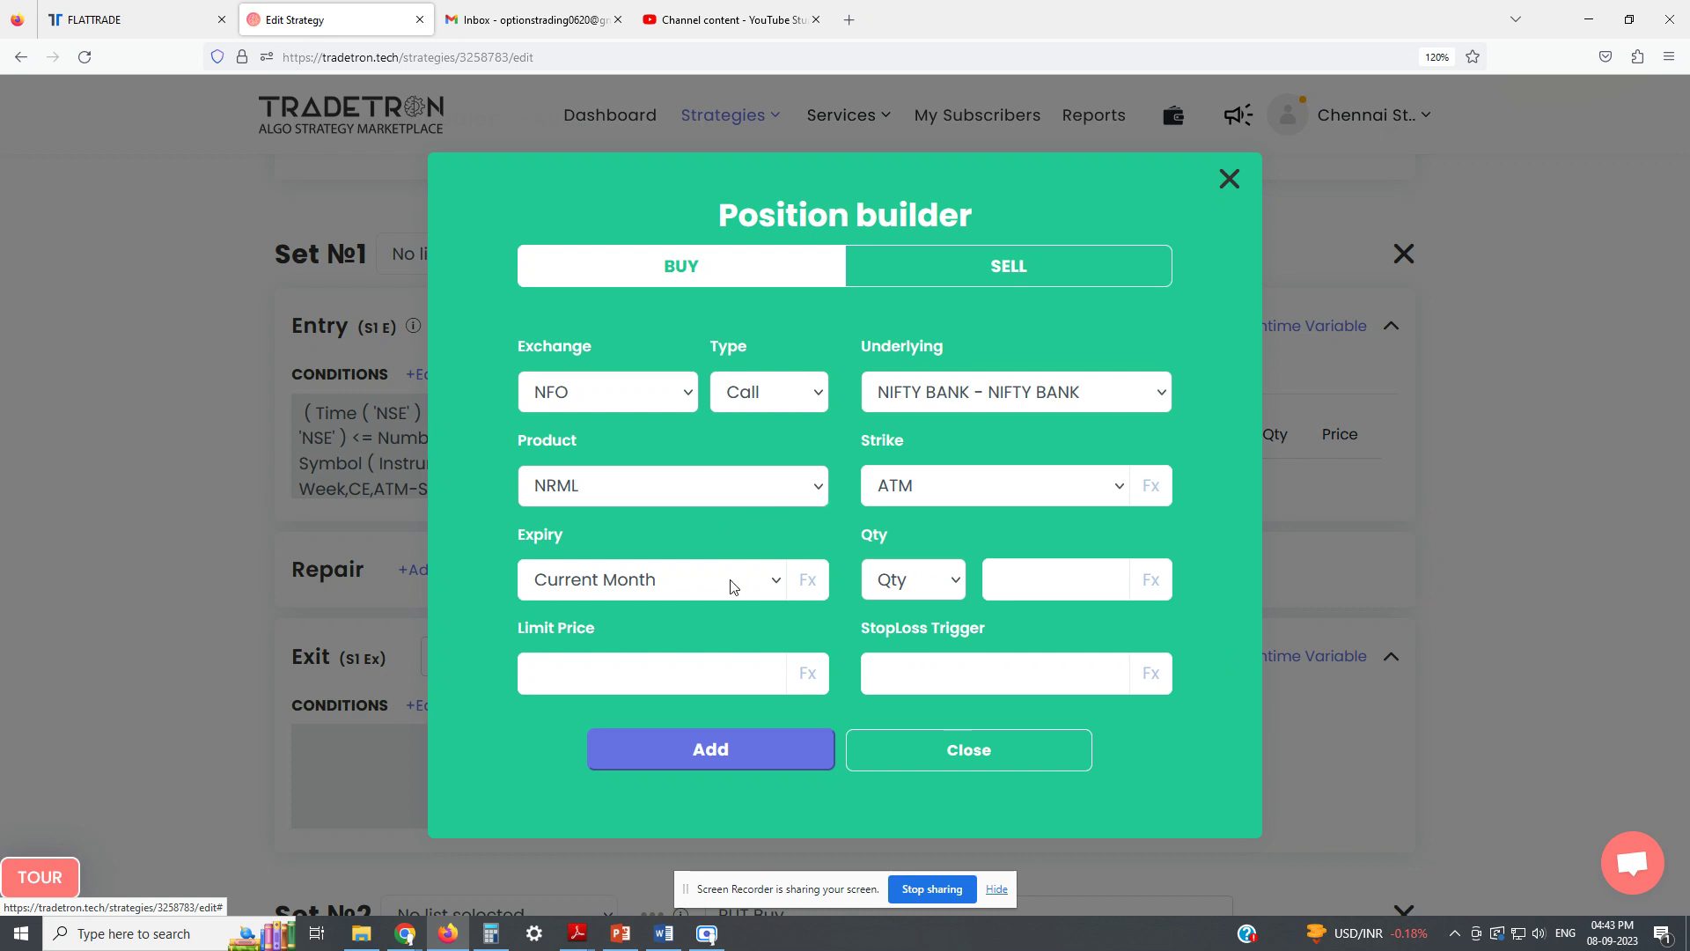
# Set the position's expiry to Current Week and its quantity to 1 lot.
pyautogui.click(665, 588)
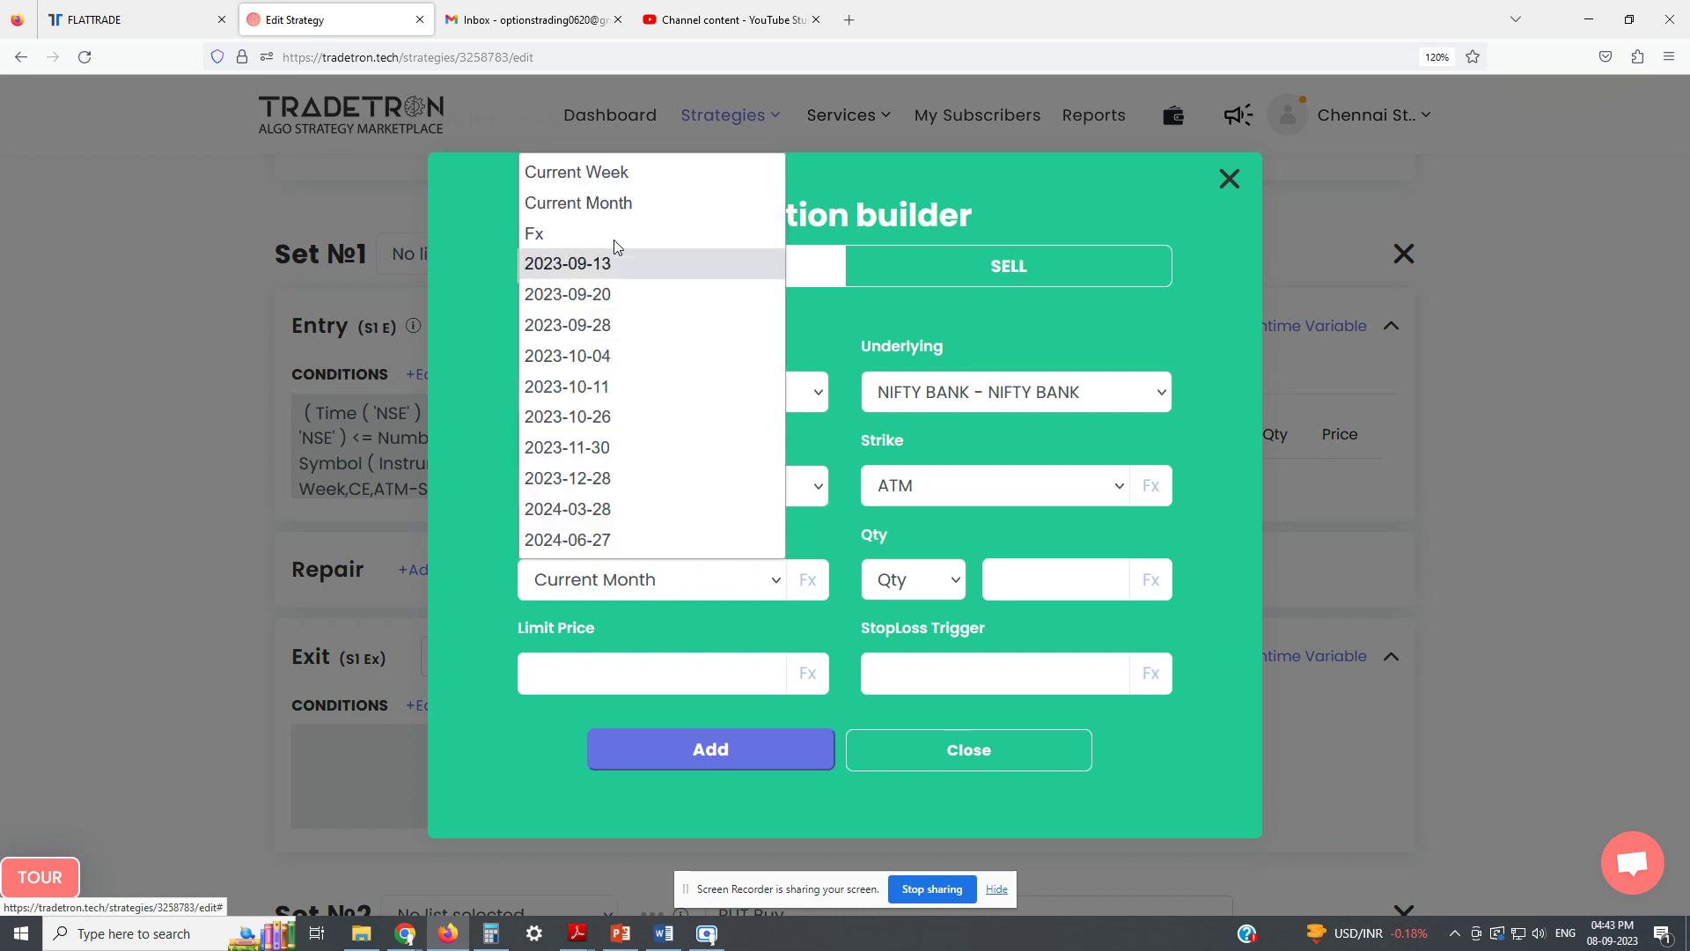
pyautogui.click(607, 174)
pyautogui.click(913, 588)
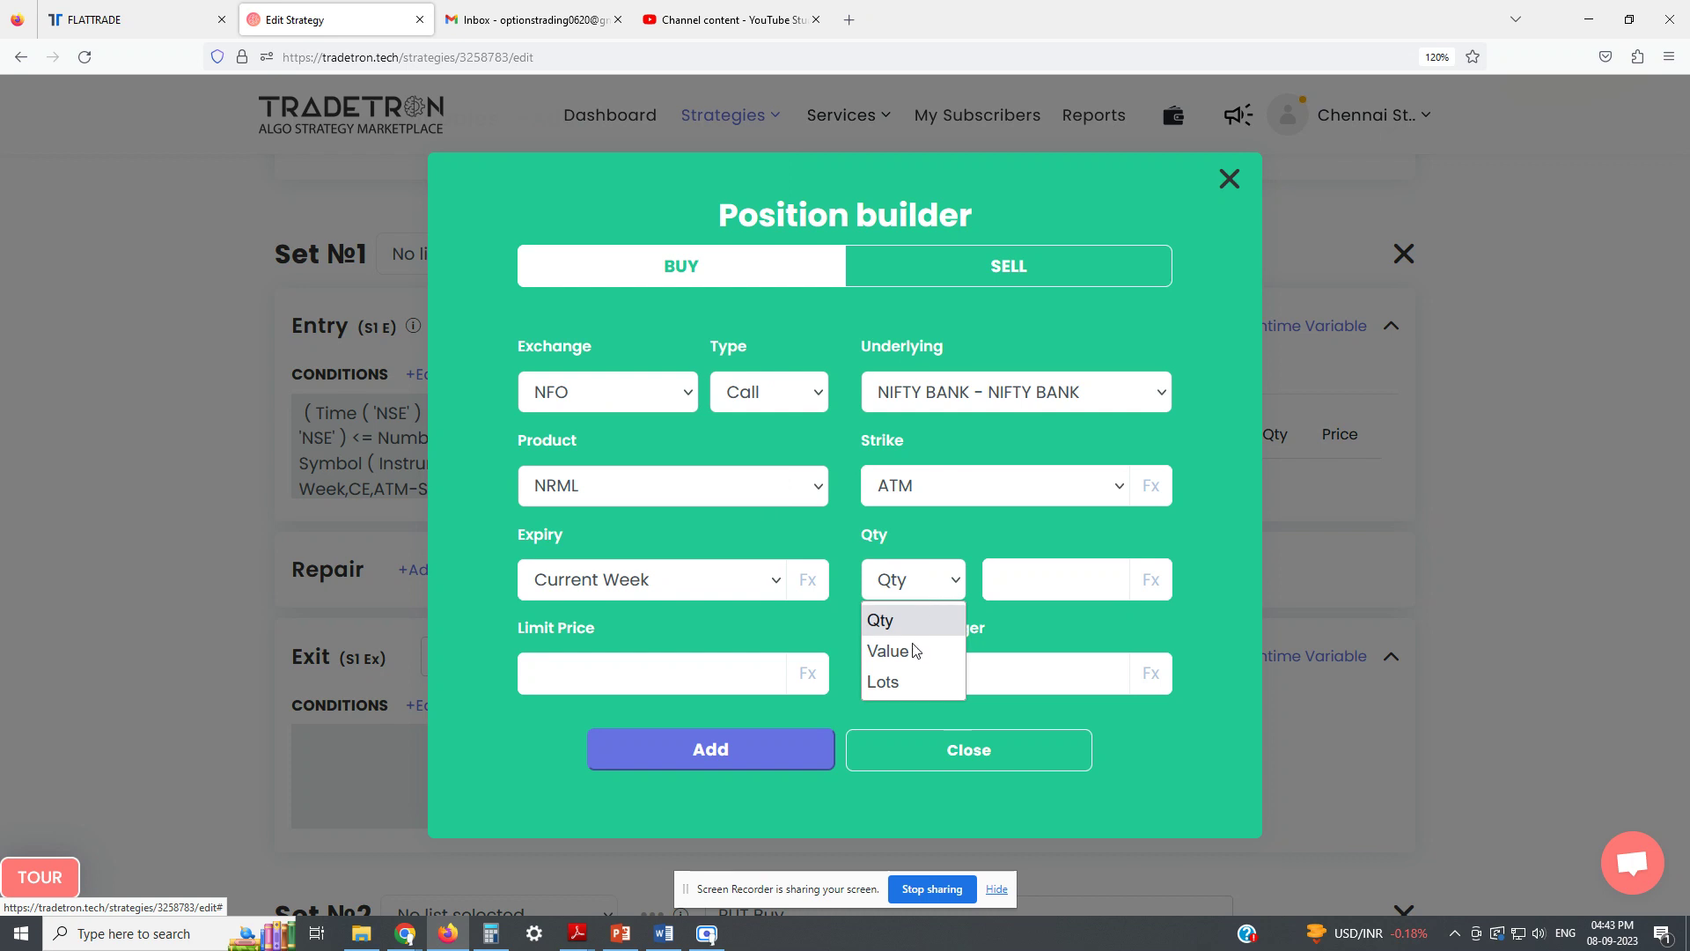
pyautogui.click(920, 711)
pyautogui.click(1043, 576)
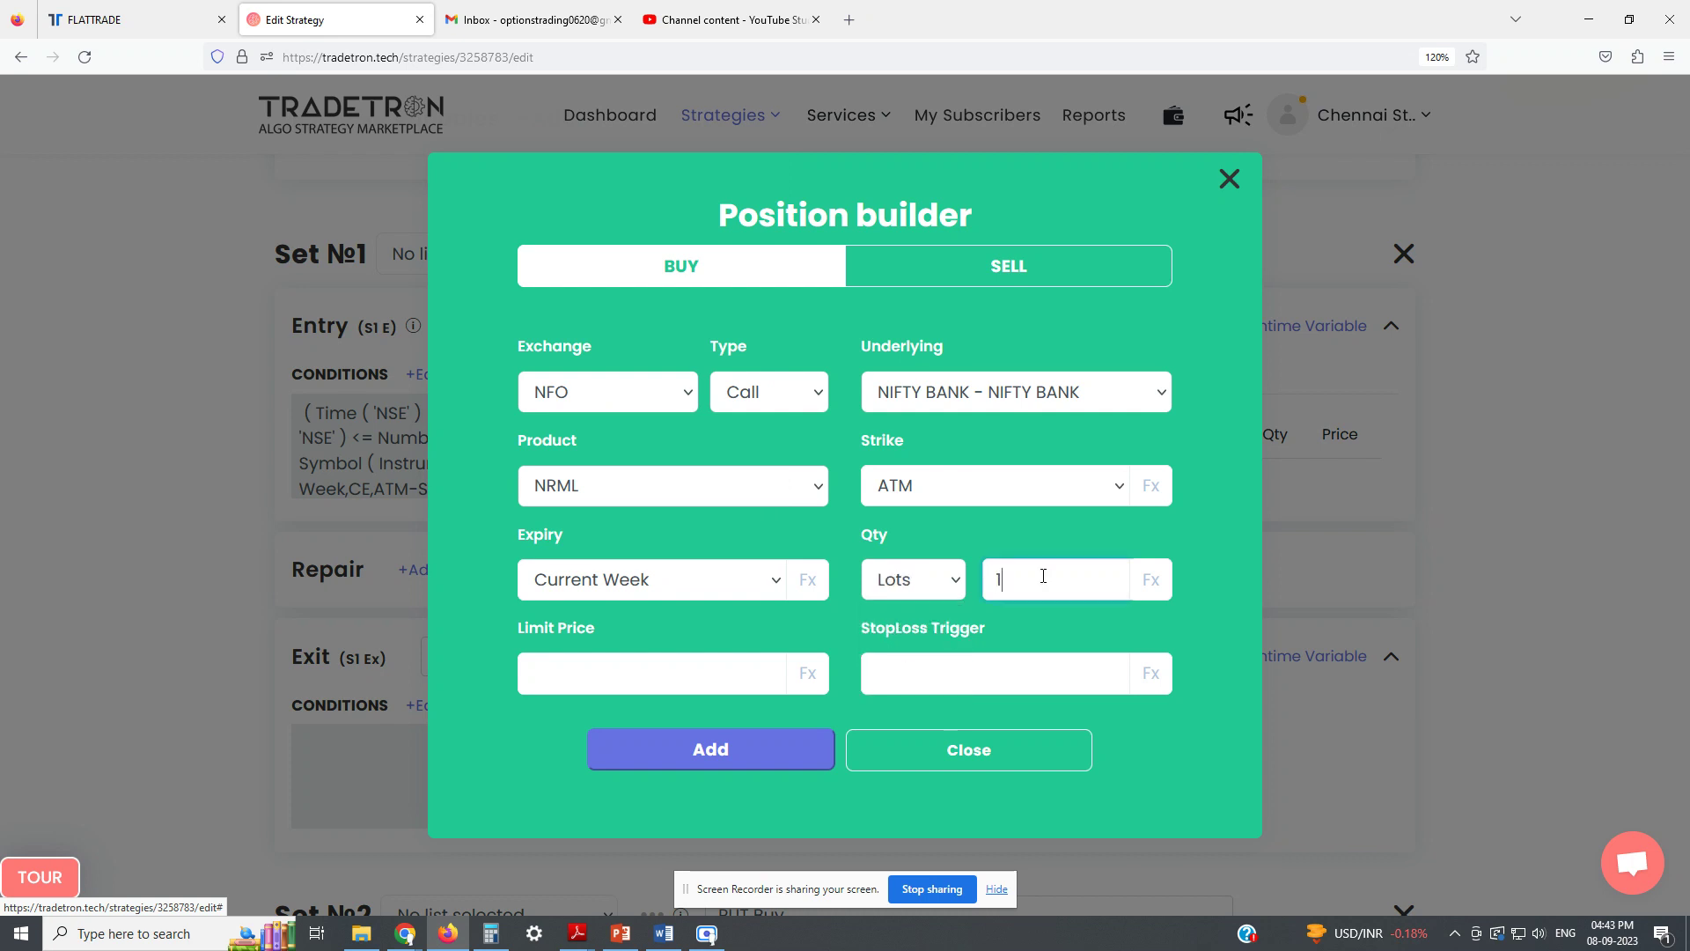
pyautogui.click(1041, 525)
# Switch the position's strike to Fx and choose the ATM SPOT keyword for its formula.
pyautogui.click(1116, 487)
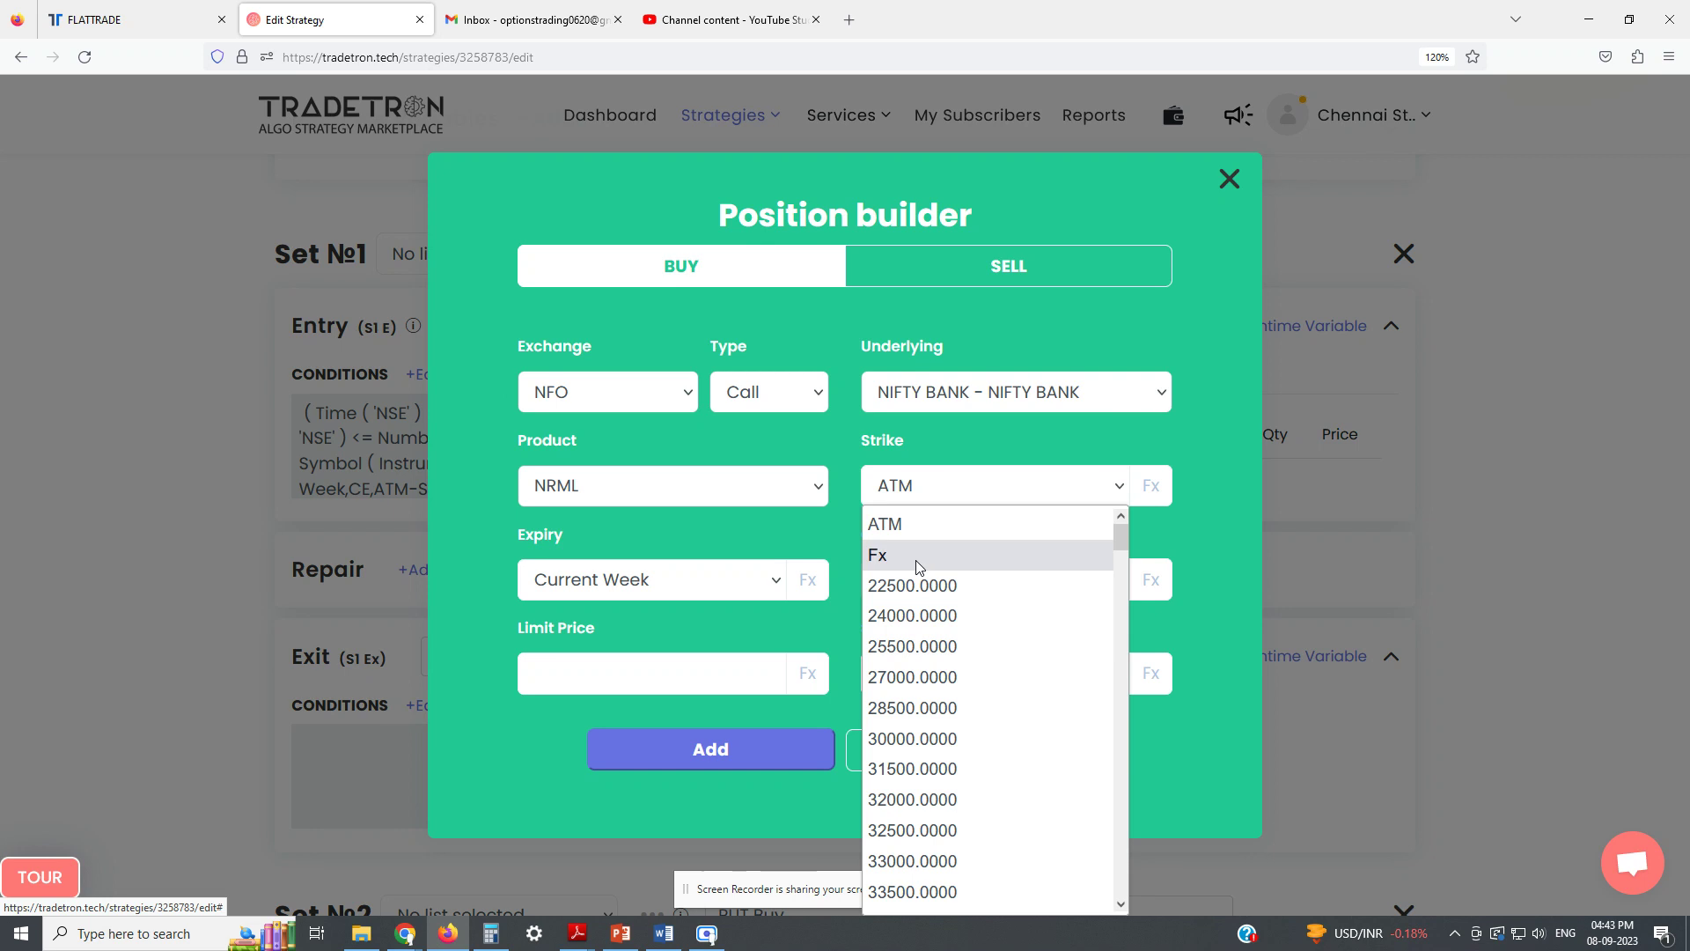
pyautogui.click(918, 555)
pyautogui.click(1153, 490)
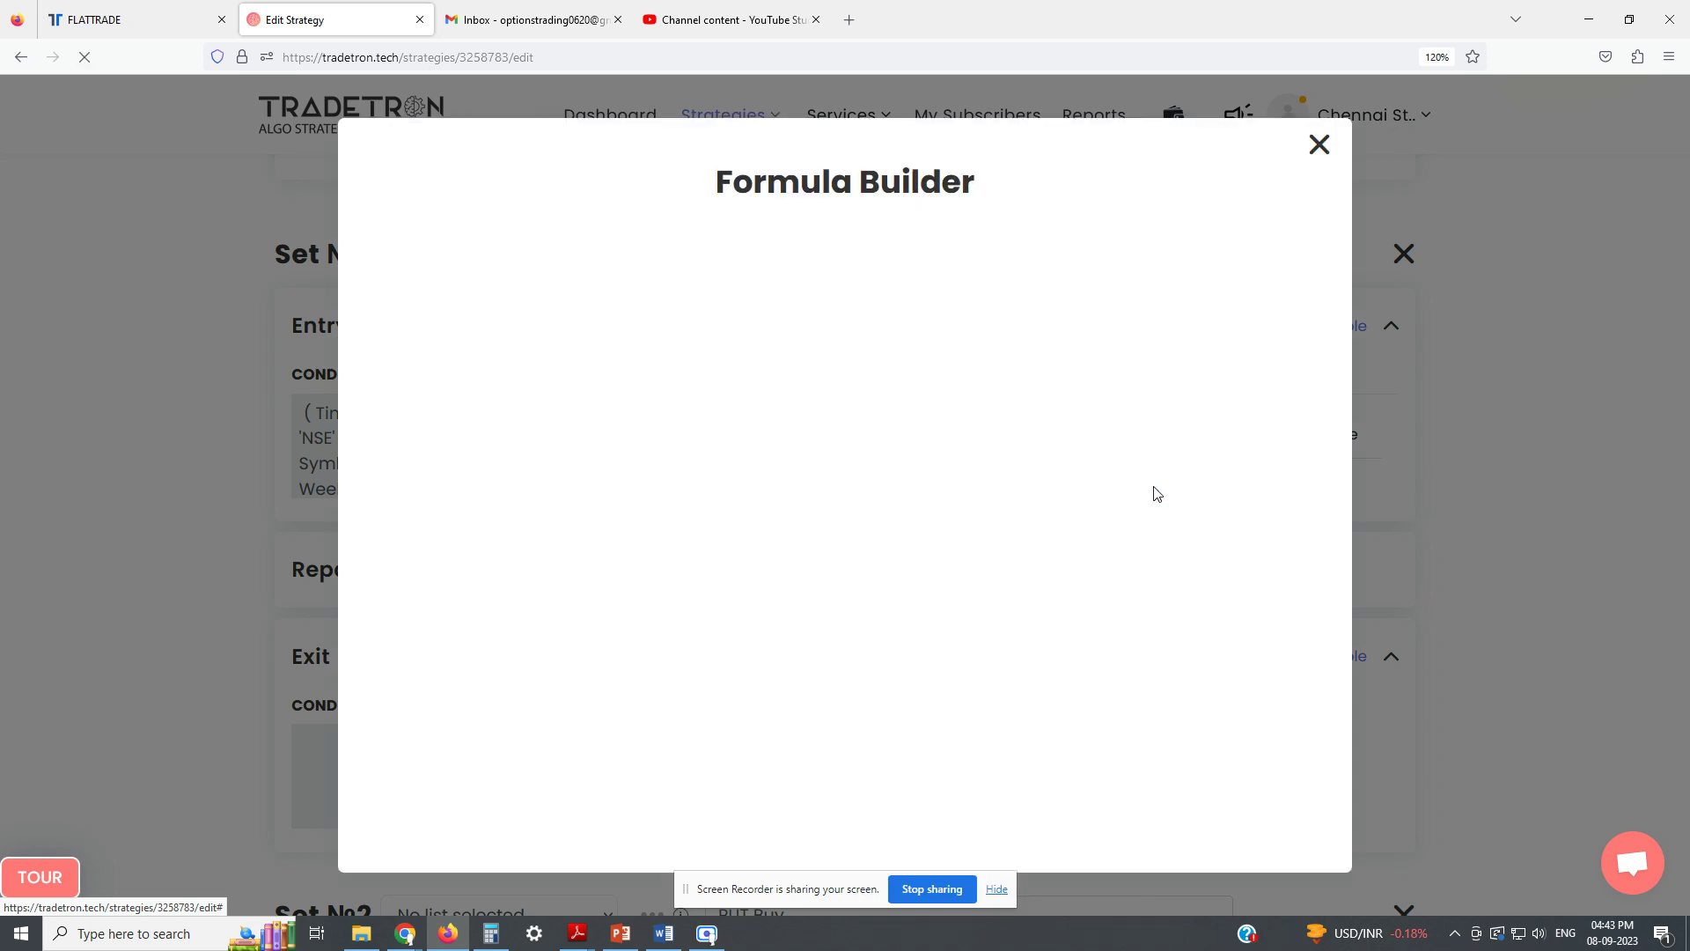
pyautogui.click(493, 299)
pyautogui.write('atm')
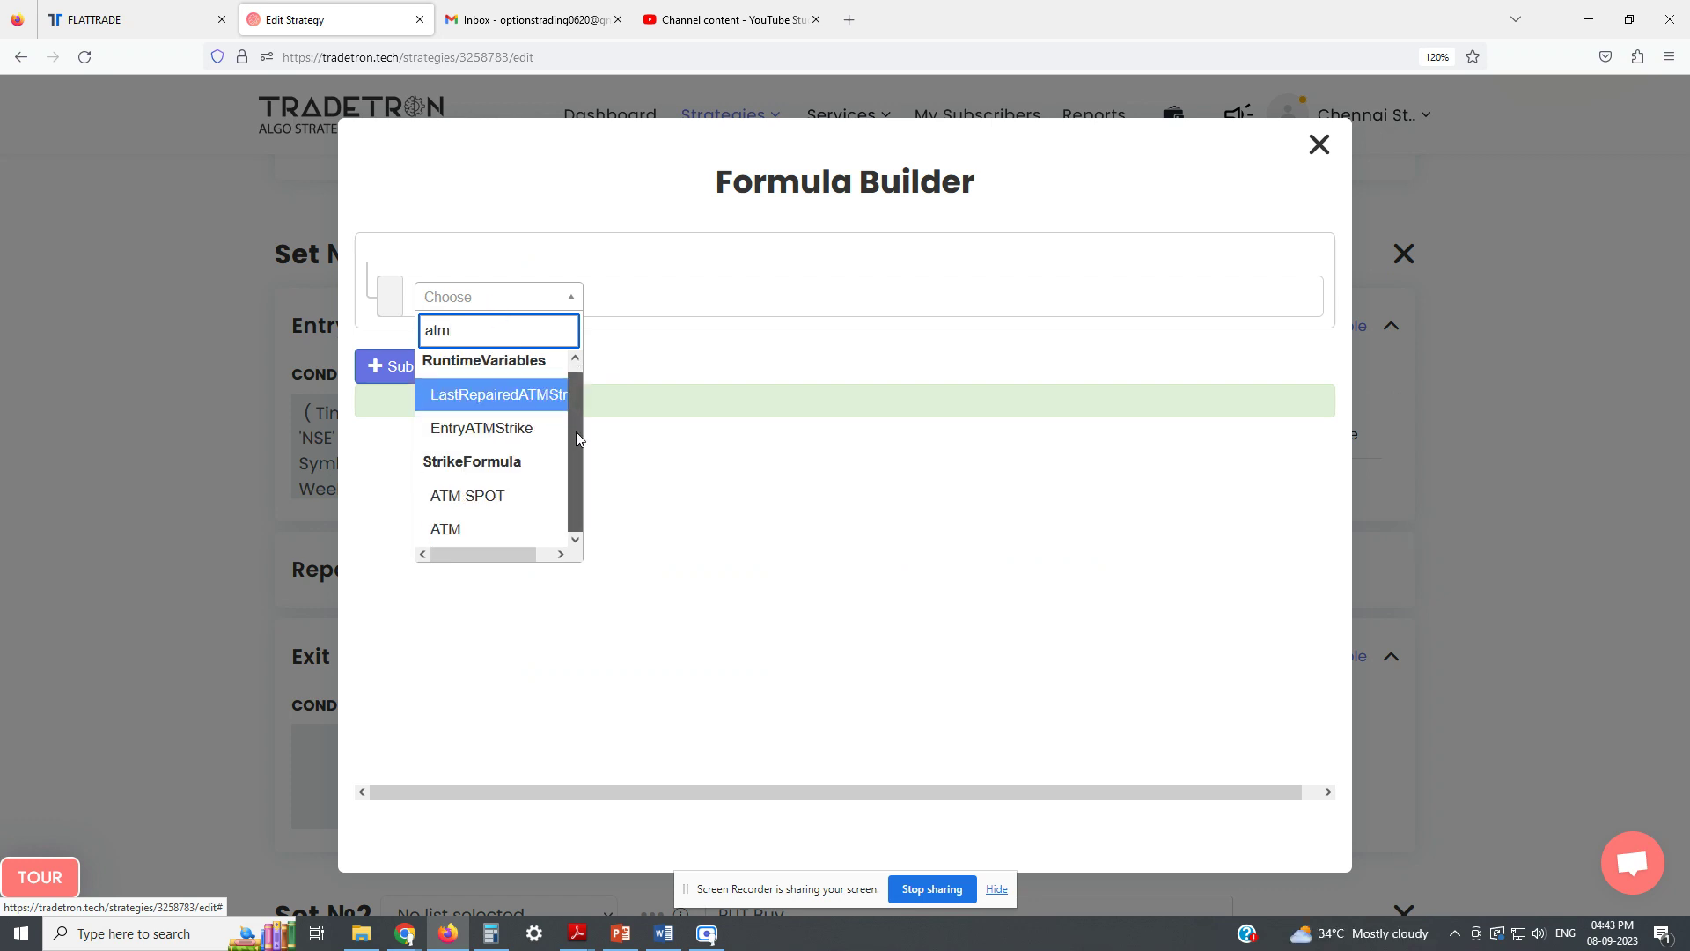
pyautogui.scroll(-1, 540, 483)
pyautogui.click(465, 500)
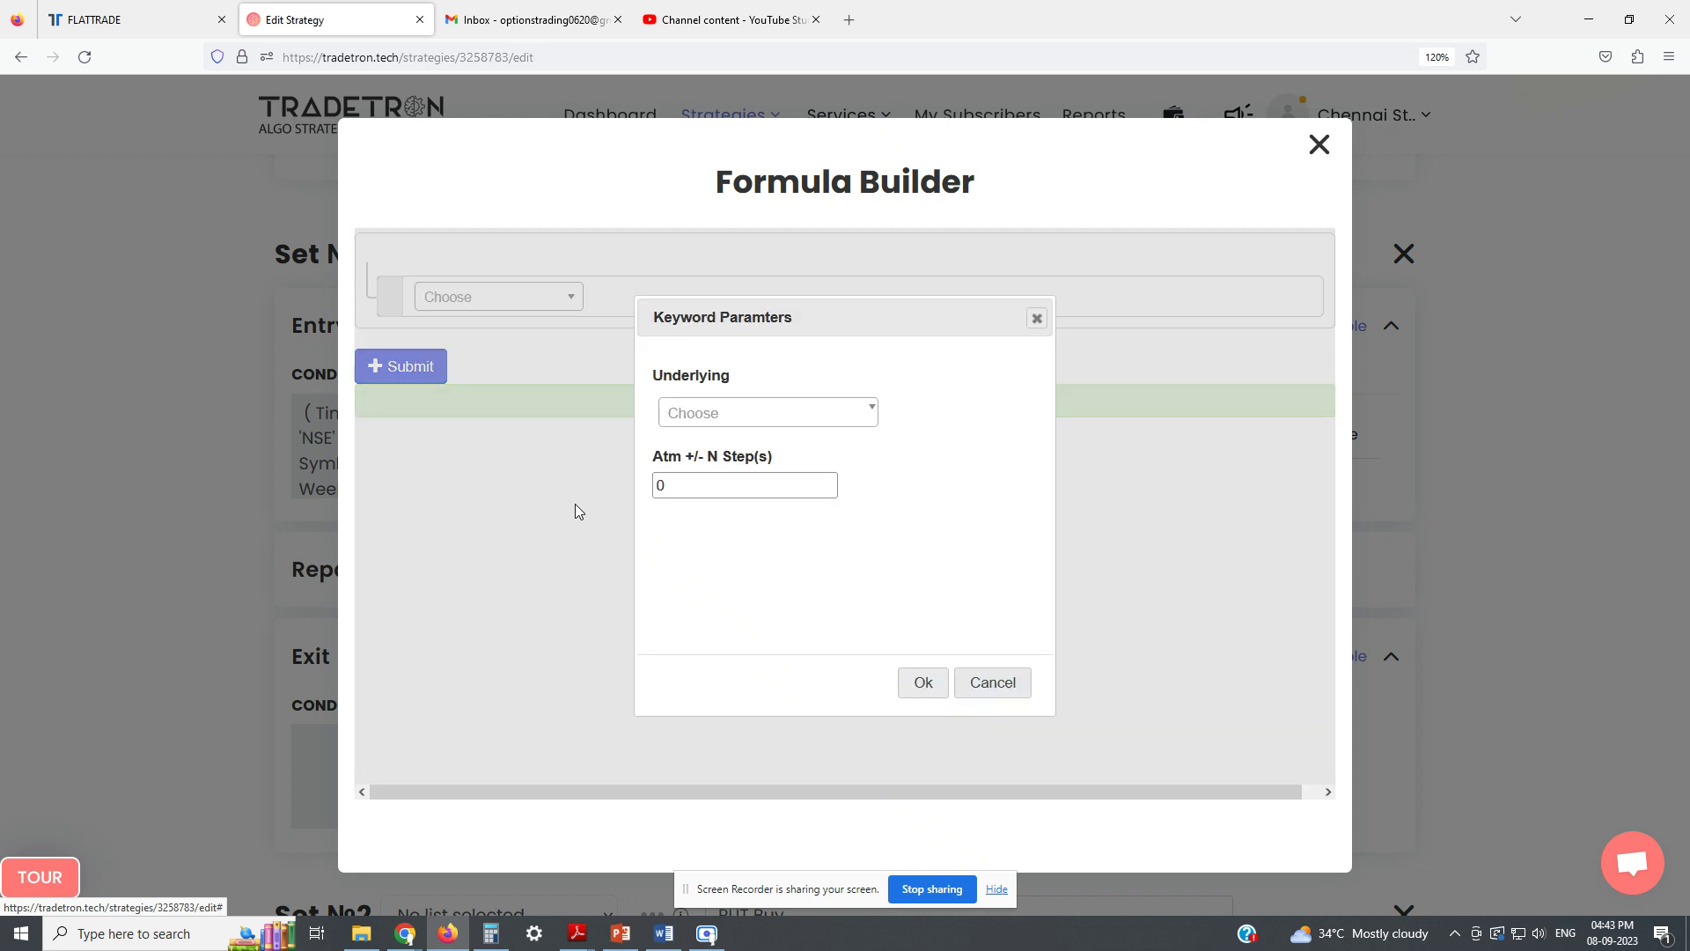
# Complete the ATM SPOT strike formula with underlying NIFTY BANK, and add the finished position to Set 1's entry.
pyautogui.click(713, 421)
pyautogui.write('nifty')
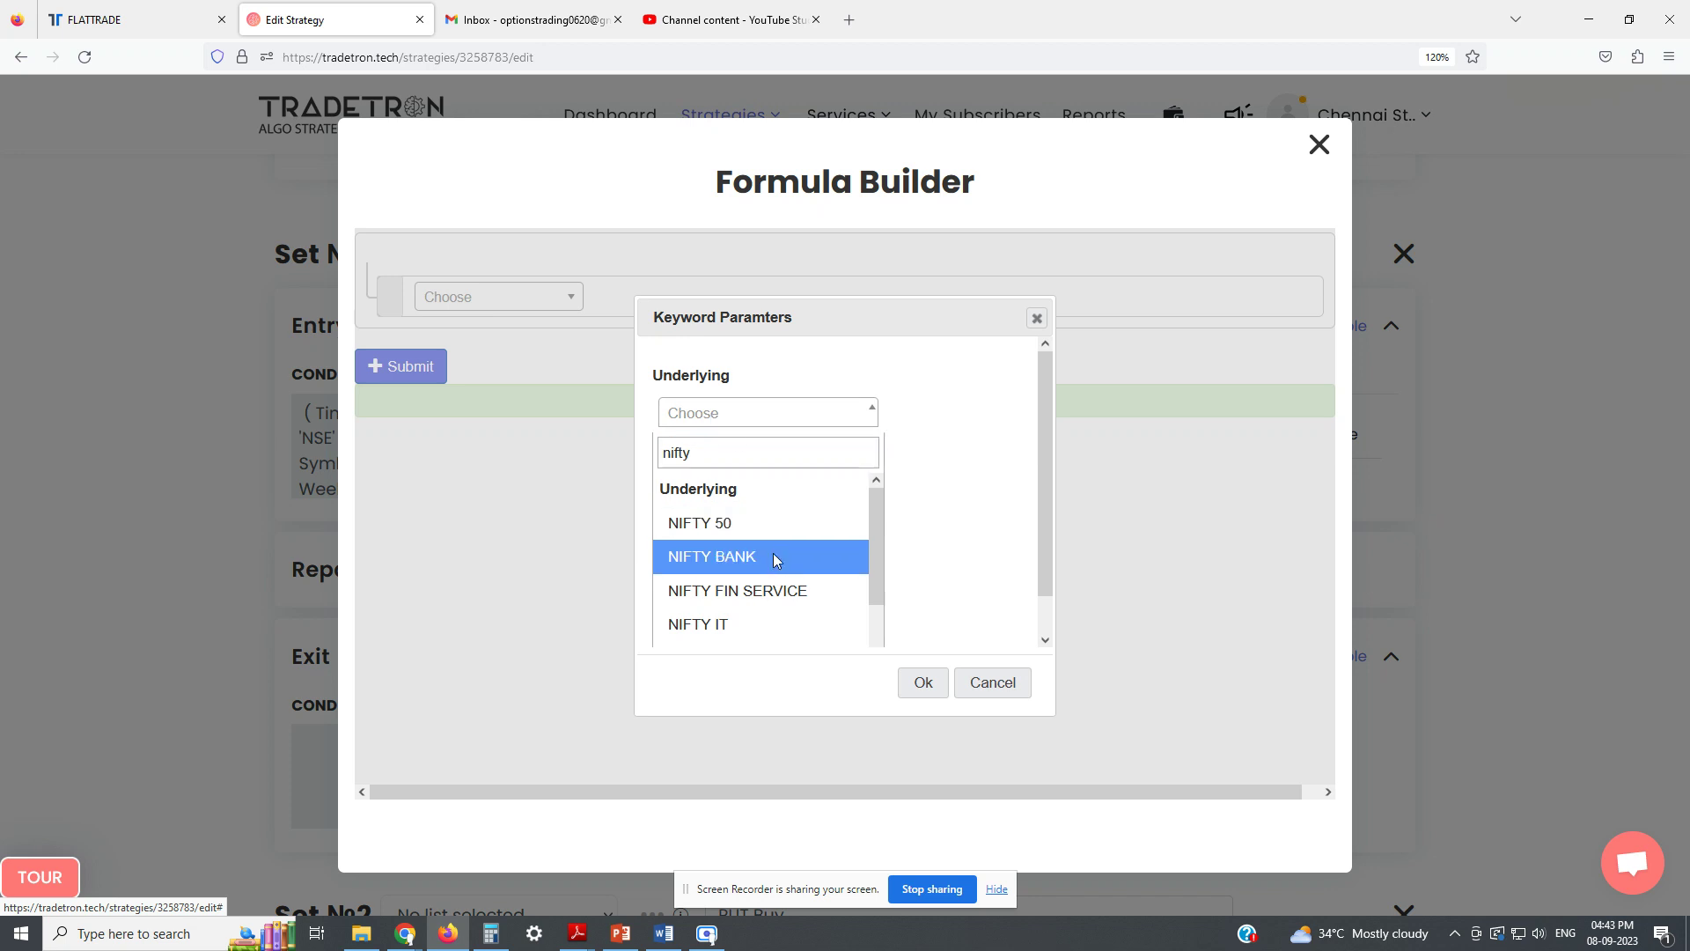
pyautogui.click(774, 557)
pyautogui.click(922, 683)
pyautogui.click(398, 378)
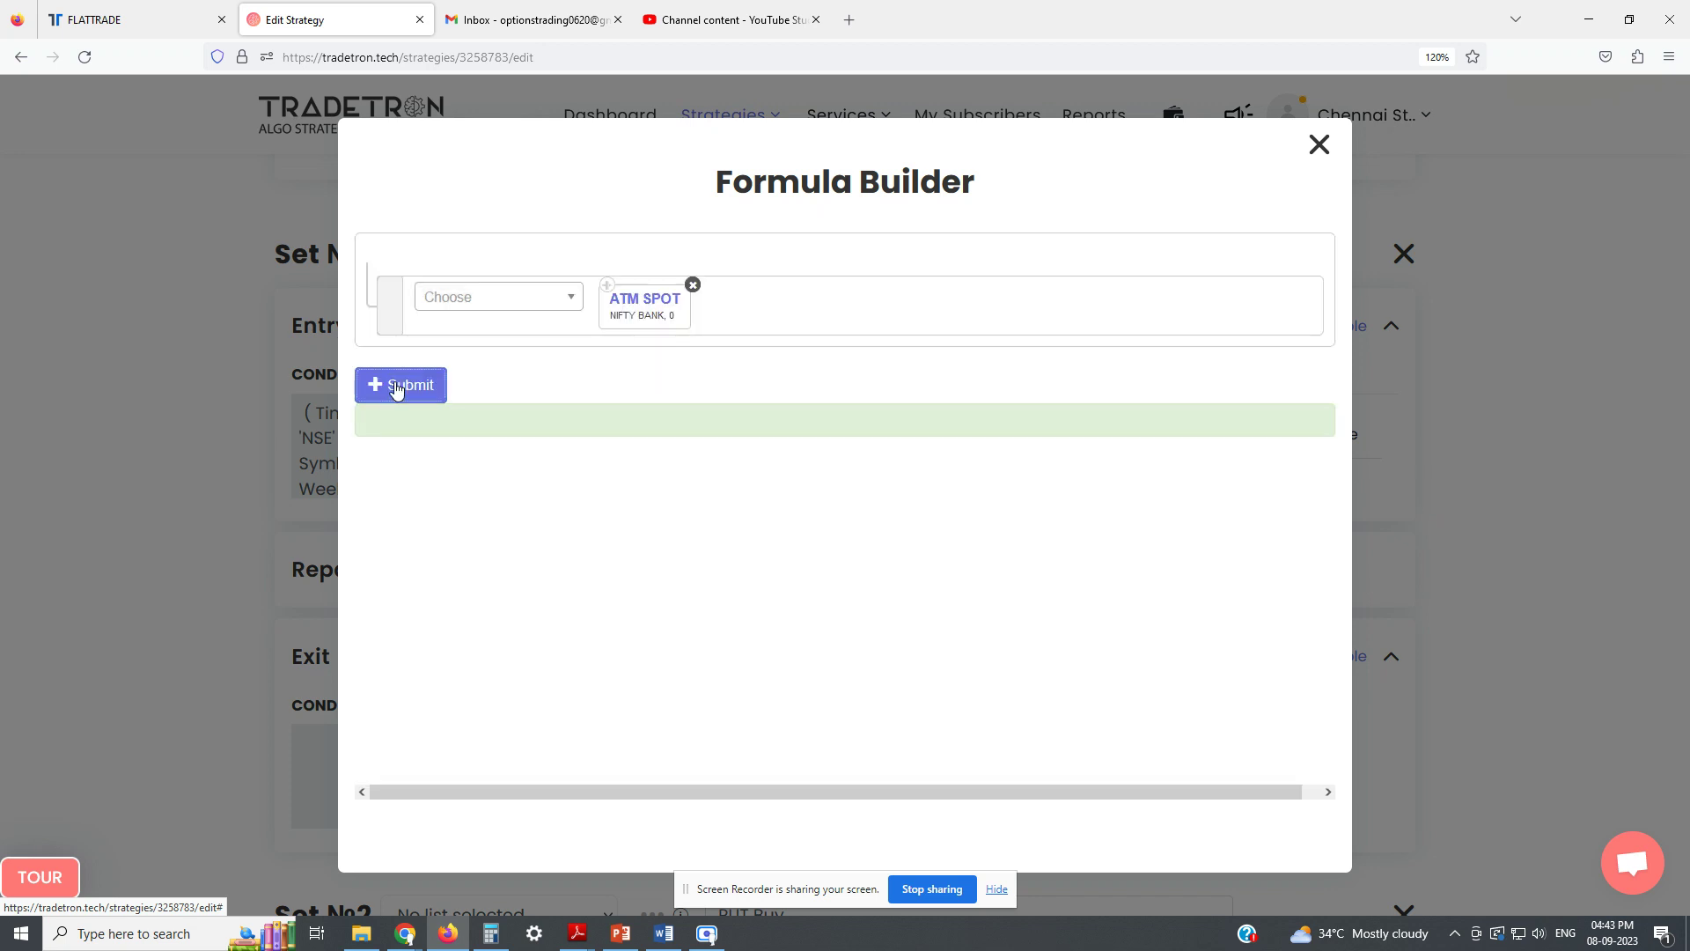
pyautogui.click(1319, 145)
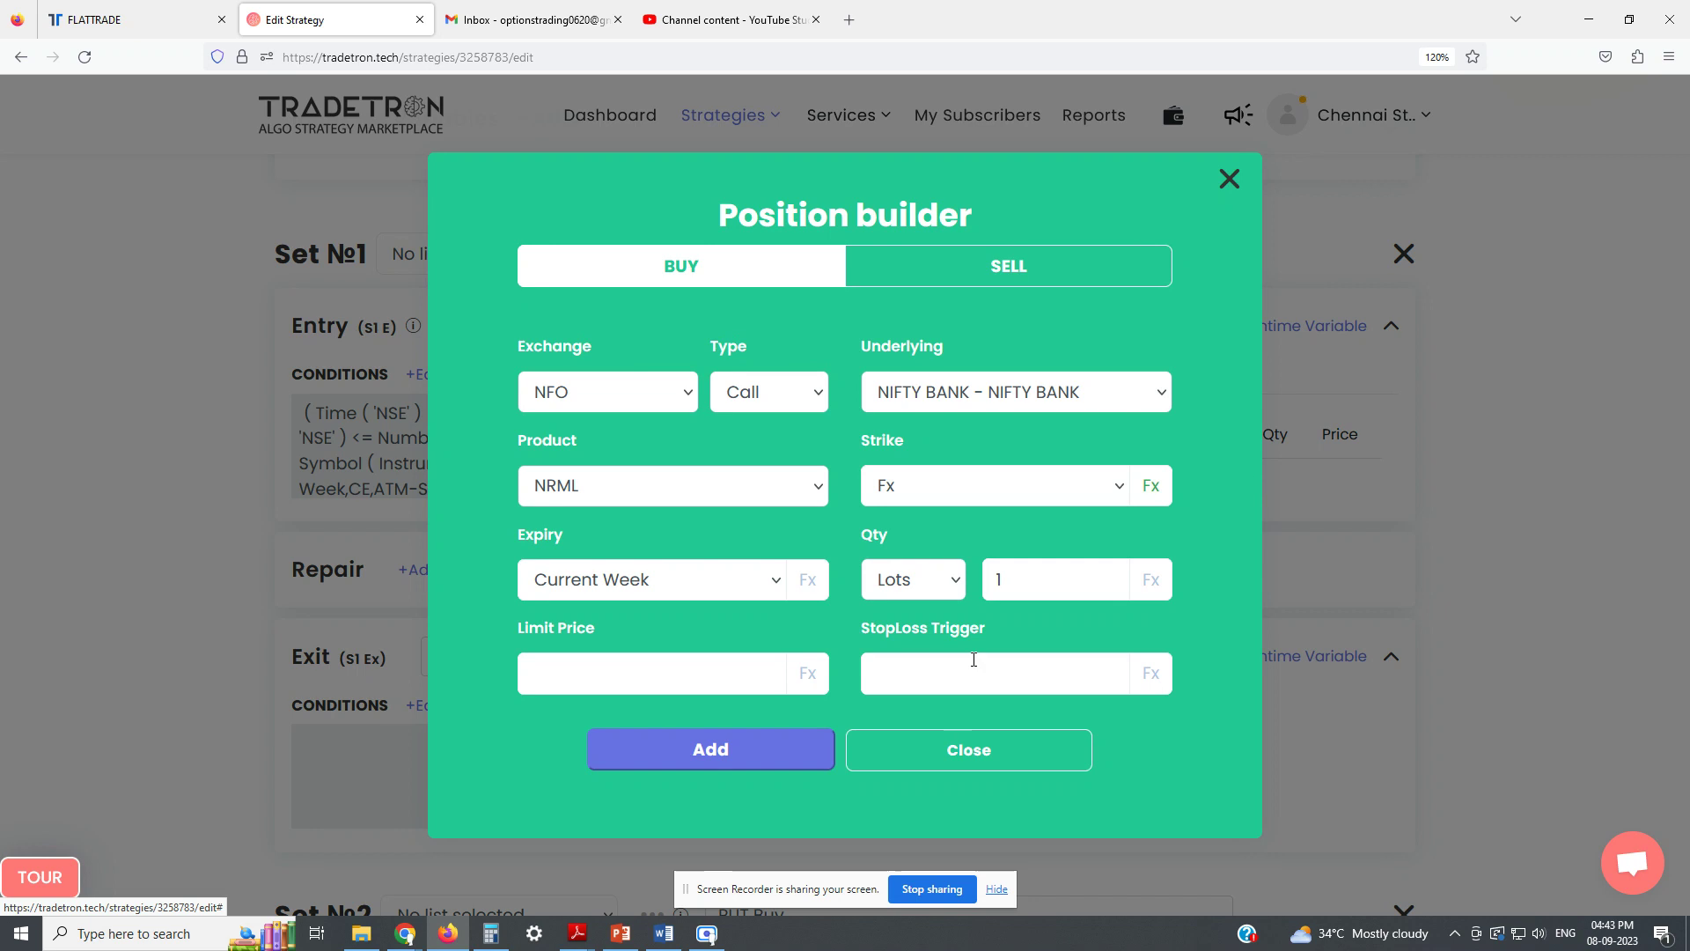
pyautogui.click(735, 751)
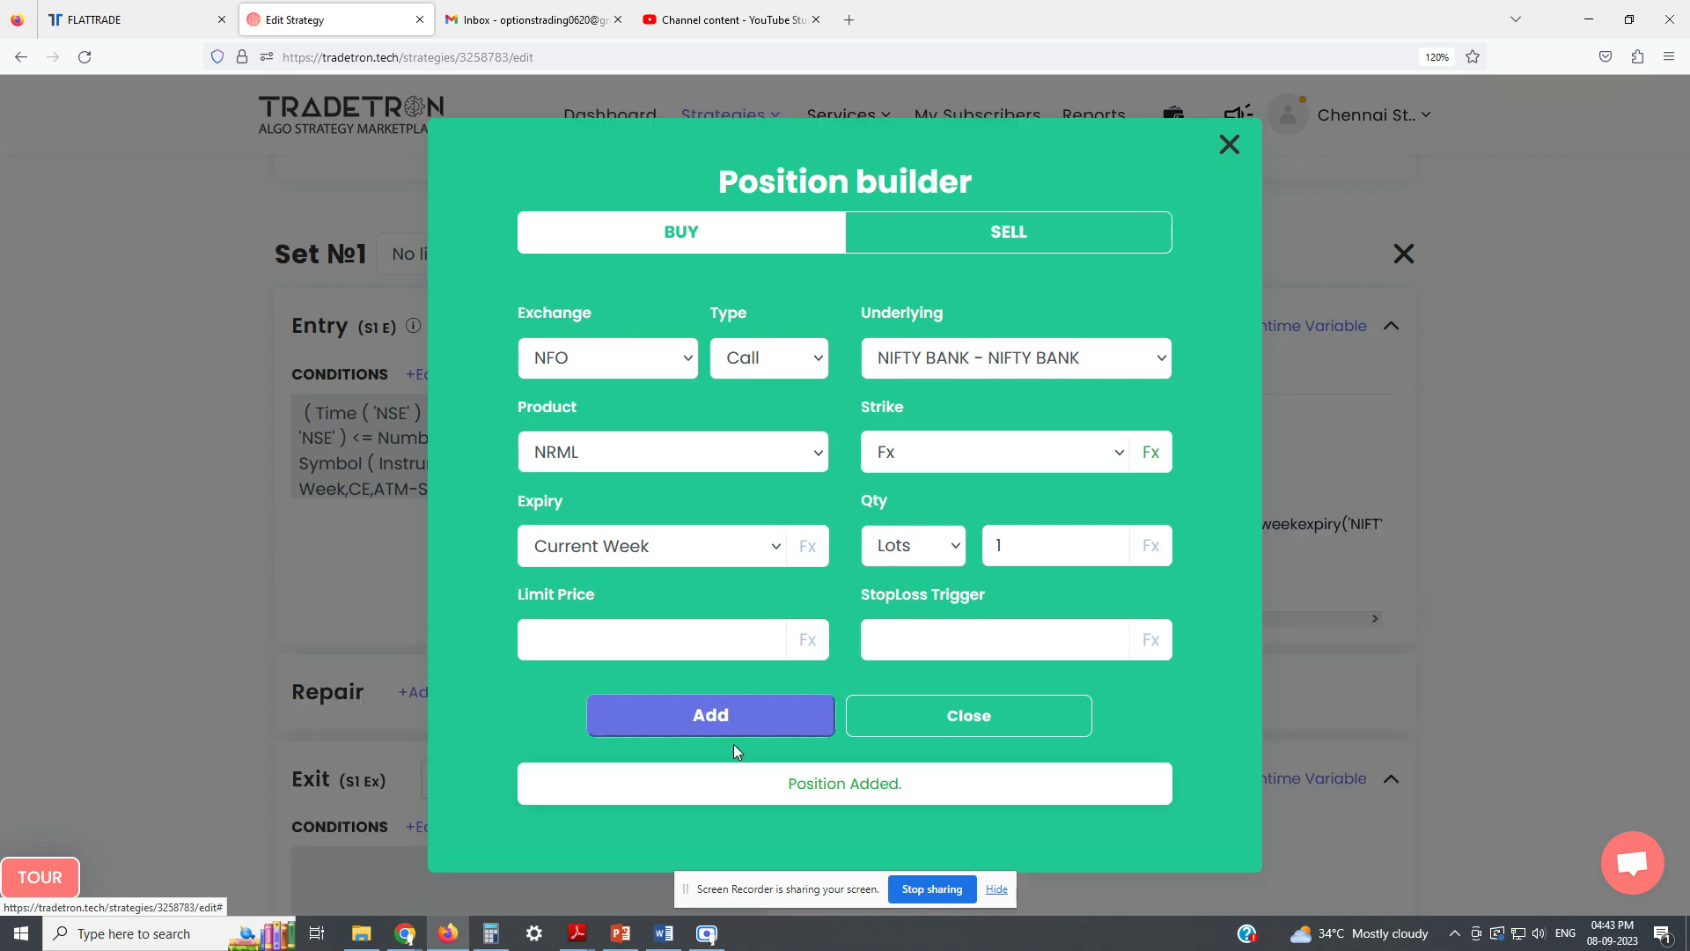
pyautogui.click(946, 720)
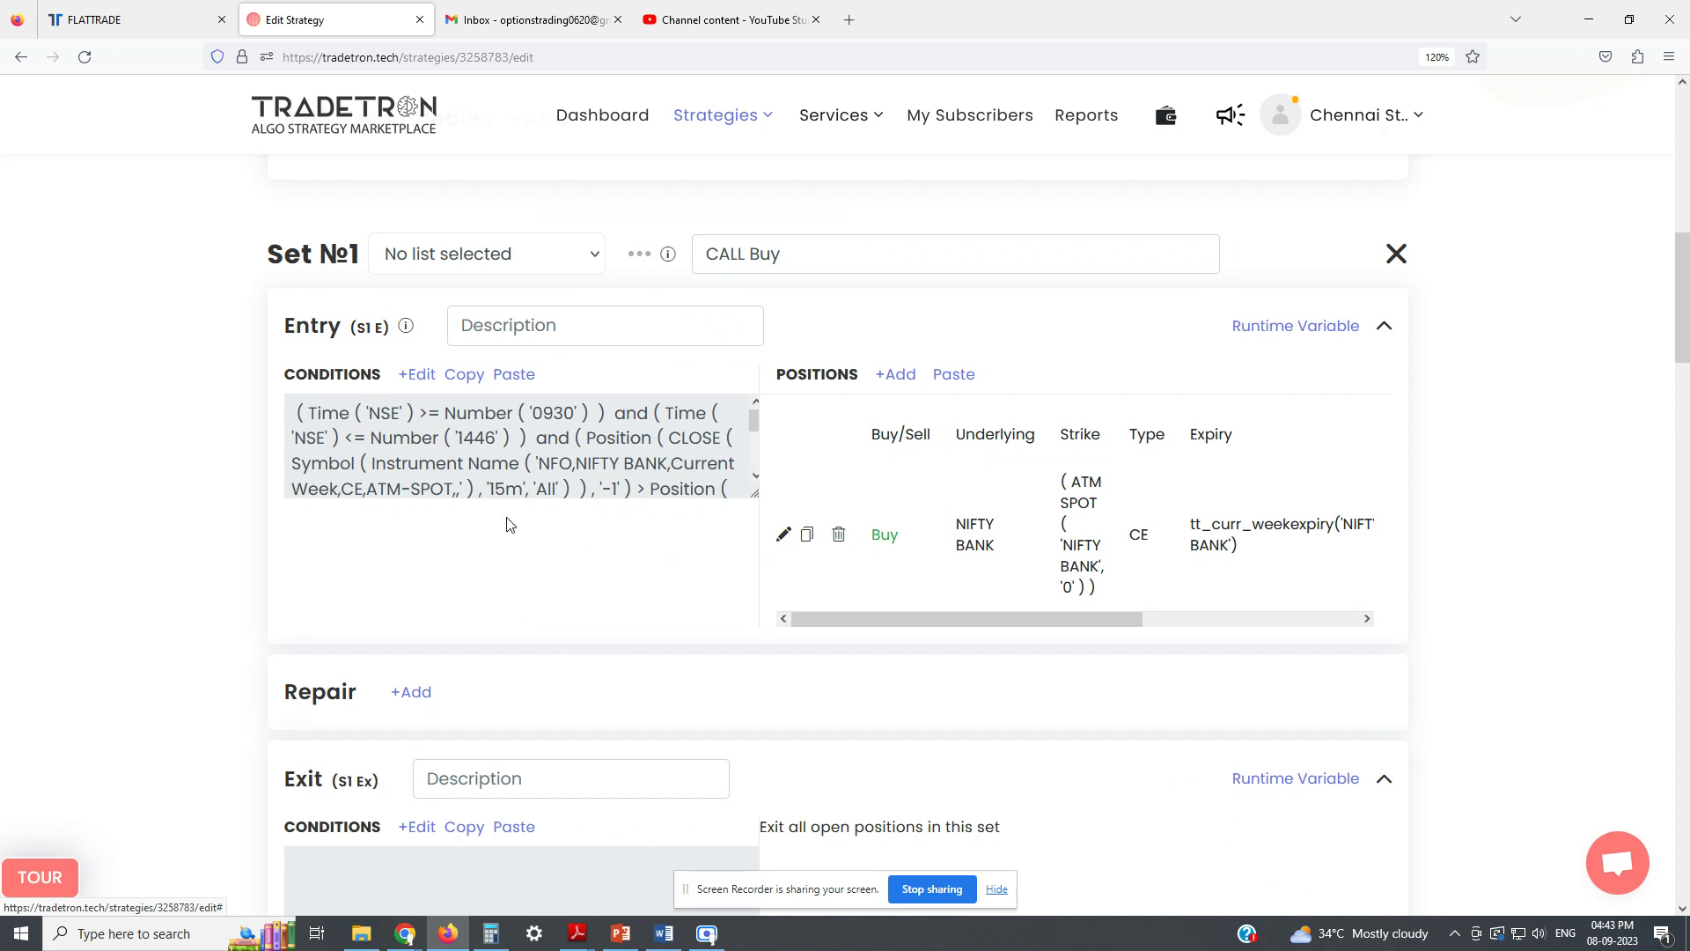
# Edit Set 1's exit conditions and choose the technical Position keyword for the first condition.
pyautogui.scroll(-4, 170, 561)
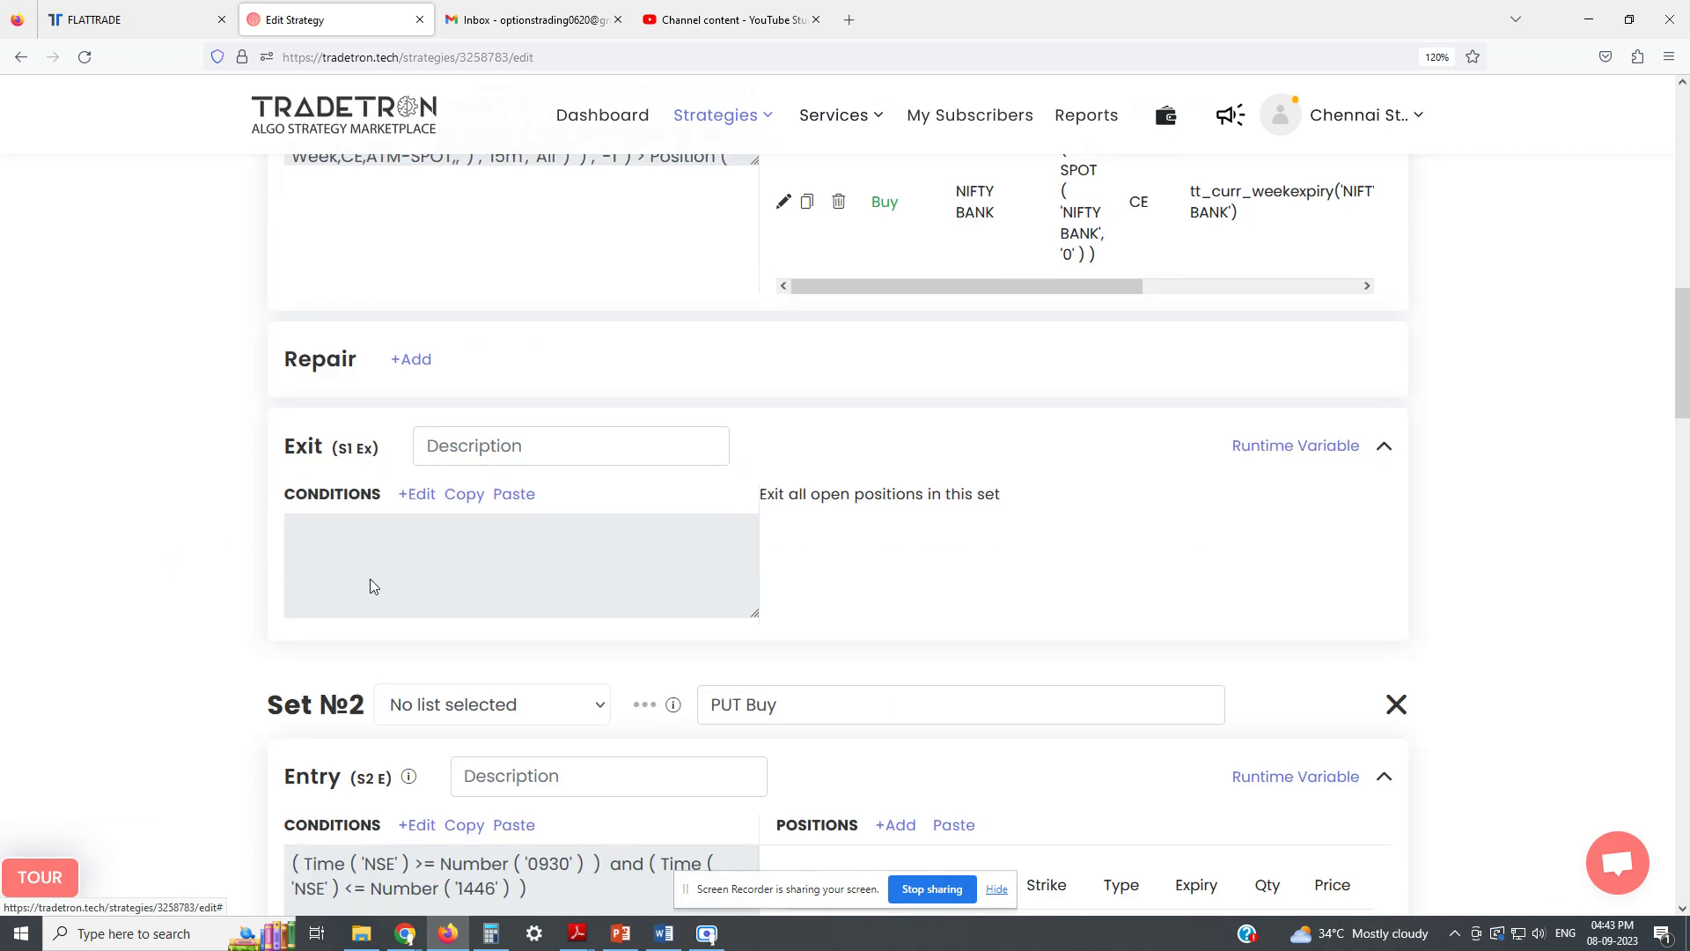
pyautogui.scroll(1, 387, 585)
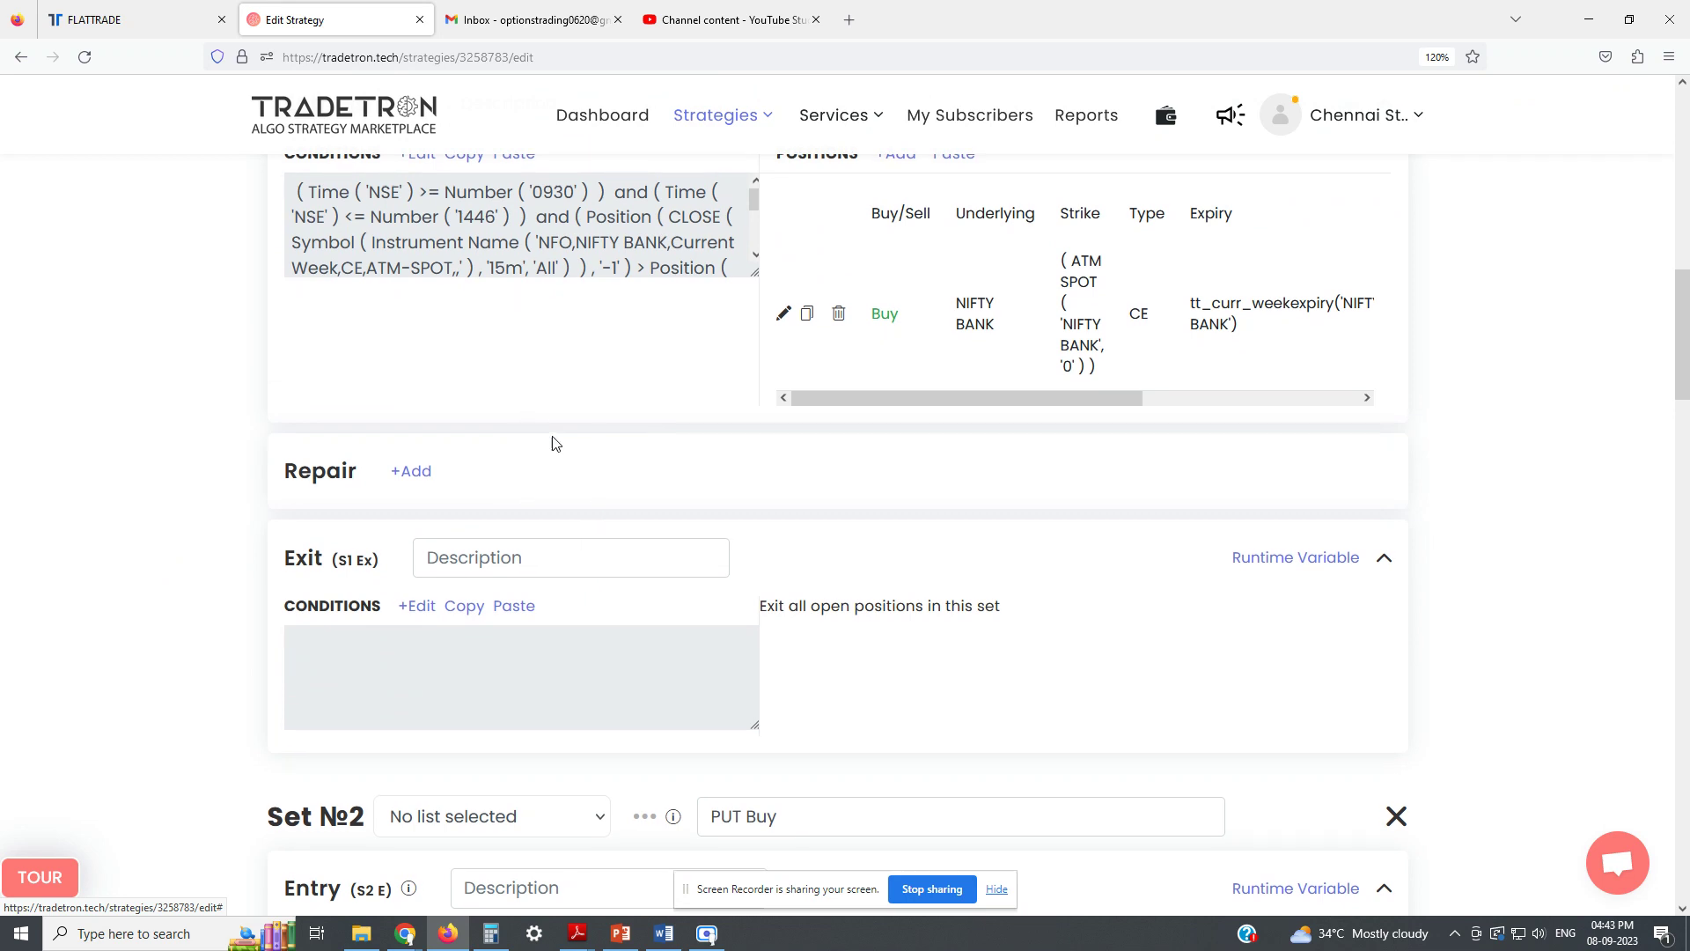
pyautogui.scroll(2, 554, 444)
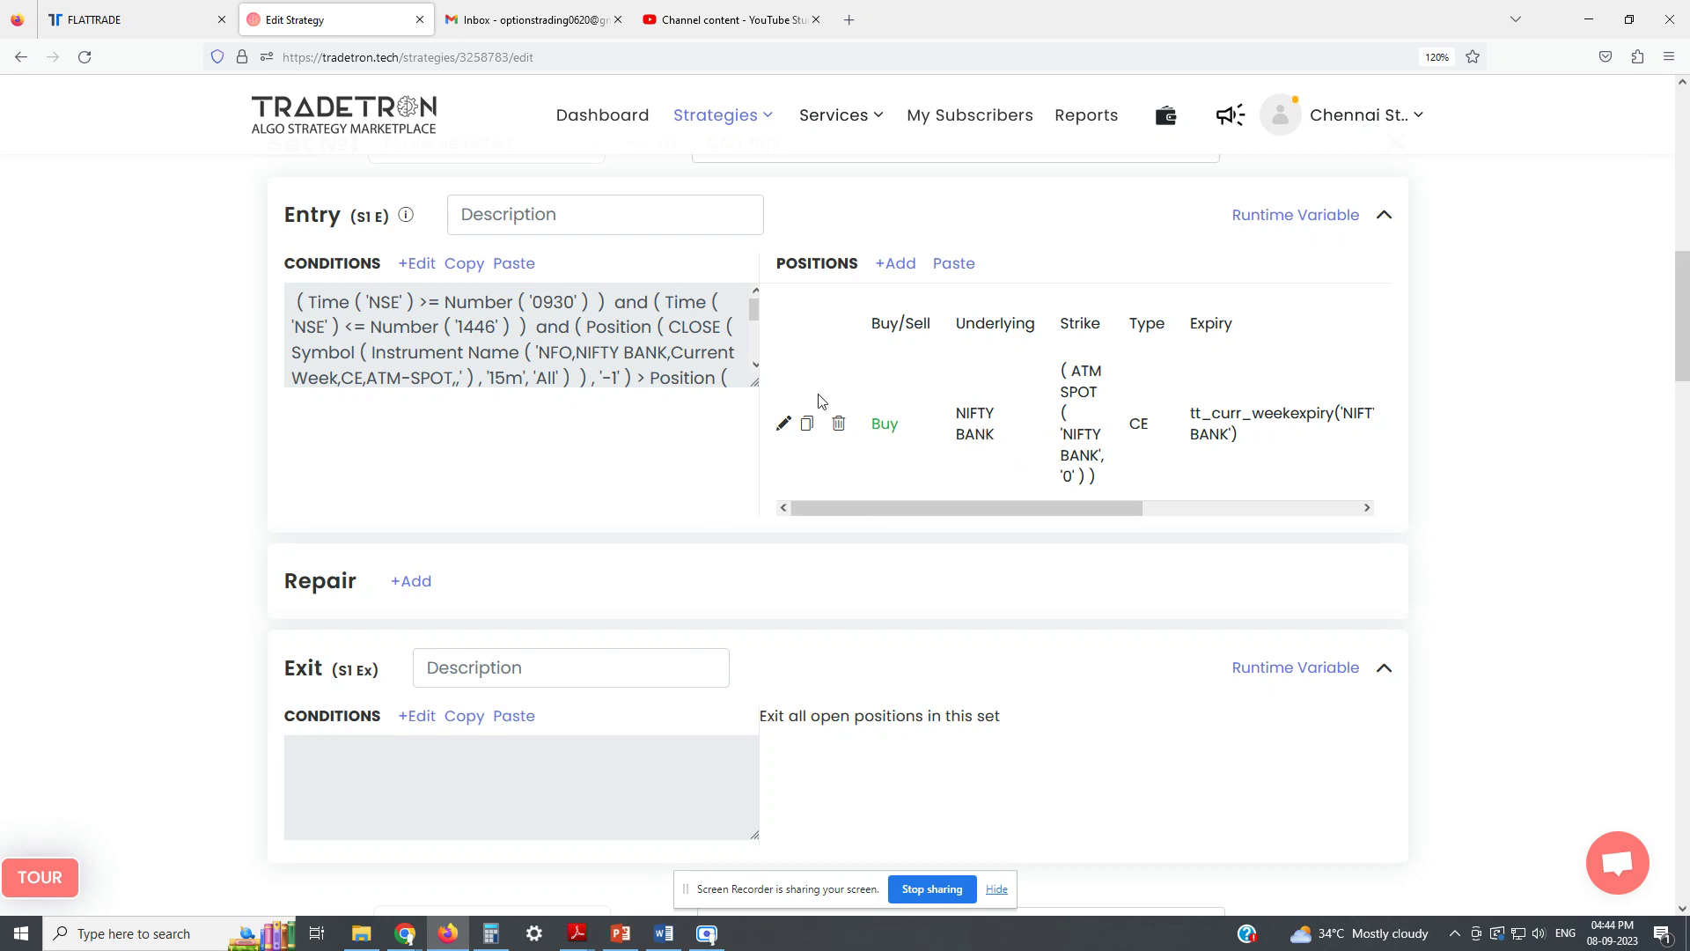
pyautogui.scroll(-1, 819, 401)
pyautogui.click(411, 608)
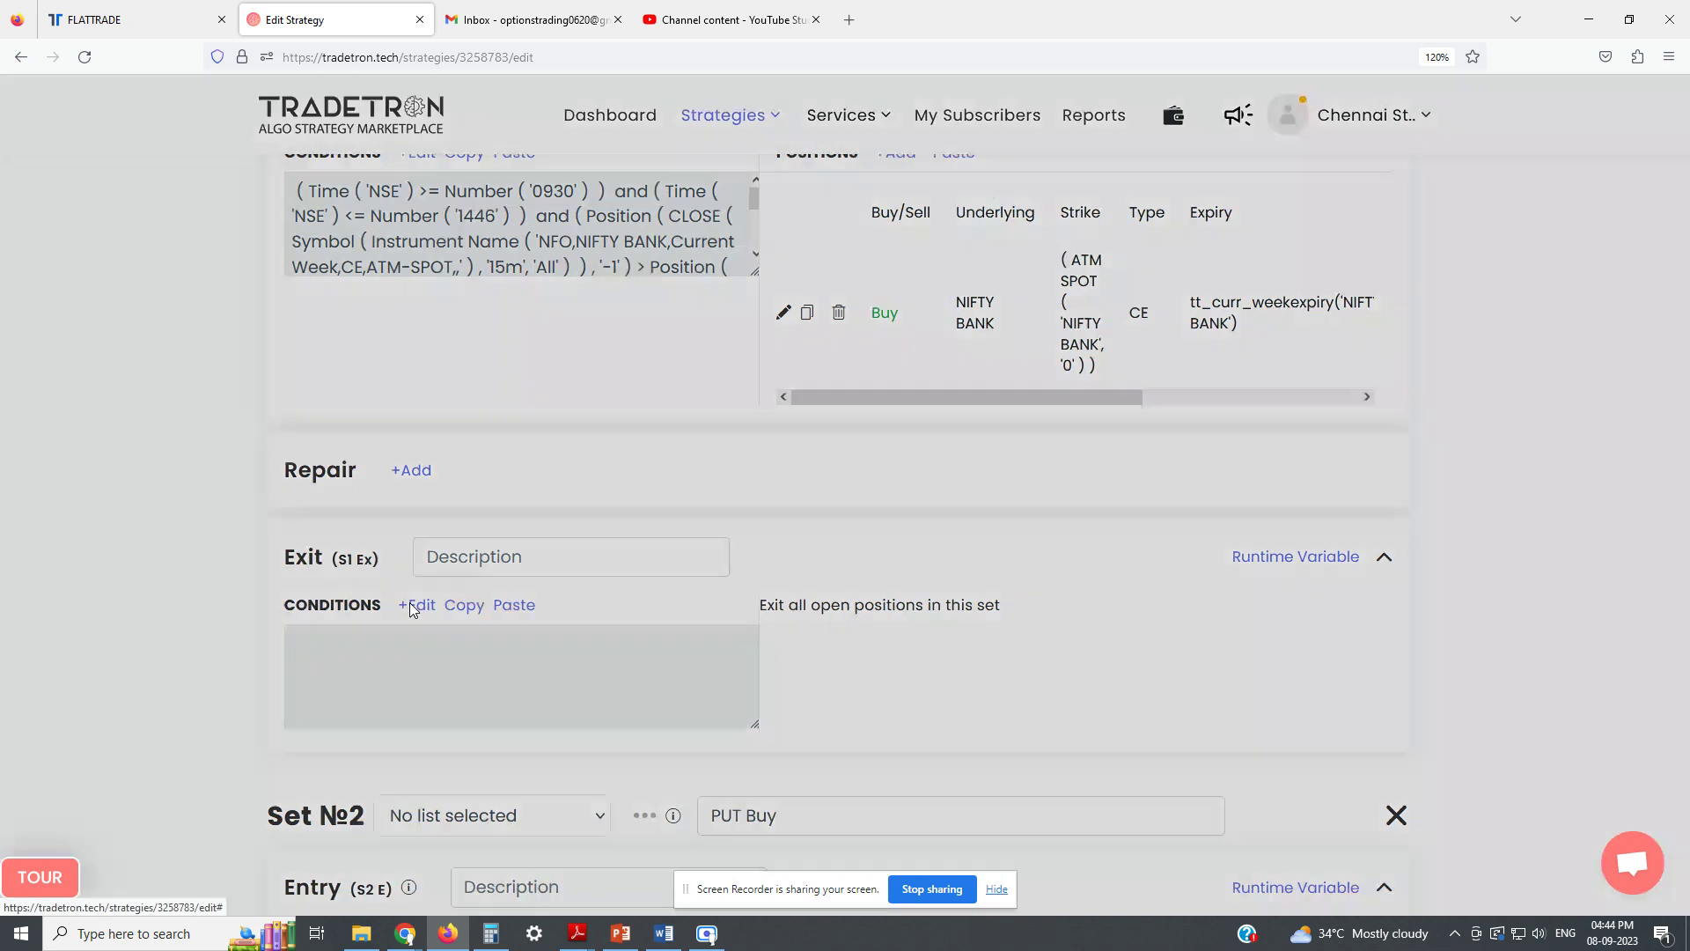
pyautogui.click(581, 314)
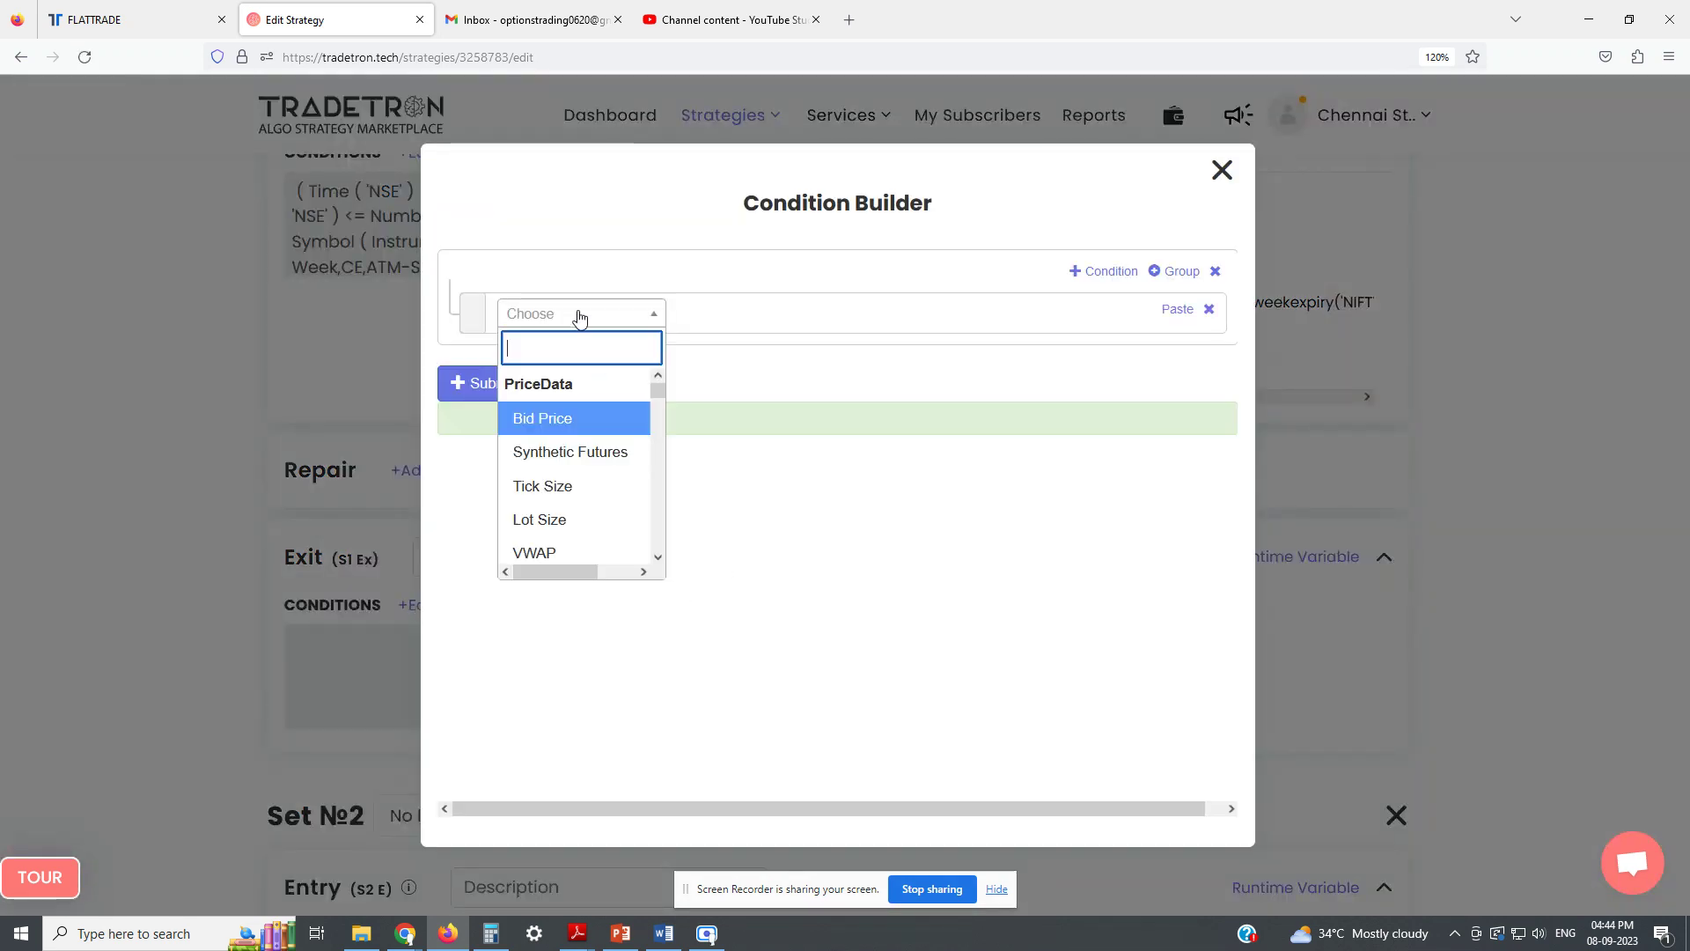
pyautogui.write('posi')
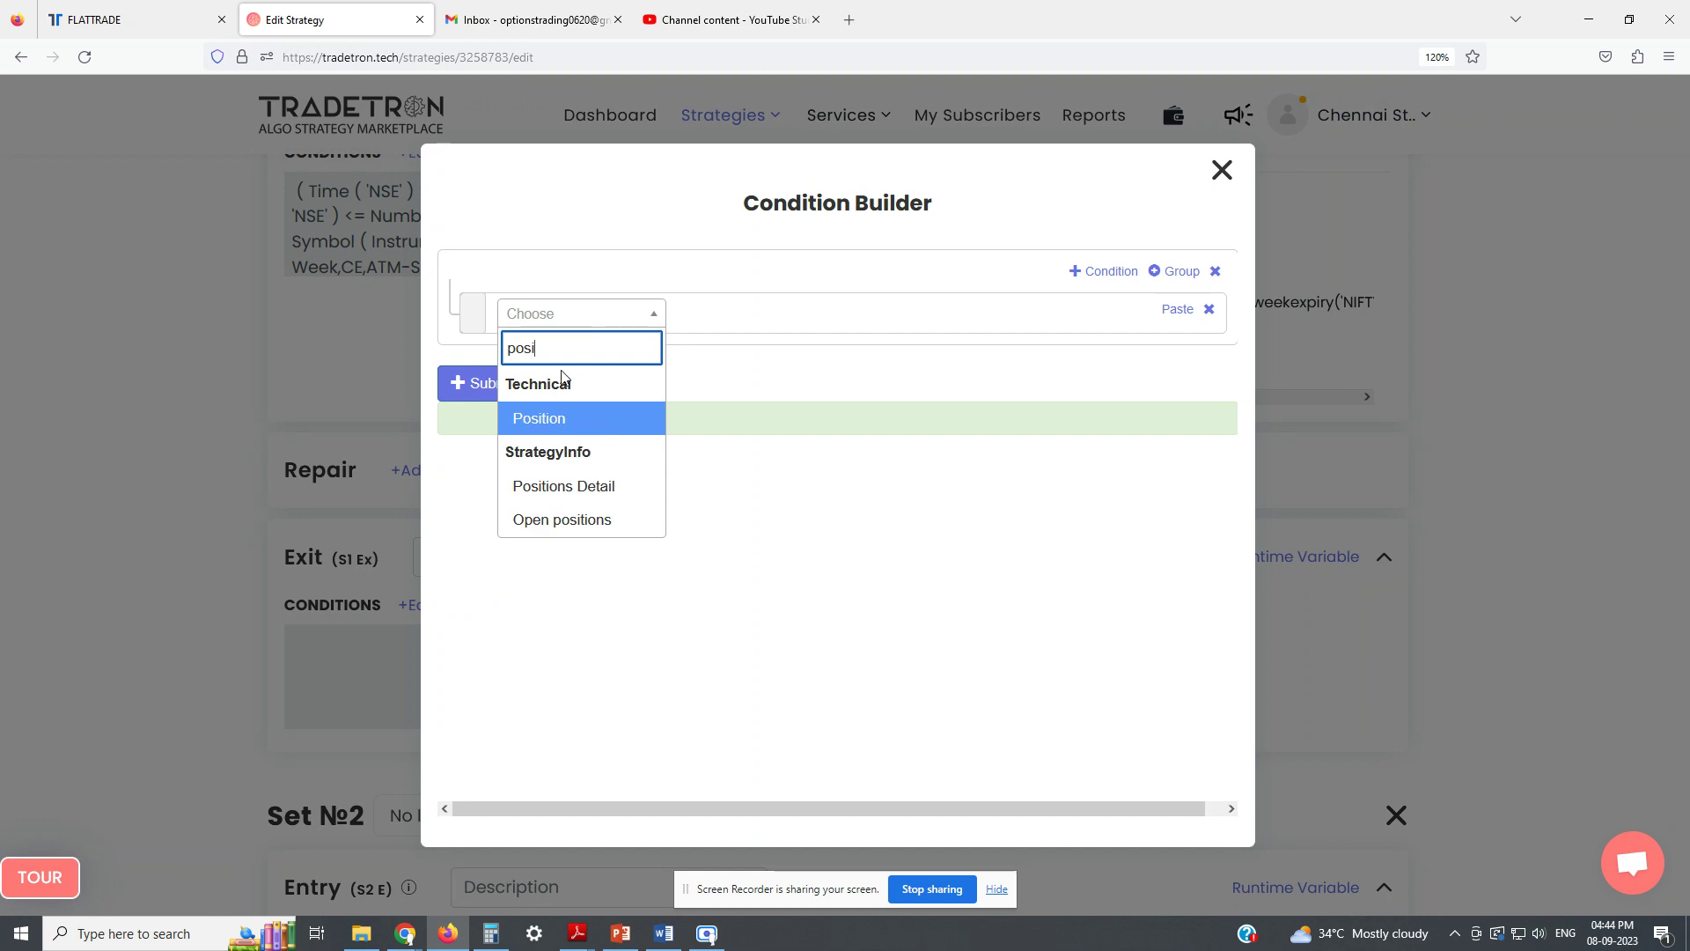
pyautogui.click(565, 420)
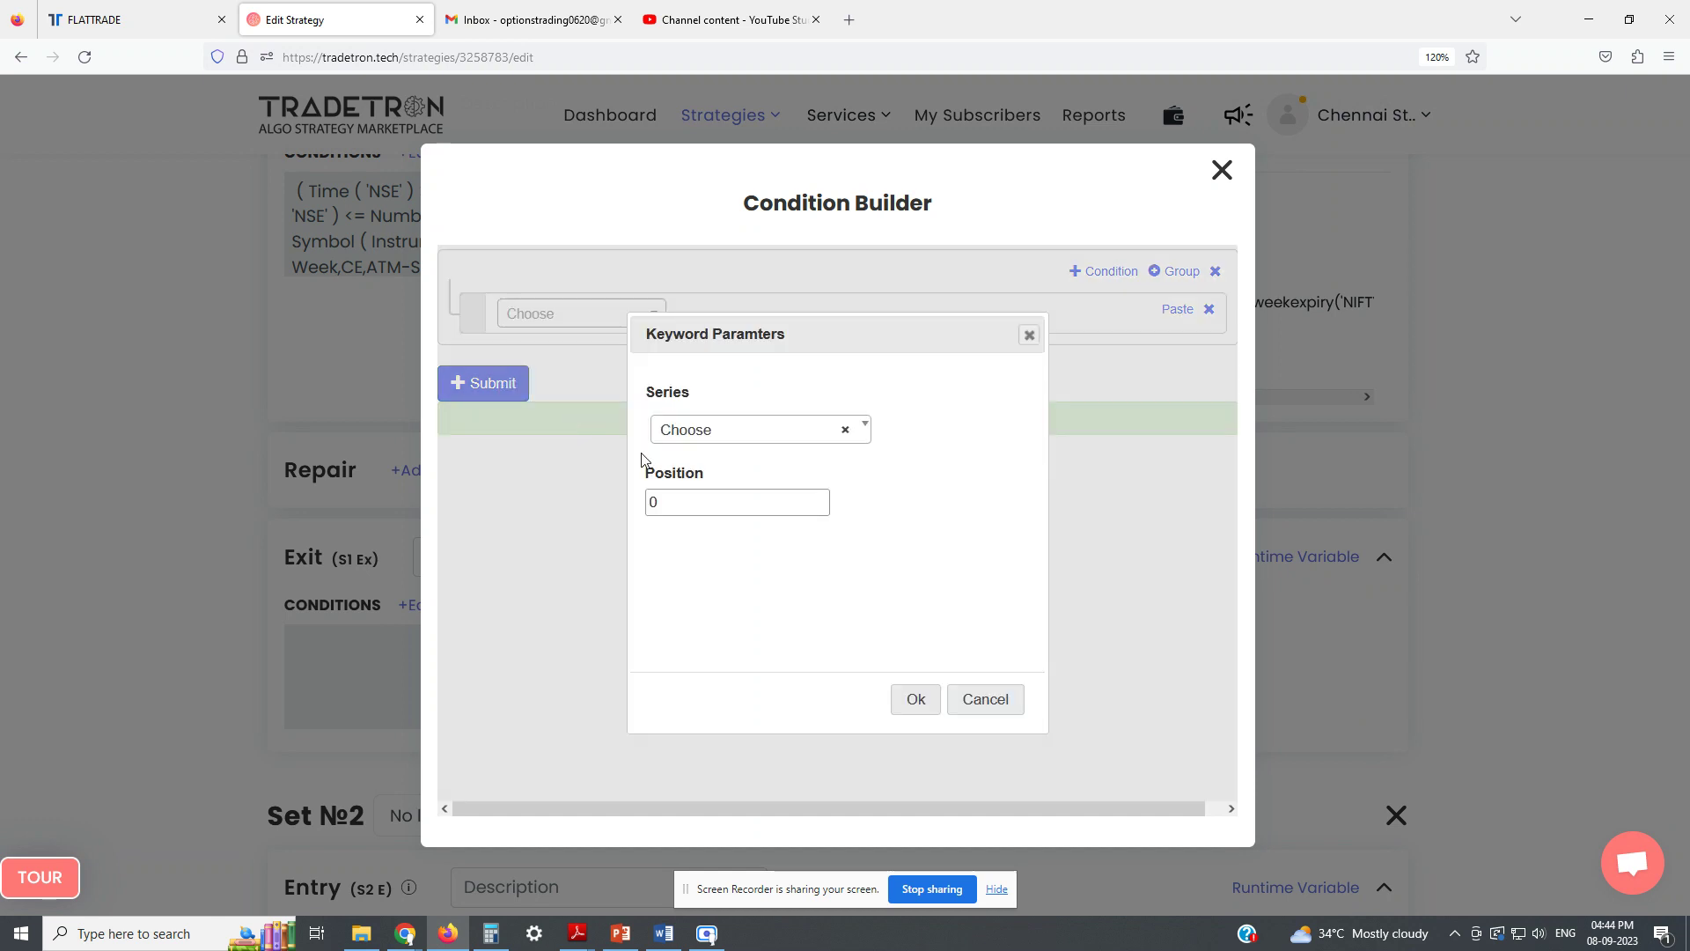
# Set the Position keyword's series to CLOSE and its position to -1, and confirm the parameters.
pyautogui.click(682, 433)
pyautogui.write('clos')
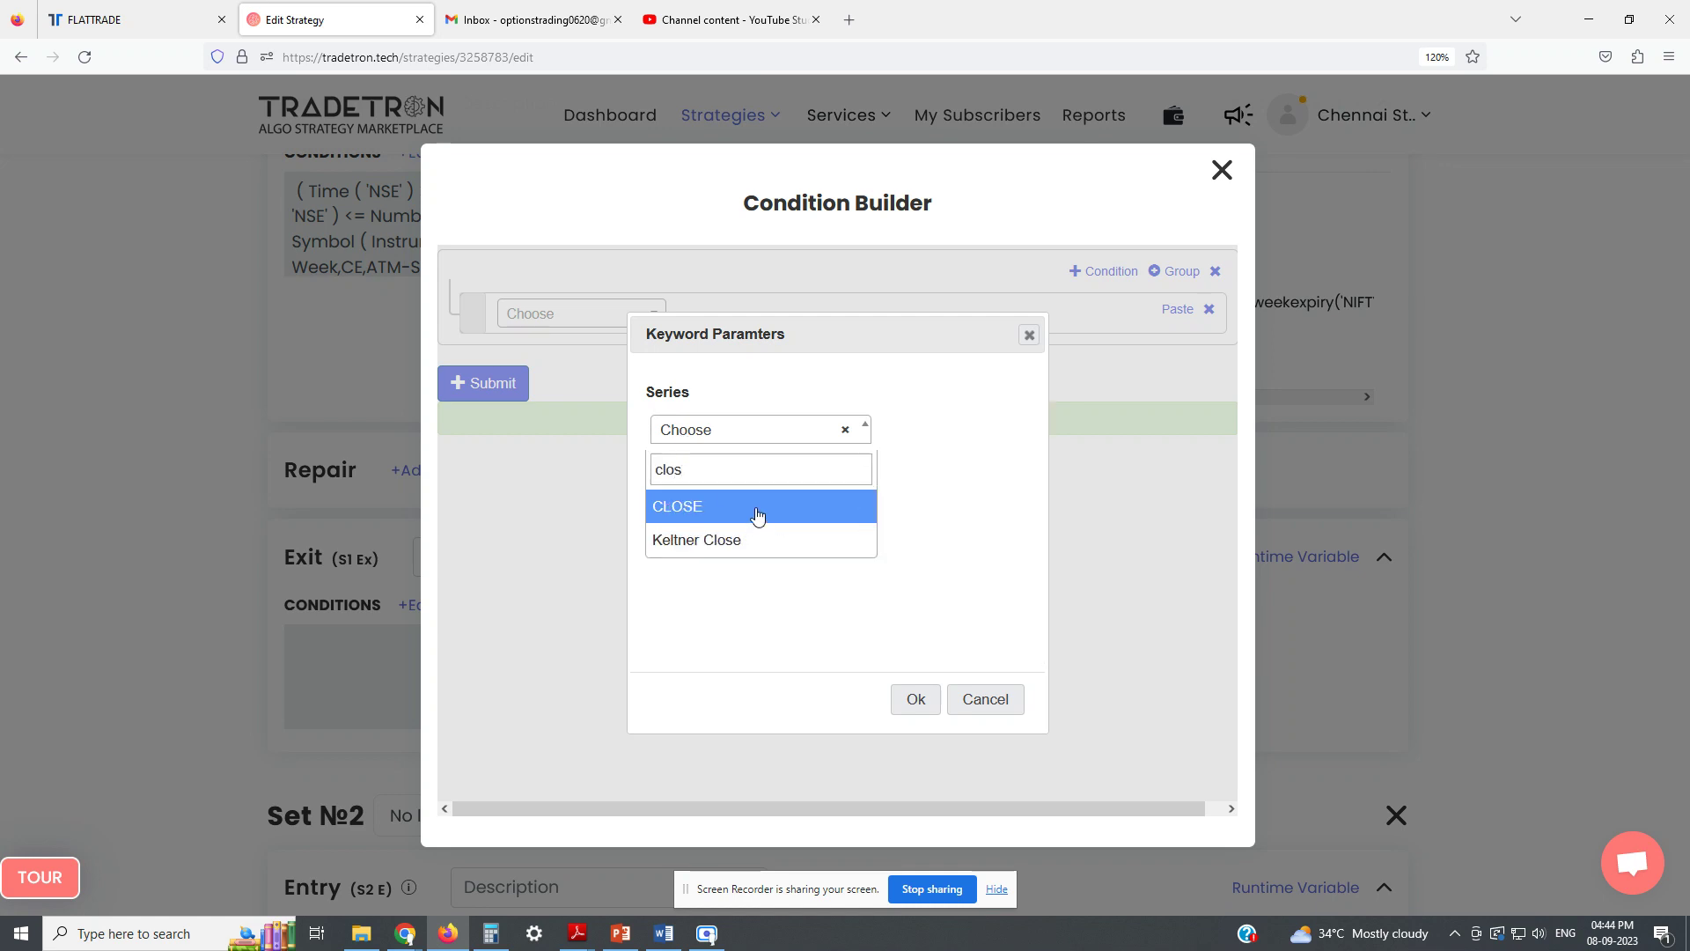
pyautogui.click(755, 511)
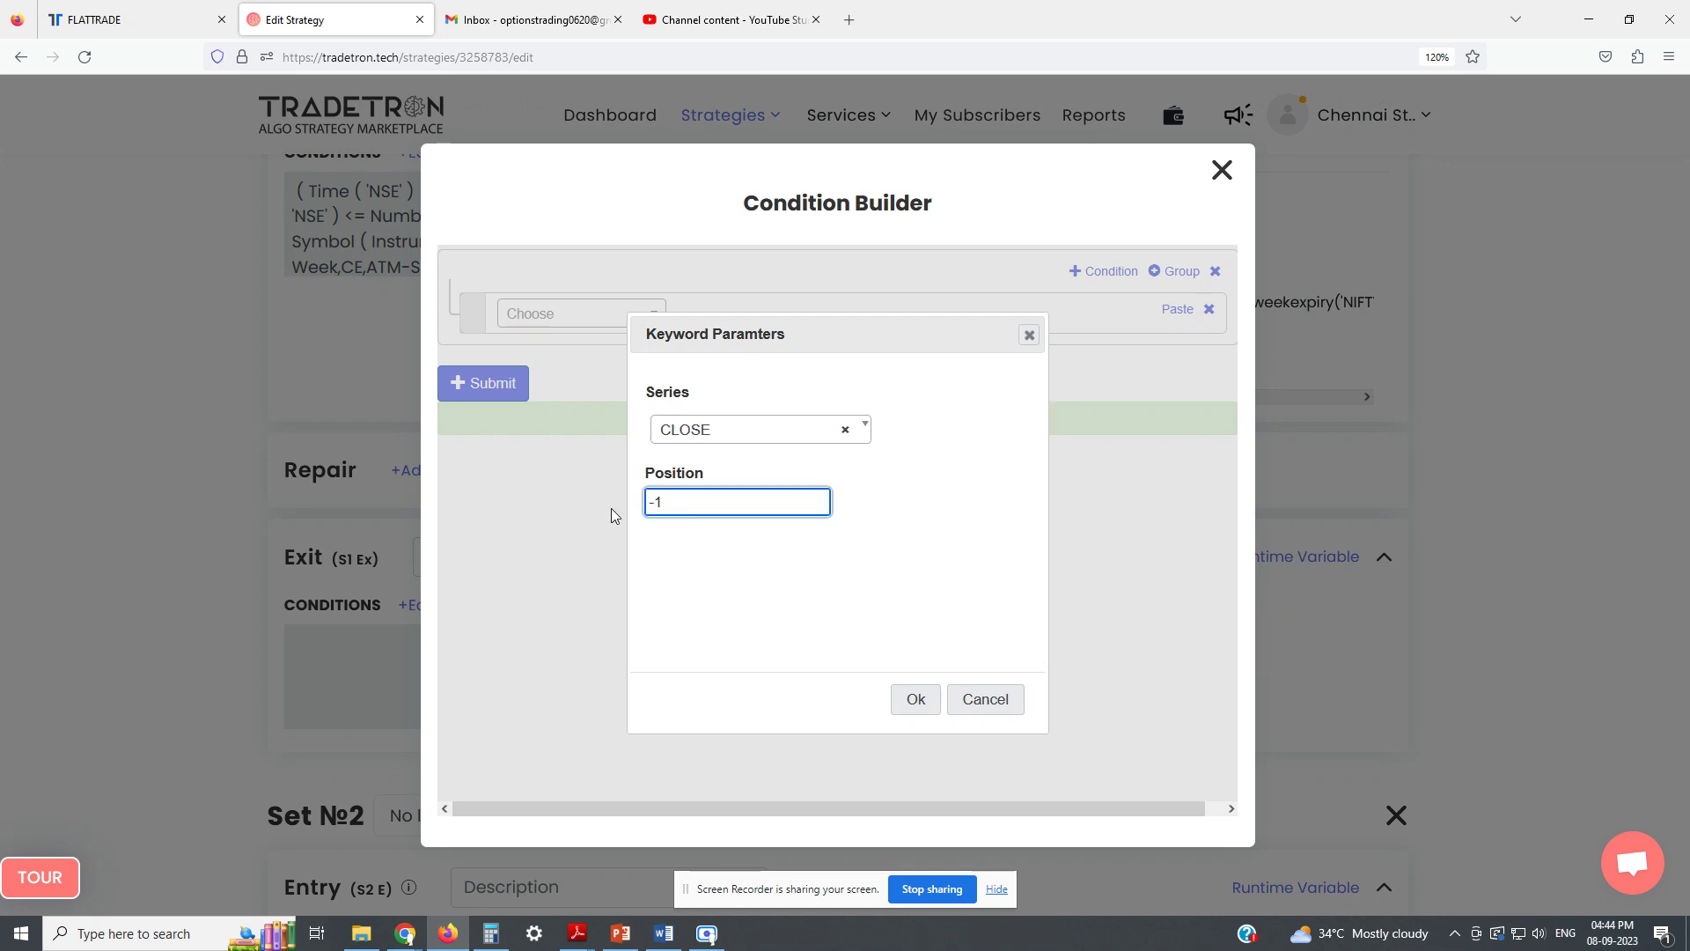
pyautogui.click(912, 700)
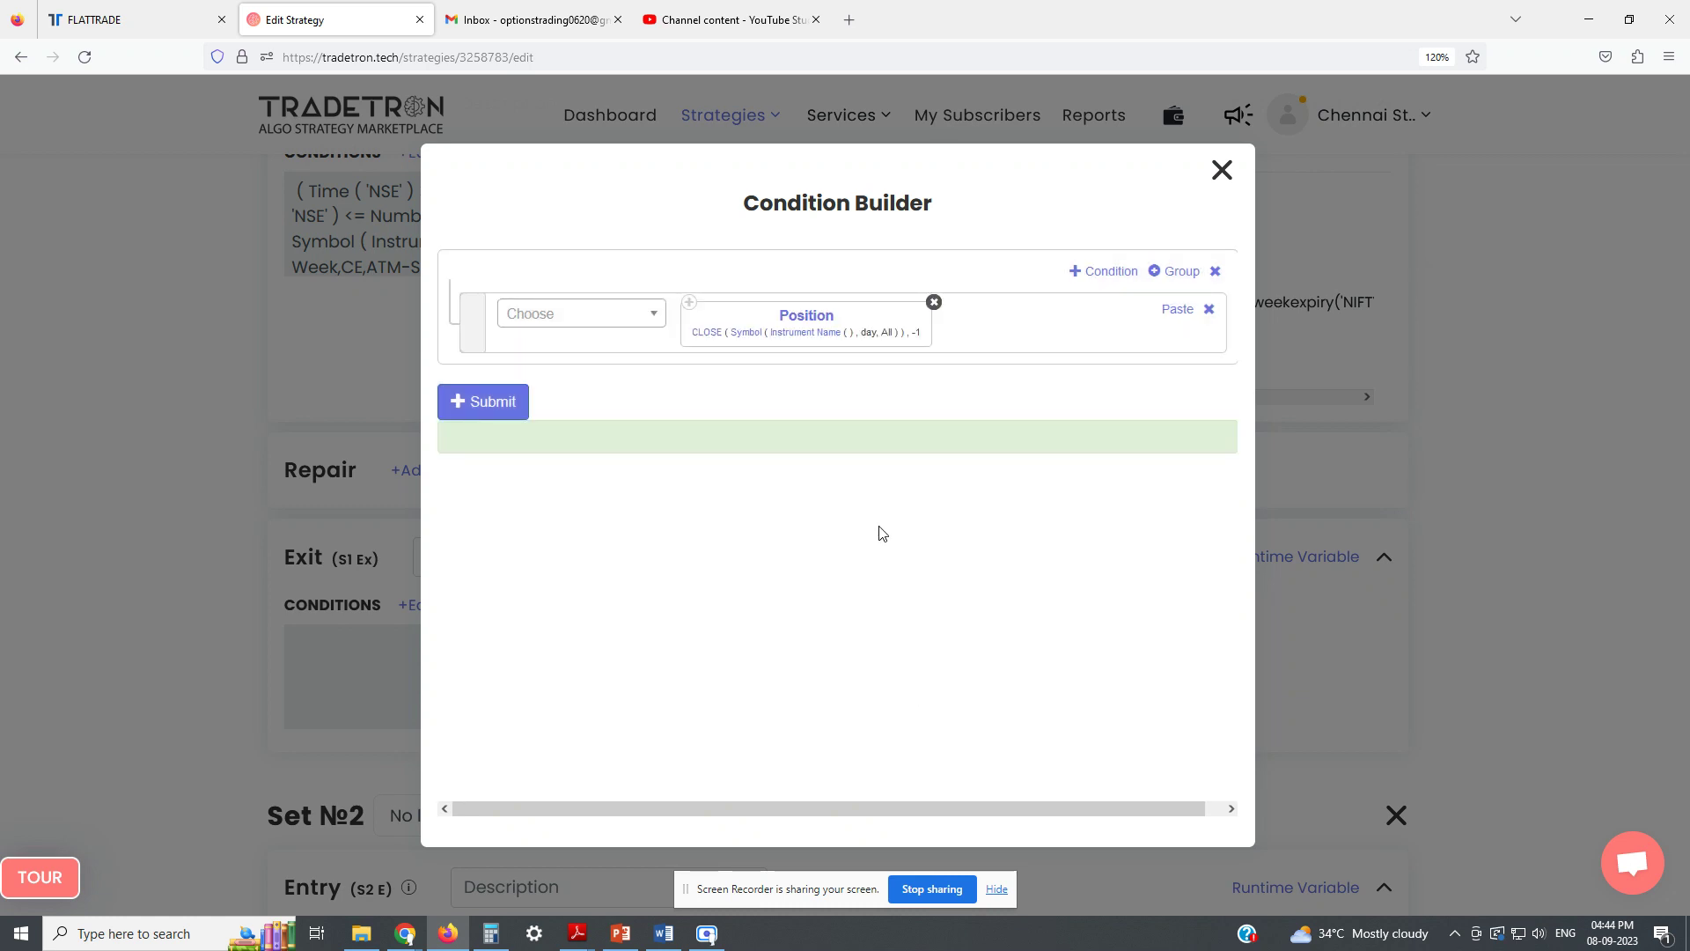
# Set the CLOSE symbol's underlying to Traded Instrument Name and its candle type to 15m, and confirm.
pyautogui.click(746, 332)
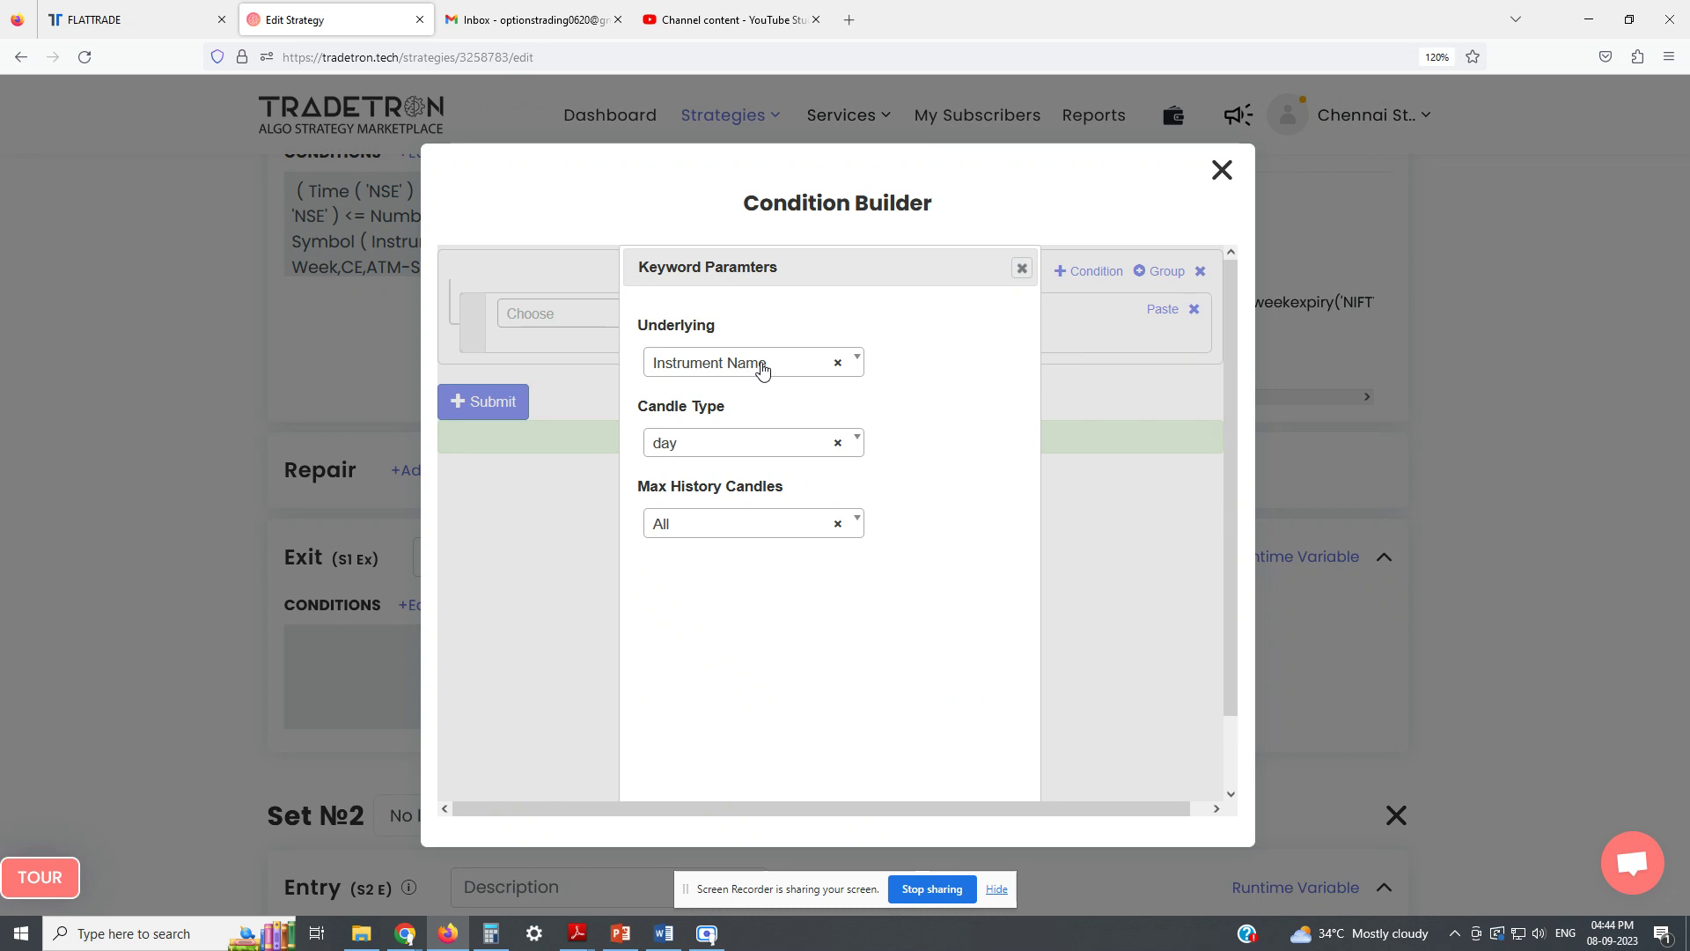
pyautogui.click(736, 368)
pyautogui.click(717, 541)
pyautogui.click(713, 446)
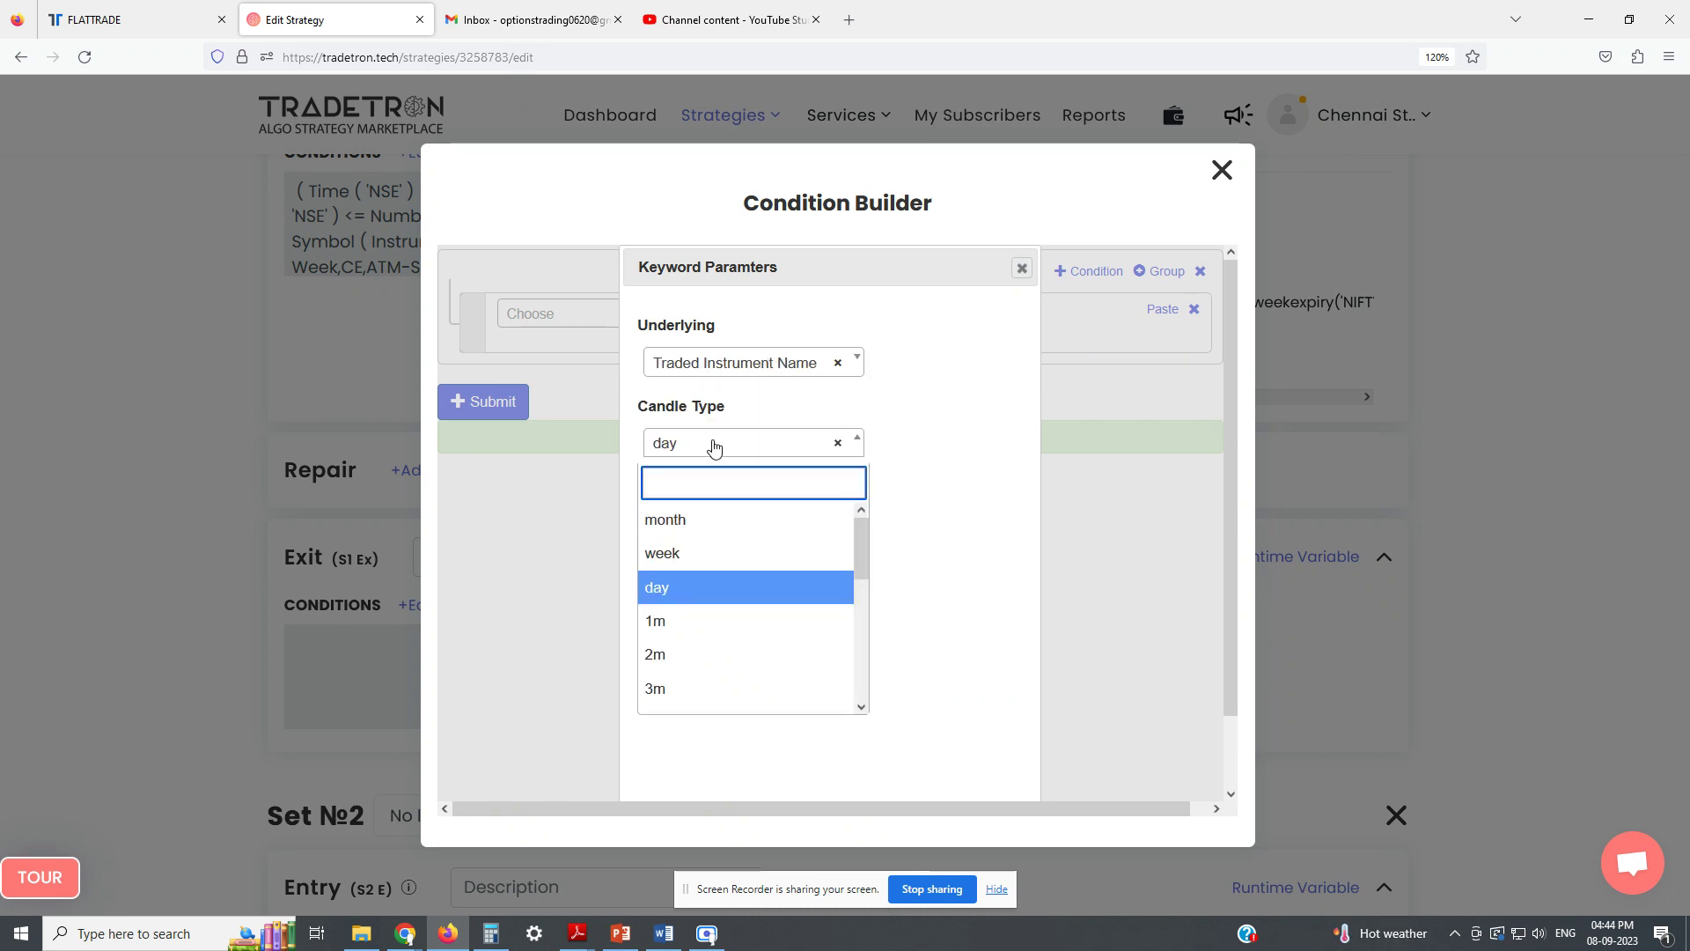
pyautogui.write('15')
pyautogui.click(751, 519)
pyautogui.scroll(-2, 883, 705)
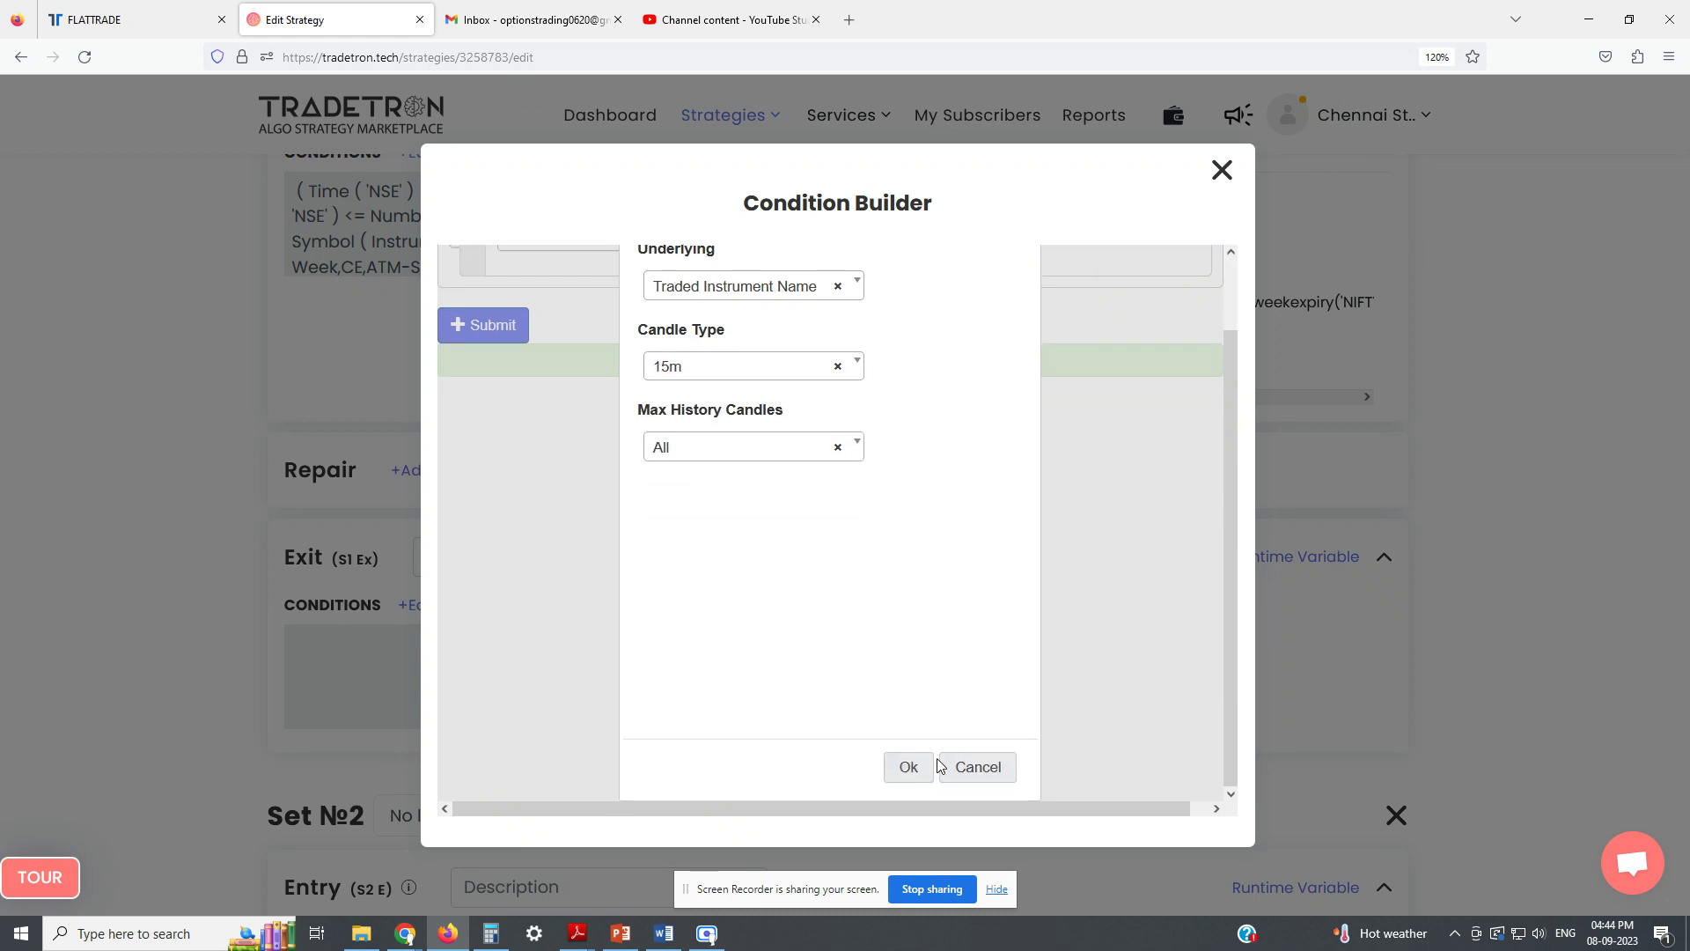
pyautogui.click(911, 767)
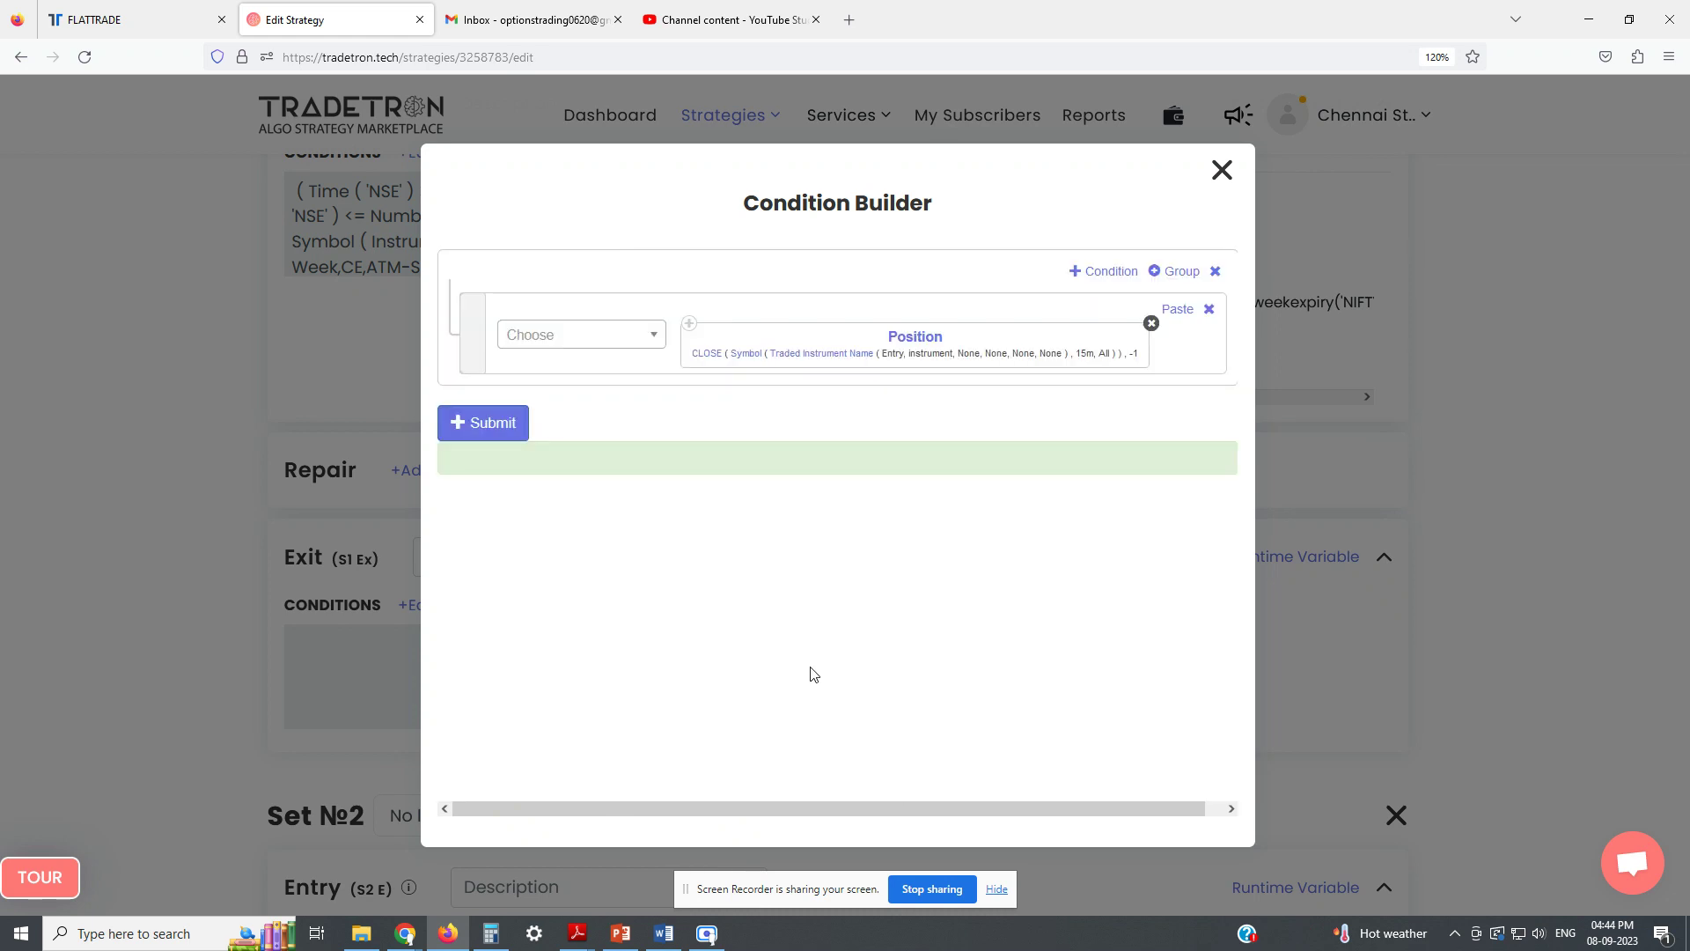
# Set the CLOSE traded instrument's underlying to NIFTY BANK with set number 1, condition number 1 and leg number 1, and confirm.
pyautogui.click(832, 354)
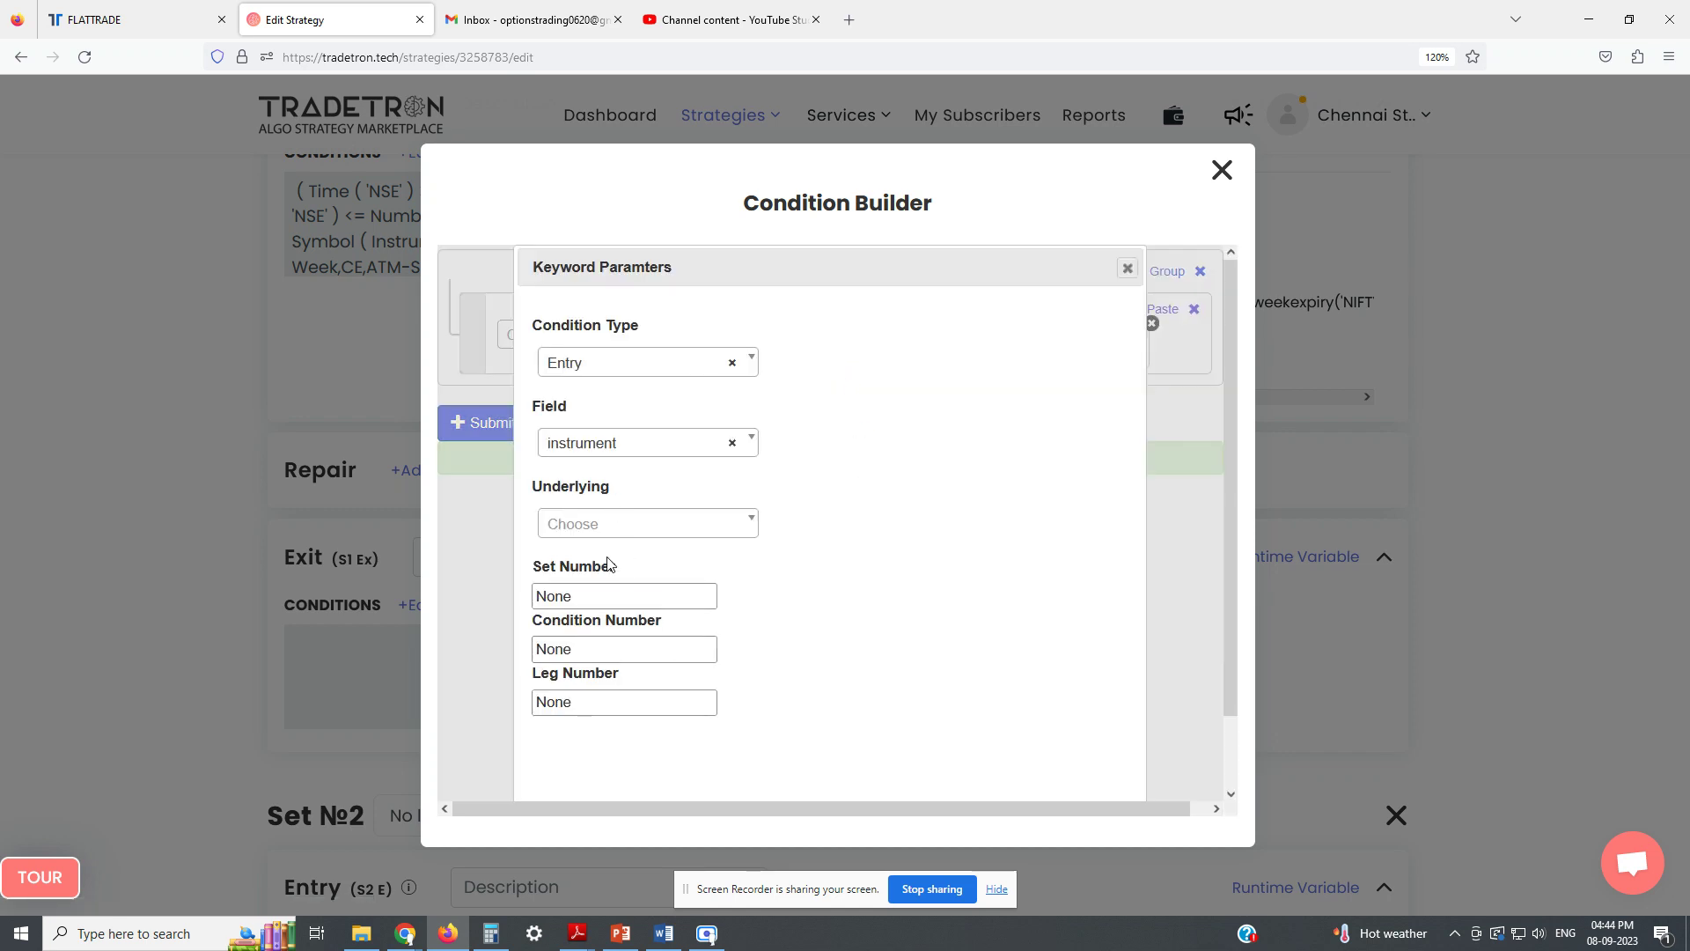
pyautogui.click(572, 524)
pyautogui.write('nifty')
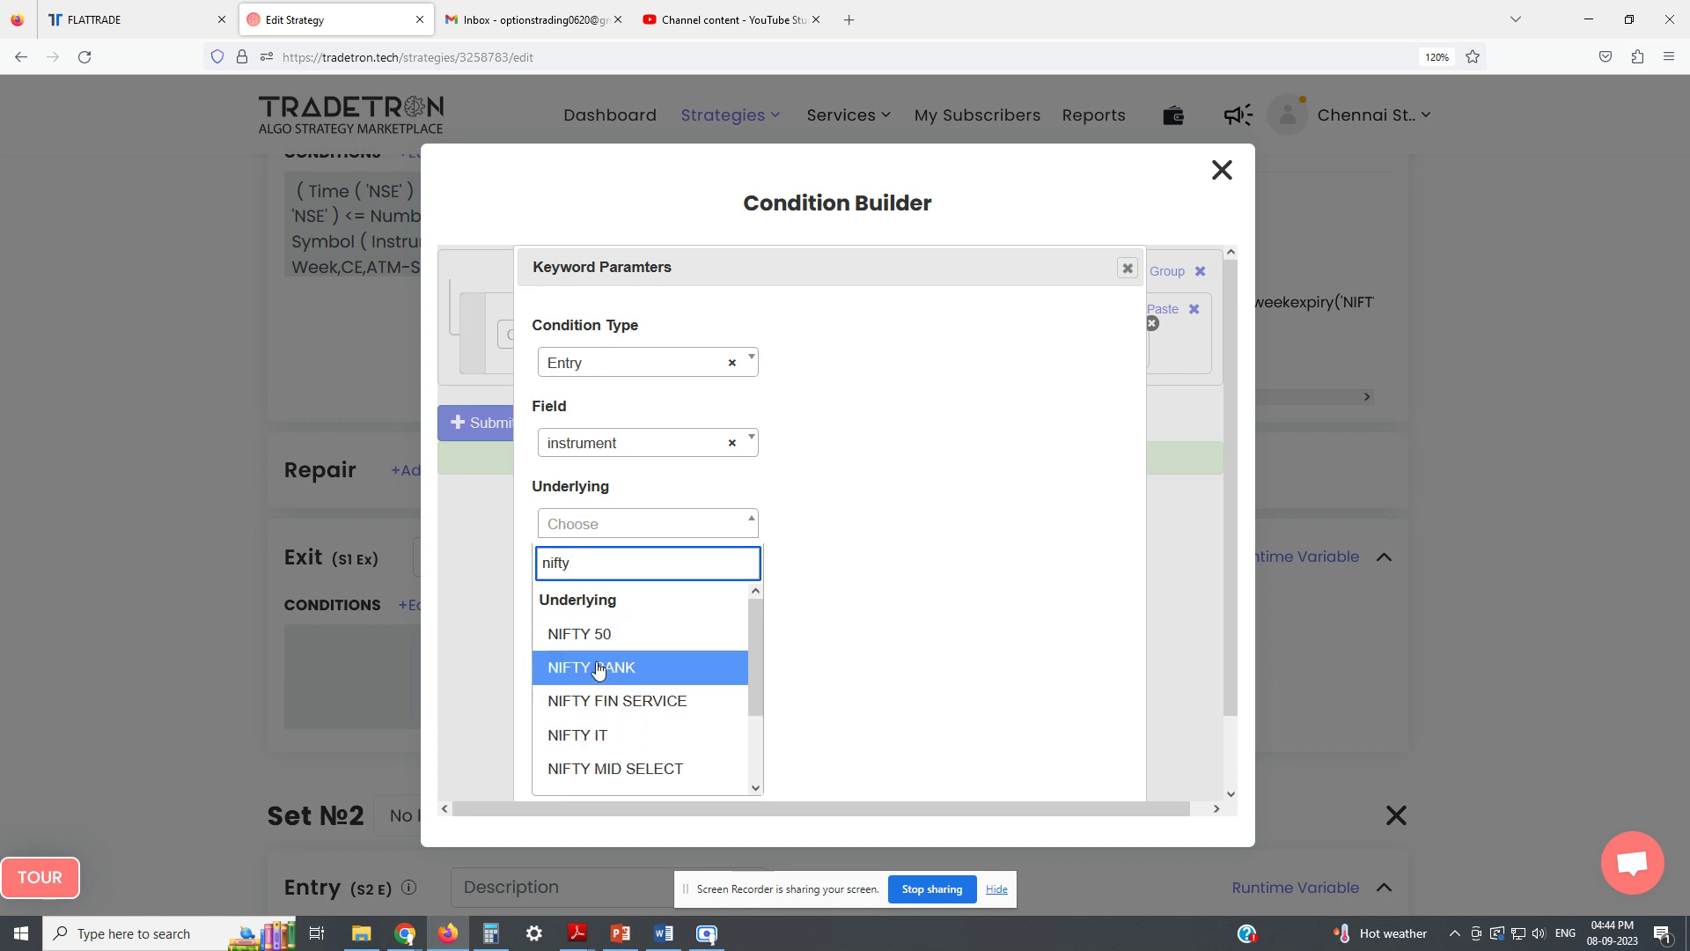
pyautogui.click(598, 669)
pyautogui.scroll(-1, 743, 611)
pyautogui.moveTo(593, 520); pyautogui.dragTo(494, 511)
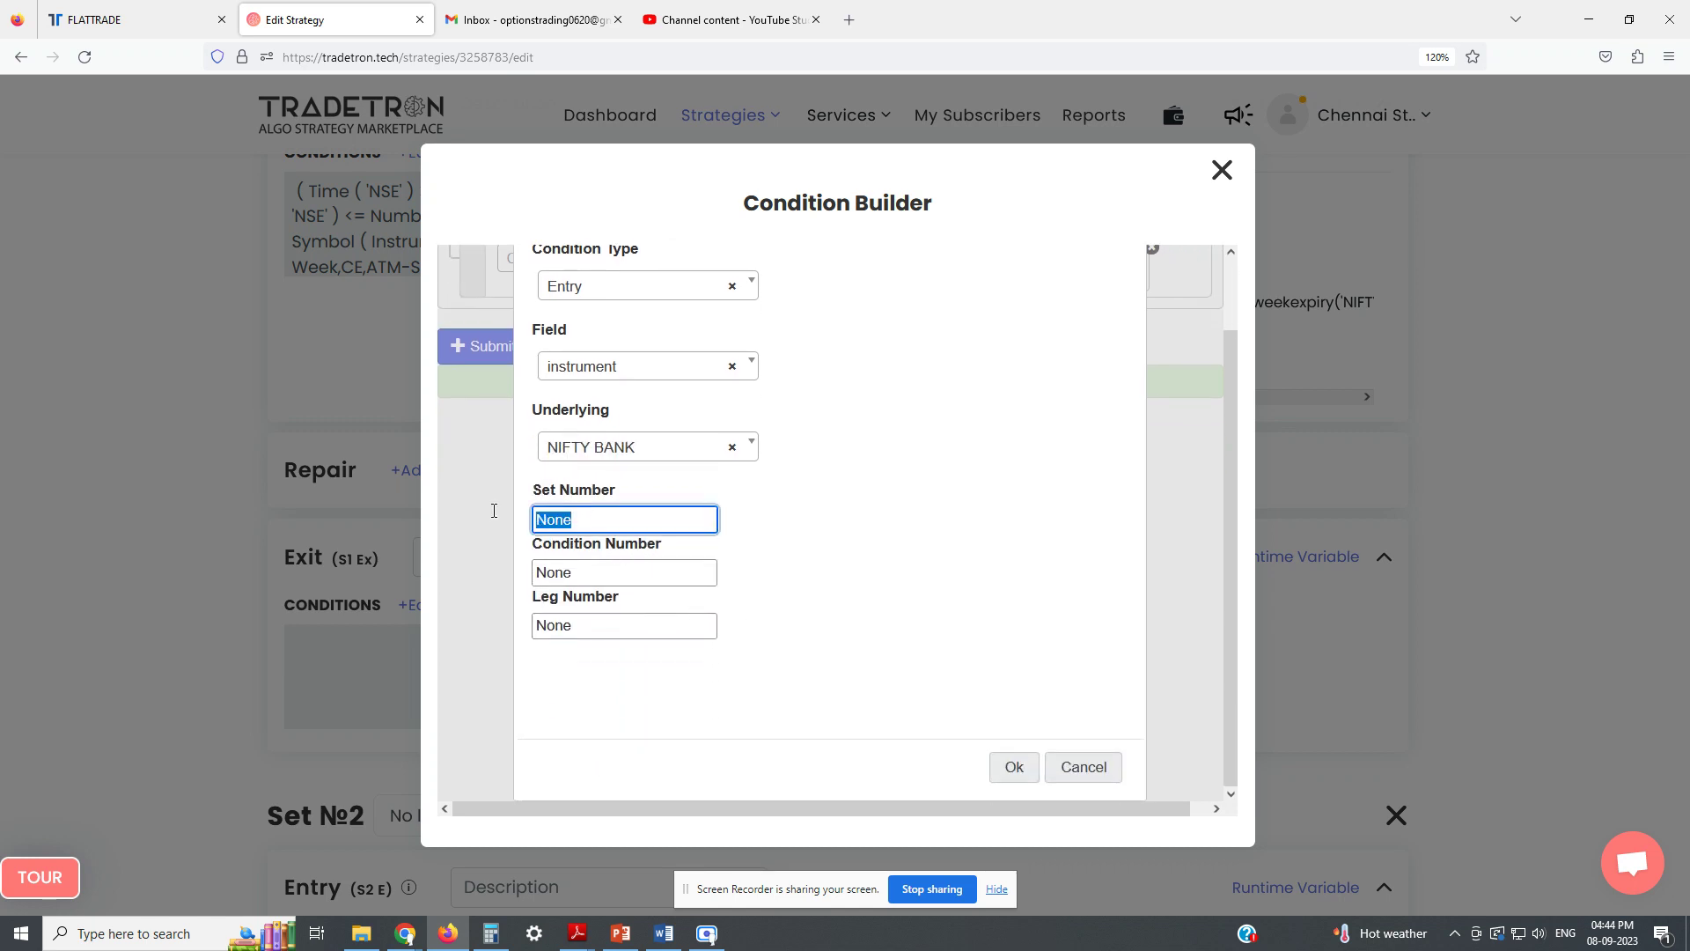
pyautogui.write('1')
pyautogui.moveTo(594, 574); pyautogui.dragTo(496, 577)
pyautogui.write('1')
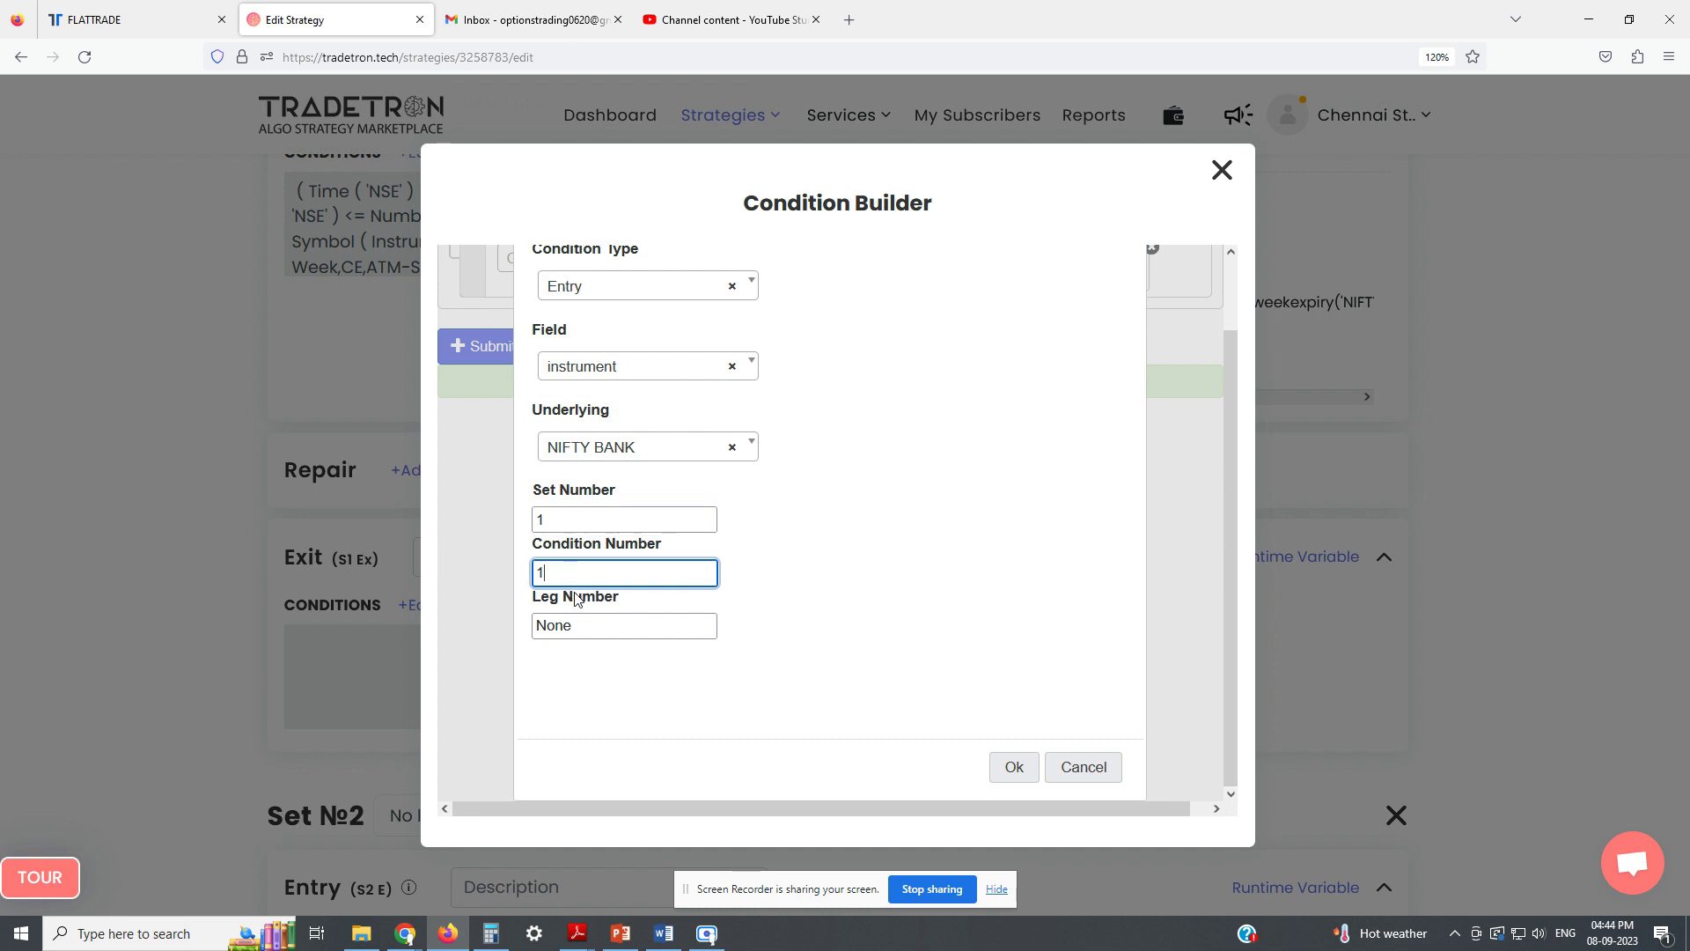
pyautogui.moveTo(584, 625); pyautogui.dragTo(482, 639)
pyautogui.write('1')
pyautogui.click(1006, 769)
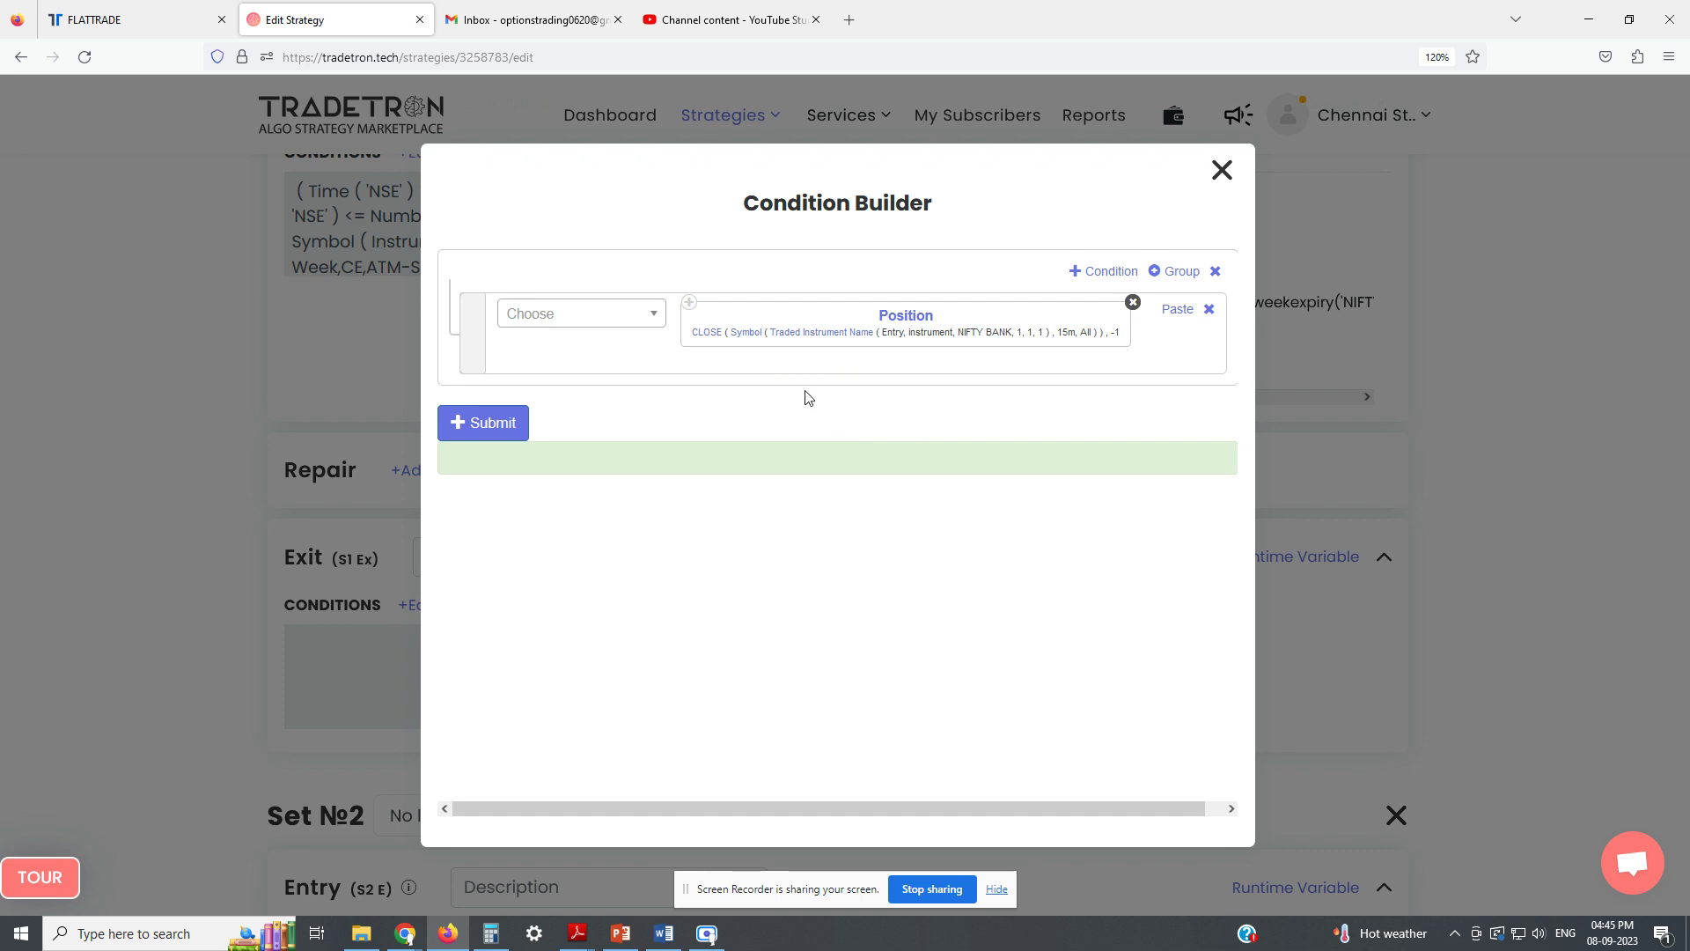
# Add the < comparison after the CLOSE position, and choose a second technical Position keyword for the exit condition.
pyautogui.click(567, 317)
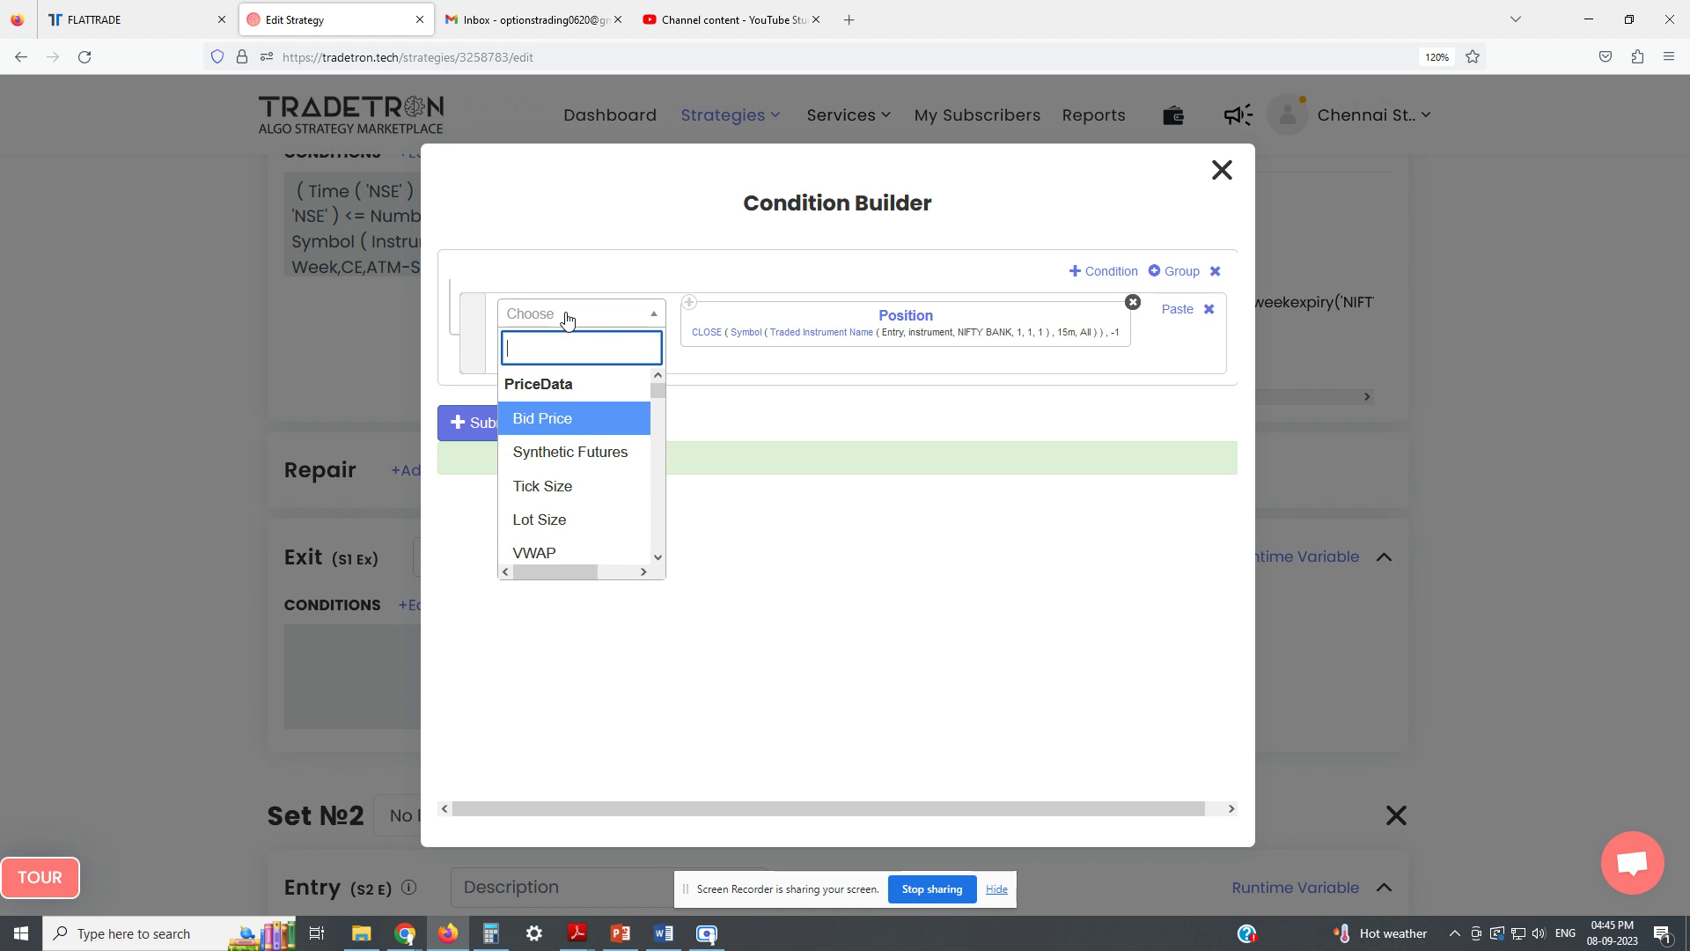
pyautogui.write('<')
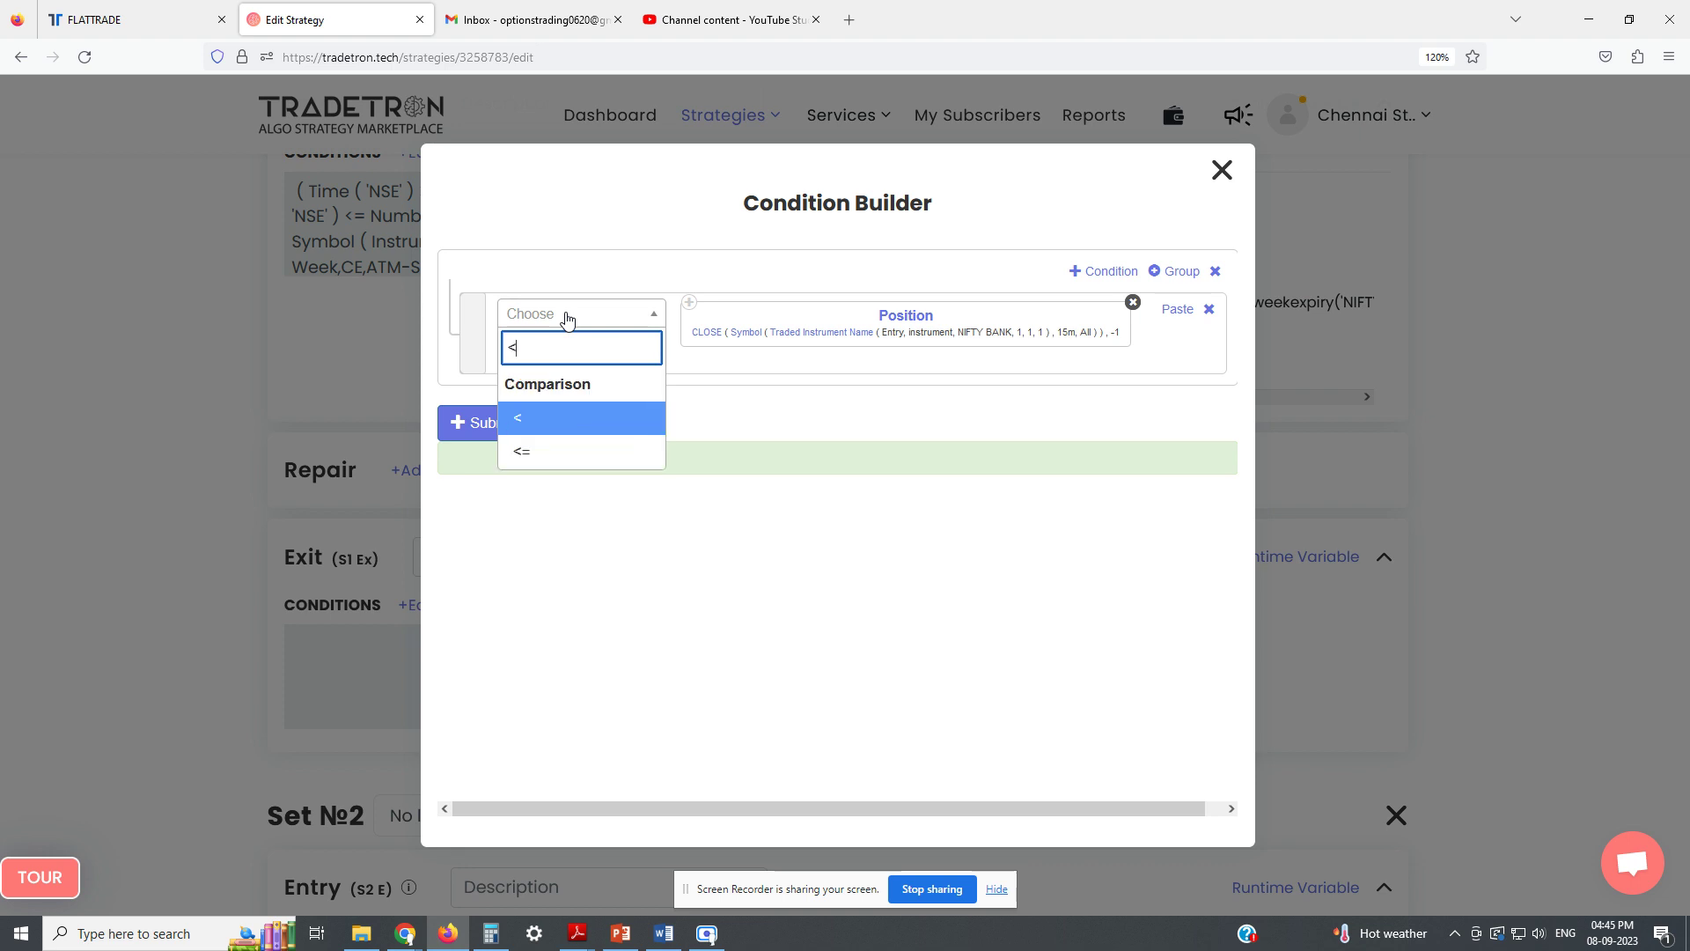
pyautogui.click(547, 420)
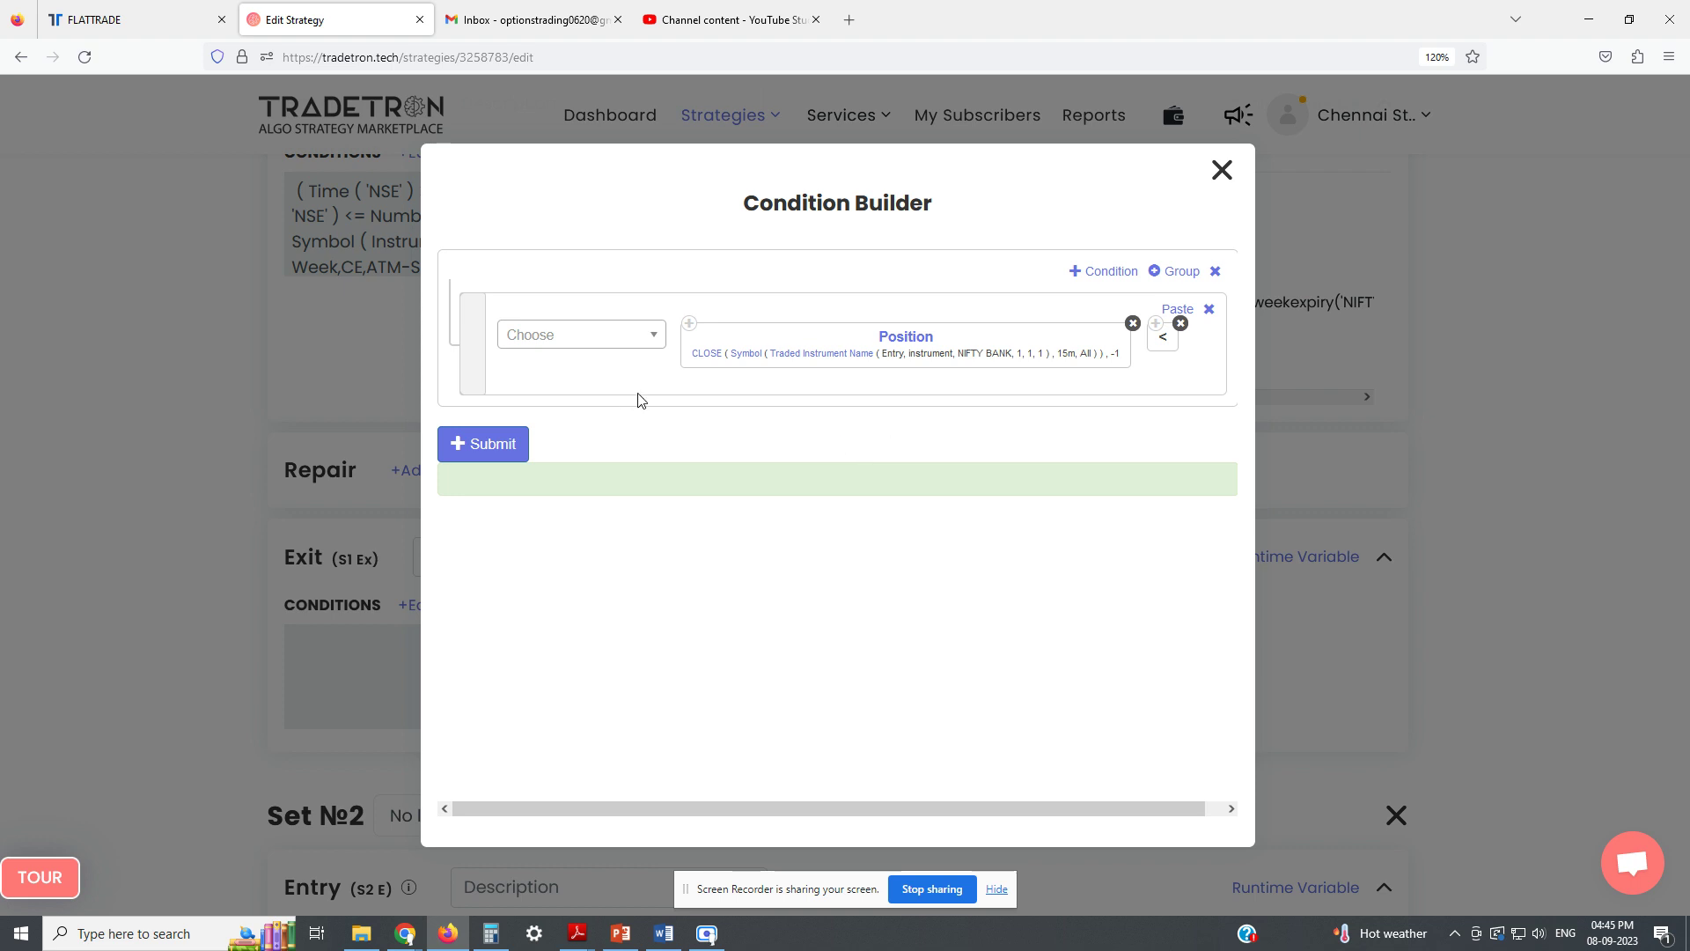
pyautogui.click(587, 343)
pyautogui.write('pos')
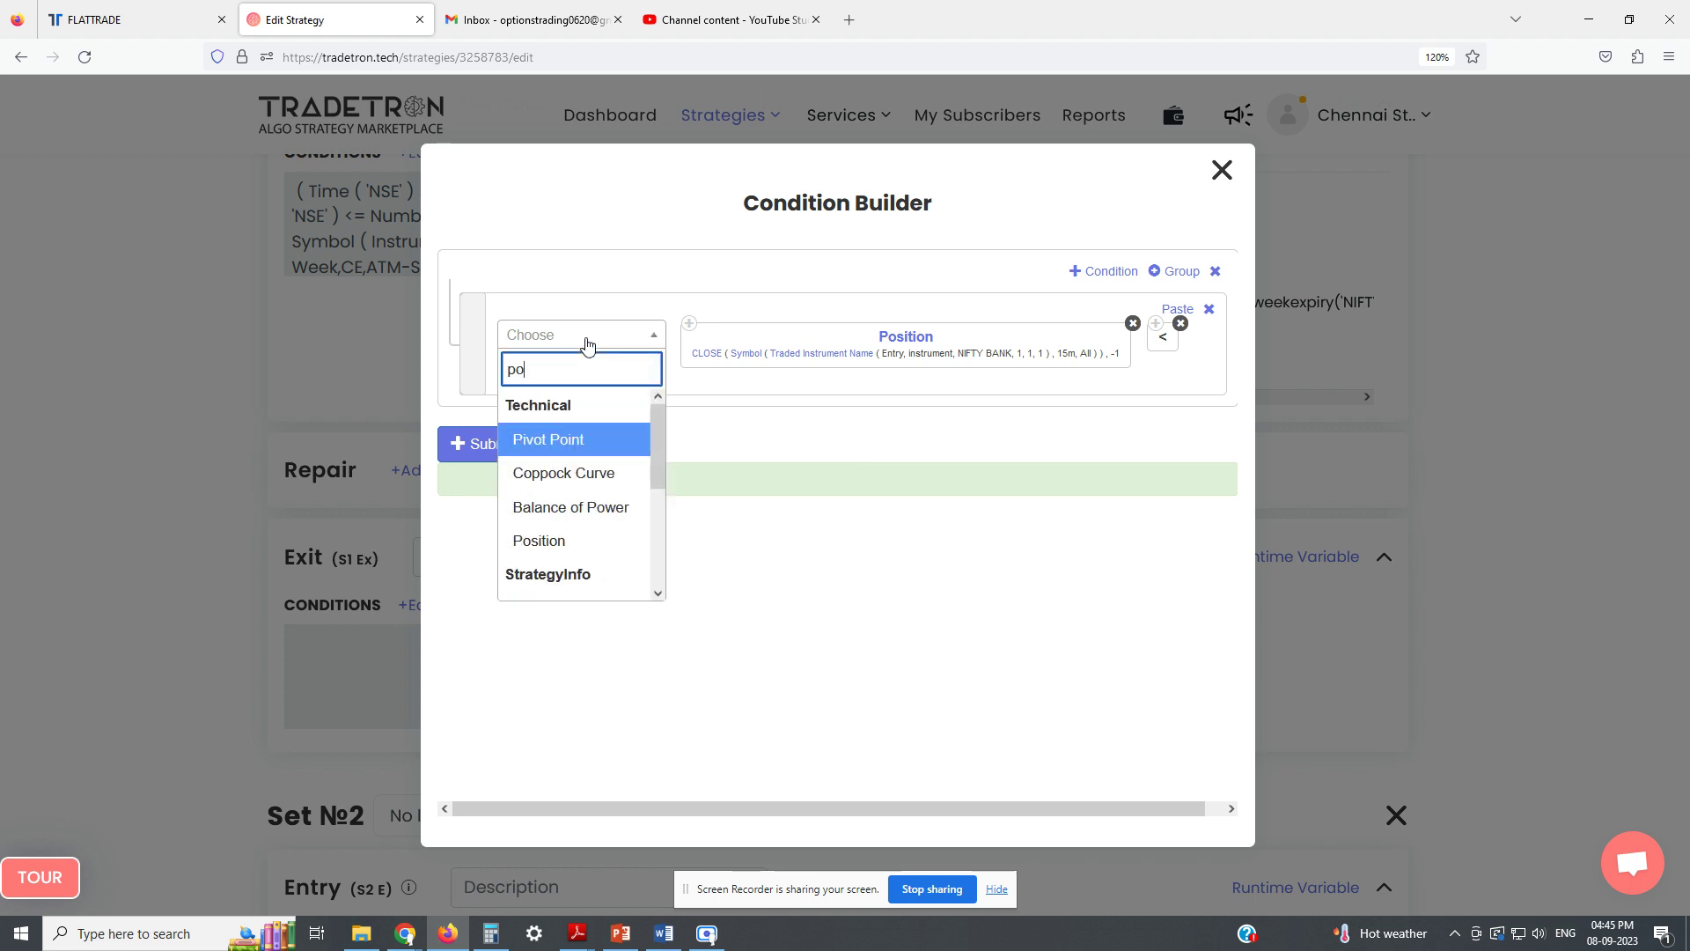
pyautogui.click(605, 438)
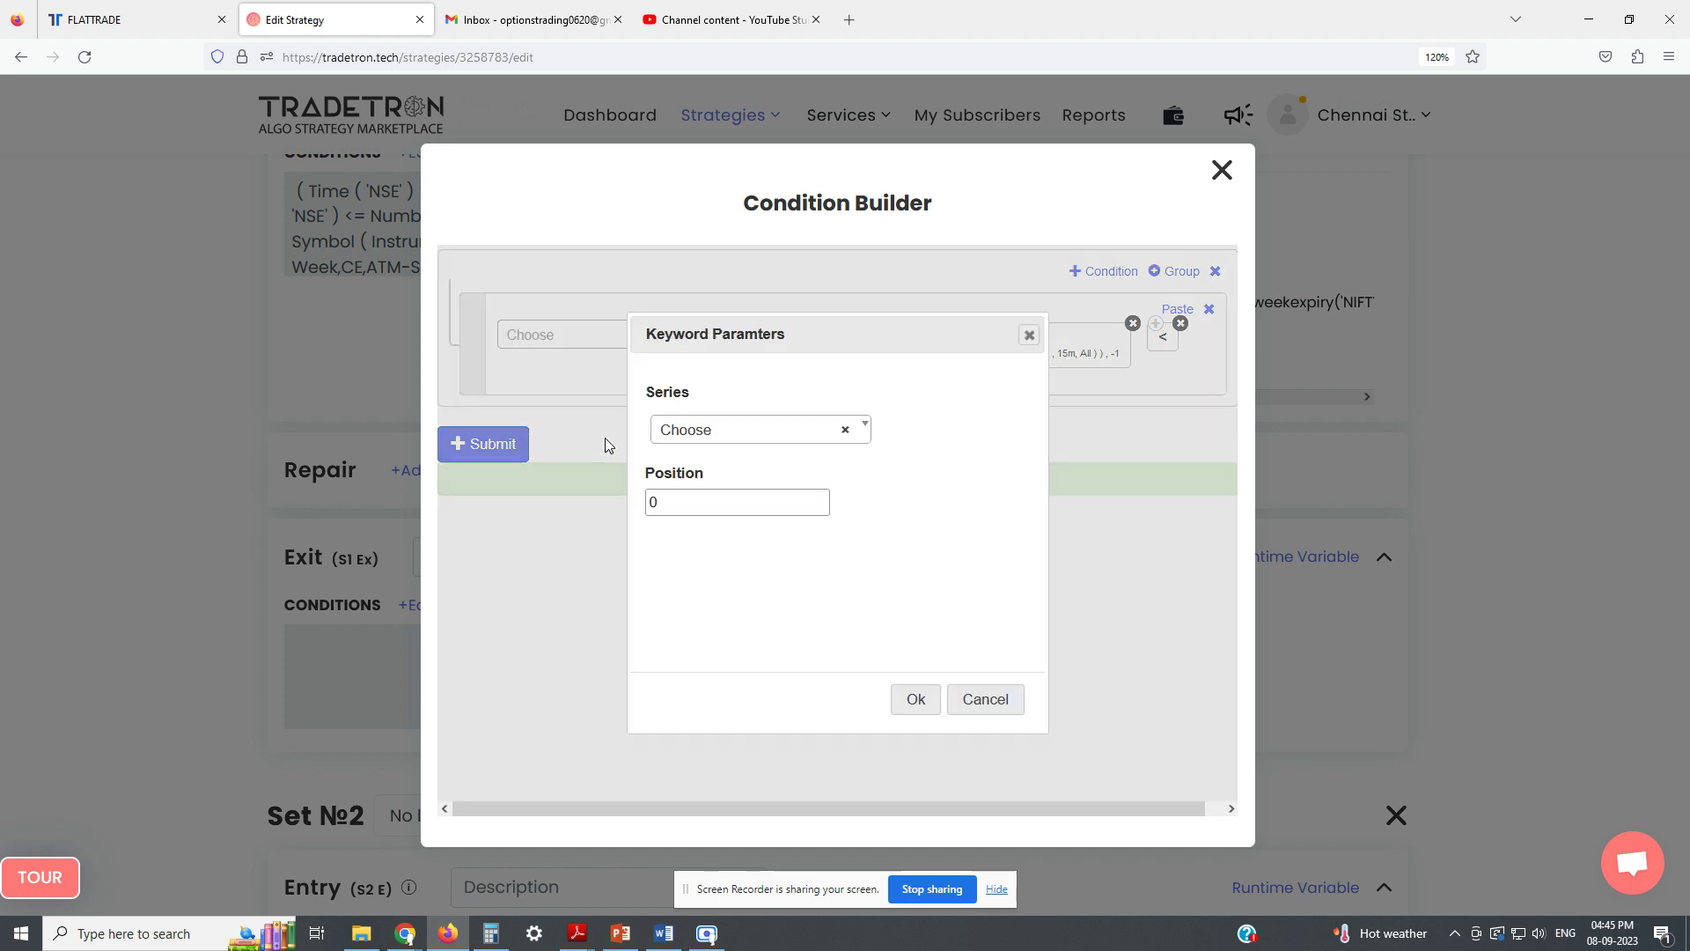
# Set the second Position keyword's position to -1 and its series to SMA, and confirm the parameters.
pyautogui.doubleClick(653, 501)
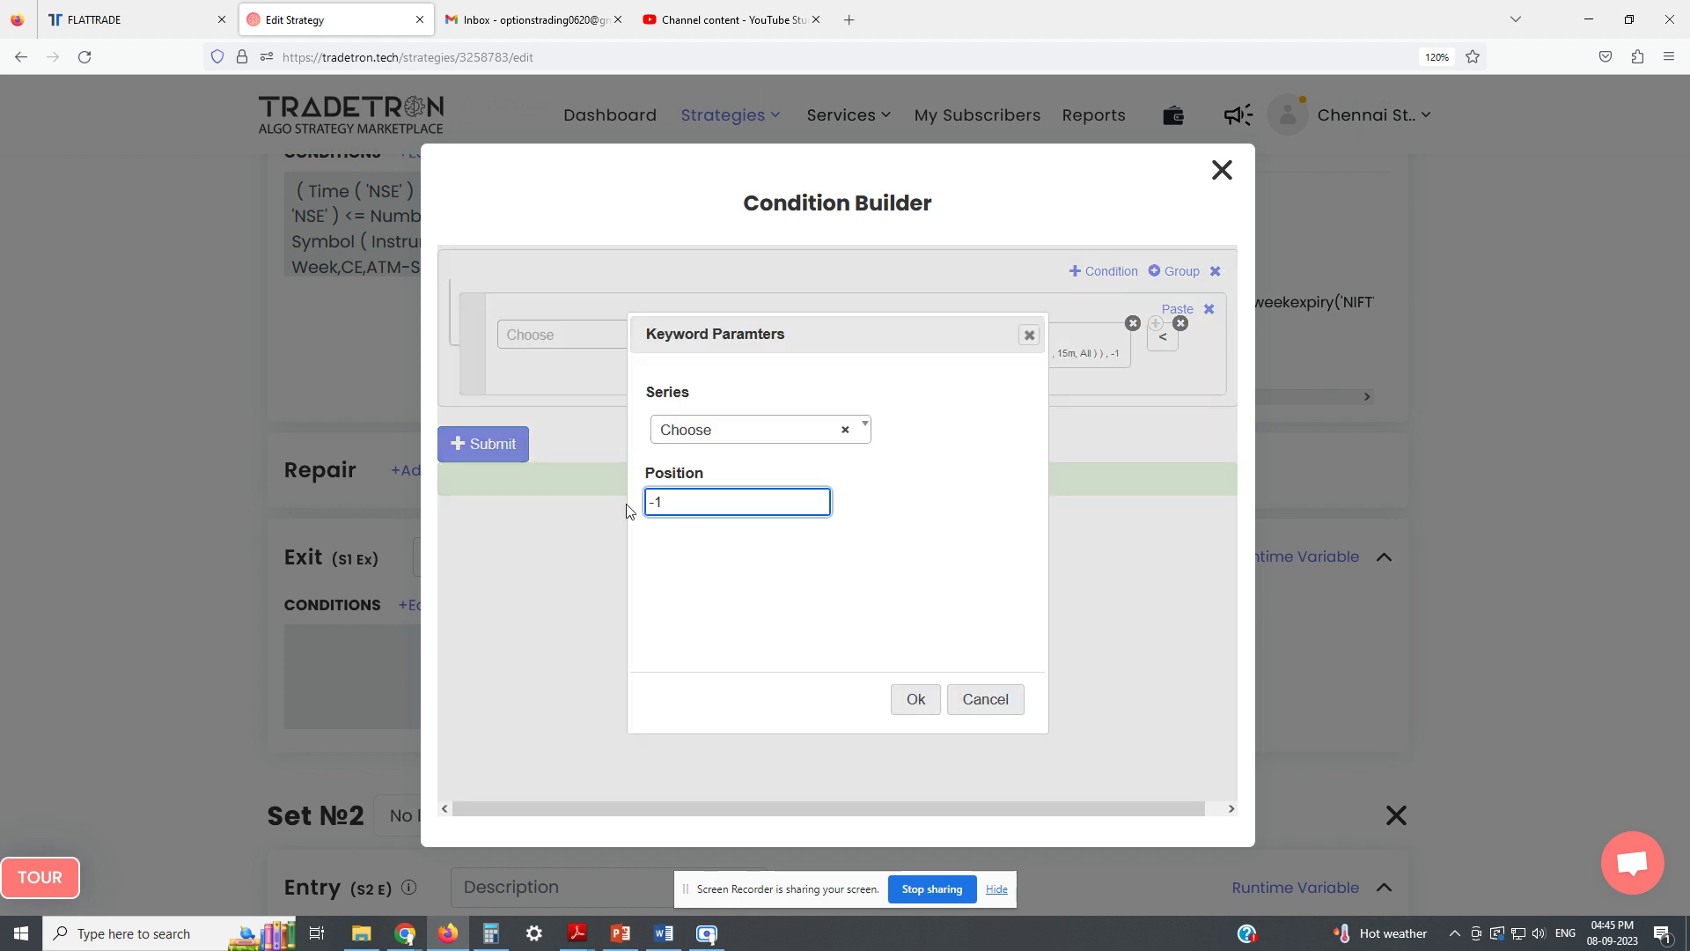
pyautogui.click(698, 433)
pyautogui.write('s')
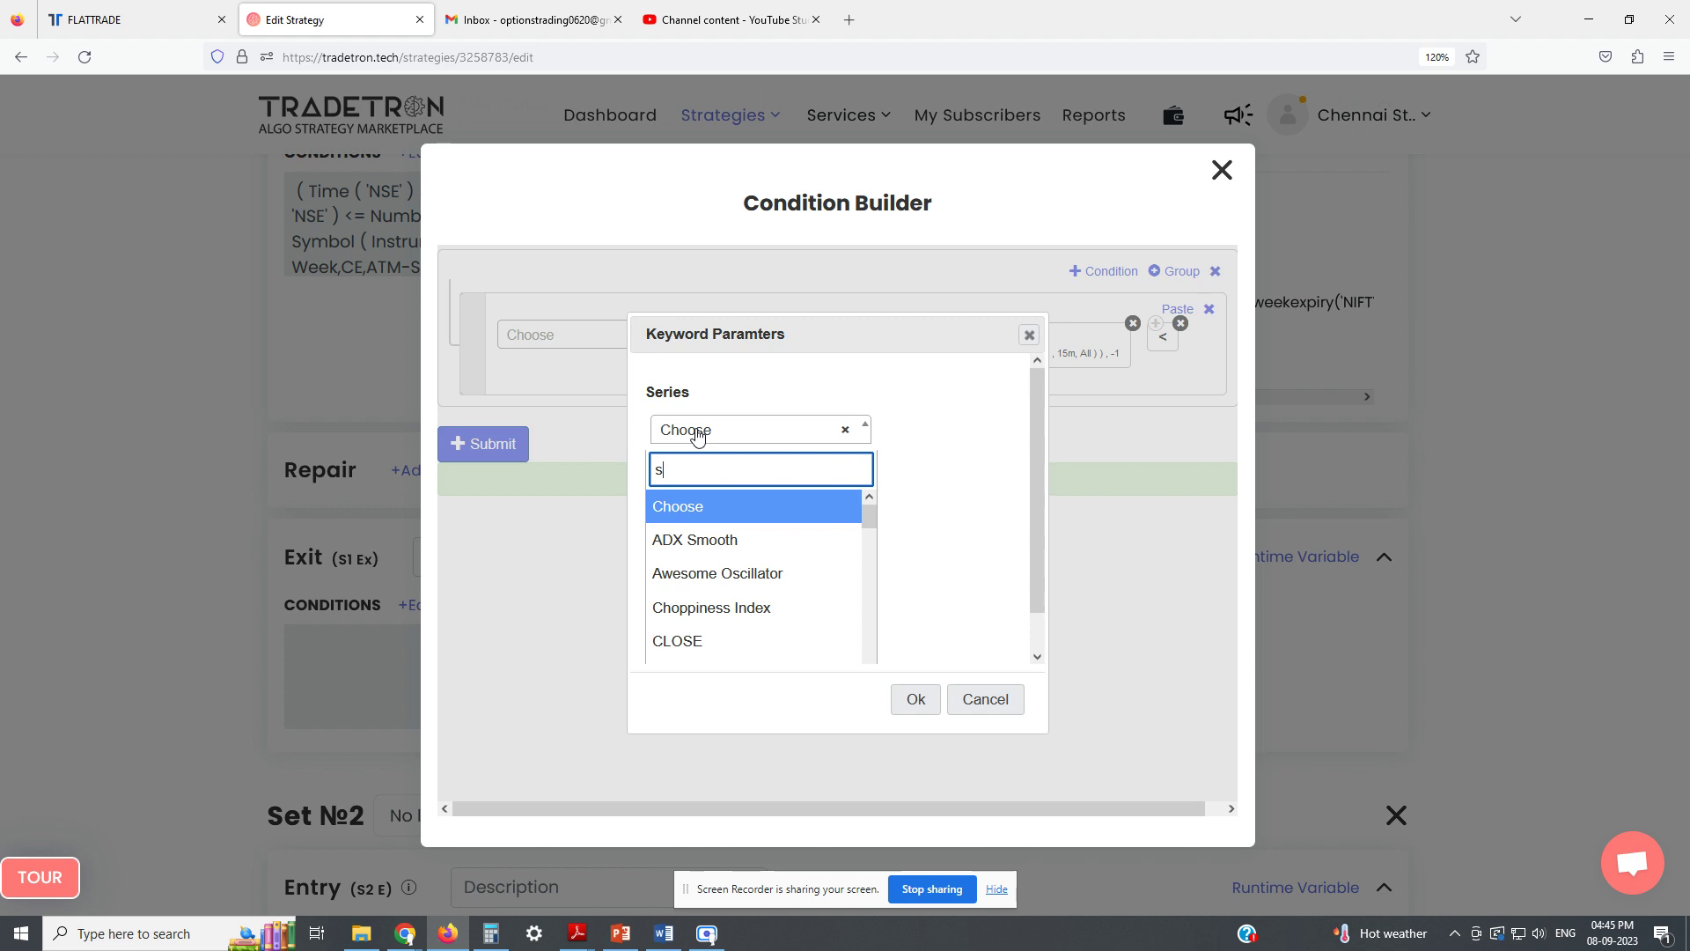
pyautogui.write('ma')
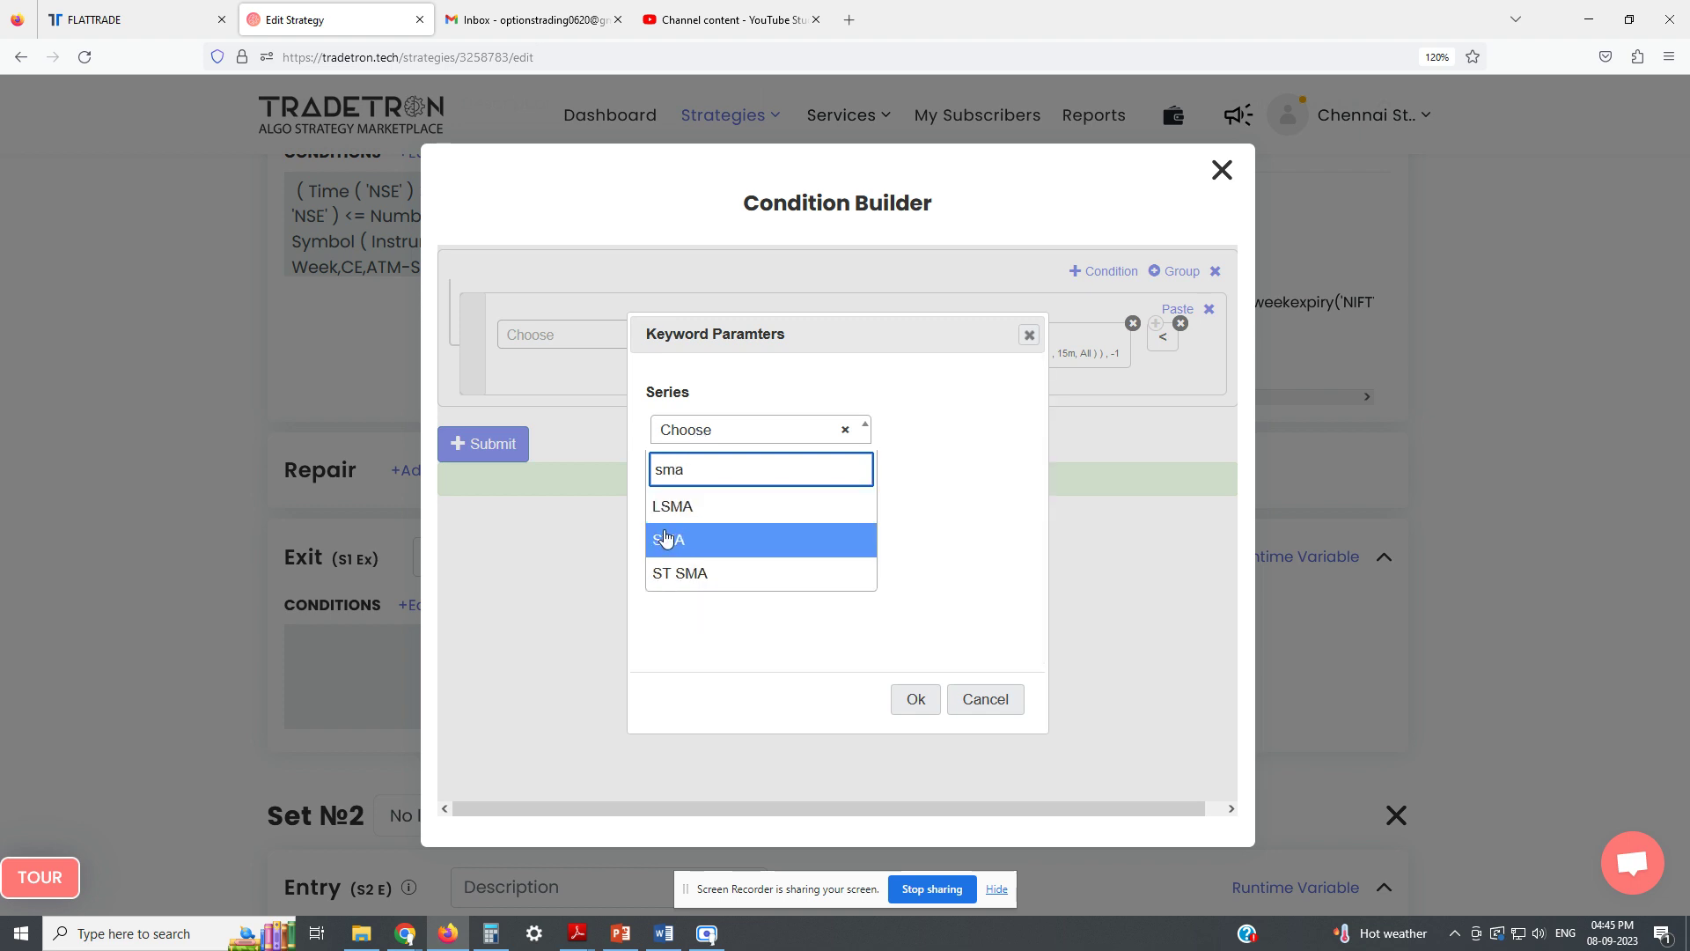
pyautogui.click(666, 539)
pyautogui.click(915, 699)
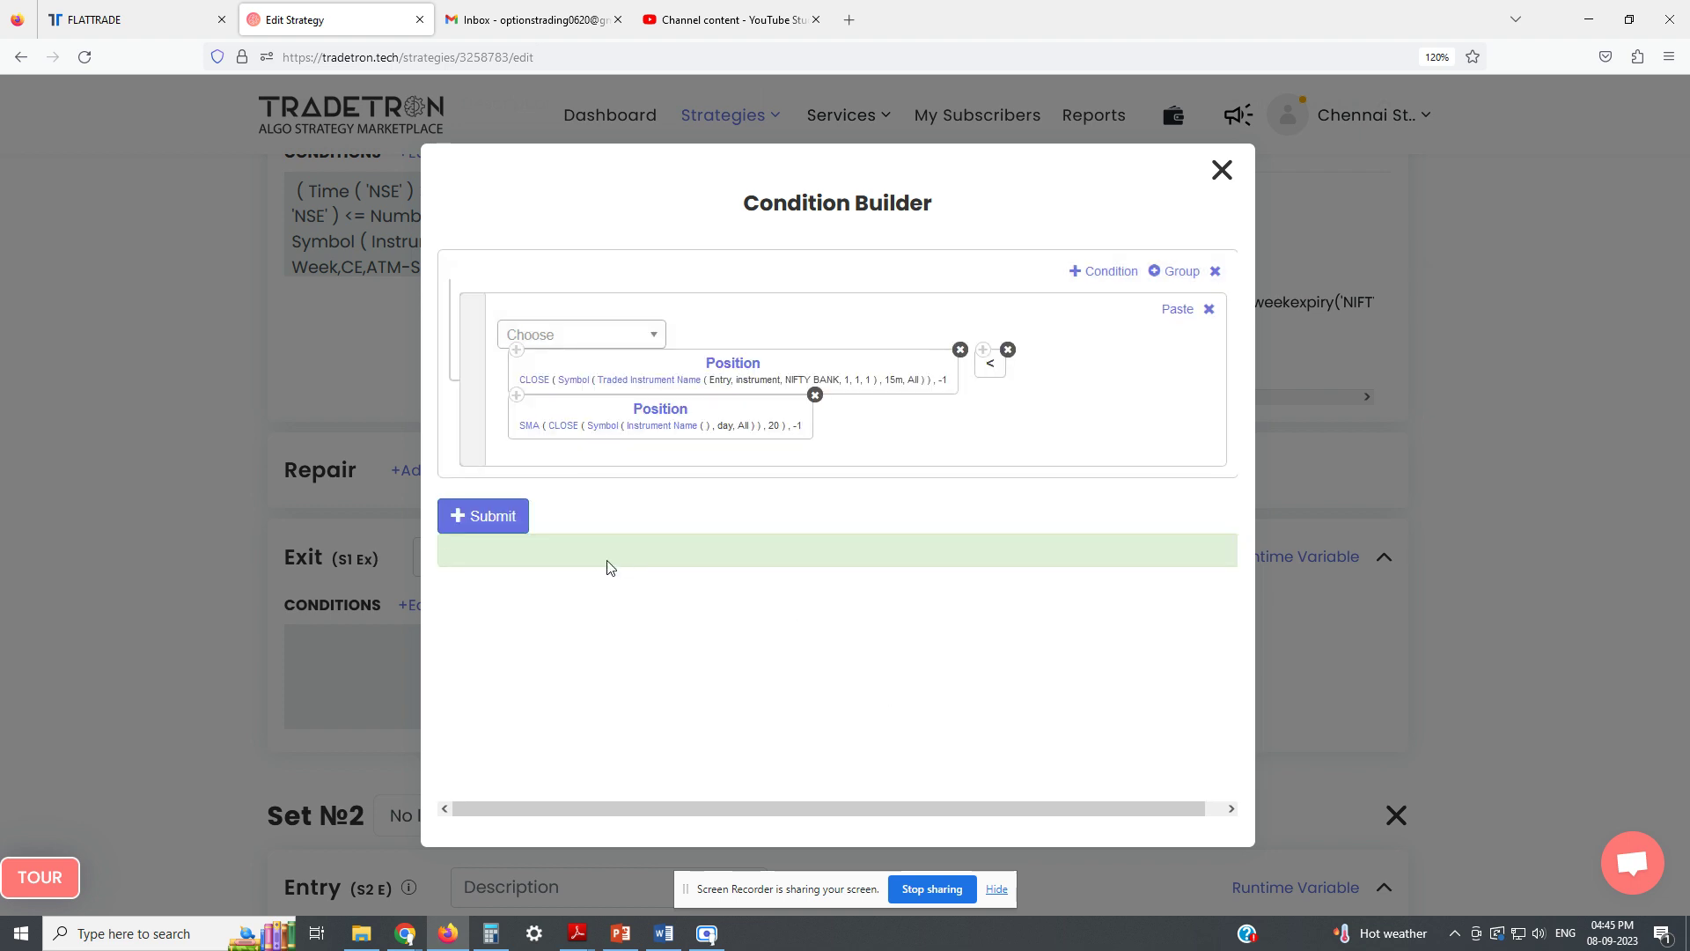
# Set the SMA's symbol to underlying Traded Instrument Name with candle type 15m, and confirm.
pyautogui.click(595, 427)
pyautogui.click(687, 380)
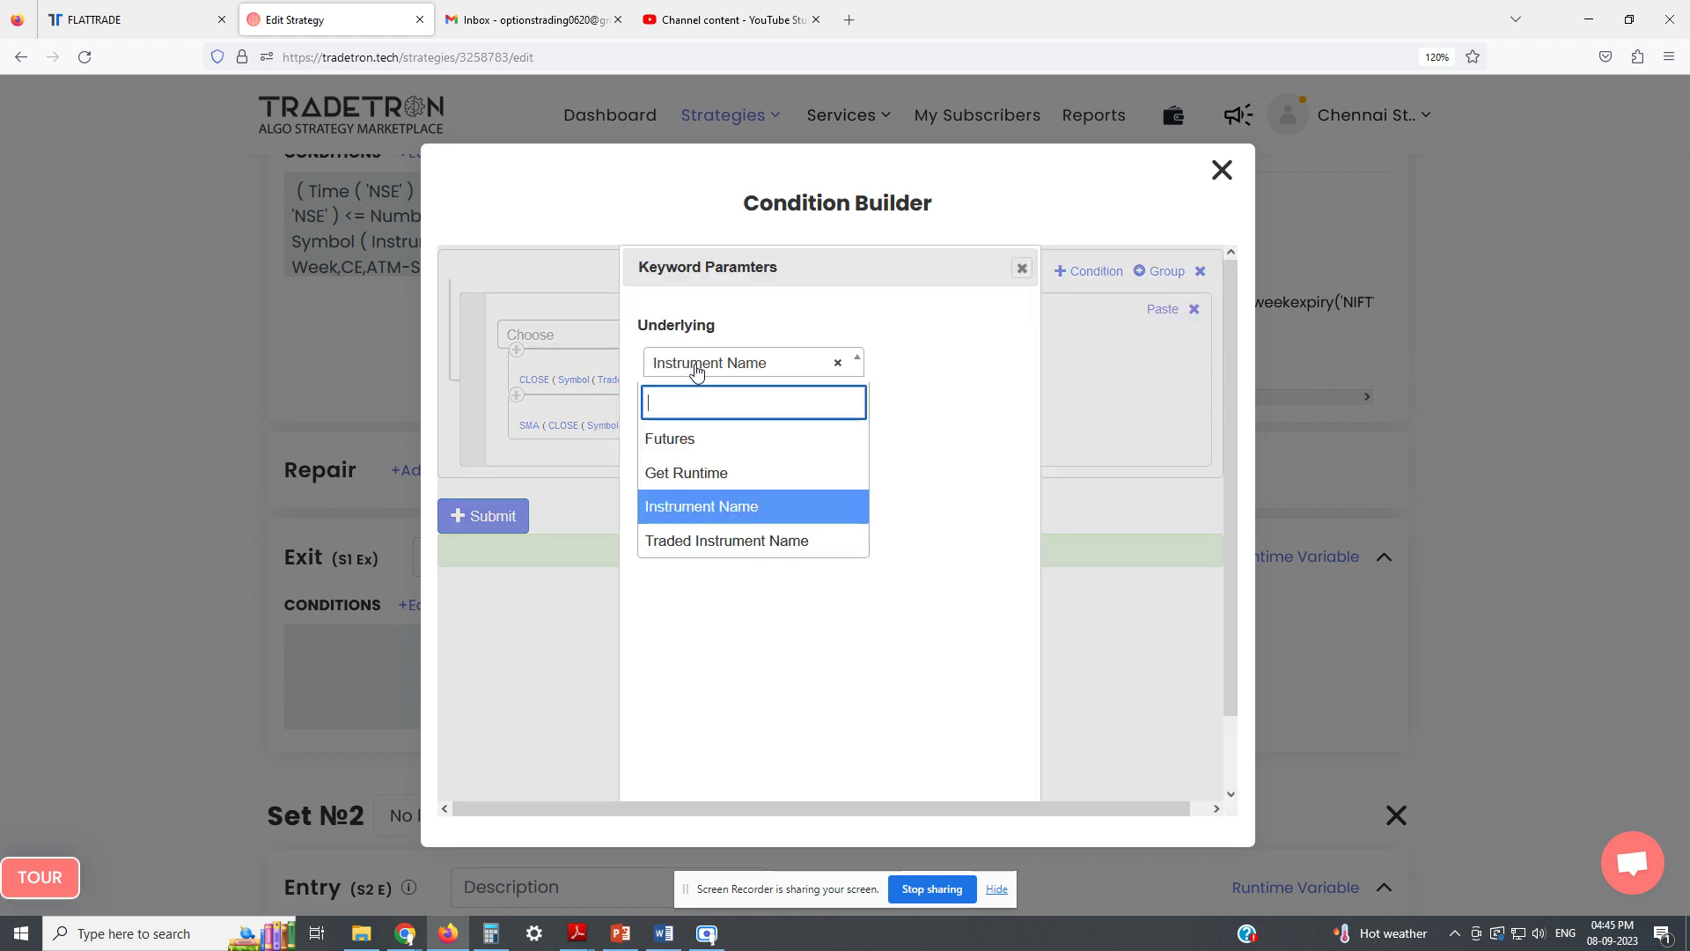
pyautogui.click(703, 541)
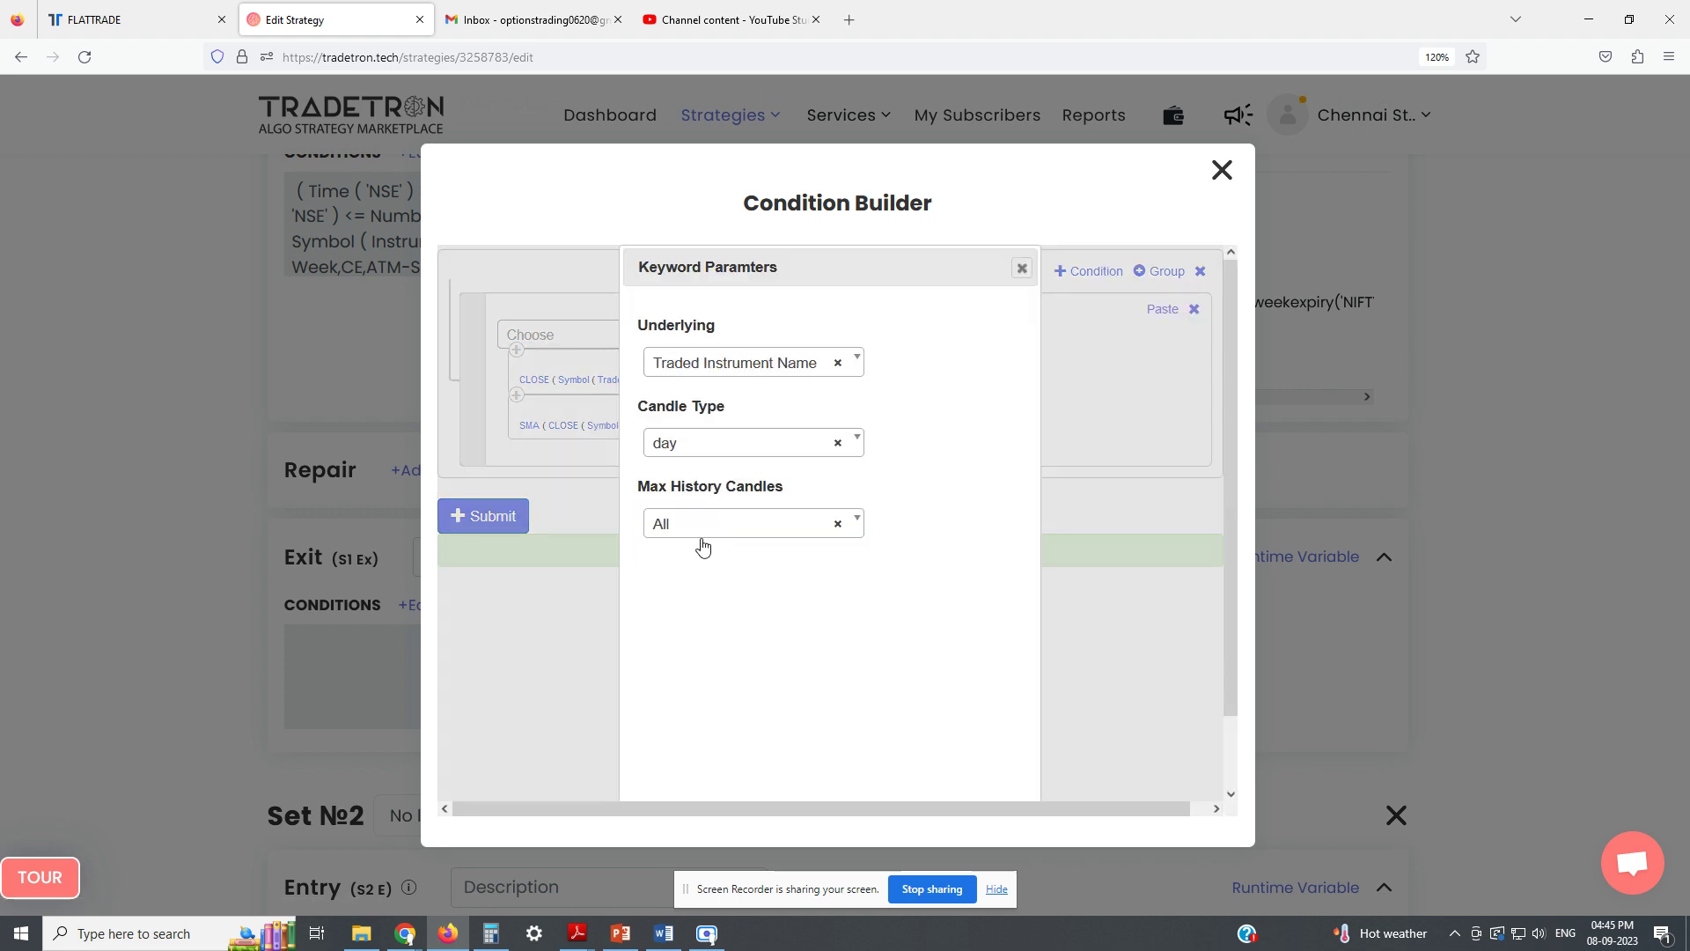
pyautogui.click(693, 450)
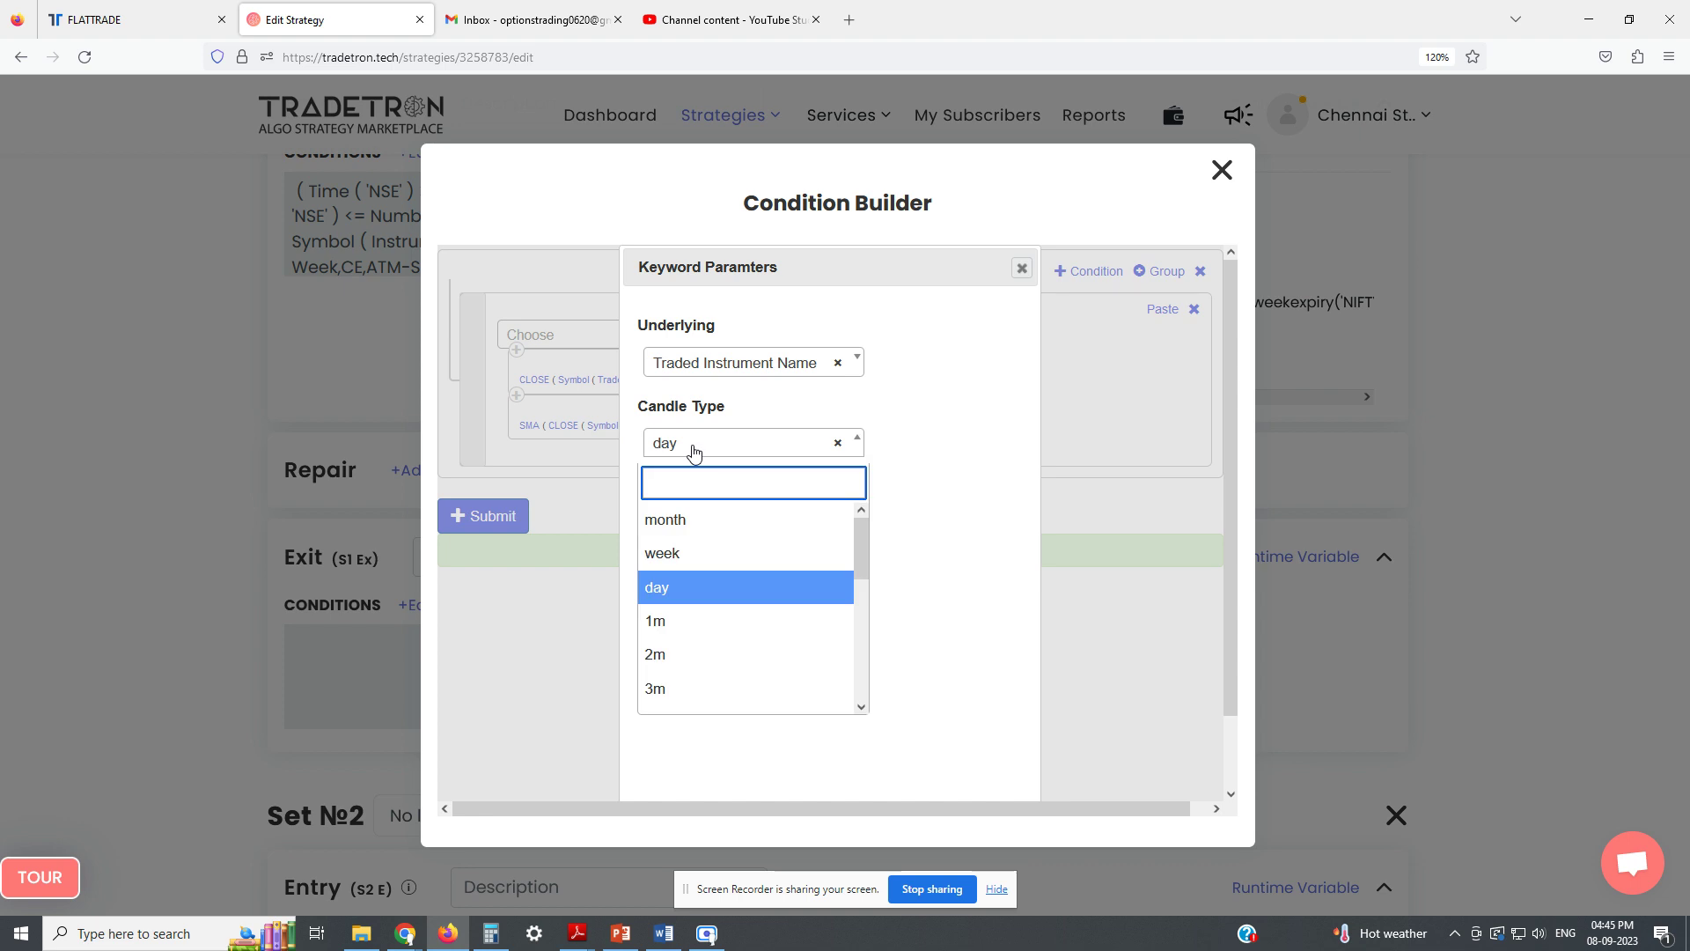
pyautogui.write('15')
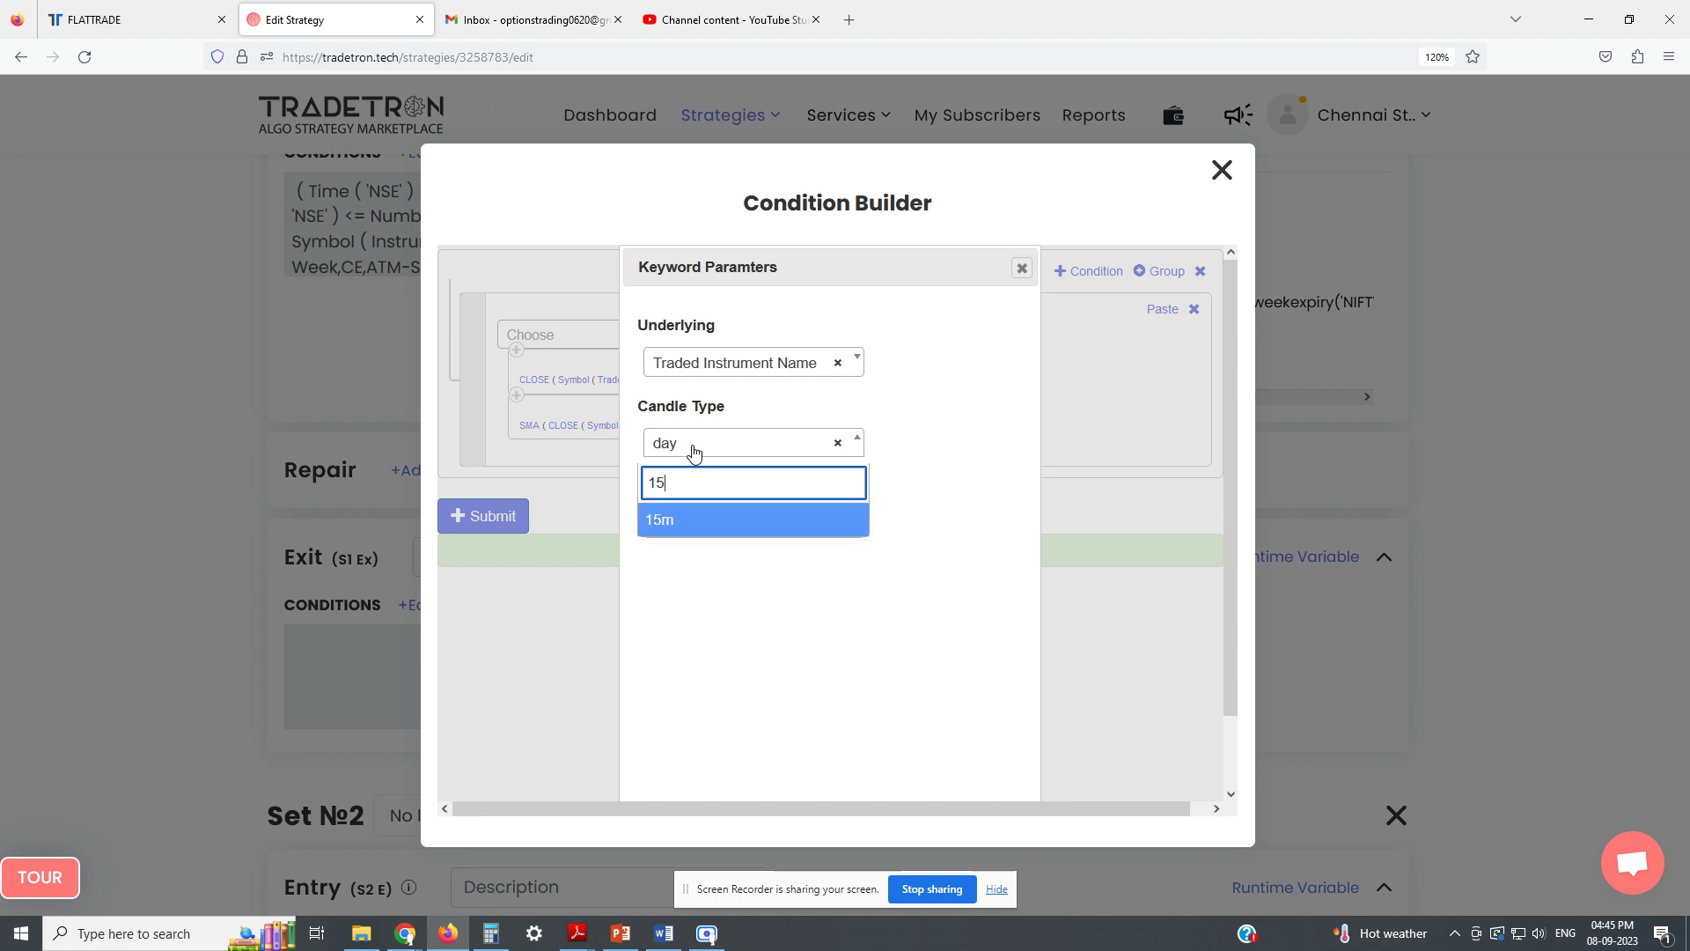
pyautogui.click(690, 519)
pyautogui.scroll(-1, 893, 652)
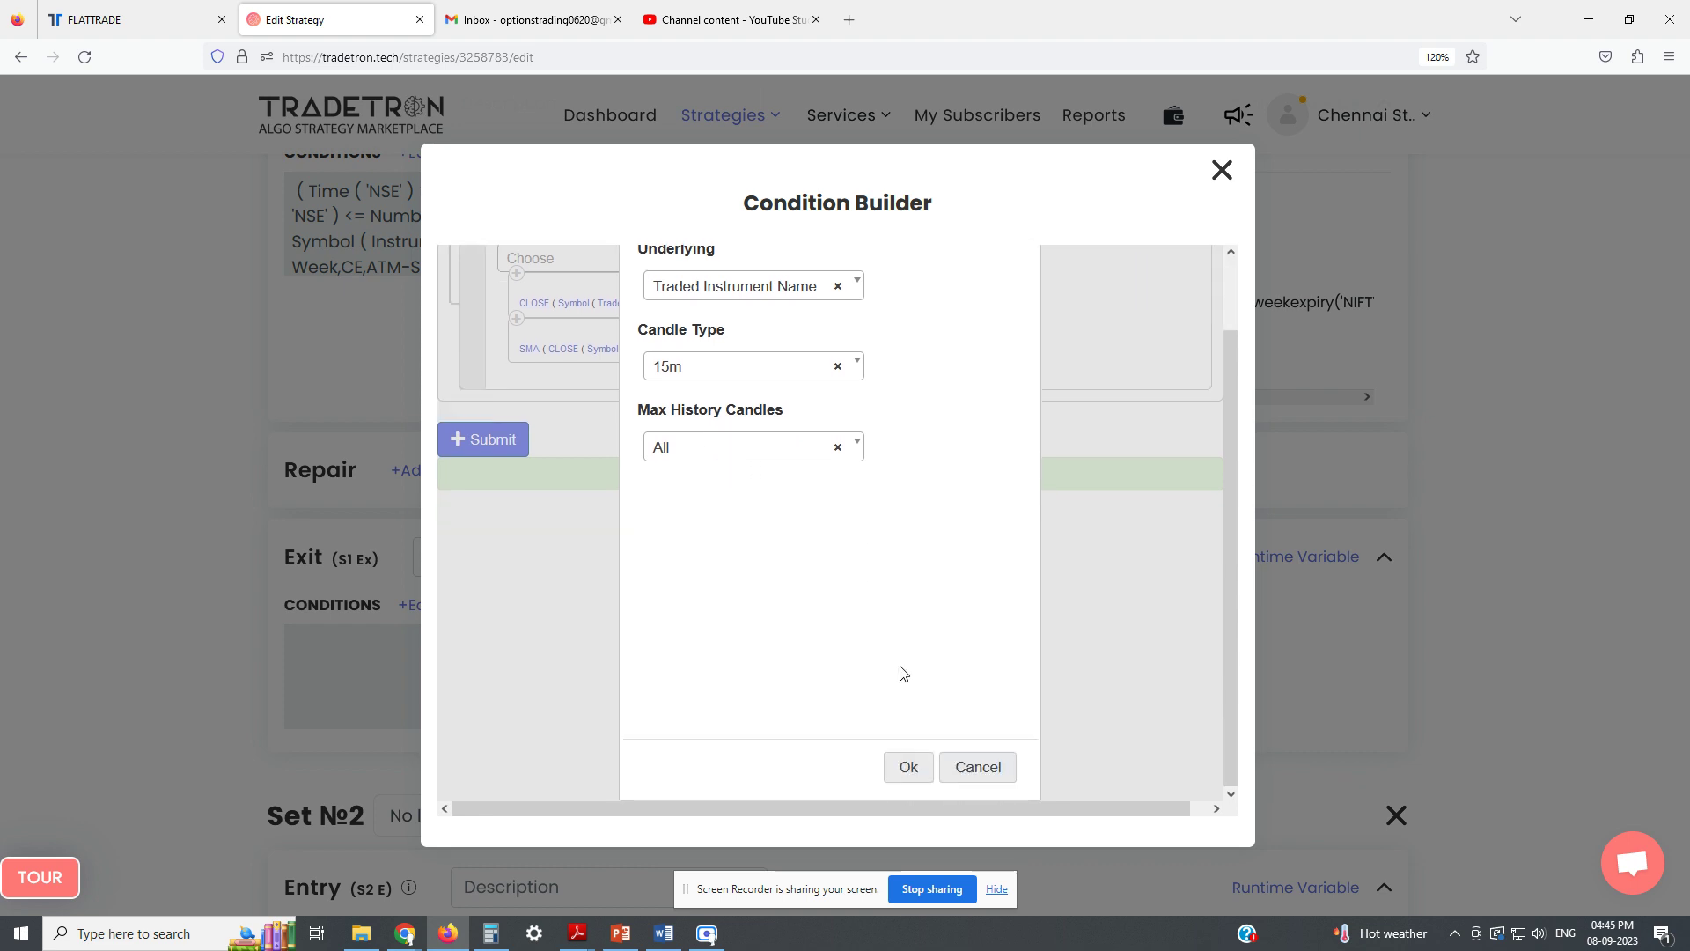
pyautogui.click(907, 768)
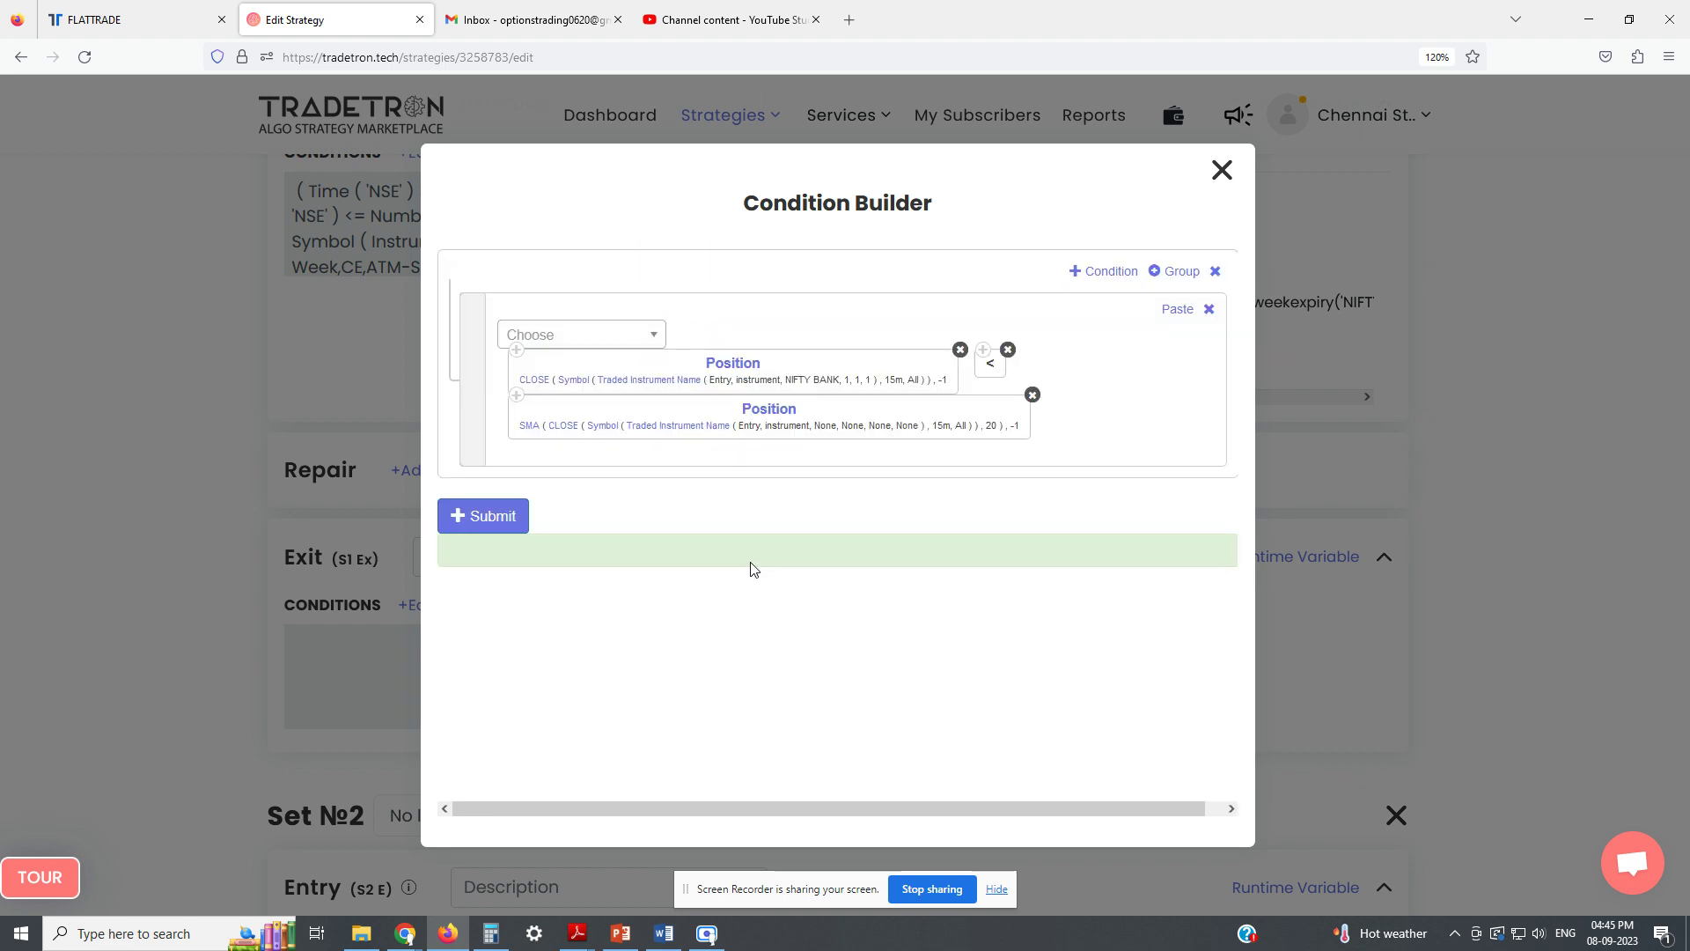
# Set the SMA traded instrument's underlying to NIFTY BANK with set number 1, condition number 1 and leg number 1, and confirm.
pyautogui.click(684, 431)
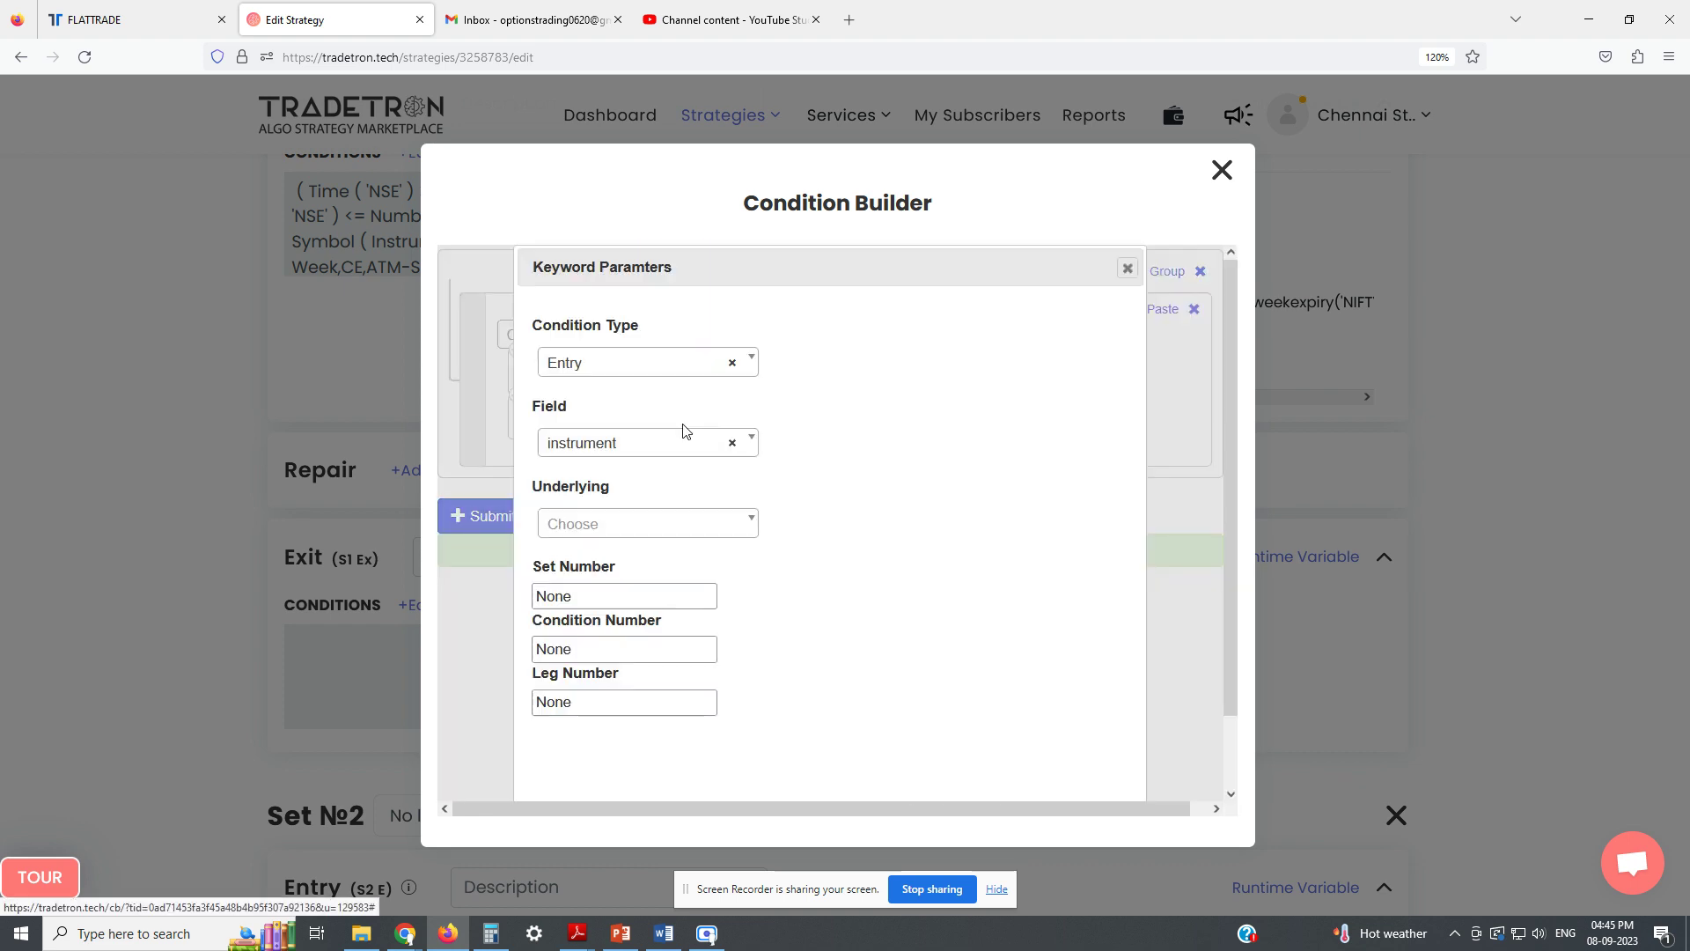
pyautogui.click(630, 526)
pyautogui.write('nifty')
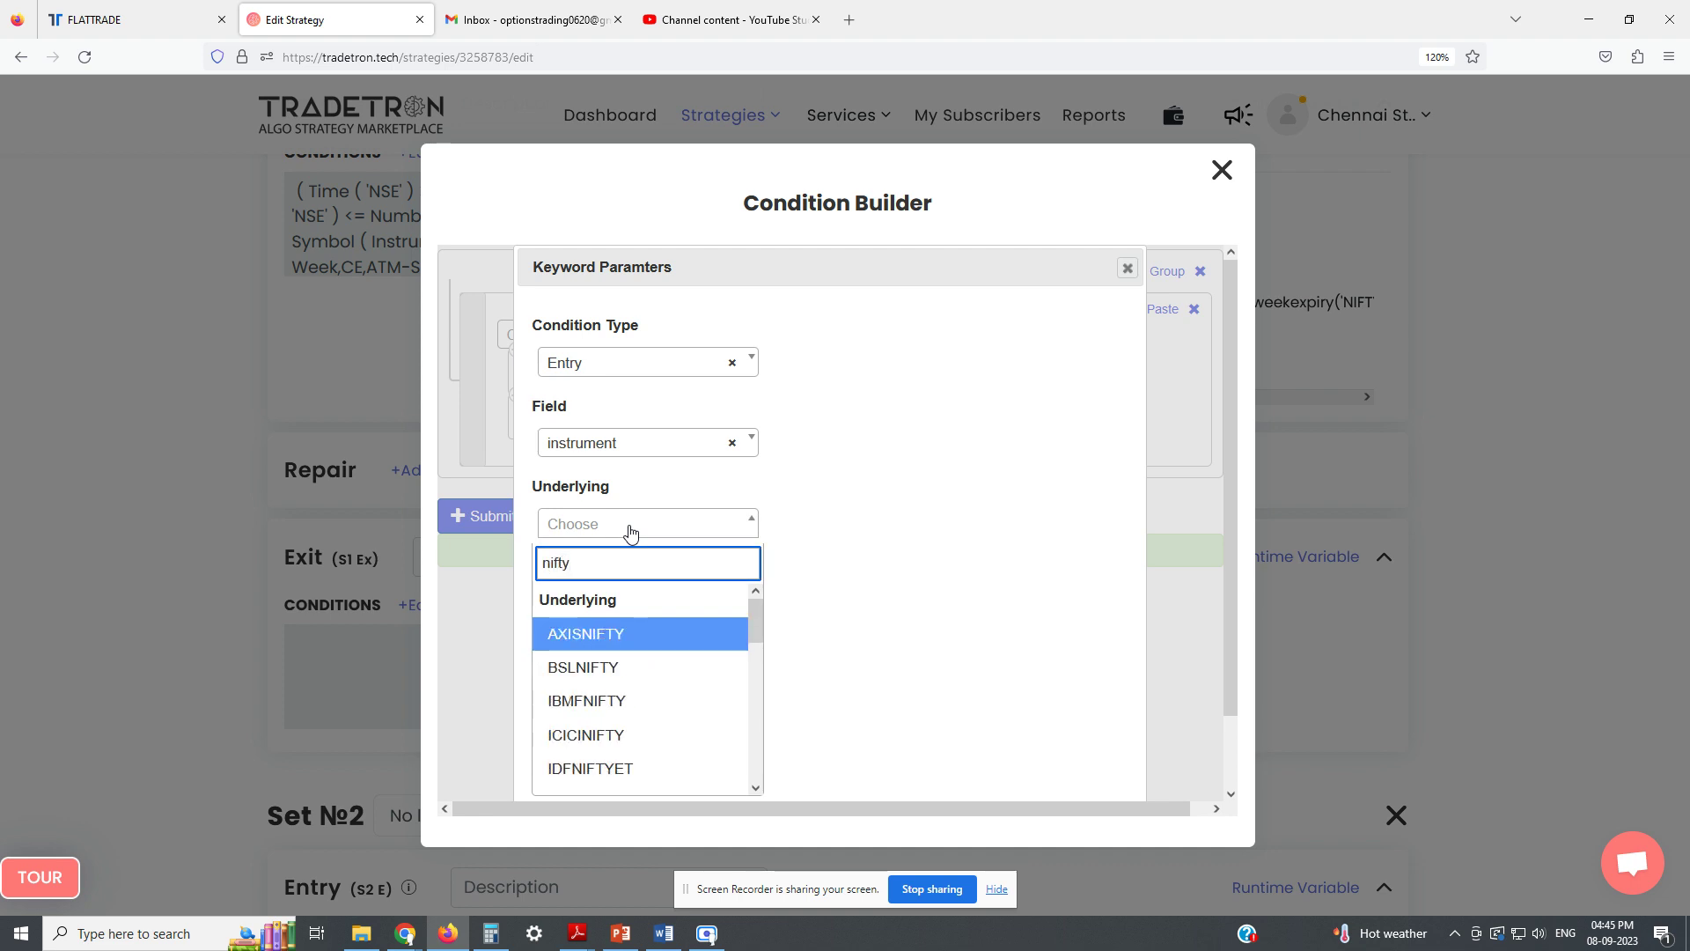
pyautogui.click(623, 669)
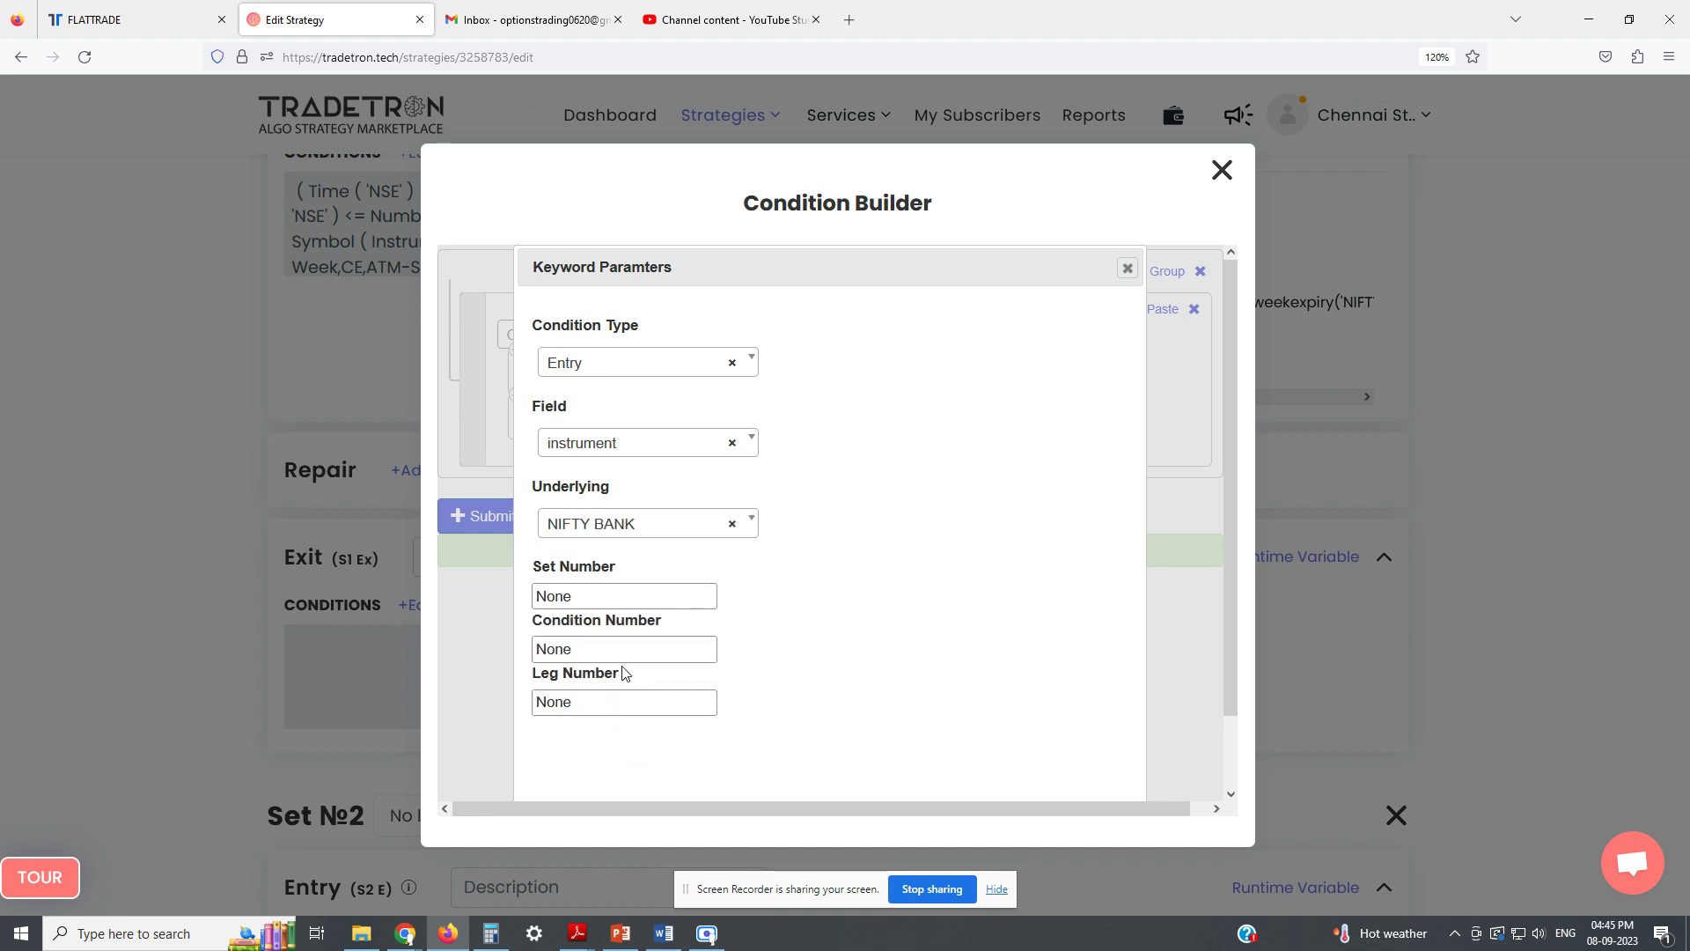
pyautogui.doubleClick(584, 595)
pyautogui.write('1')
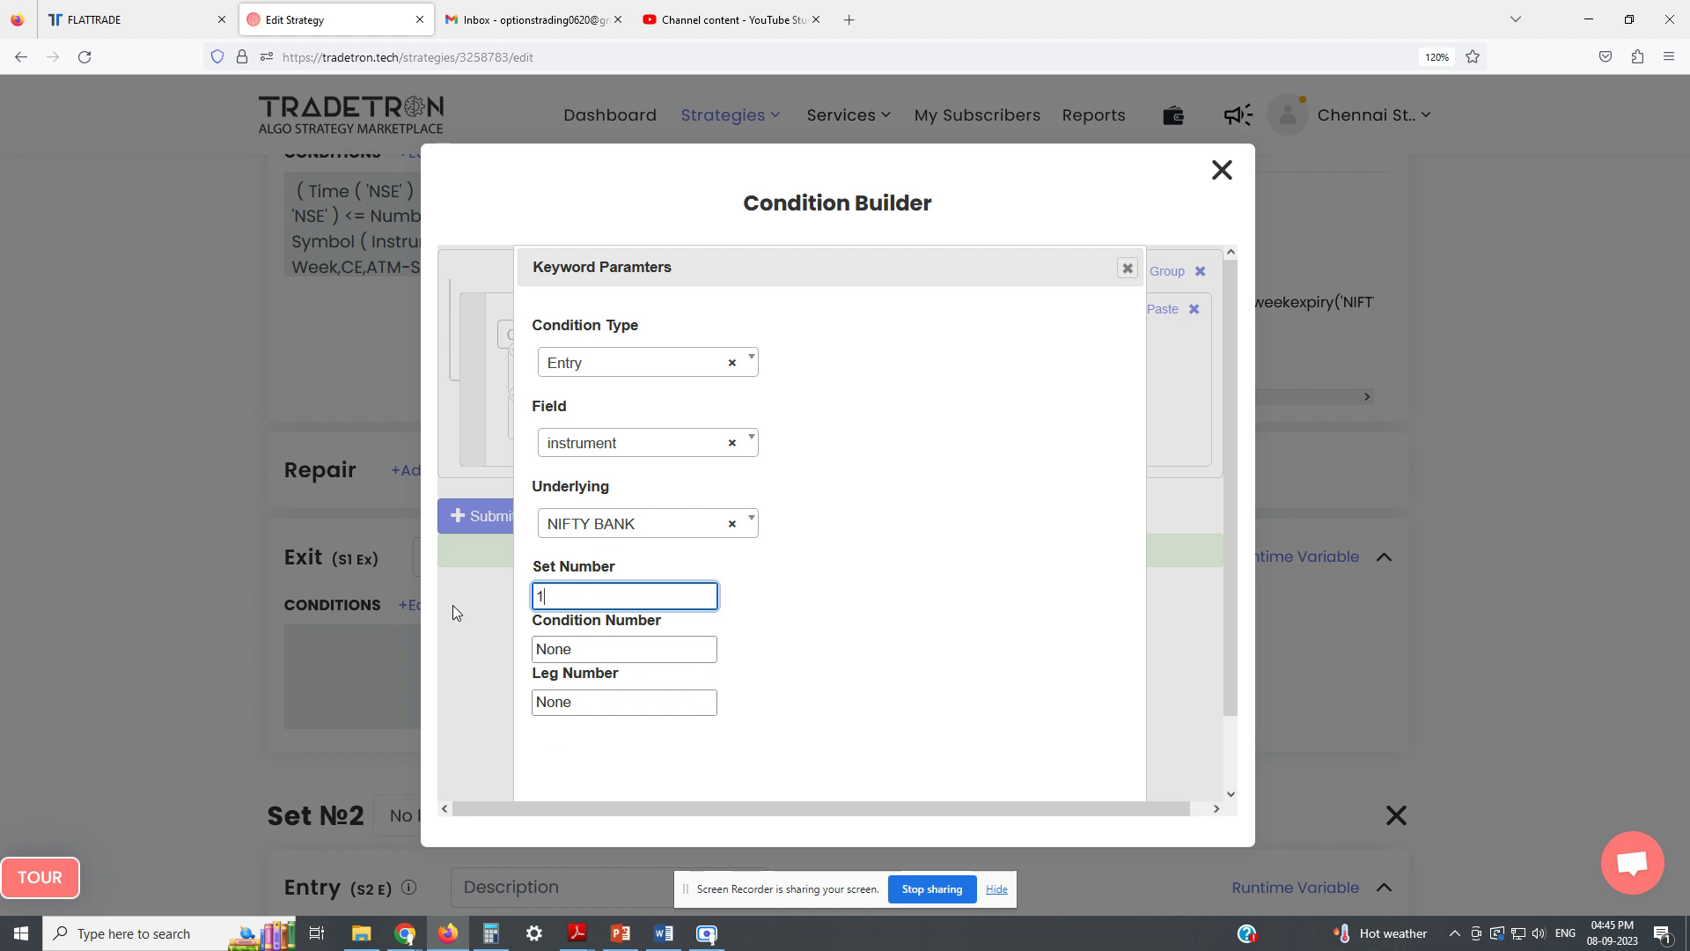
pyautogui.press('Tab')
pyautogui.write('1')
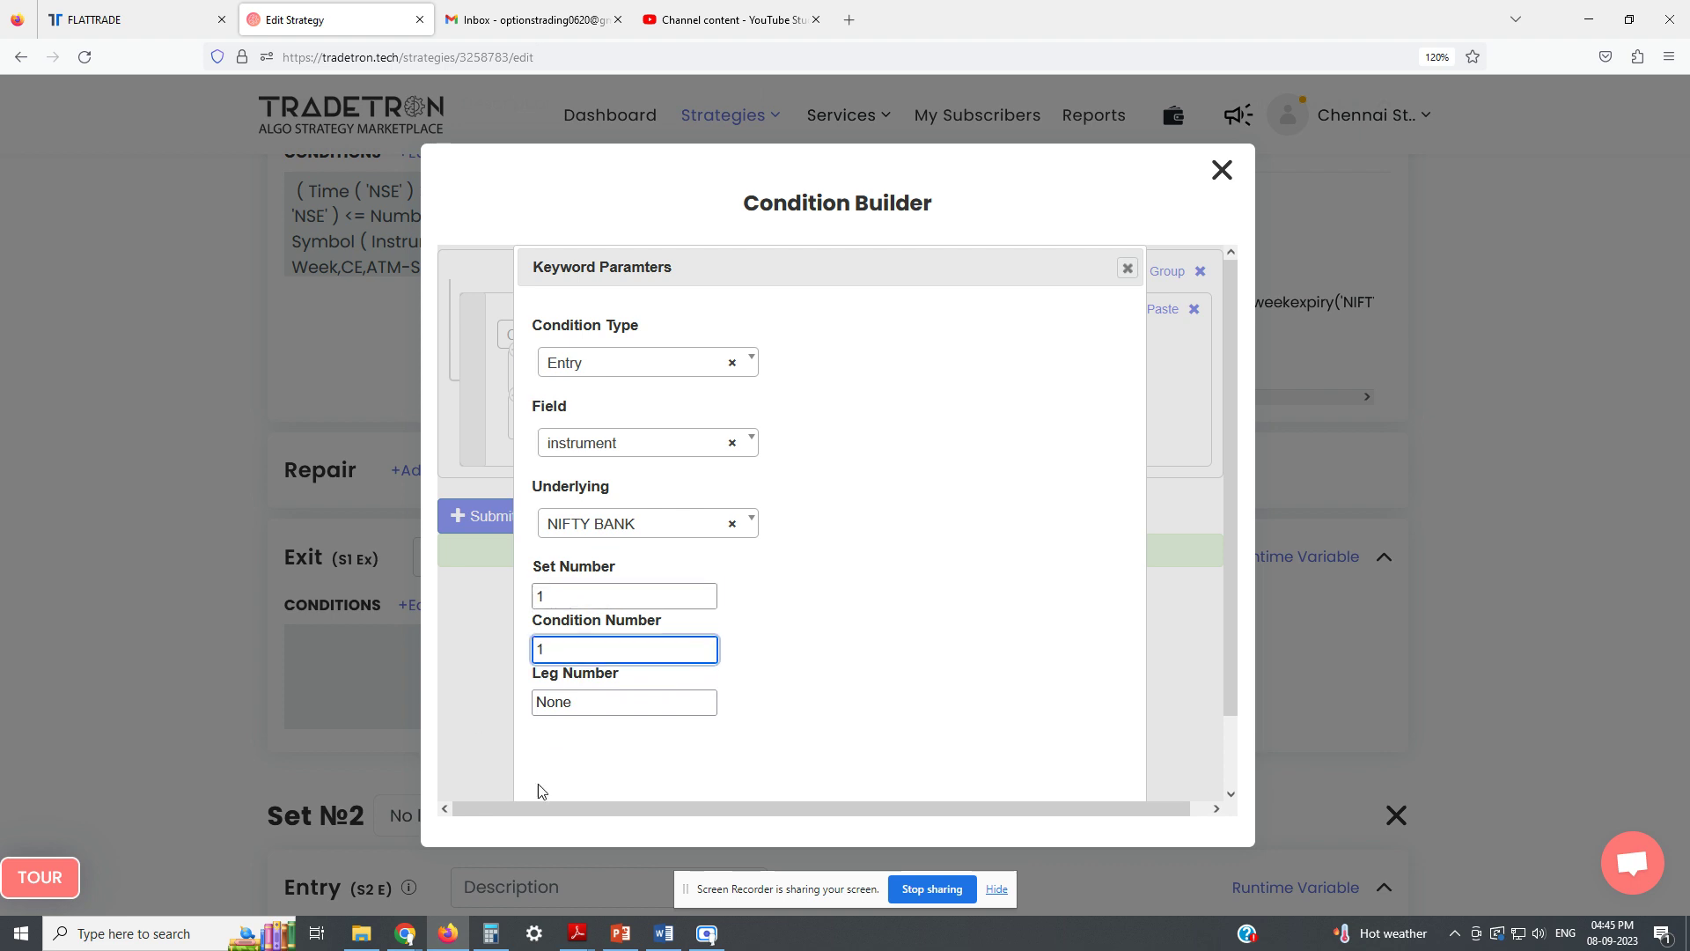
pyautogui.doubleClick(585, 705)
pyautogui.write('1')
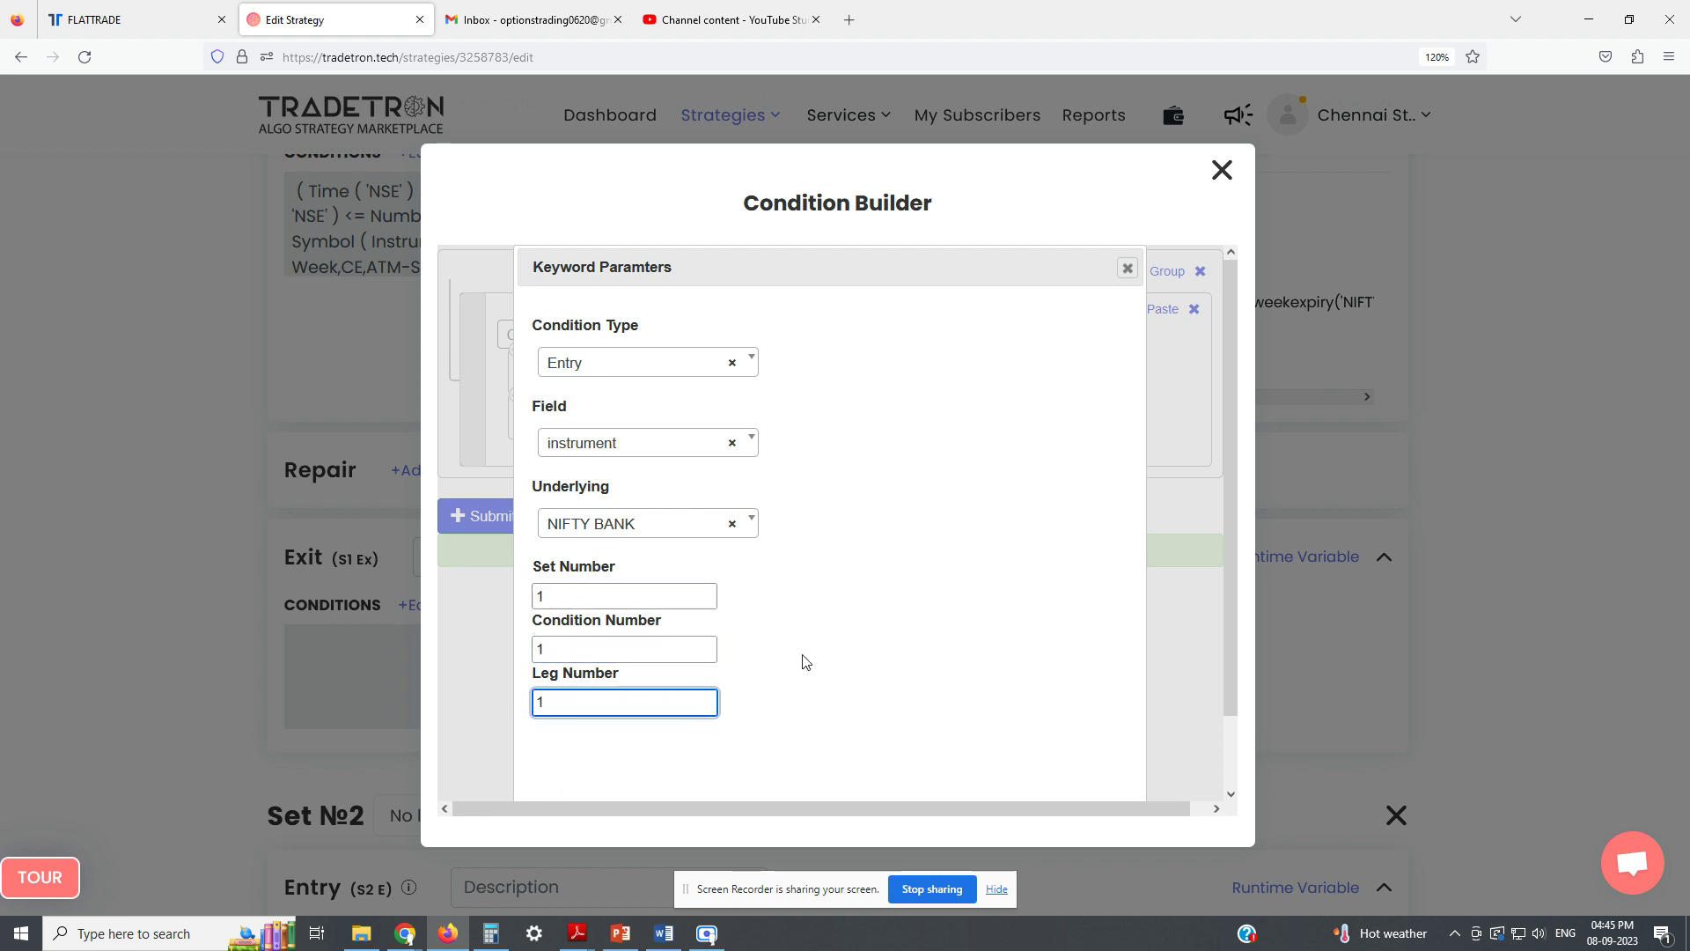
pyautogui.scroll(-2, 875, 656)
pyautogui.click(1009, 762)
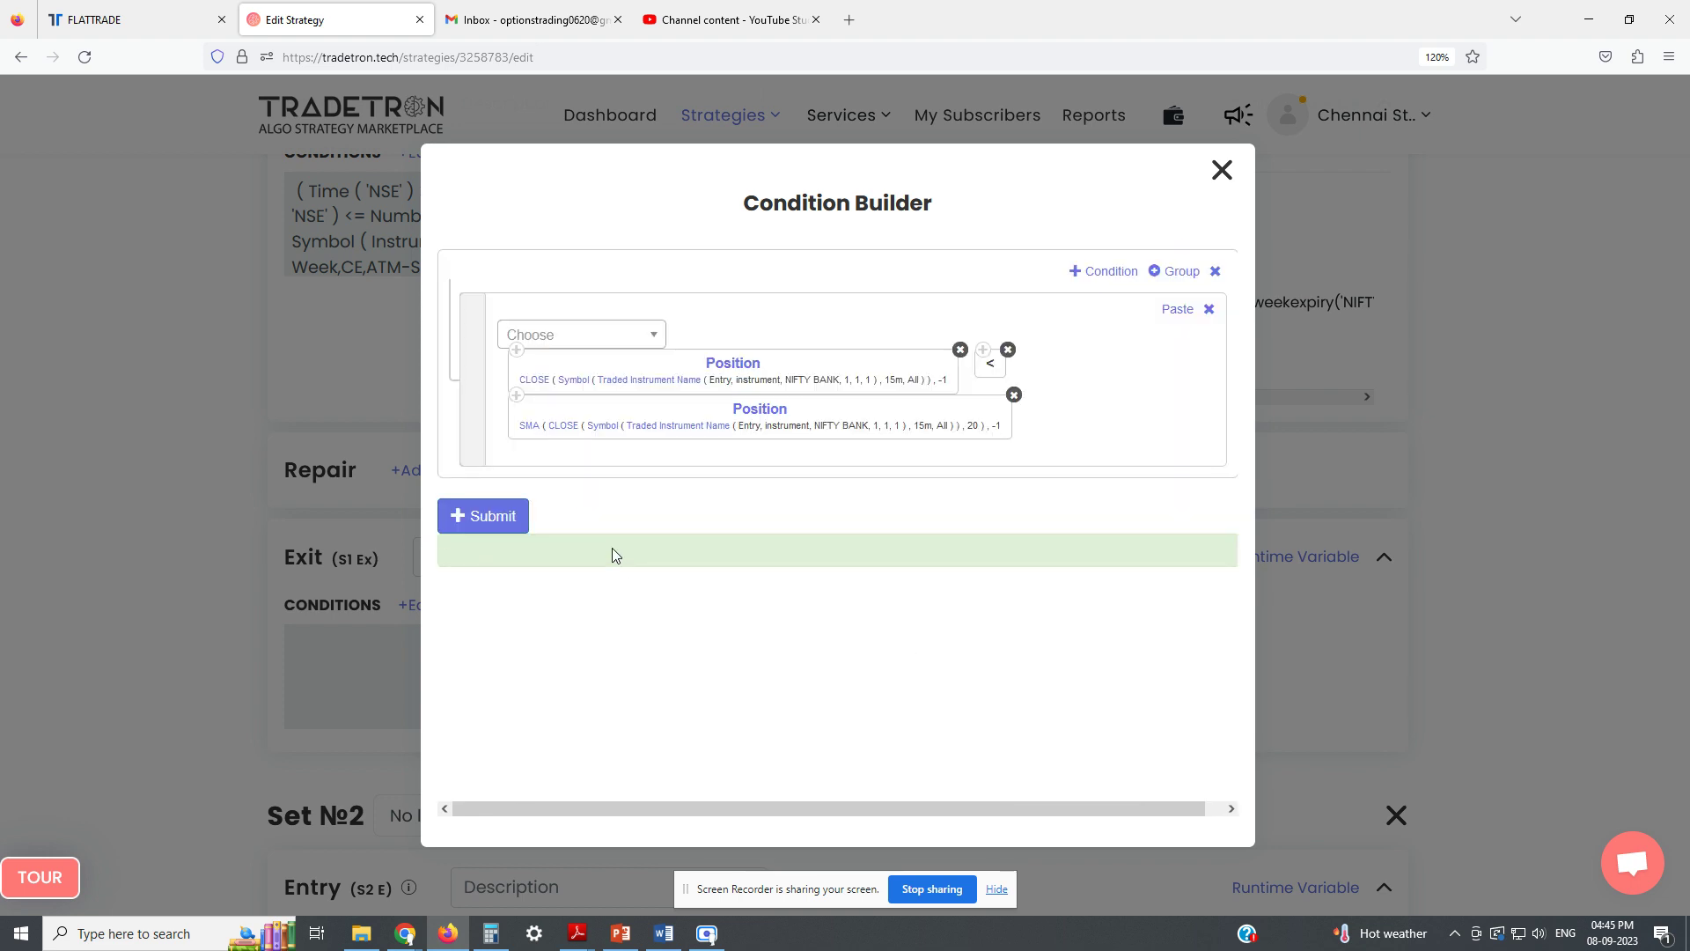
# Submit Set 1's exit condition and close the Condition Builder.
pyautogui.click(496, 520)
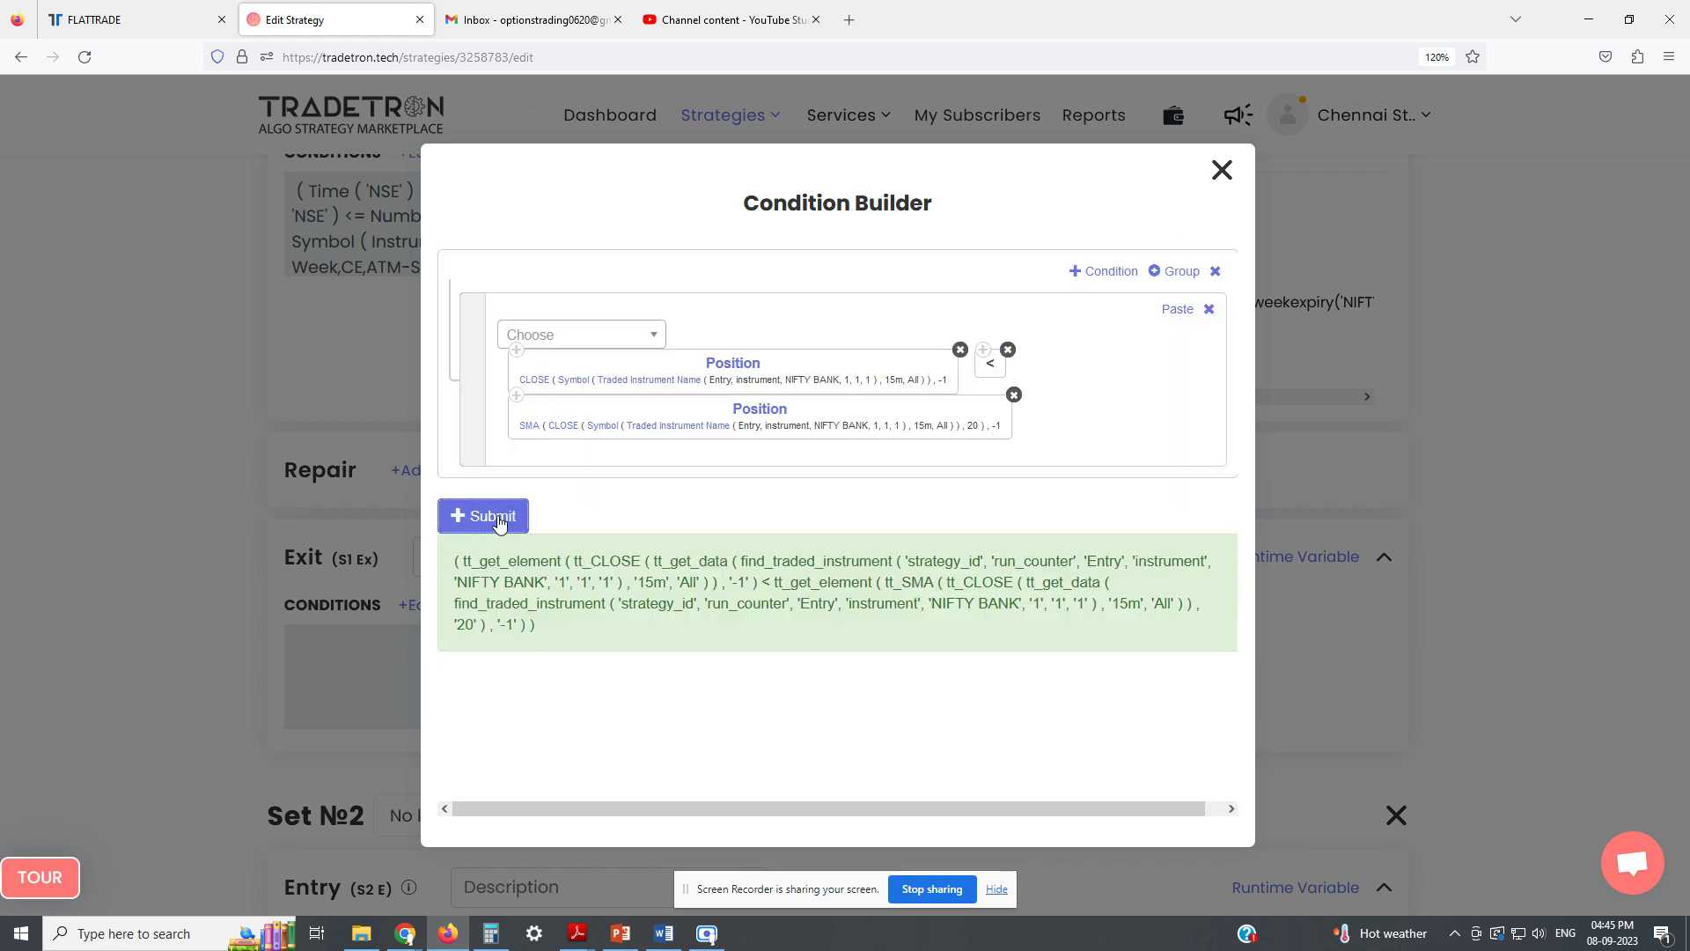
pyautogui.click(1221, 170)
pyautogui.scroll(-2, 1079, 549)
pyautogui.scroll(-2, 1079, 549)
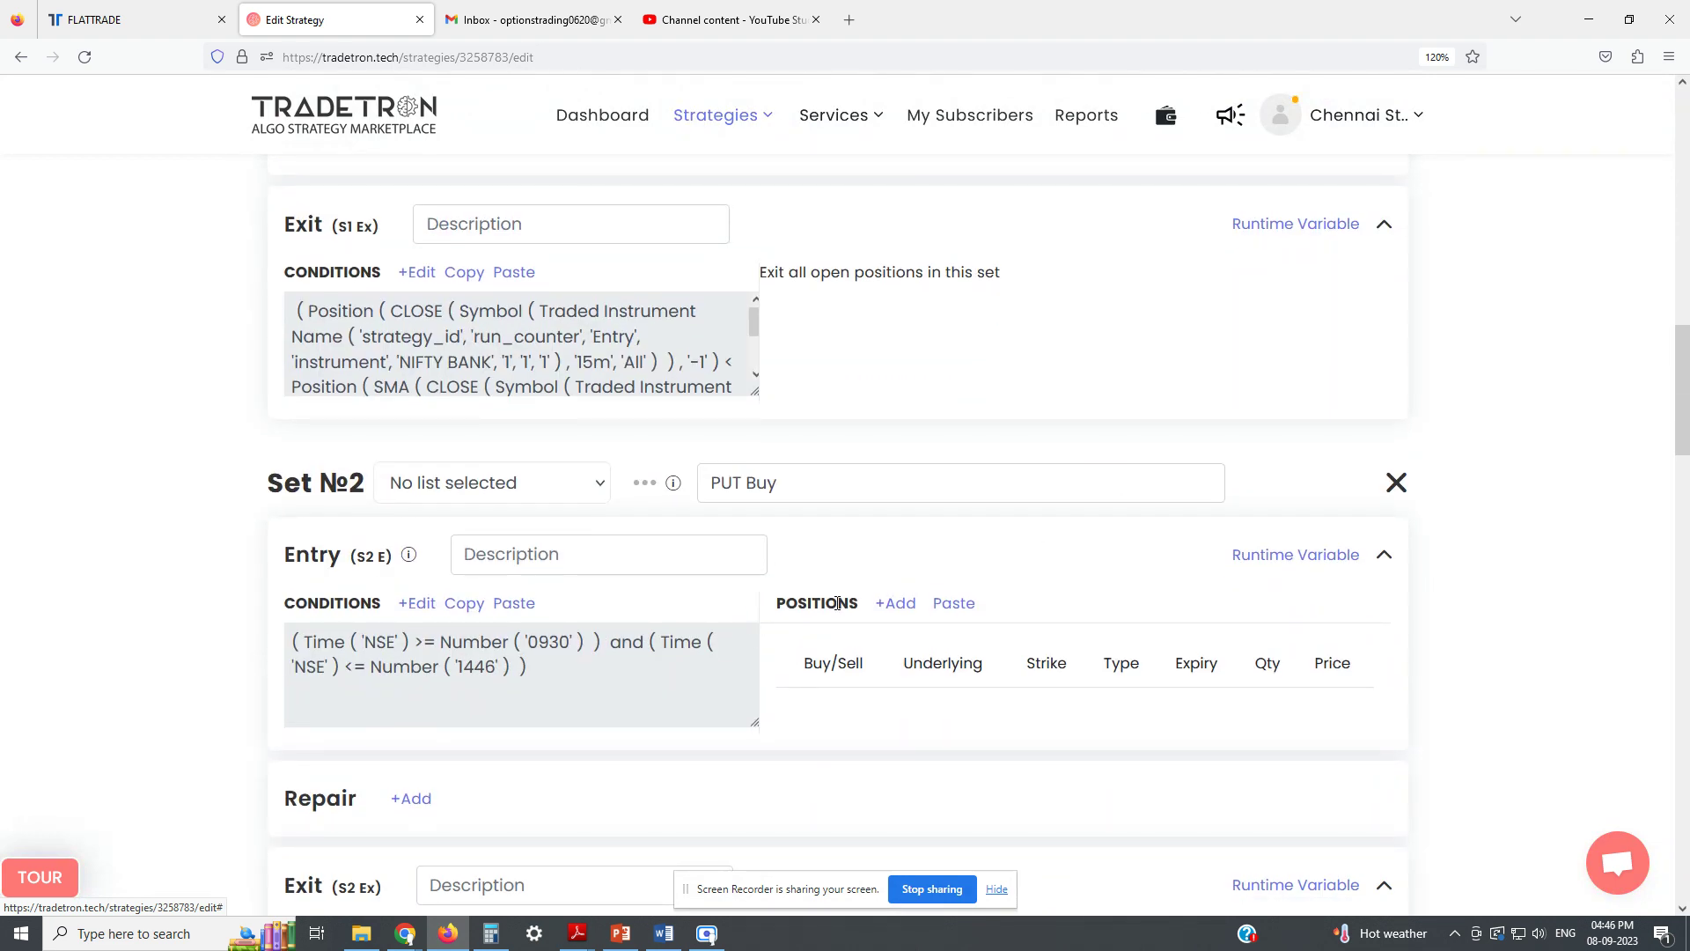
# Copy Set 1's entry conditions into Set 2's PUT Buy entry, and open the pasted conditions for editing.
pyautogui.scroll(3, 835, 605)
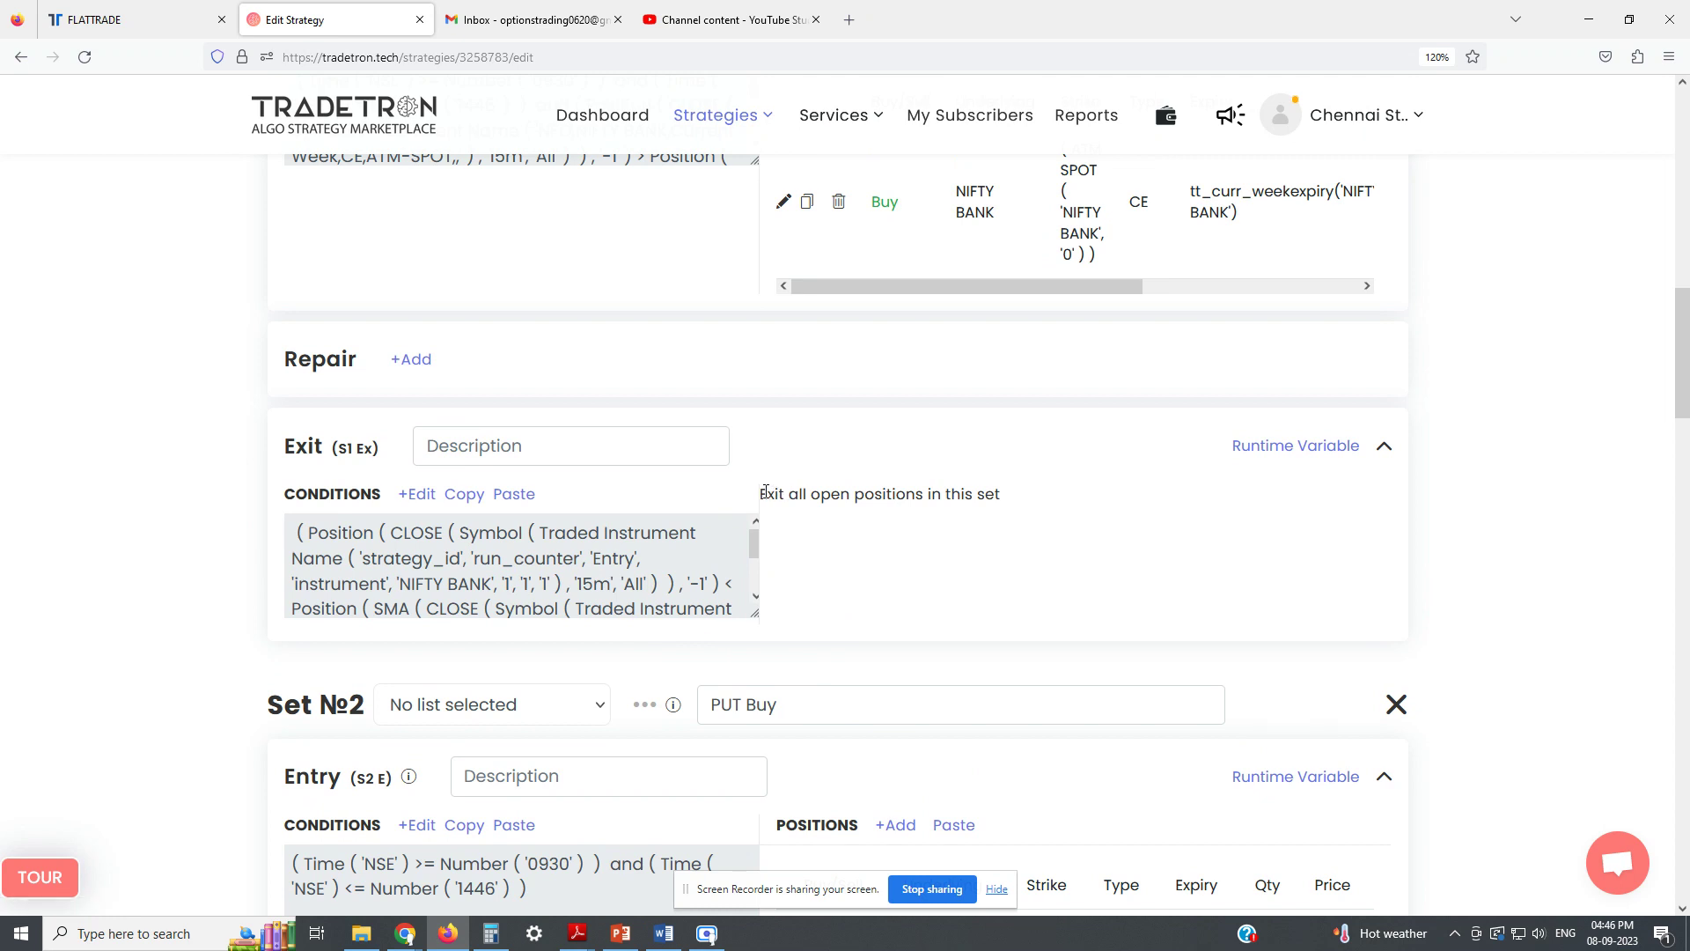
pyautogui.scroll(3, 774, 491)
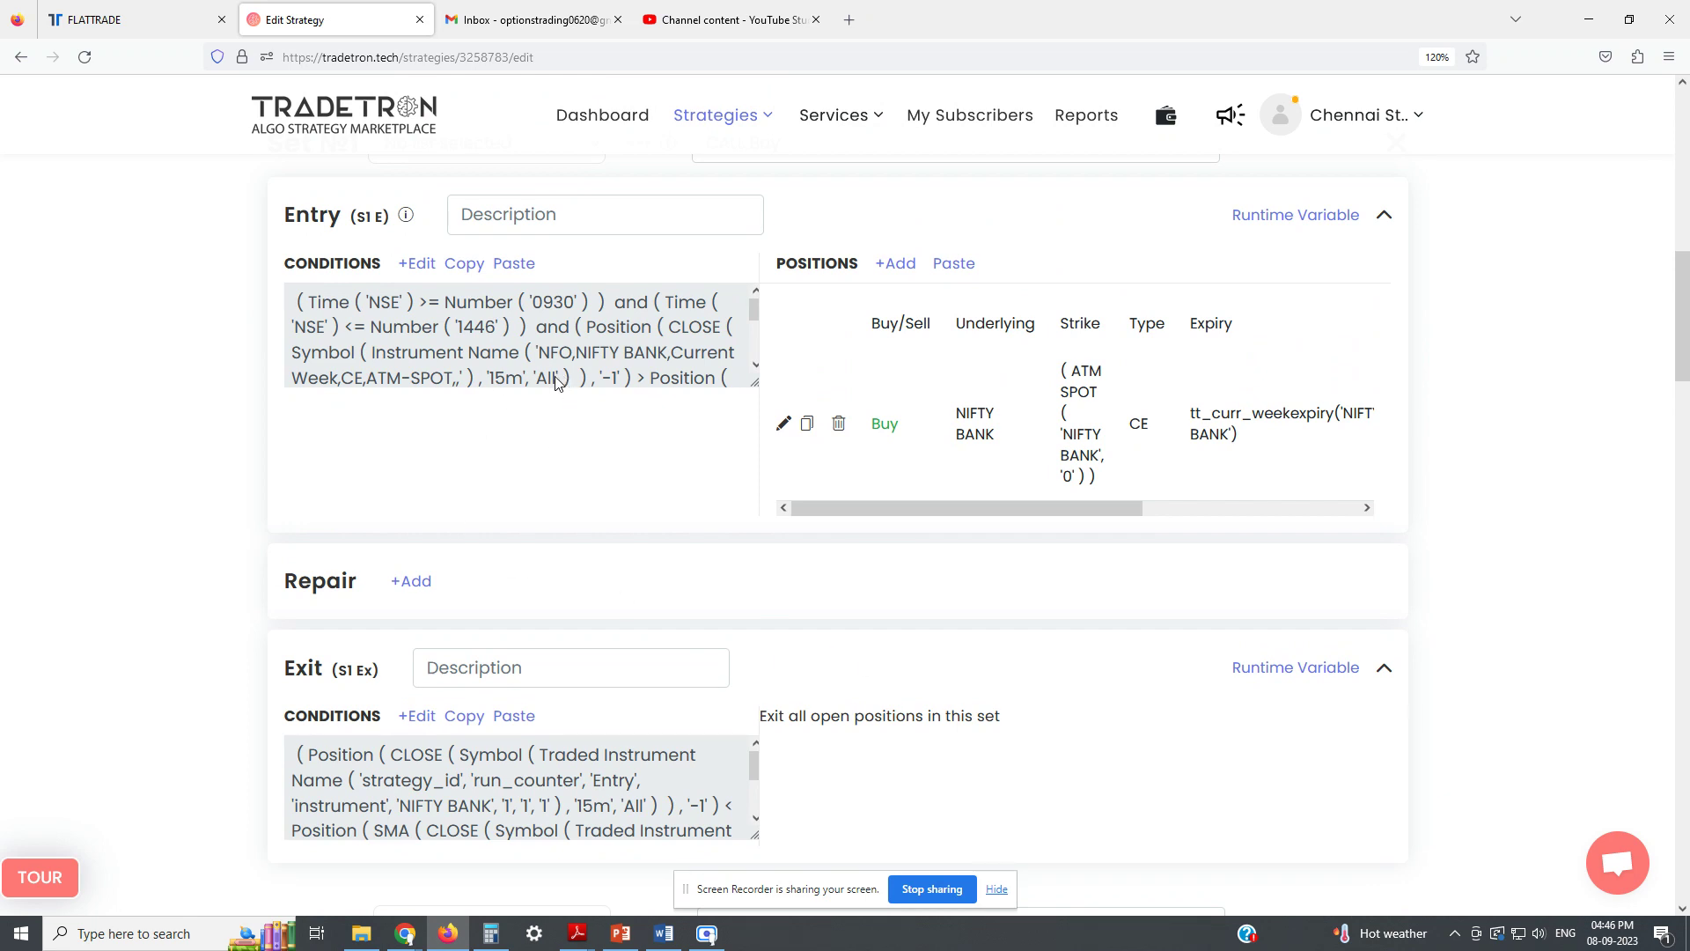
pyautogui.click(467, 266)
pyautogui.scroll(-10, 579, 498)
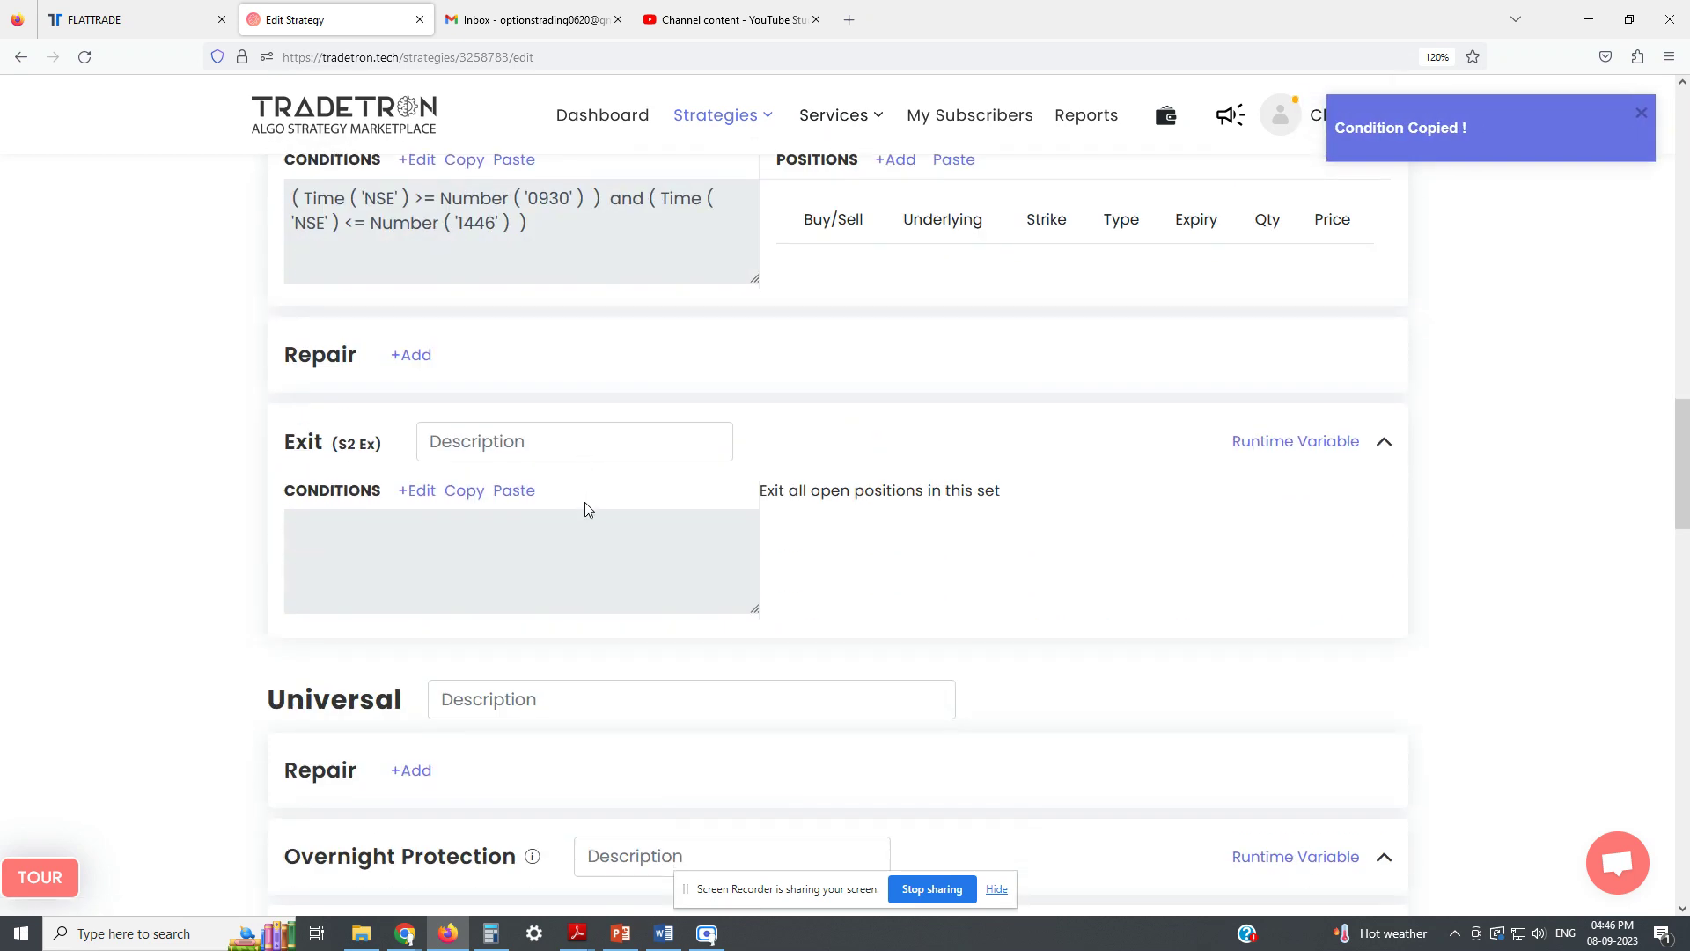
pyautogui.scroll(5, 588, 510)
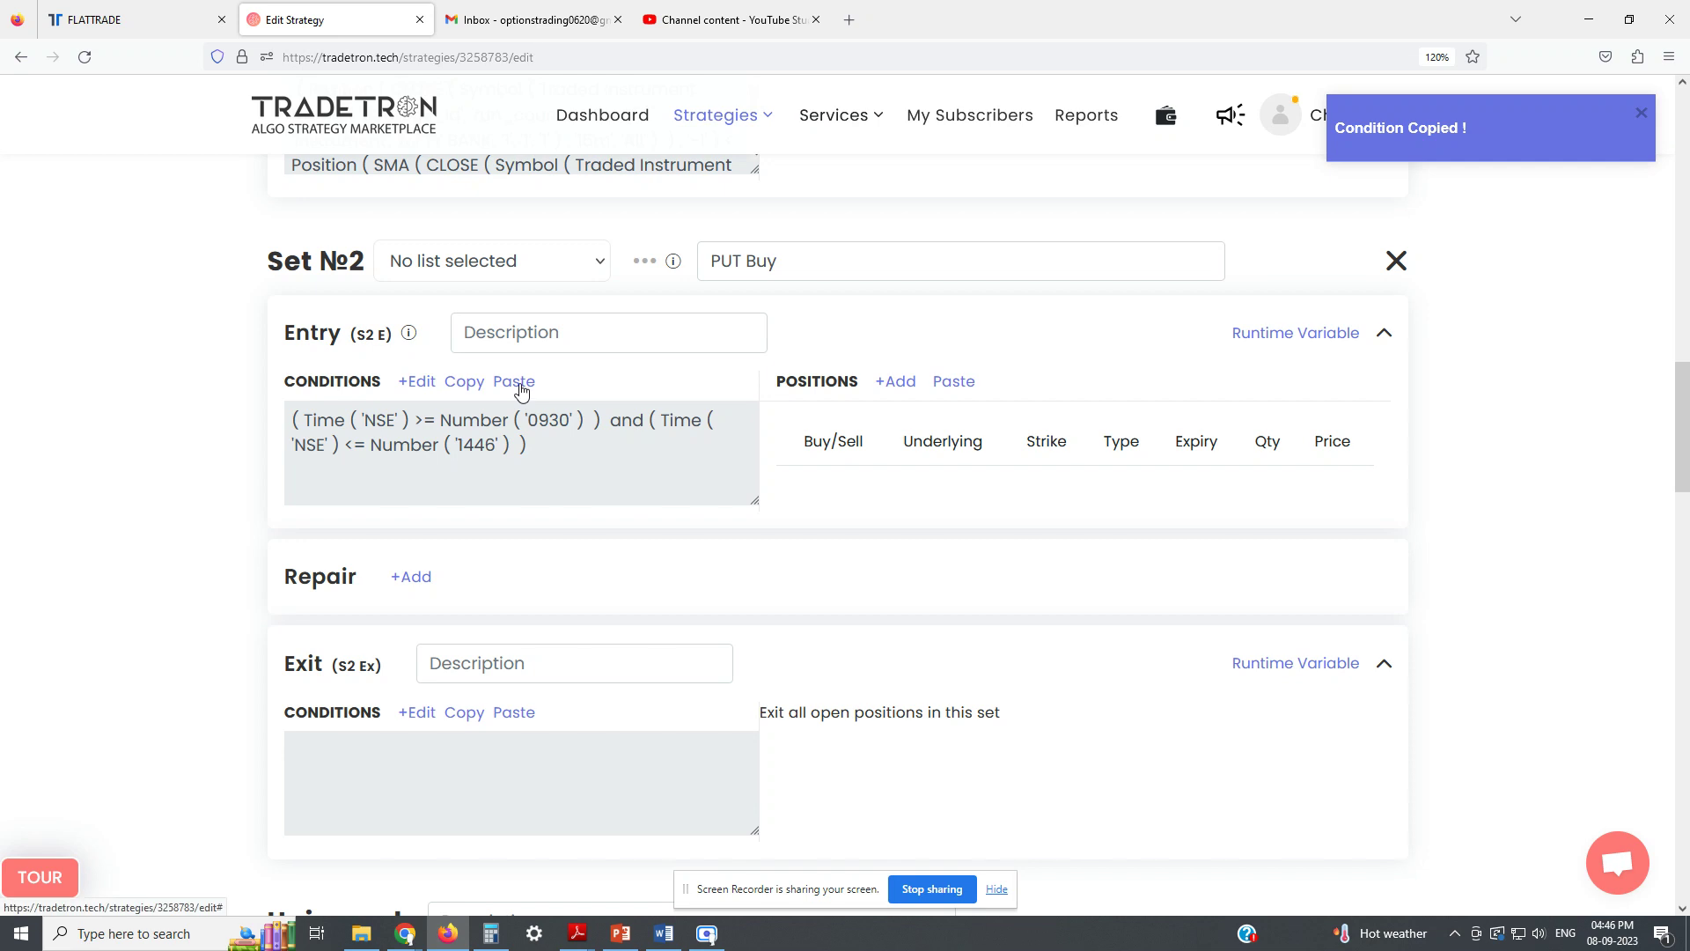
pyautogui.click(520, 391)
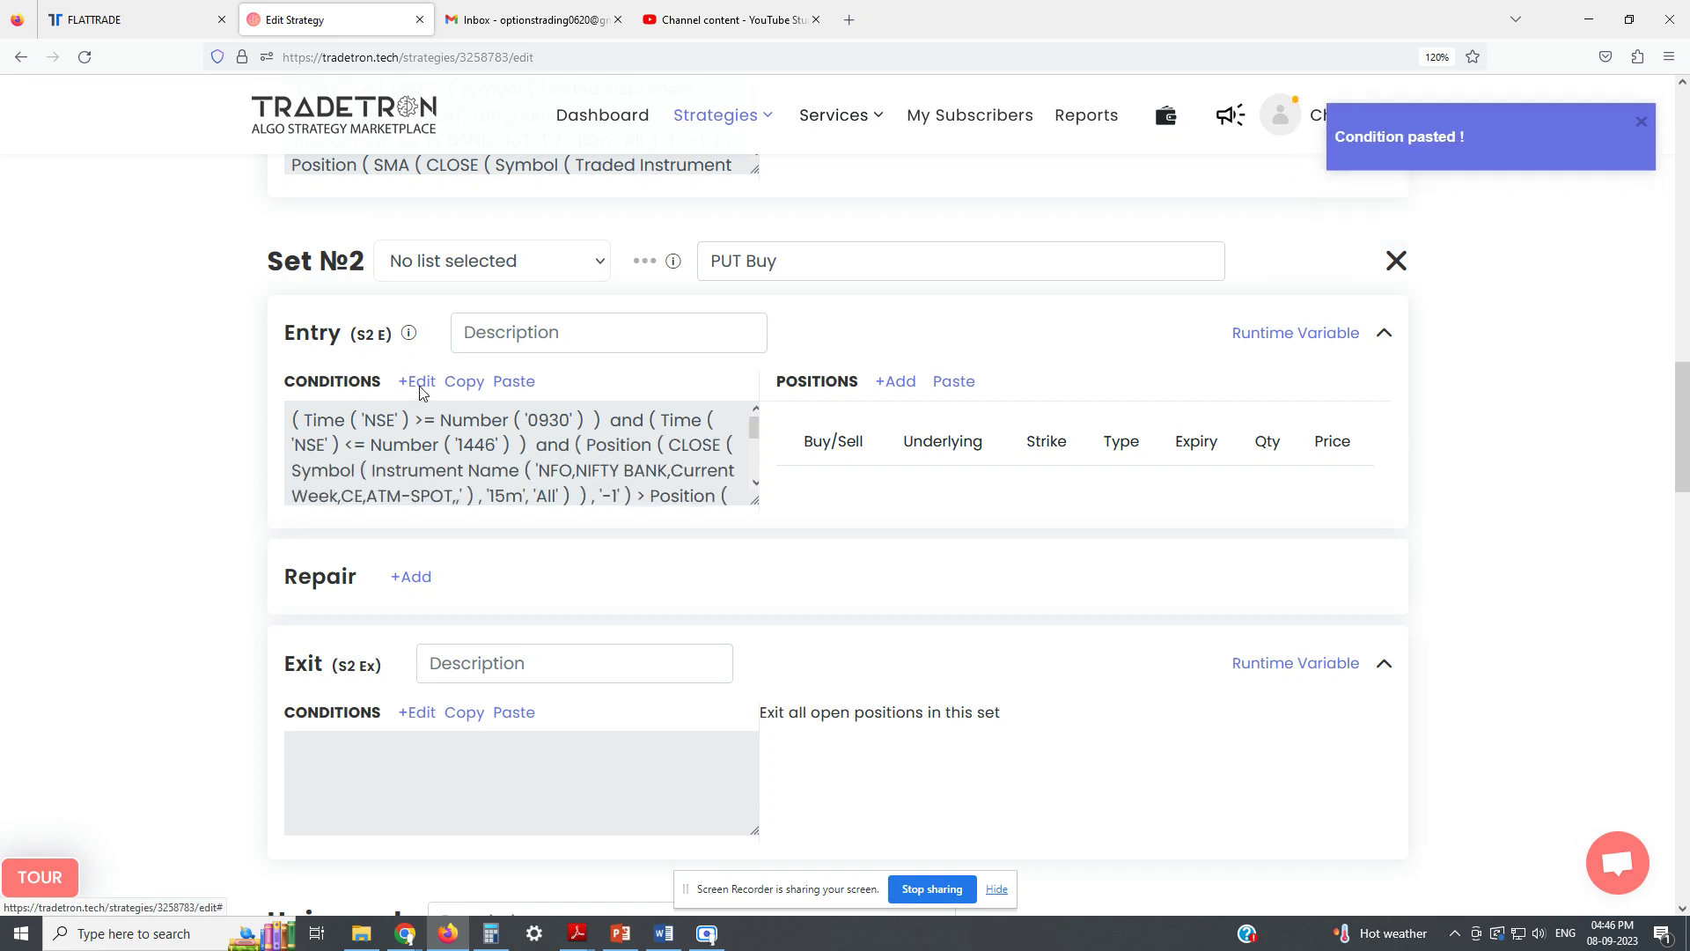
pyautogui.click(417, 383)
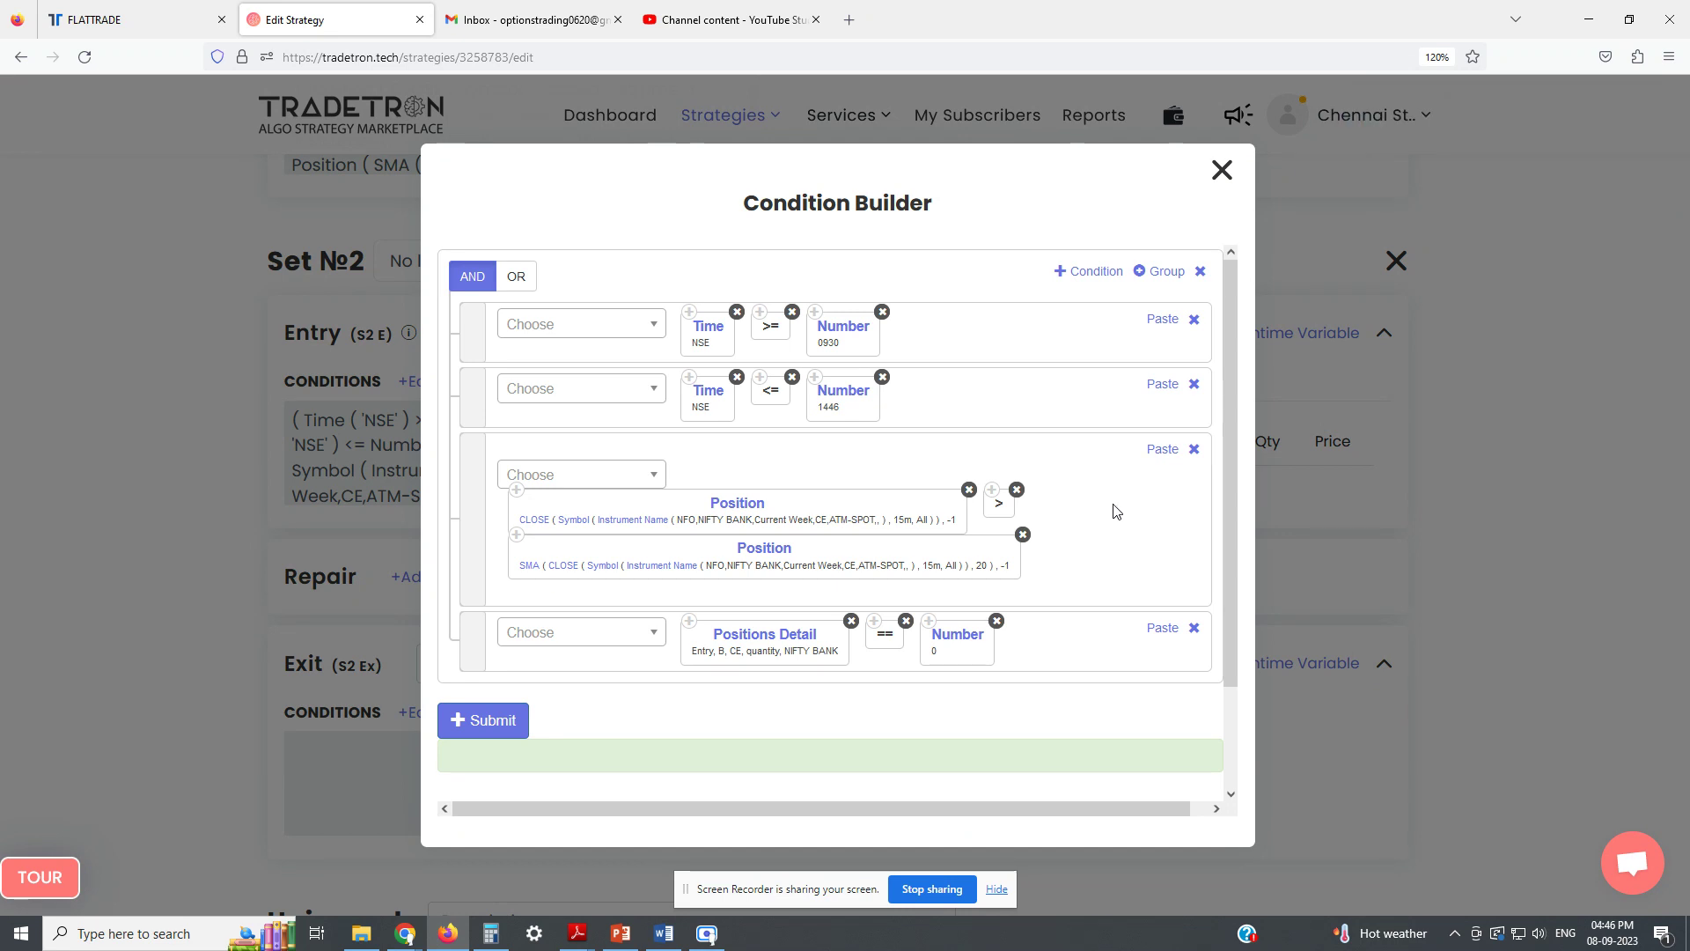
# Change the option type to PE in the instruments of both the CLOSE and SMA positions in Set 2's entry condition.
pyautogui.scroll(-3, 1116, 512)
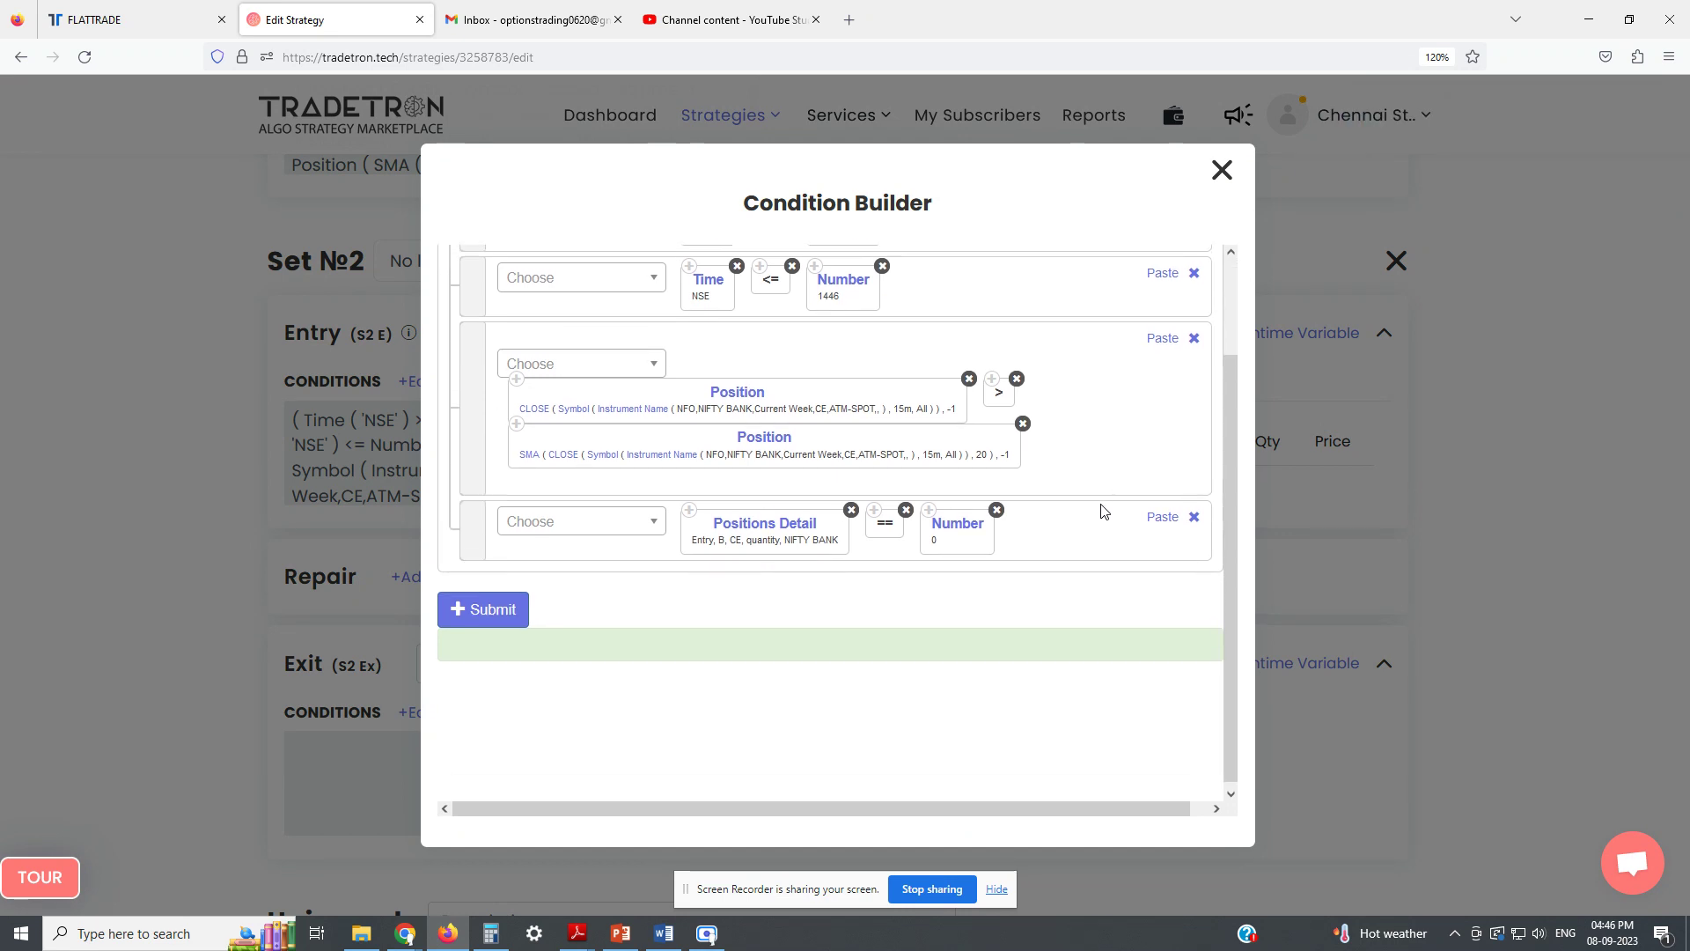
pyautogui.click(636, 410)
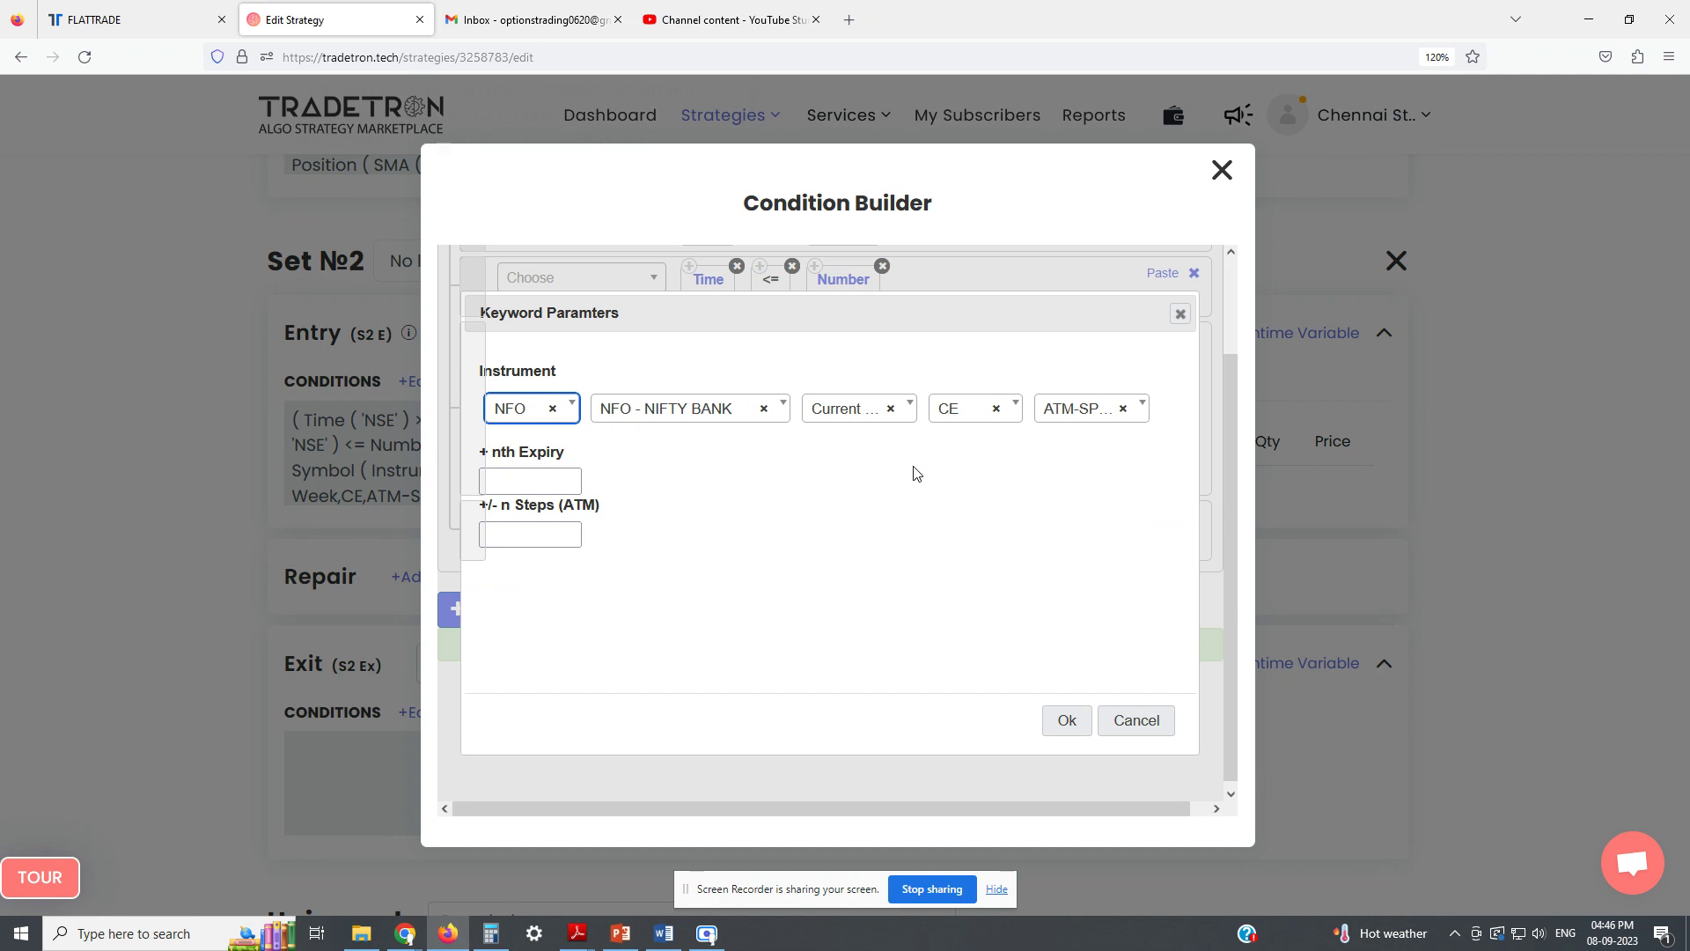
pyautogui.click(951, 416)
pyautogui.click(952, 525)
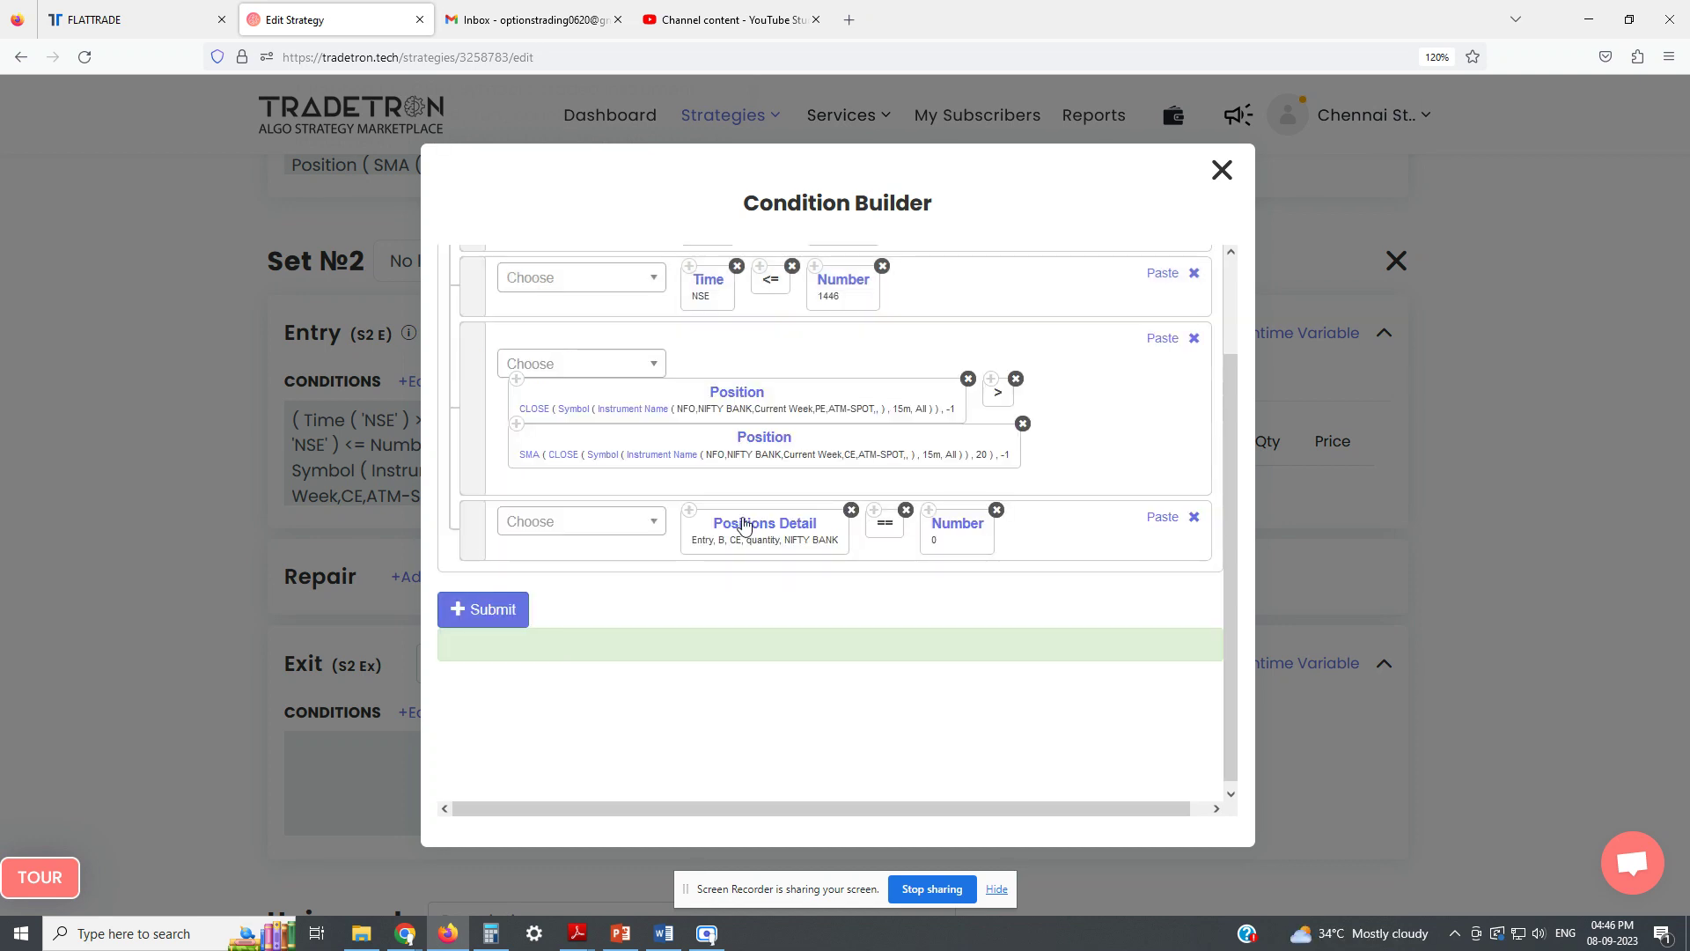
pyautogui.click(664, 462)
pyautogui.click(951, 407)
pyautogui.click(966, 522)
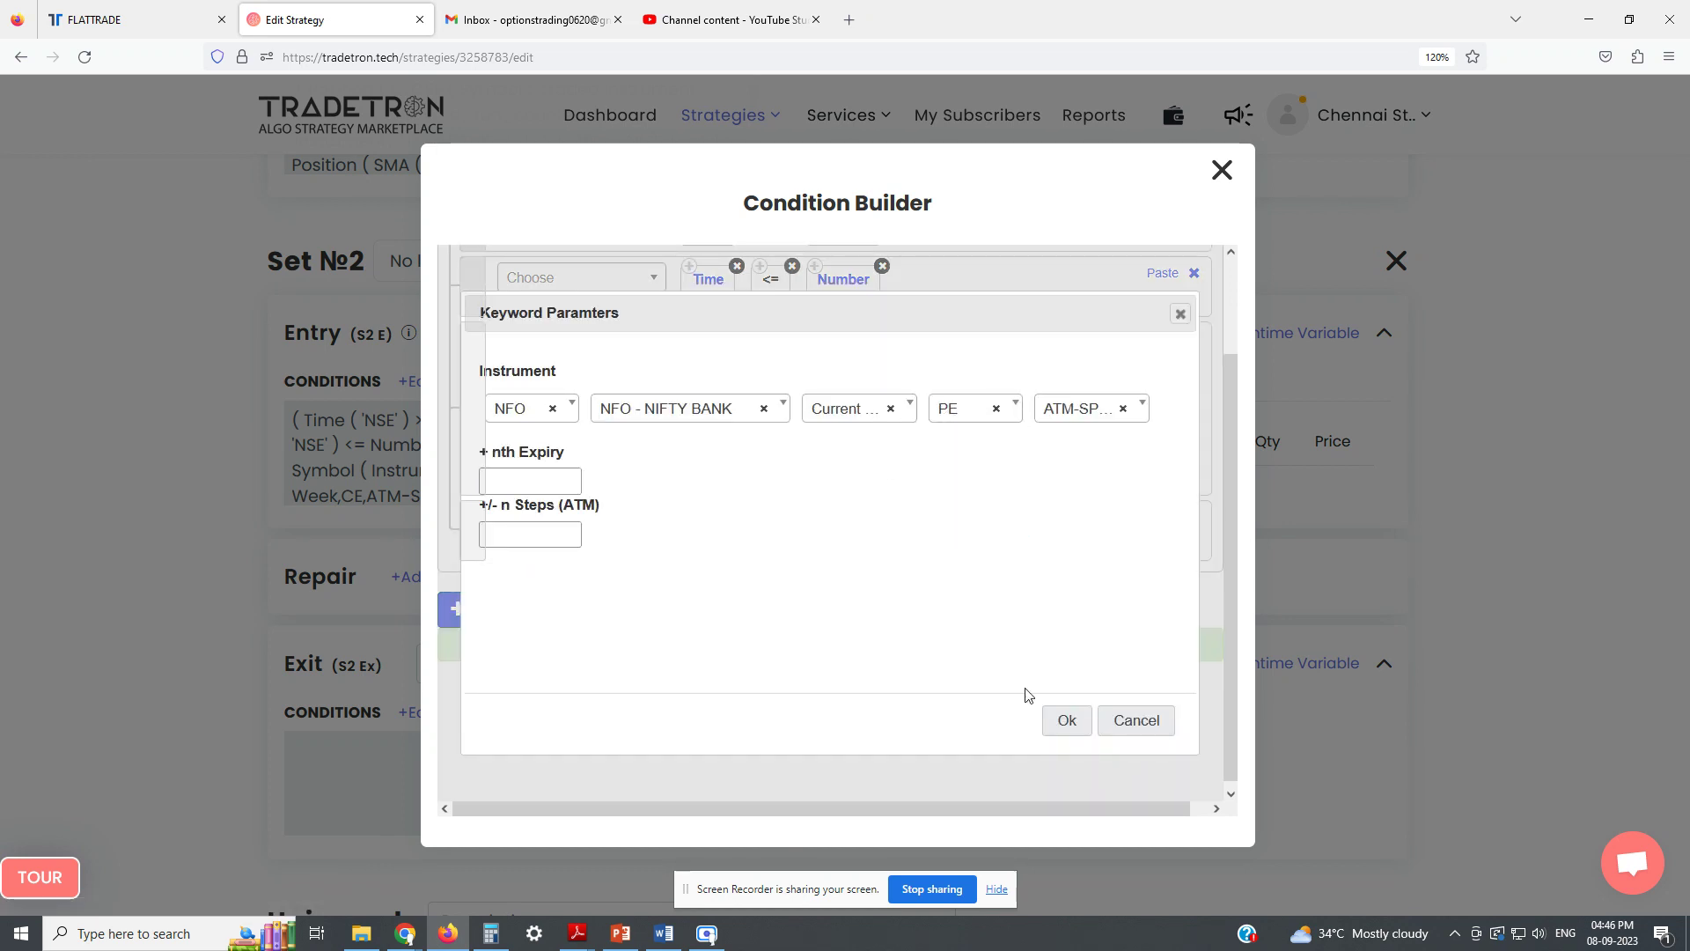
pyautogui.click(1067, 725)
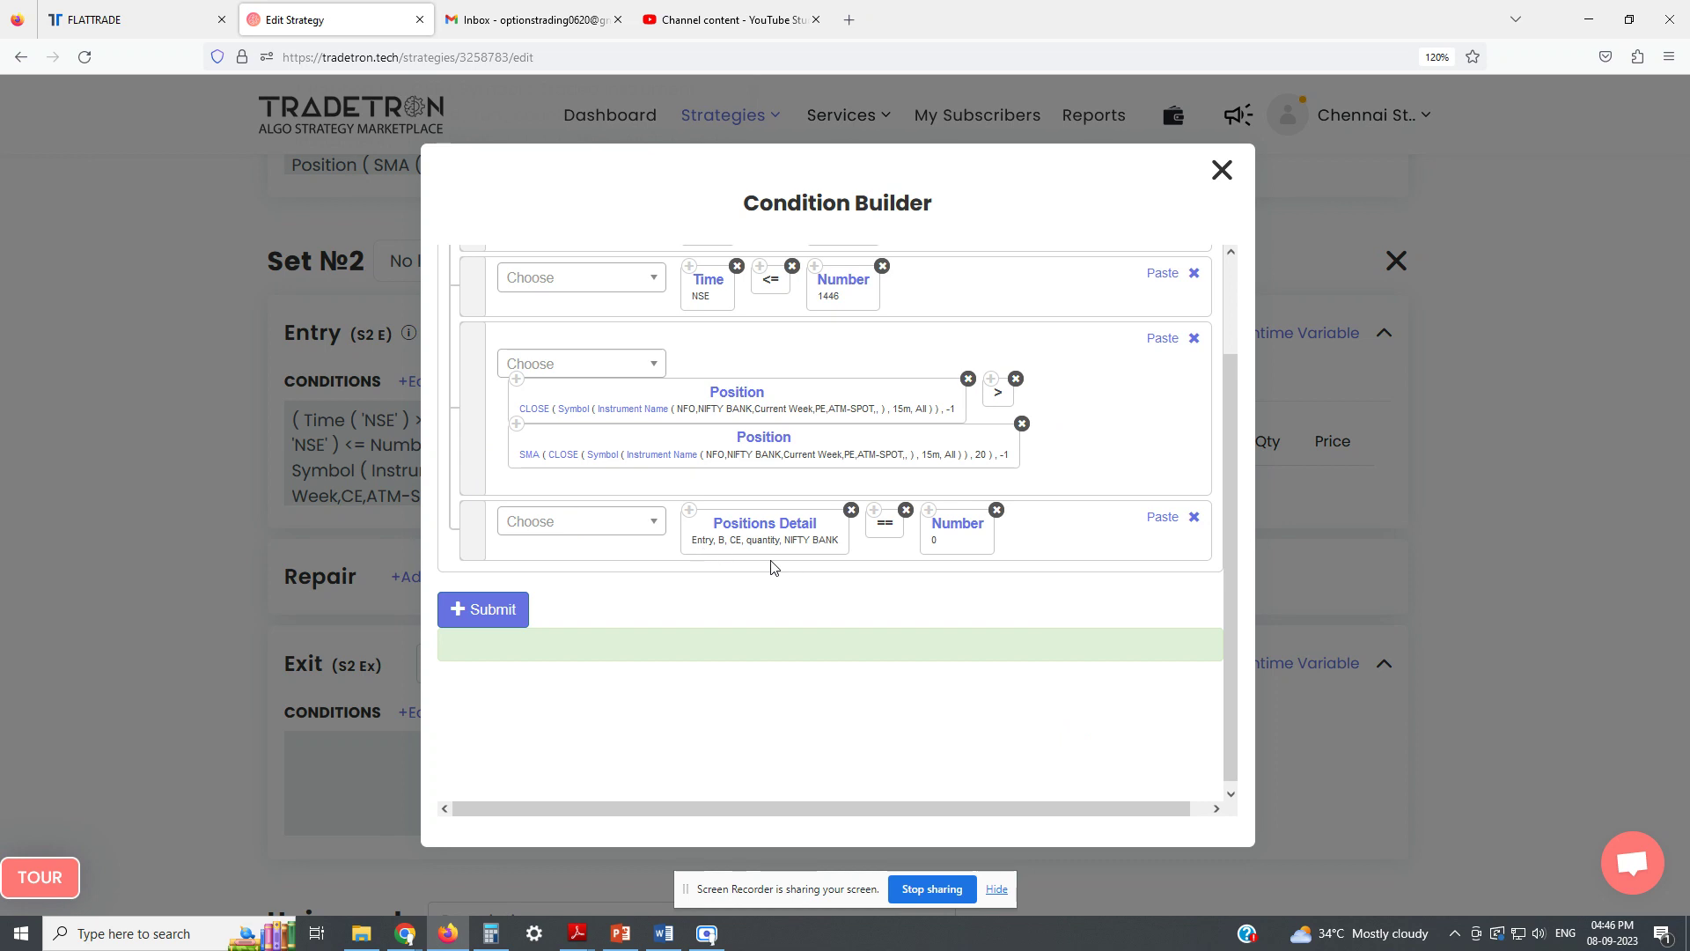
# Set the instruments type of Set 2's Positions Detail condition to PE and confirm.
pyautogui.click(749, 527)
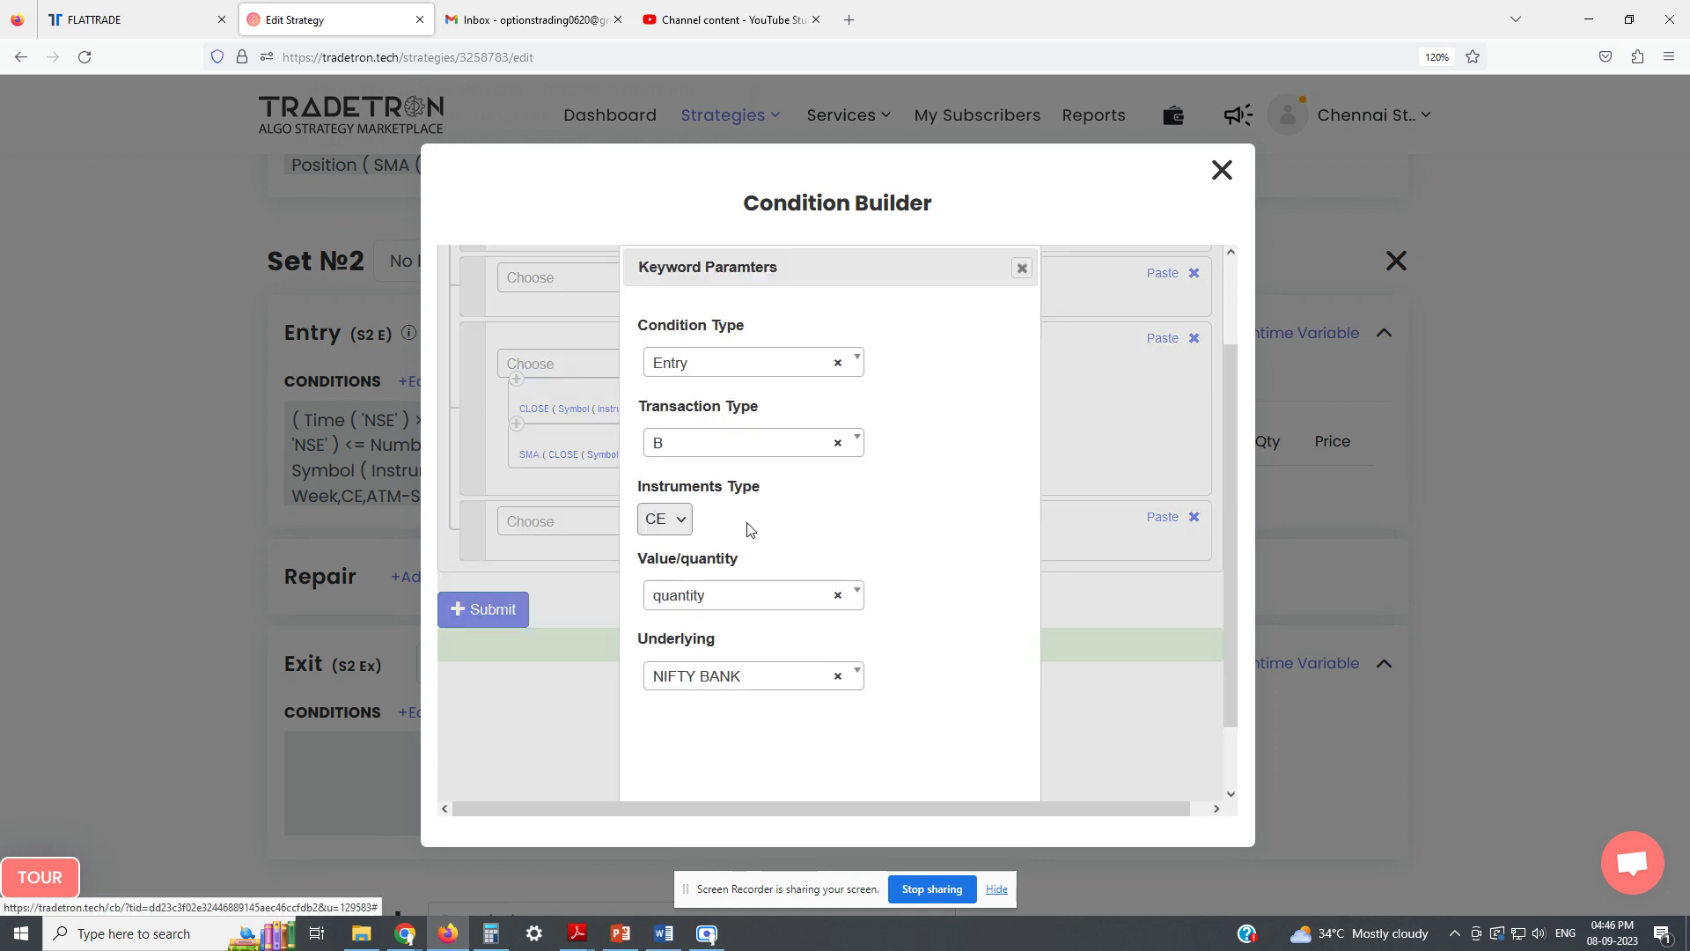
pyautogui.click(665, 527)
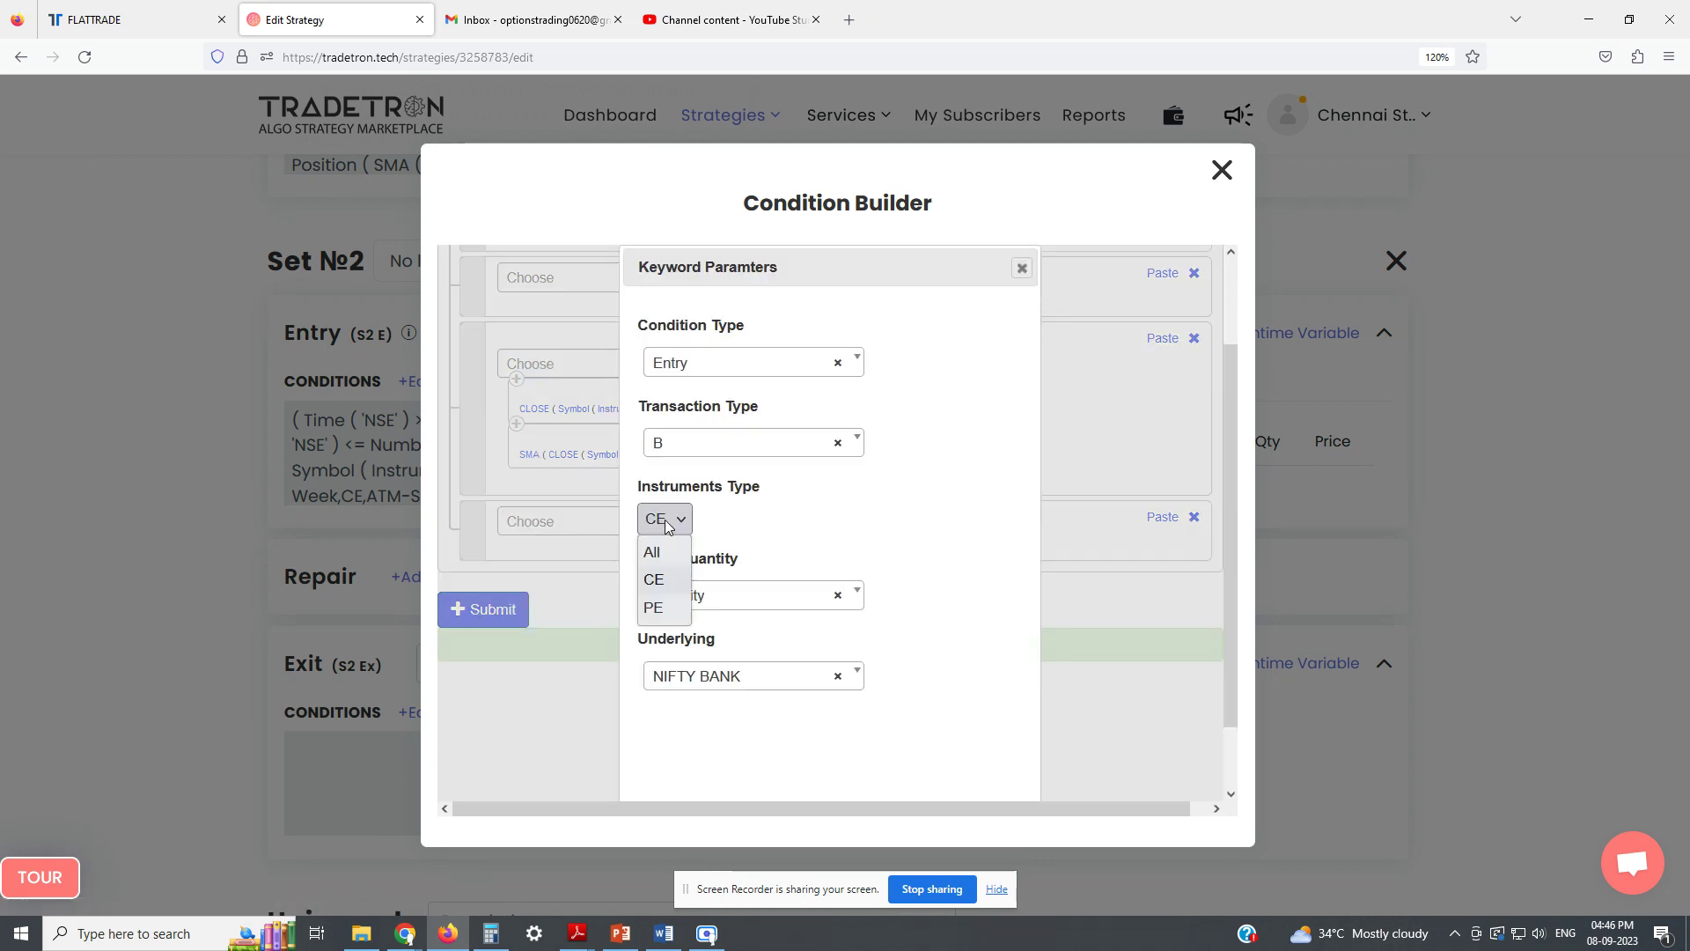
pyautogui.click(654, 610)
pyautogui.scroll(-3, 968, 607)
pyautogui.click(907, 771)
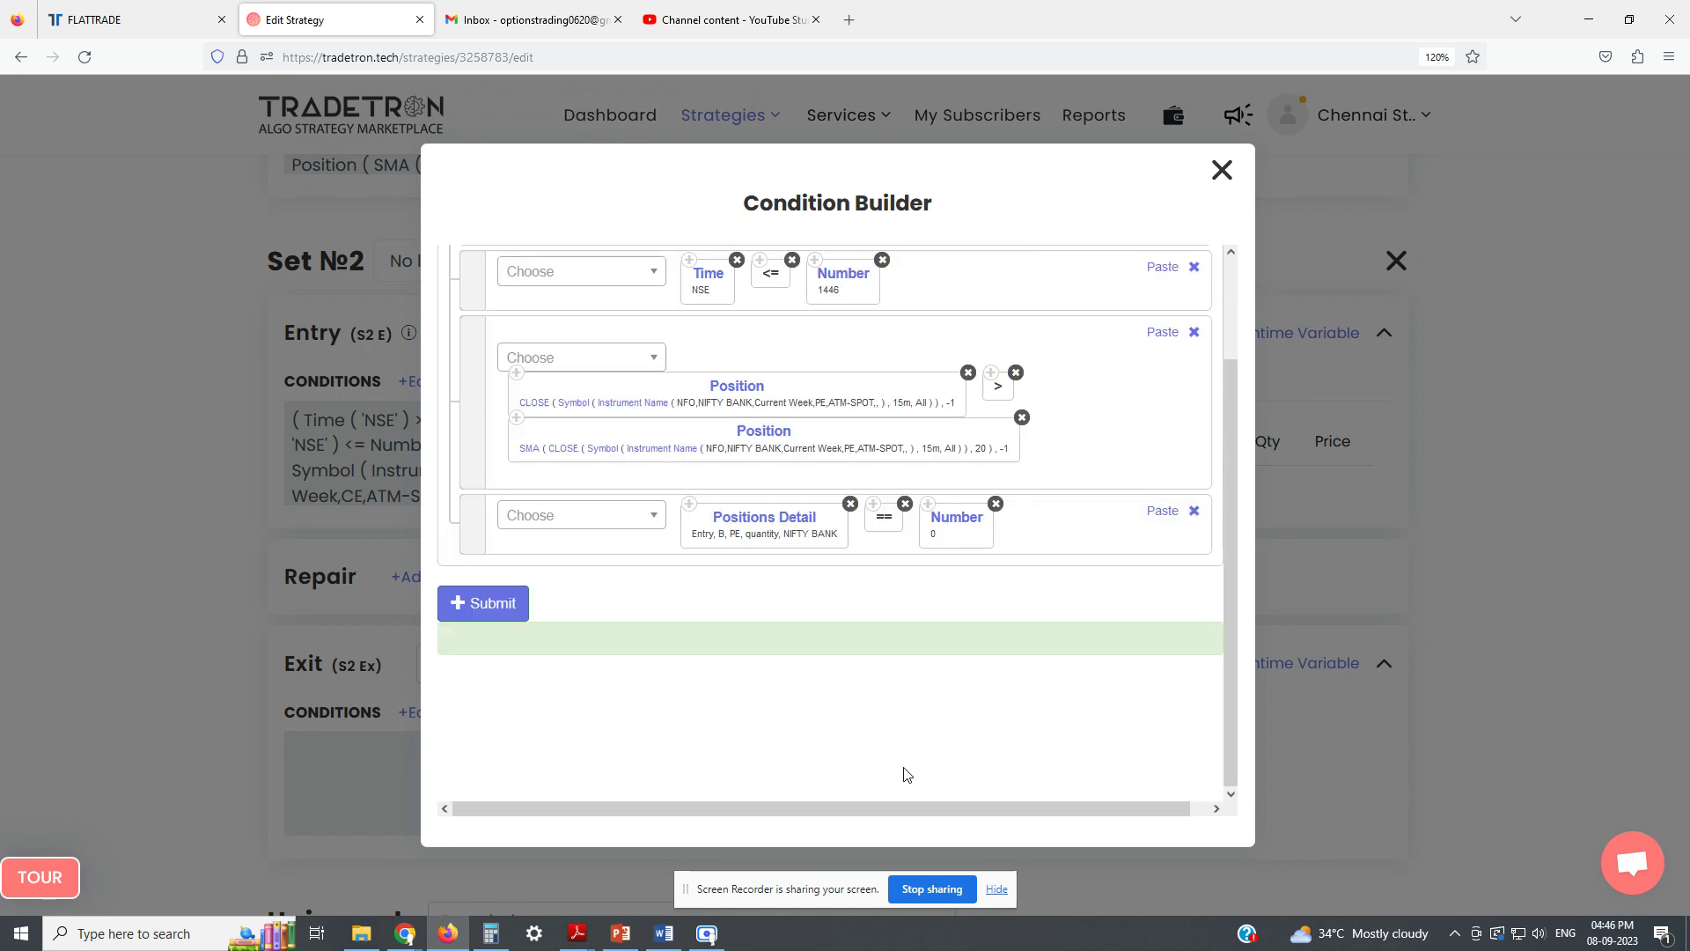
# Submit Set 2's entry conditions and close the Condition Builder.
pyautogui.click(486, 602)
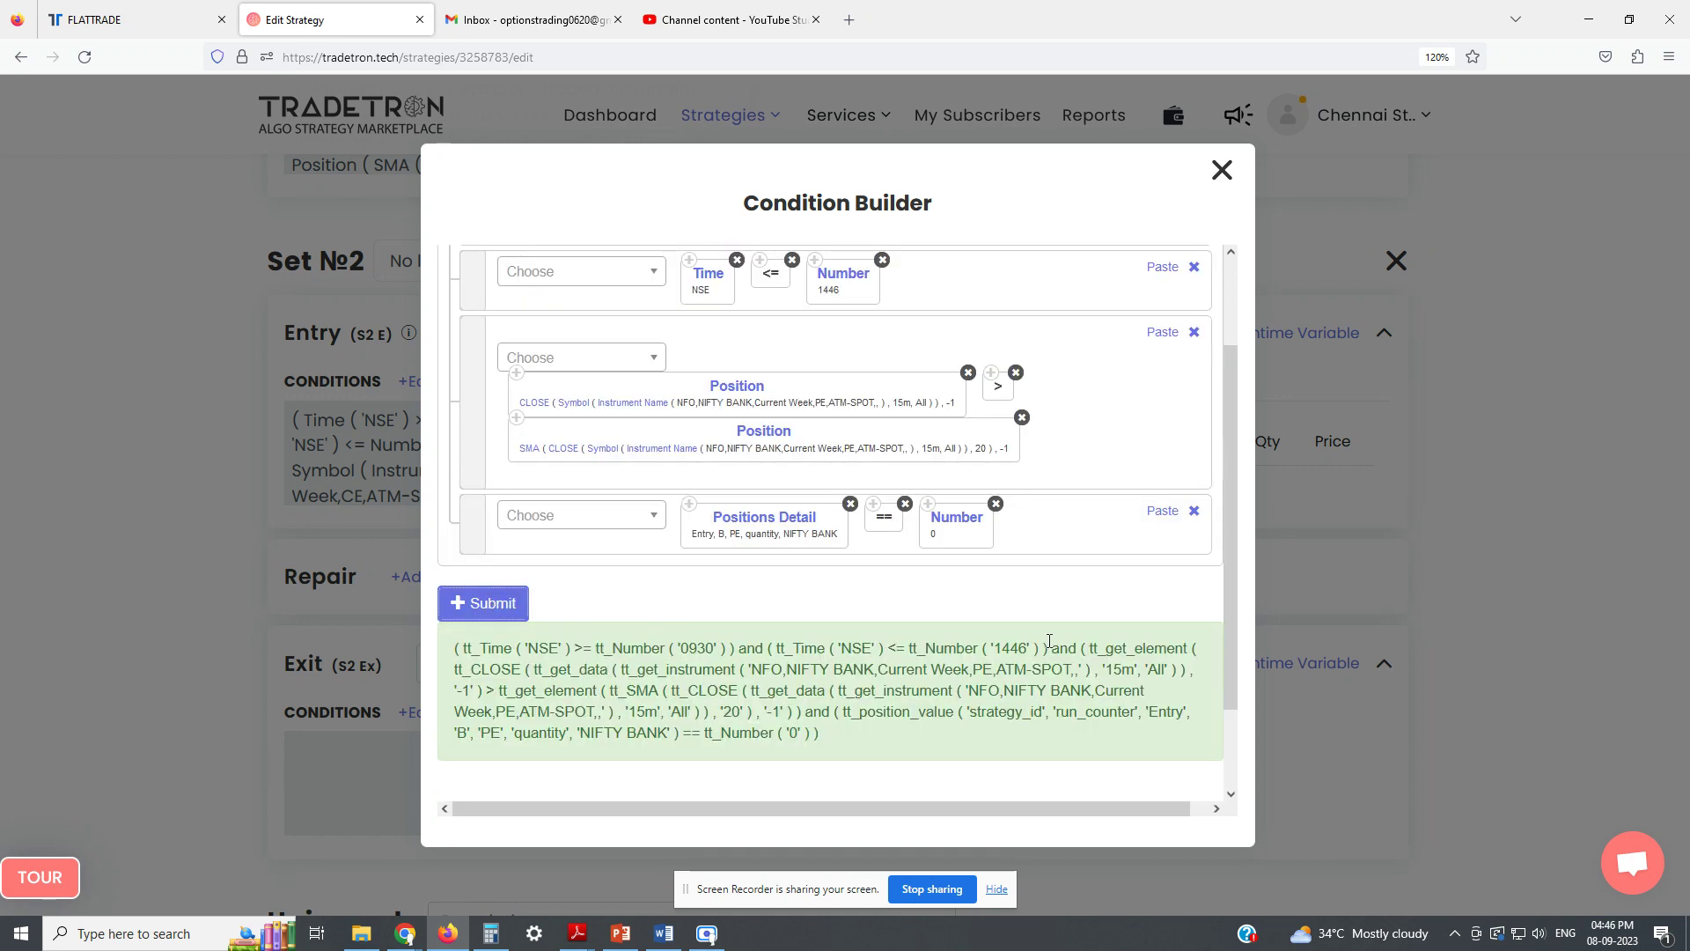
pyautogui.scroll(3, 1039, 618)
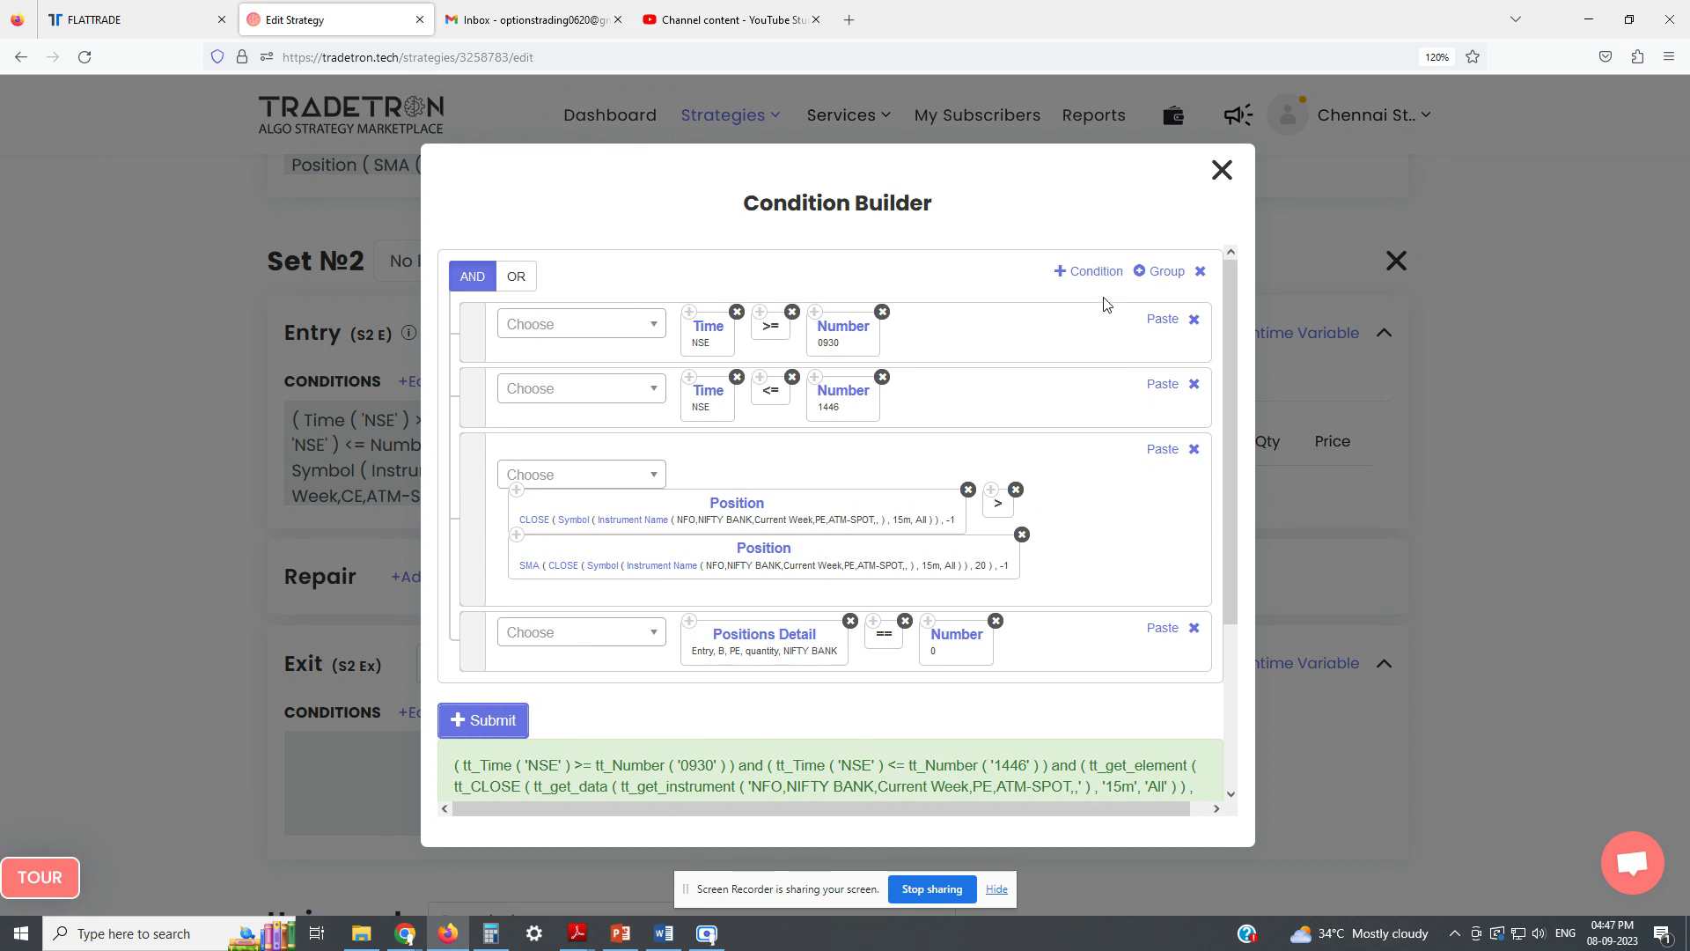
pyautogui.click(1221, 170)
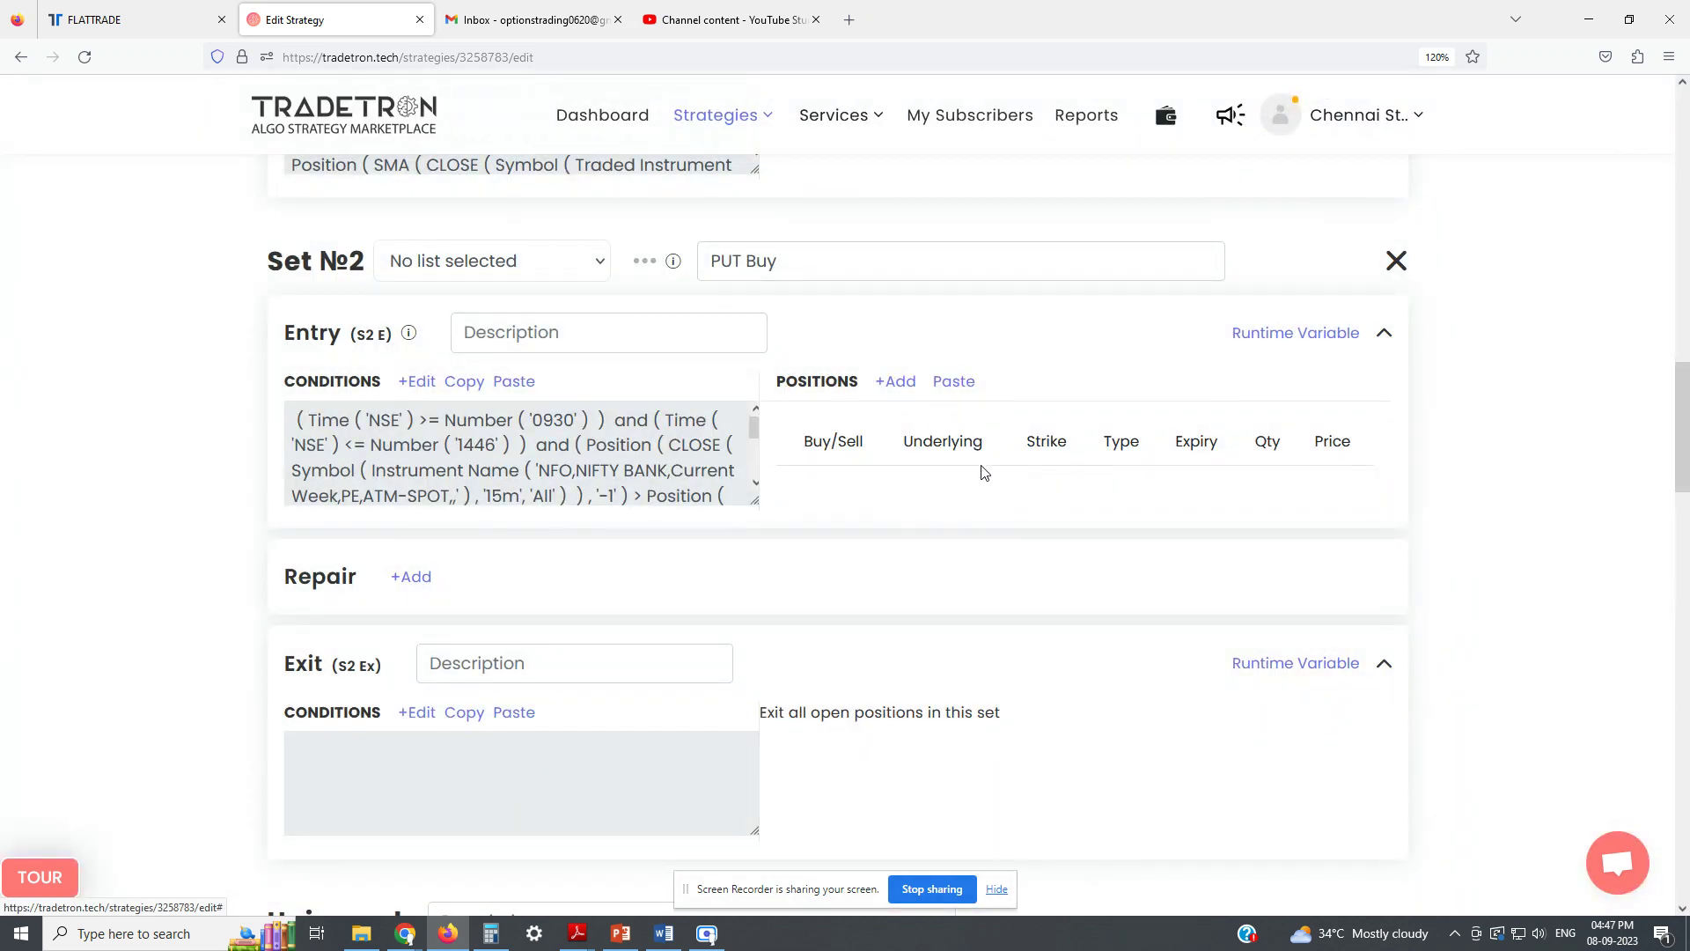
# Copy the NIFTY BANK Buy leg from Set 1's entry positions into Set 2's entry positions.
pyautogui.scroll(7, 969, 491)
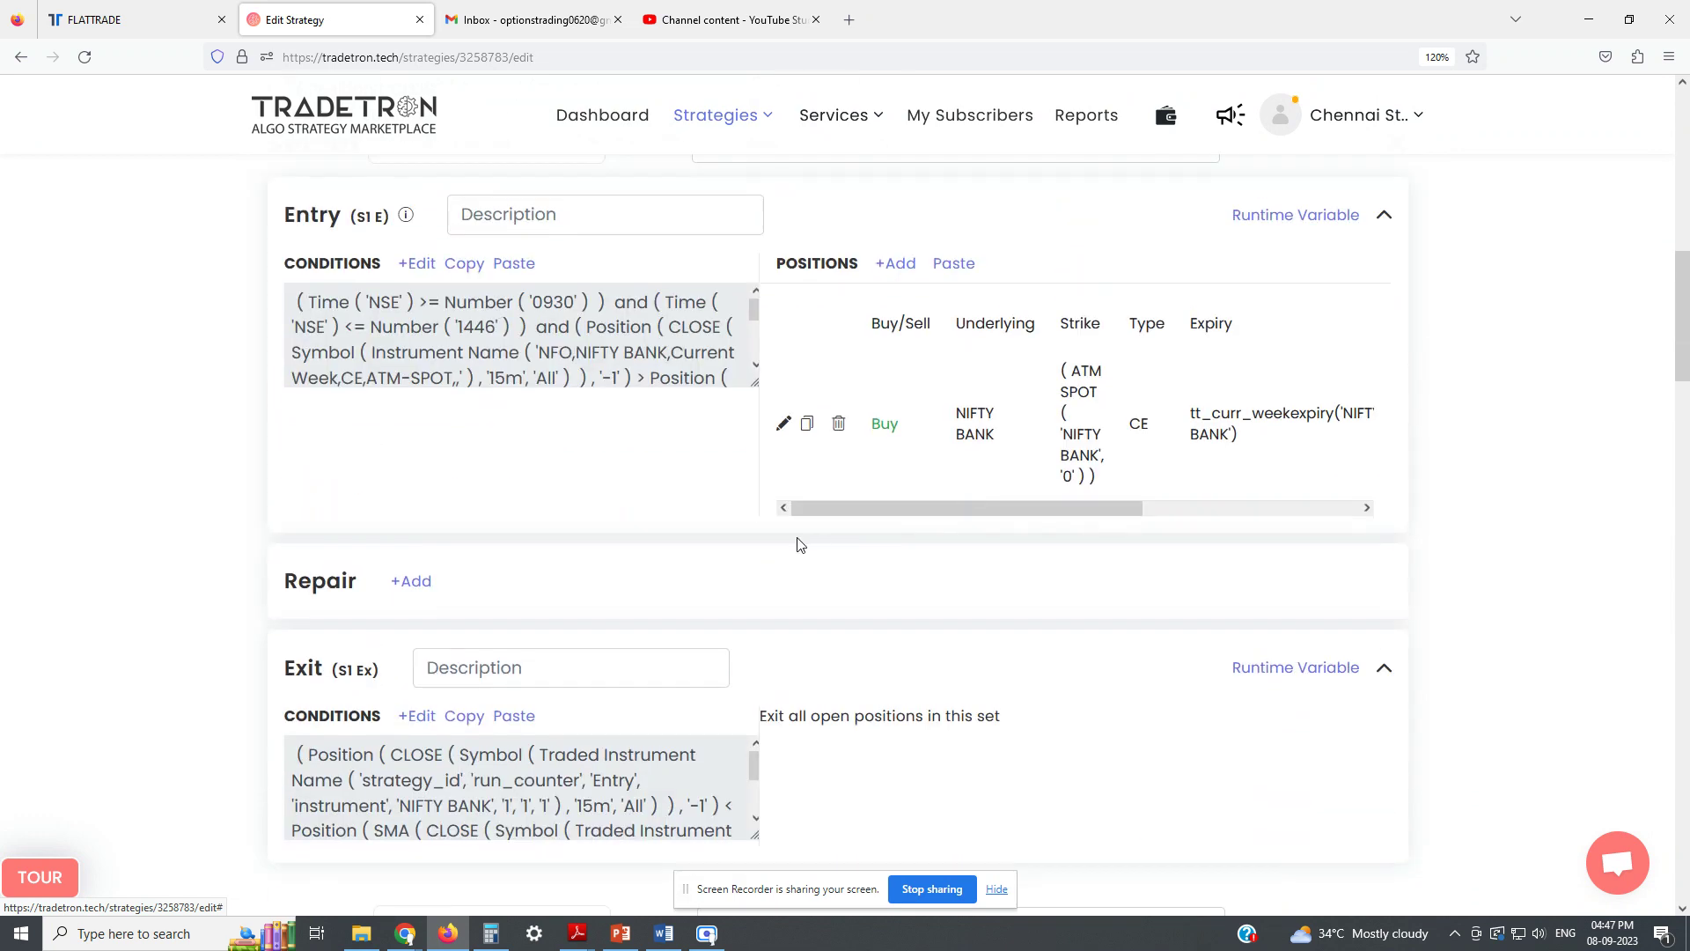
pyautogui.click(807, 426)
pyautogui.scroll(-7, 993, 517)
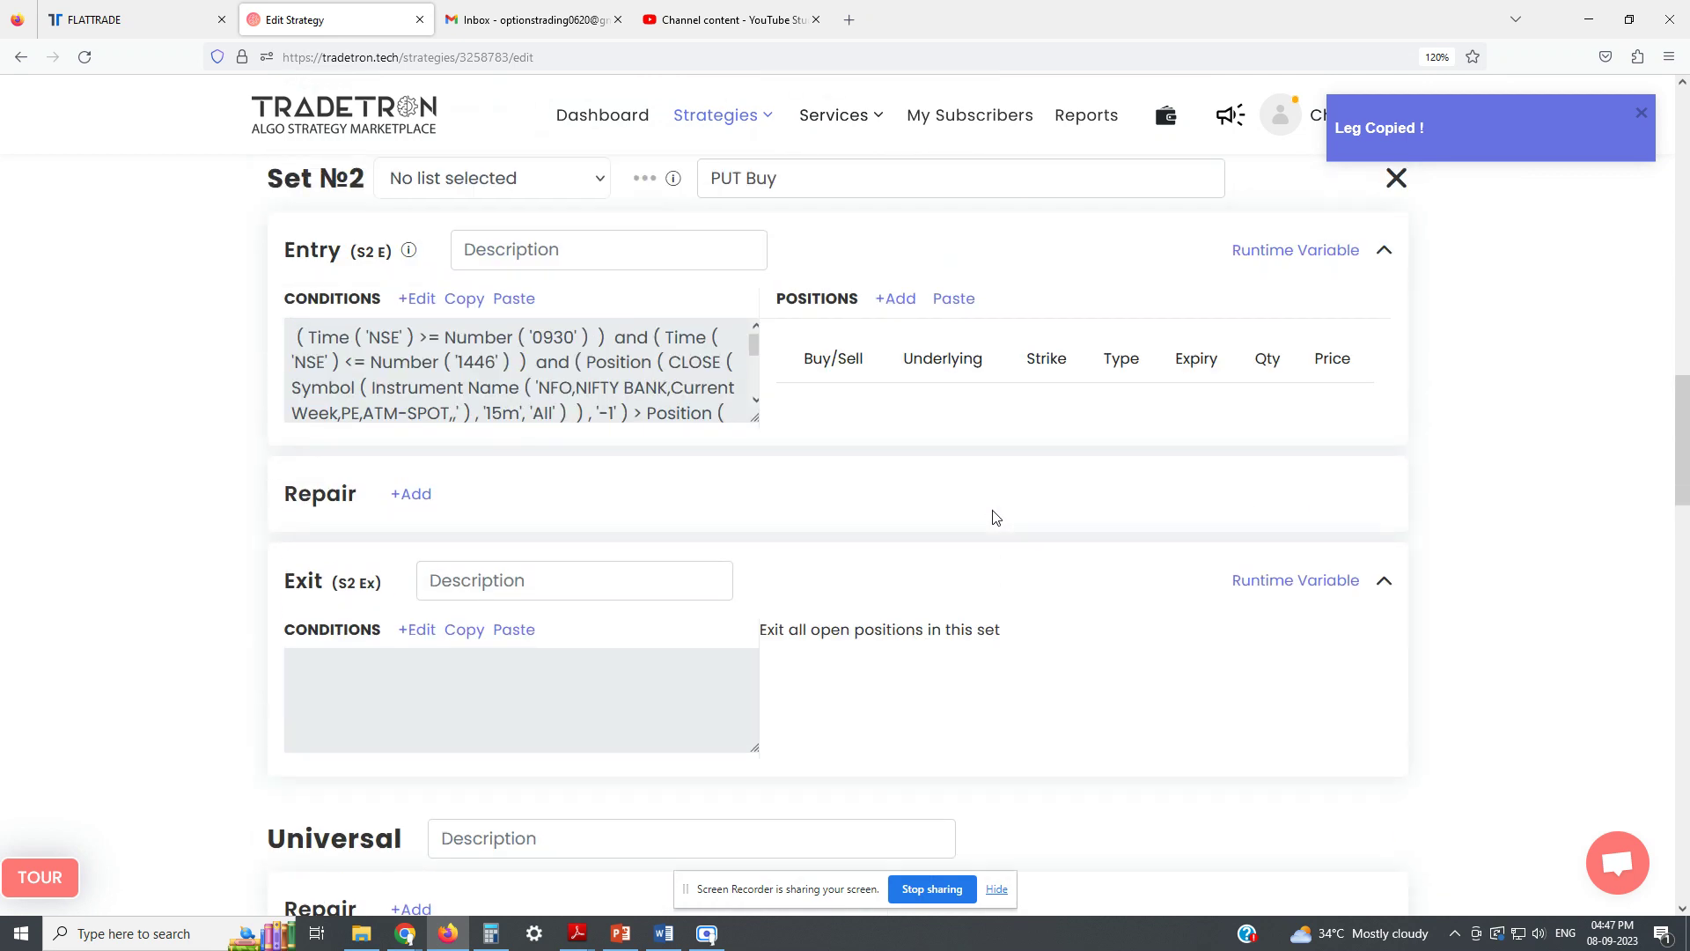
pyautogui.scroll(2, 993, 517)
pyautogui.click(955, 492)
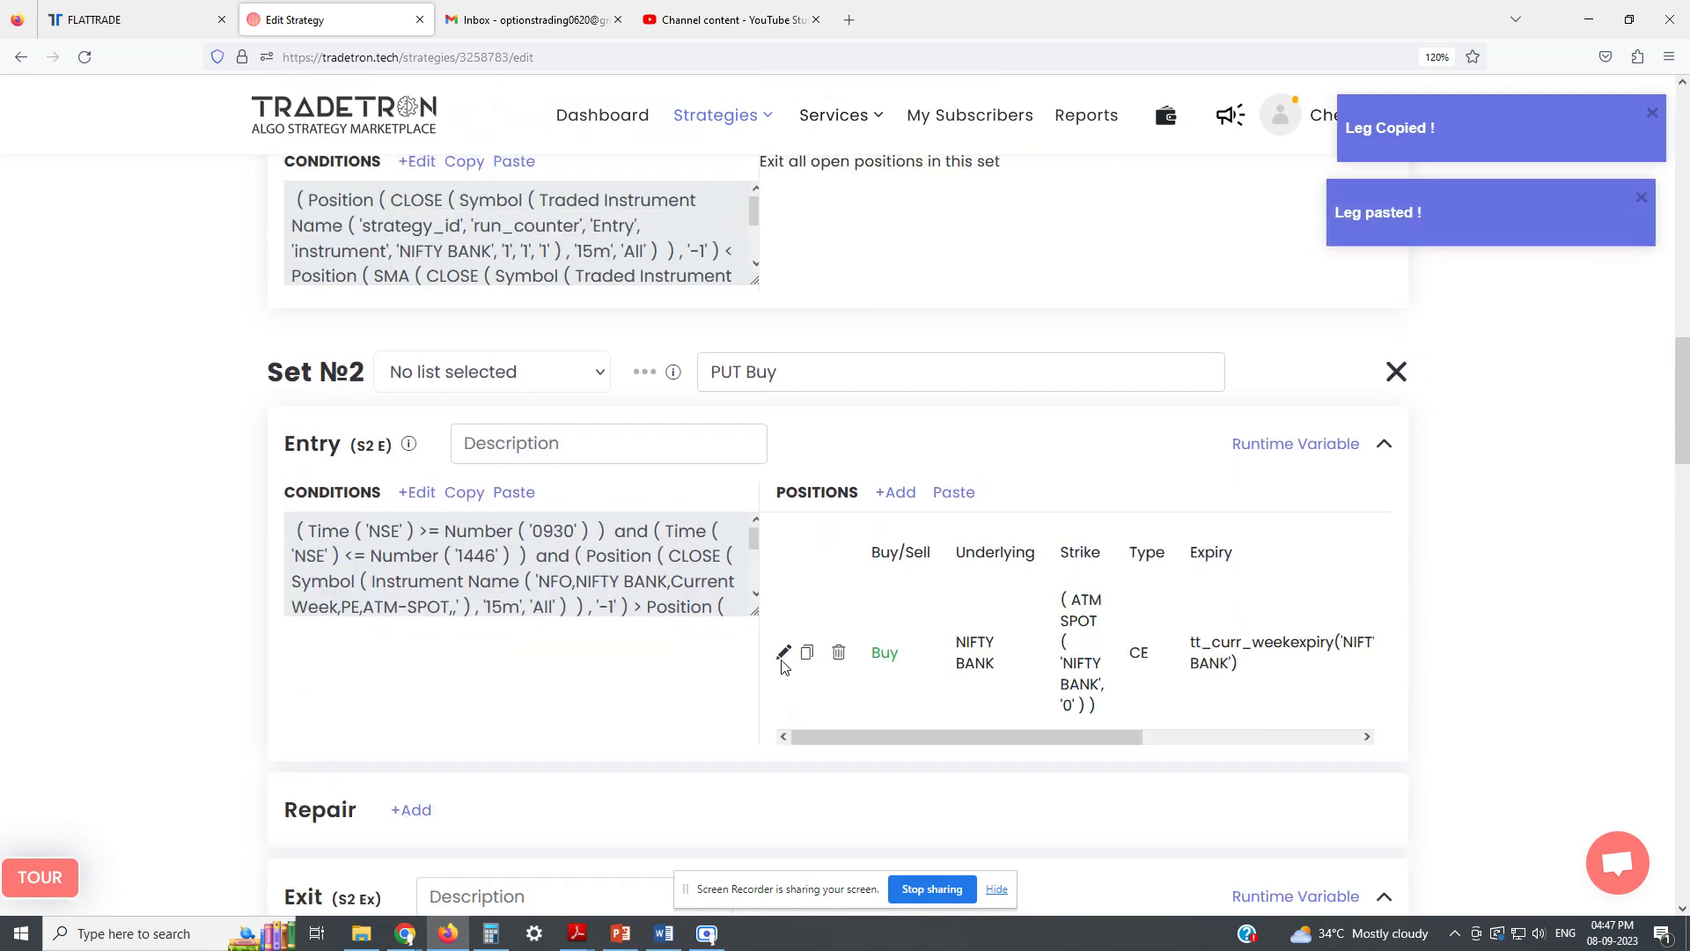
# Change the pasted Set 2 leg's type to Put and its underlying to NIFTY BANK.
pyautogui.click(783, 658)
pyautogui.click(760, 396)
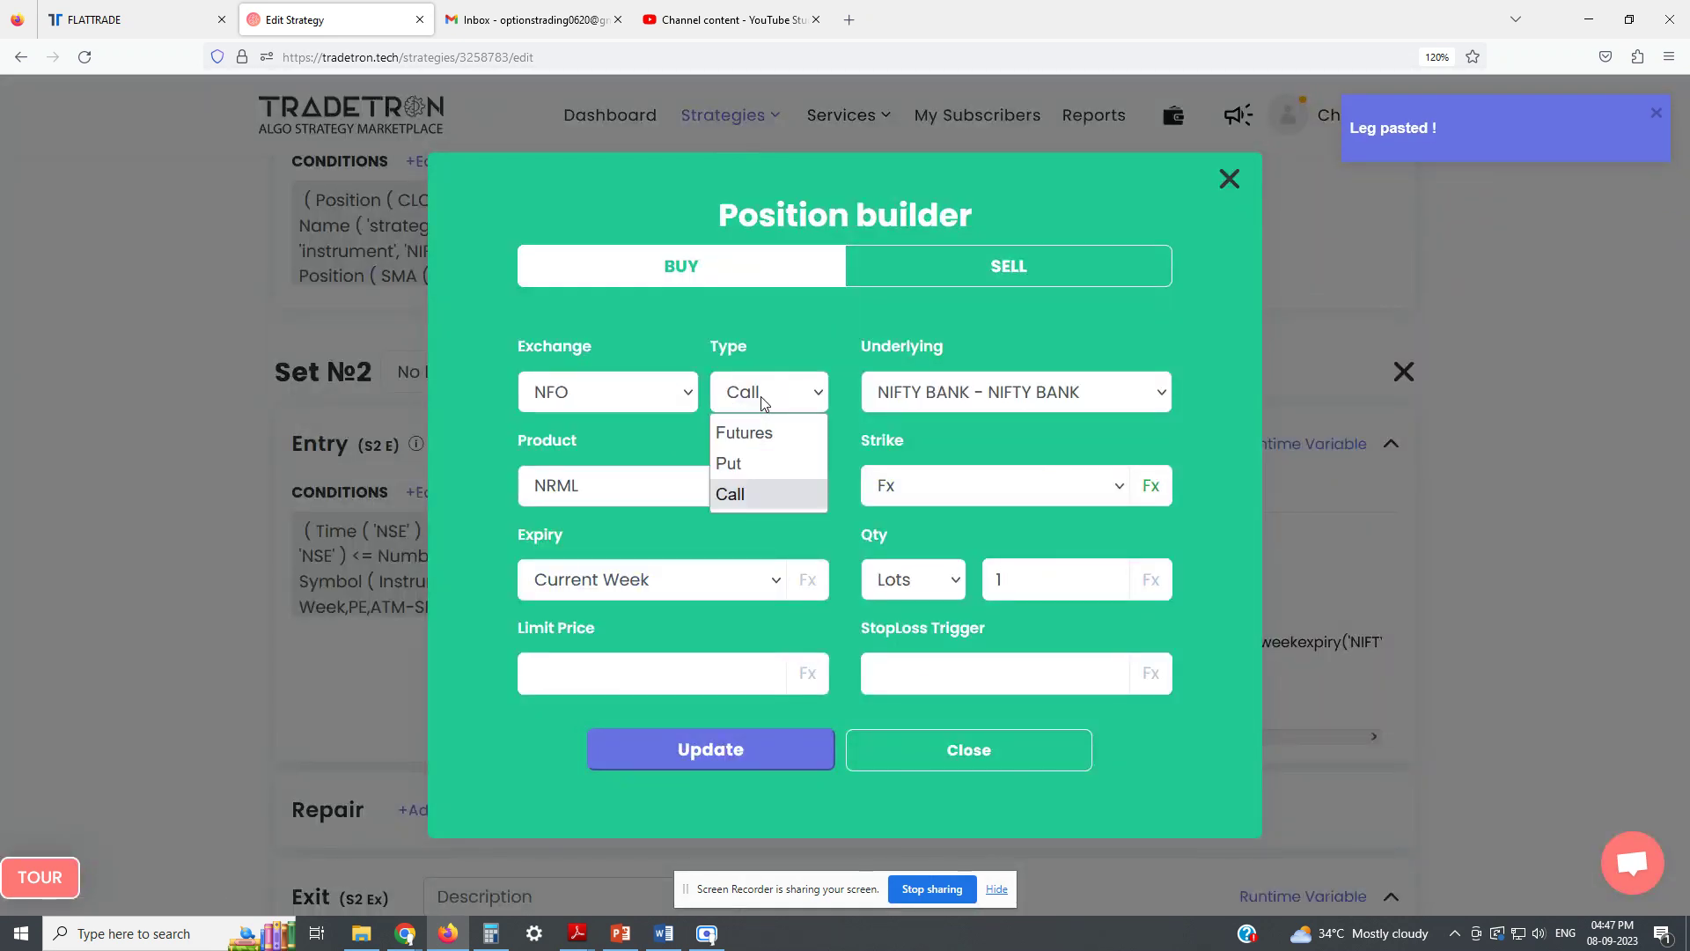
pyautogui.click(736, 461)
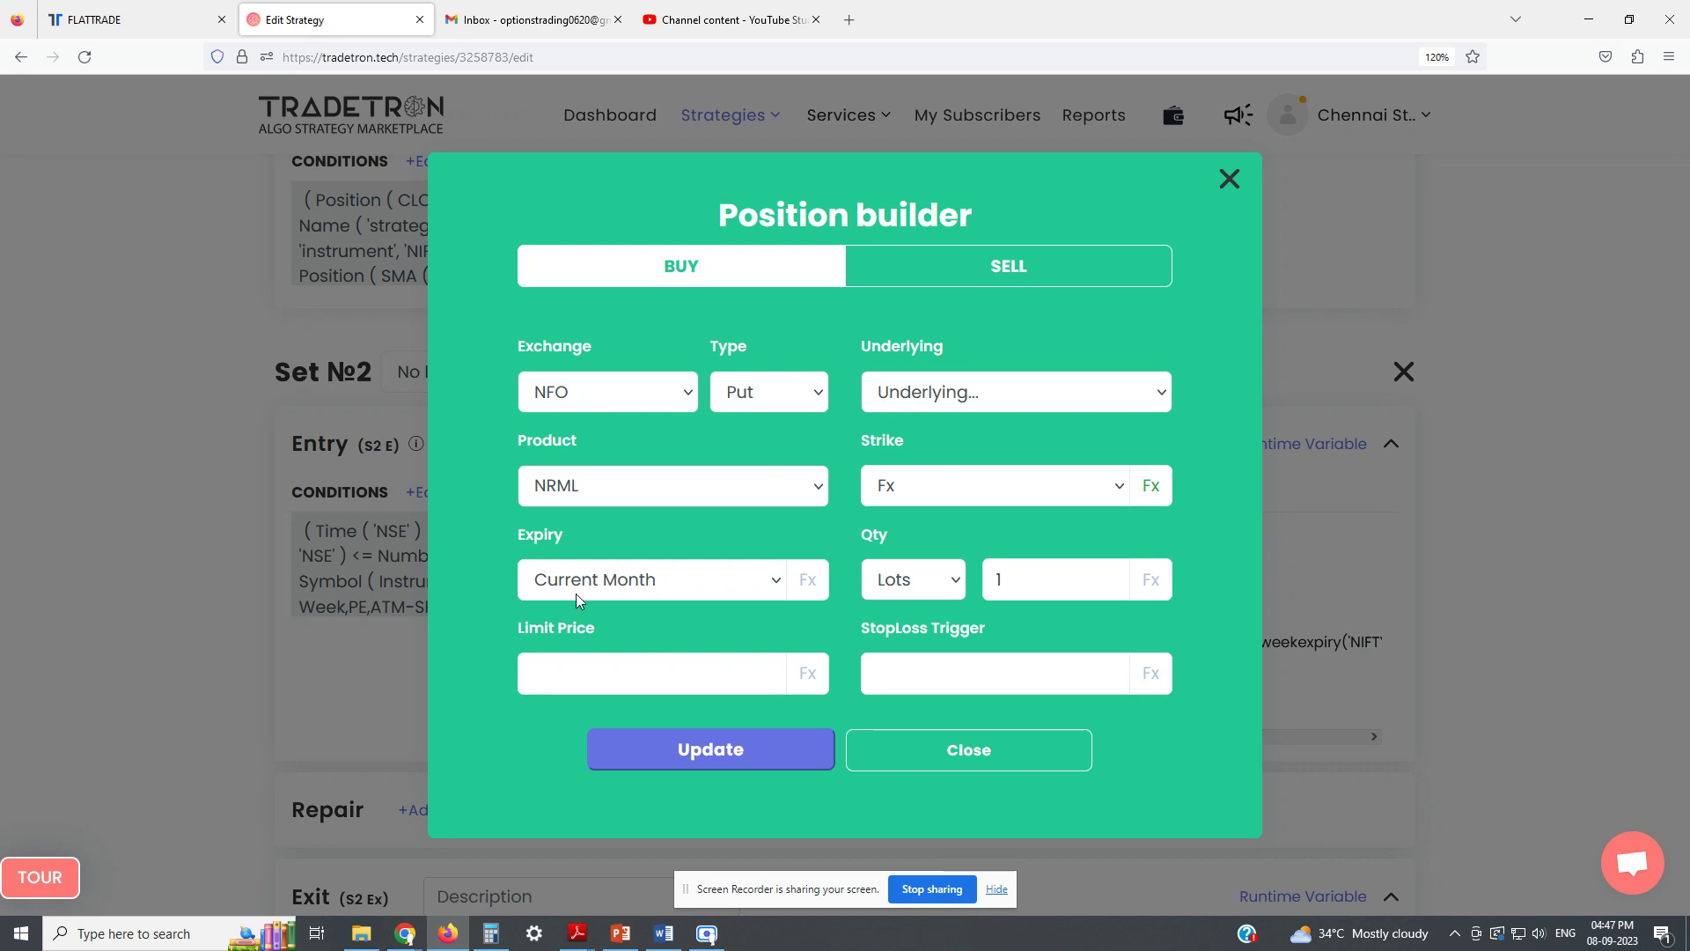
pyautogui.click(946, 402)
pyautogui.write('nifty b')
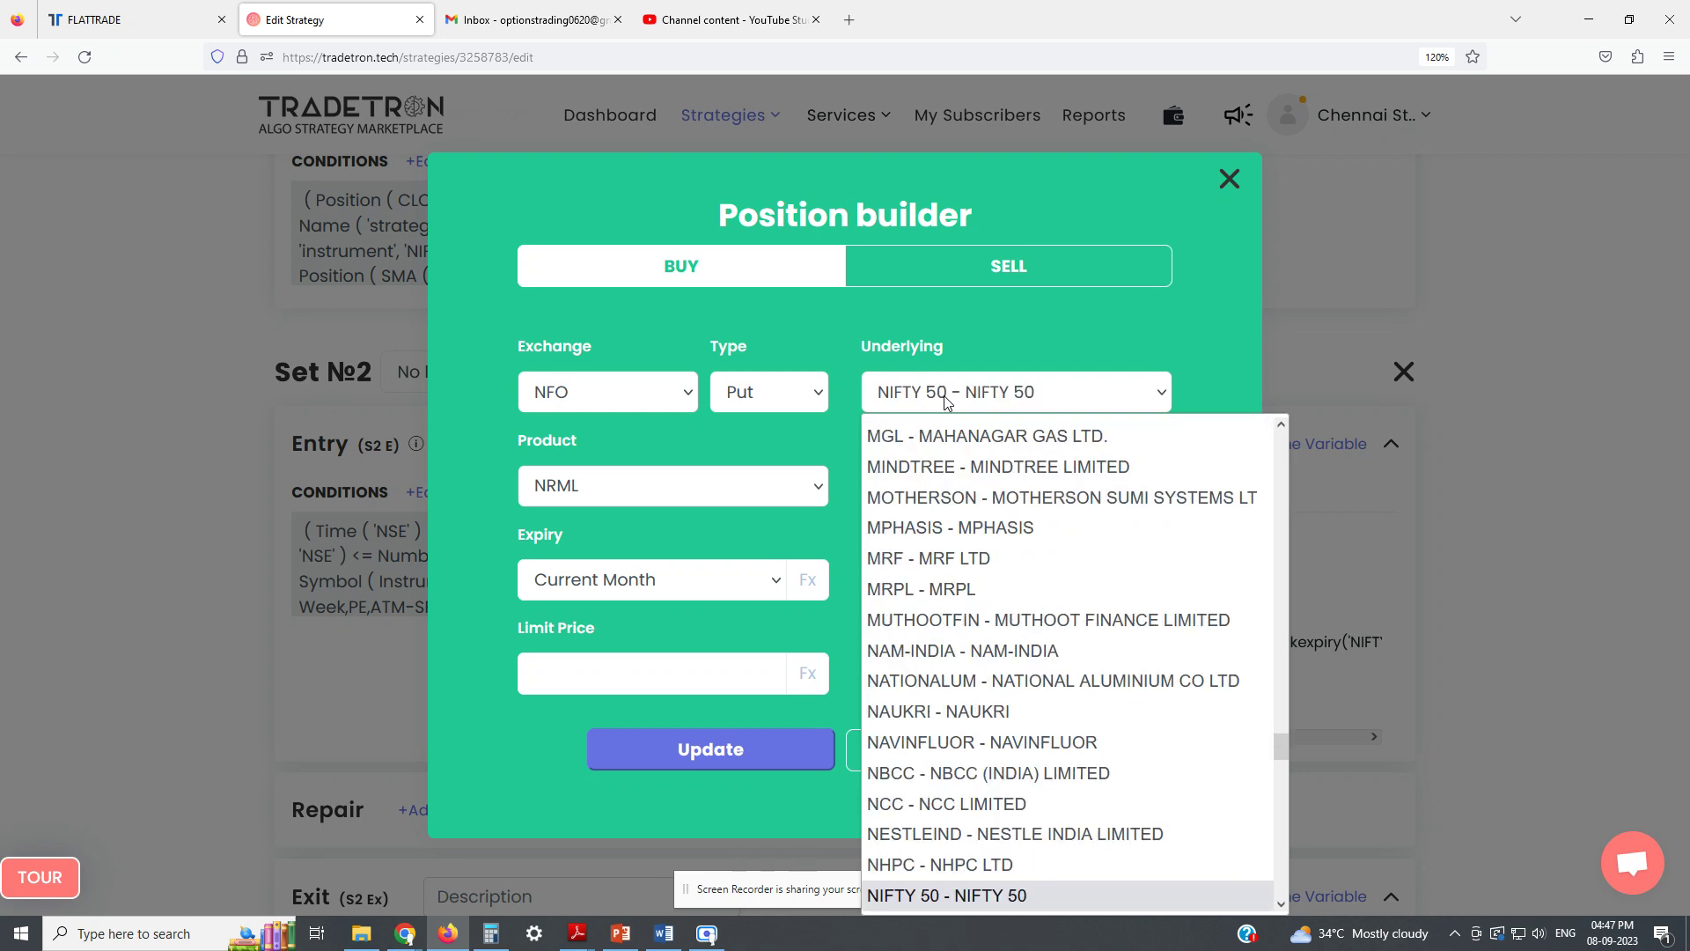
pyautogui.press('Return')
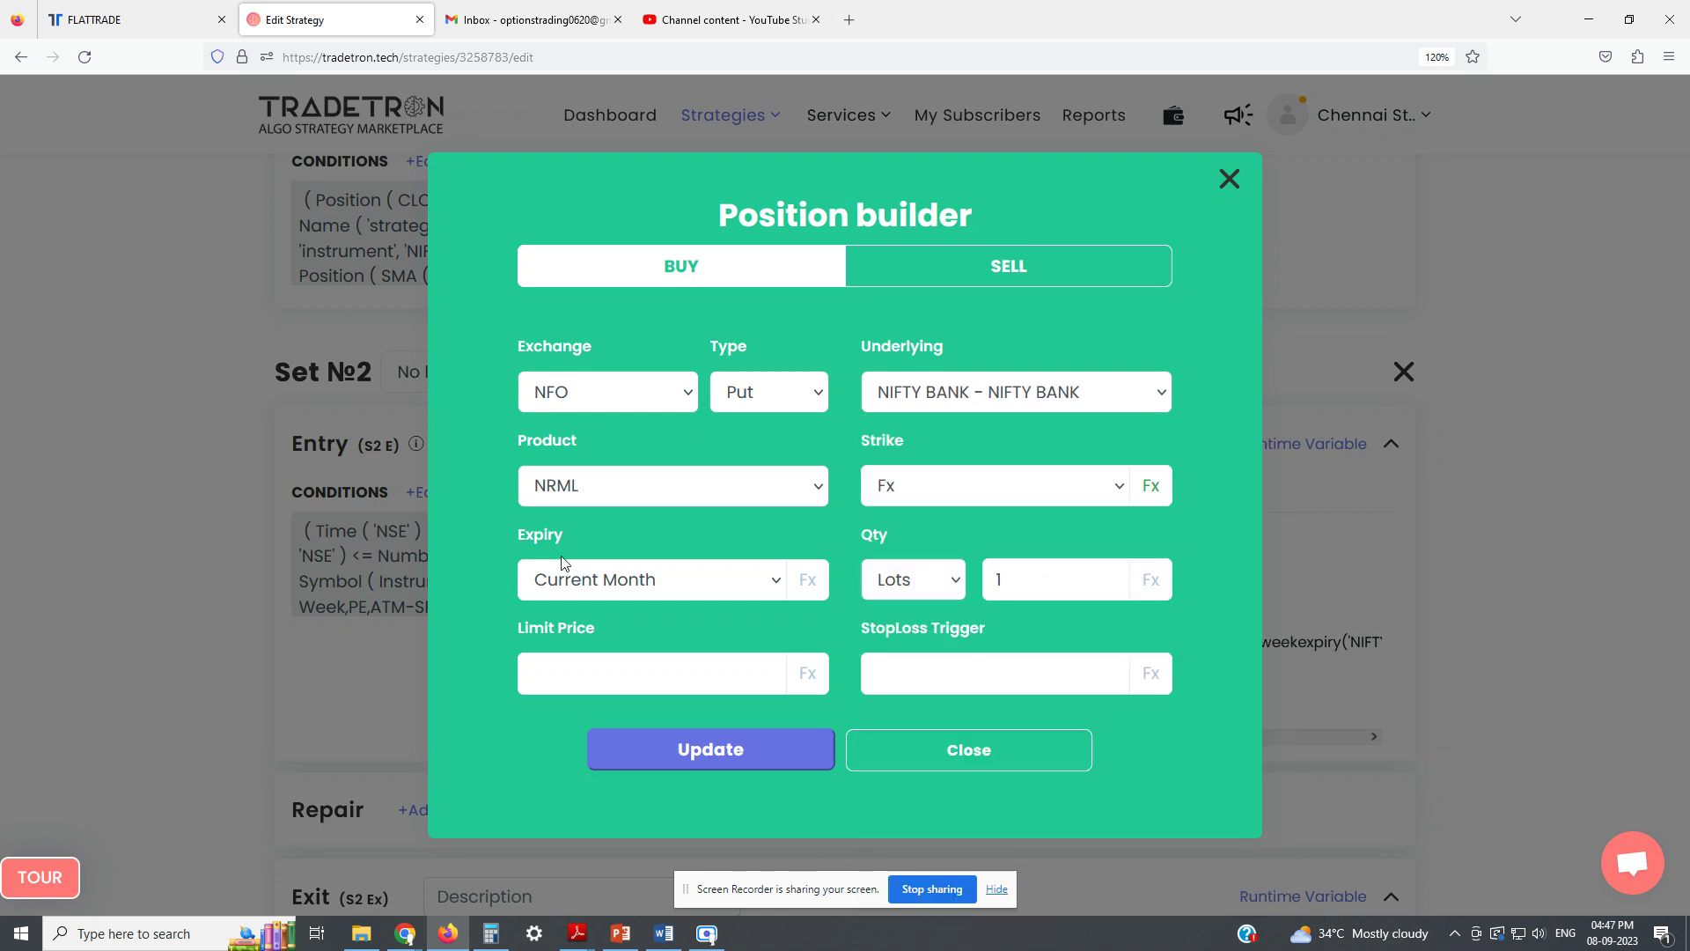
# Set the Put leg's expiry to Current Week, check its strike formula, and update and close the position.
pyautogui.click(740, 585)
pyautogui.click(620, 174)
pyautogui.click(1149, 486)
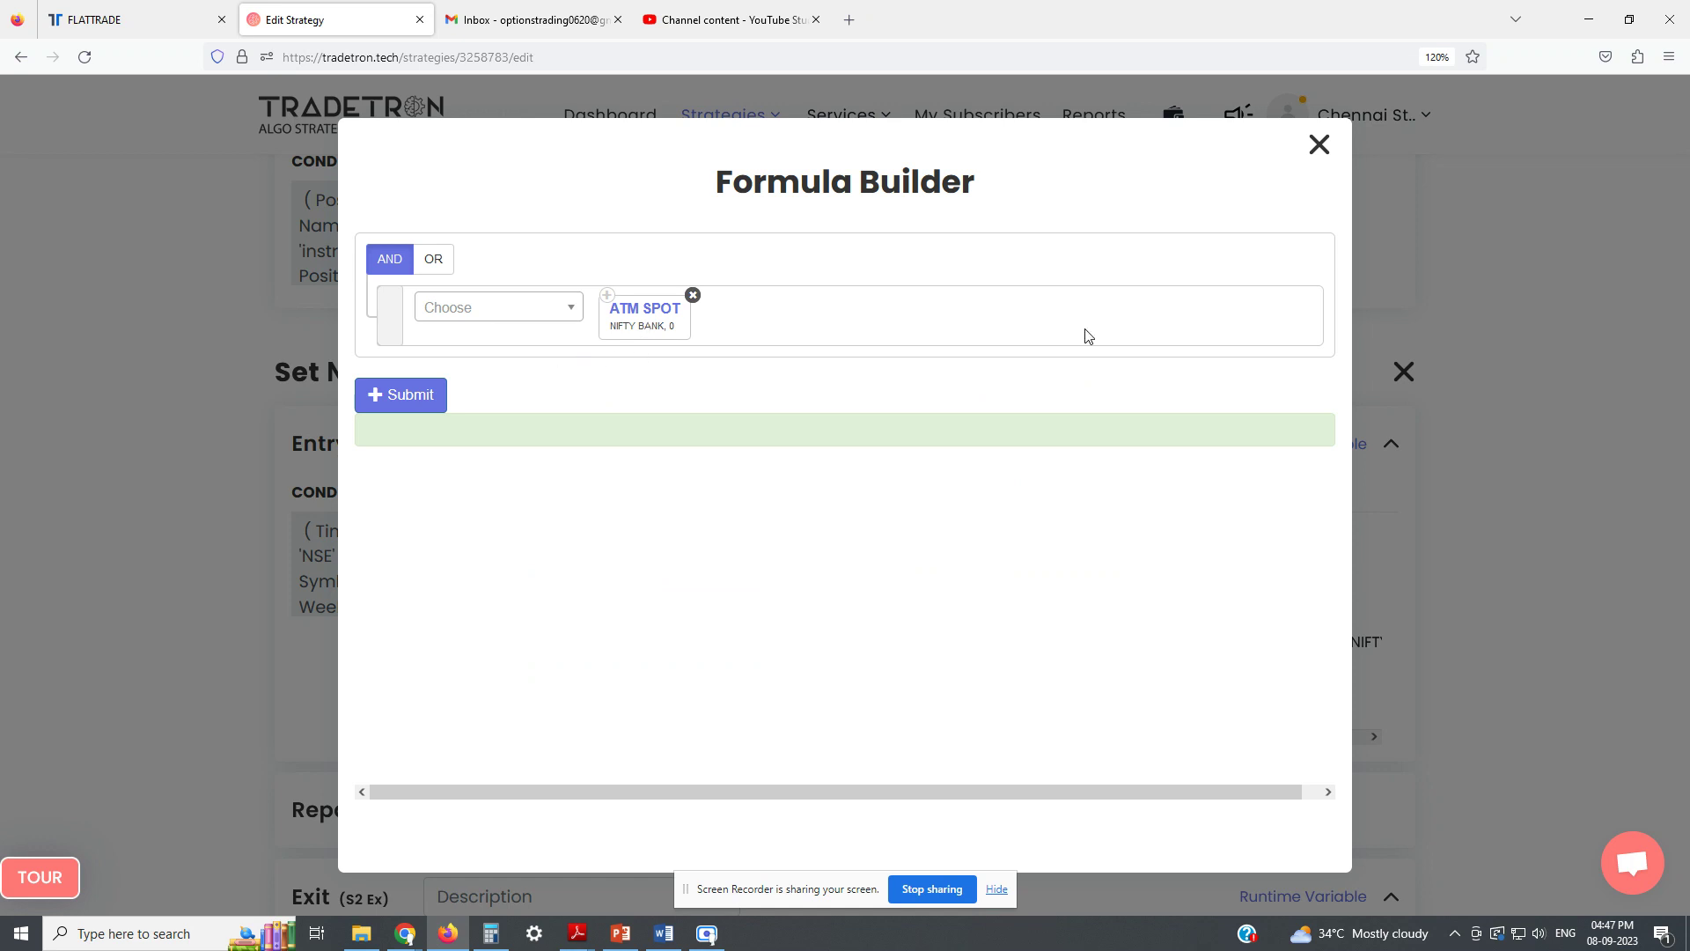
pyautogui.click(1319, 144)
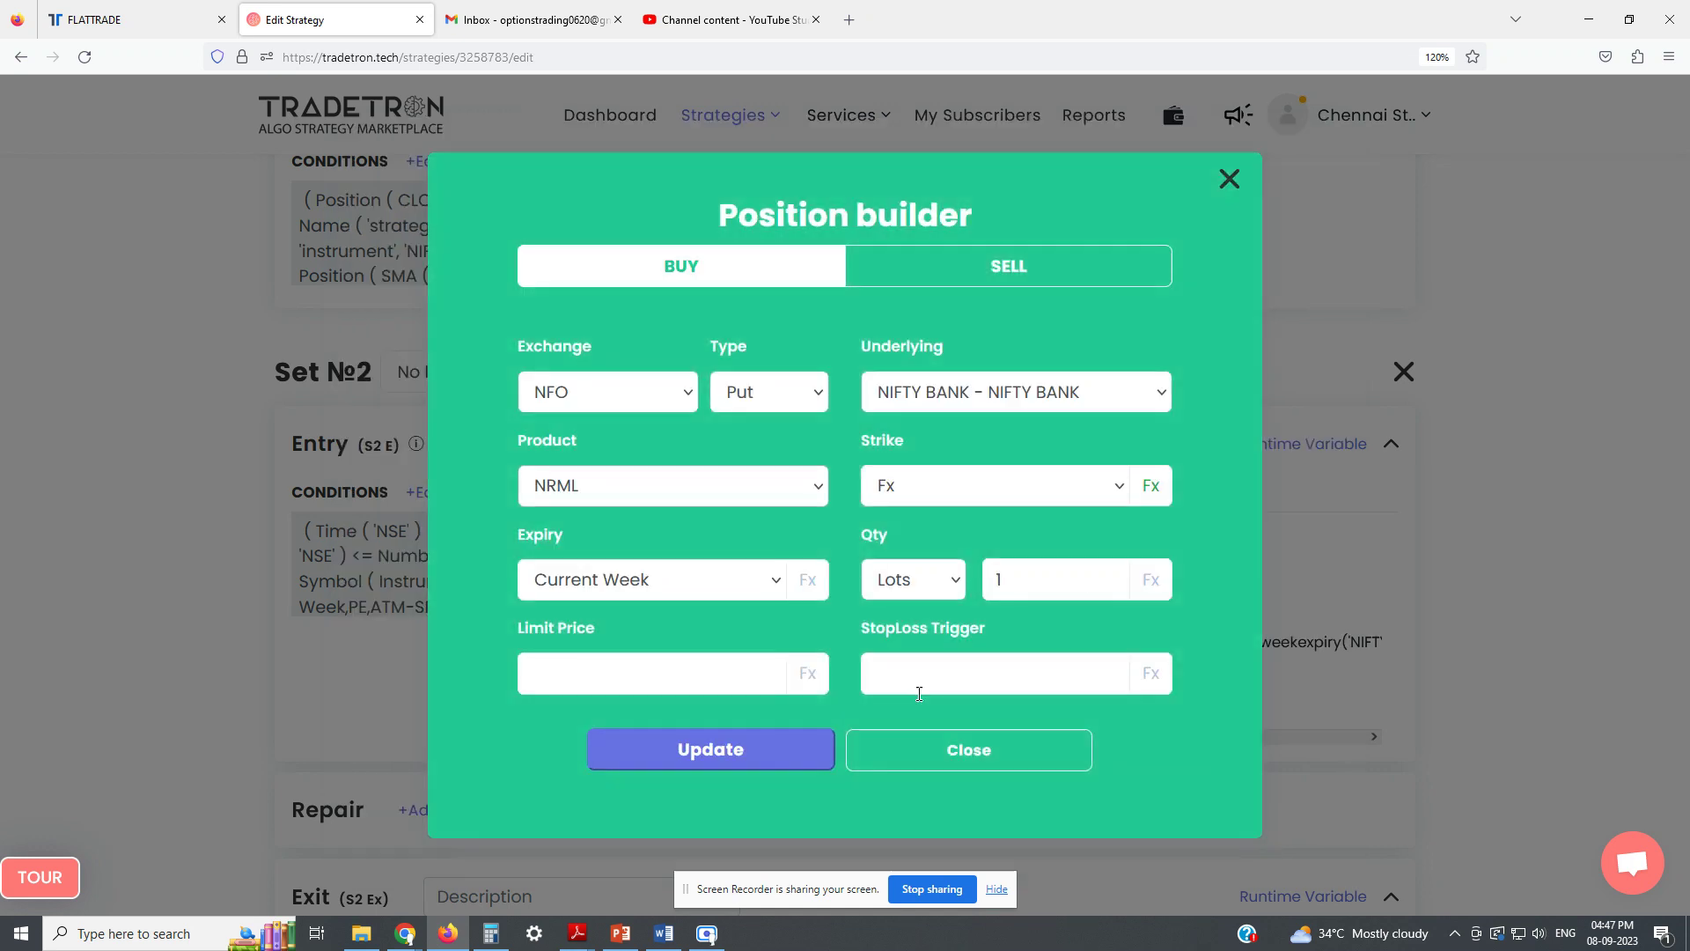
pyautogui.click(737, 759)
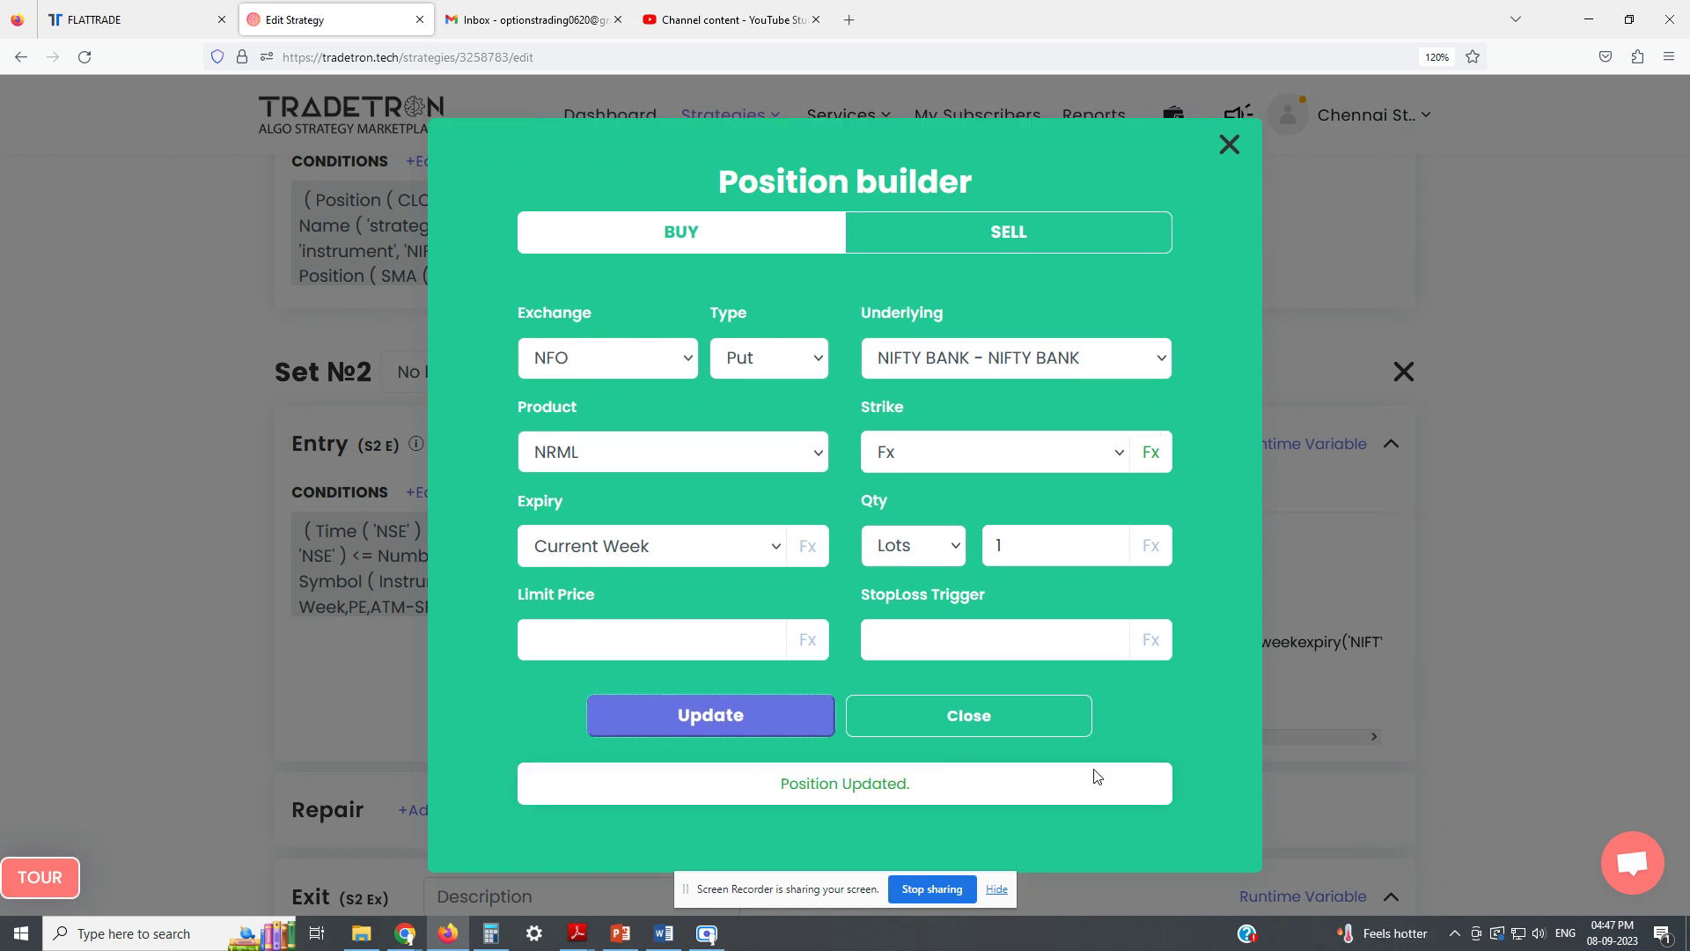
pyautogui.click(1016, 722)
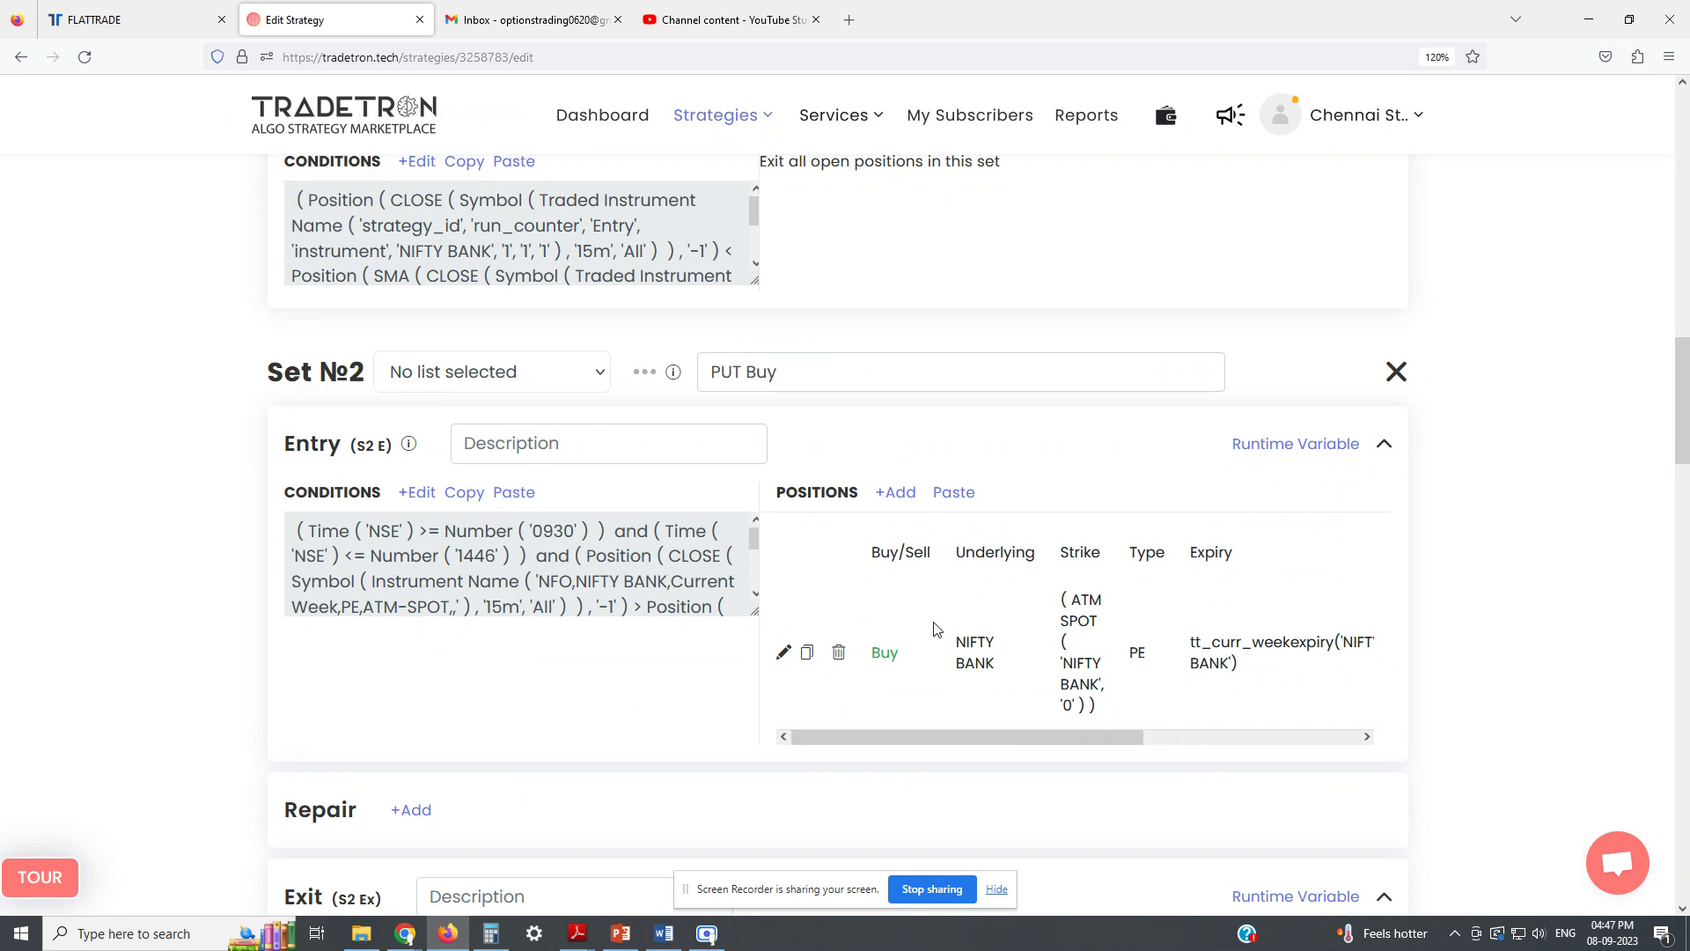
# Copy Set 1's exit conditions into Set 2's exit, and open the pasted conditions for editing.
pyautogui.scroll(1, 935, 628)
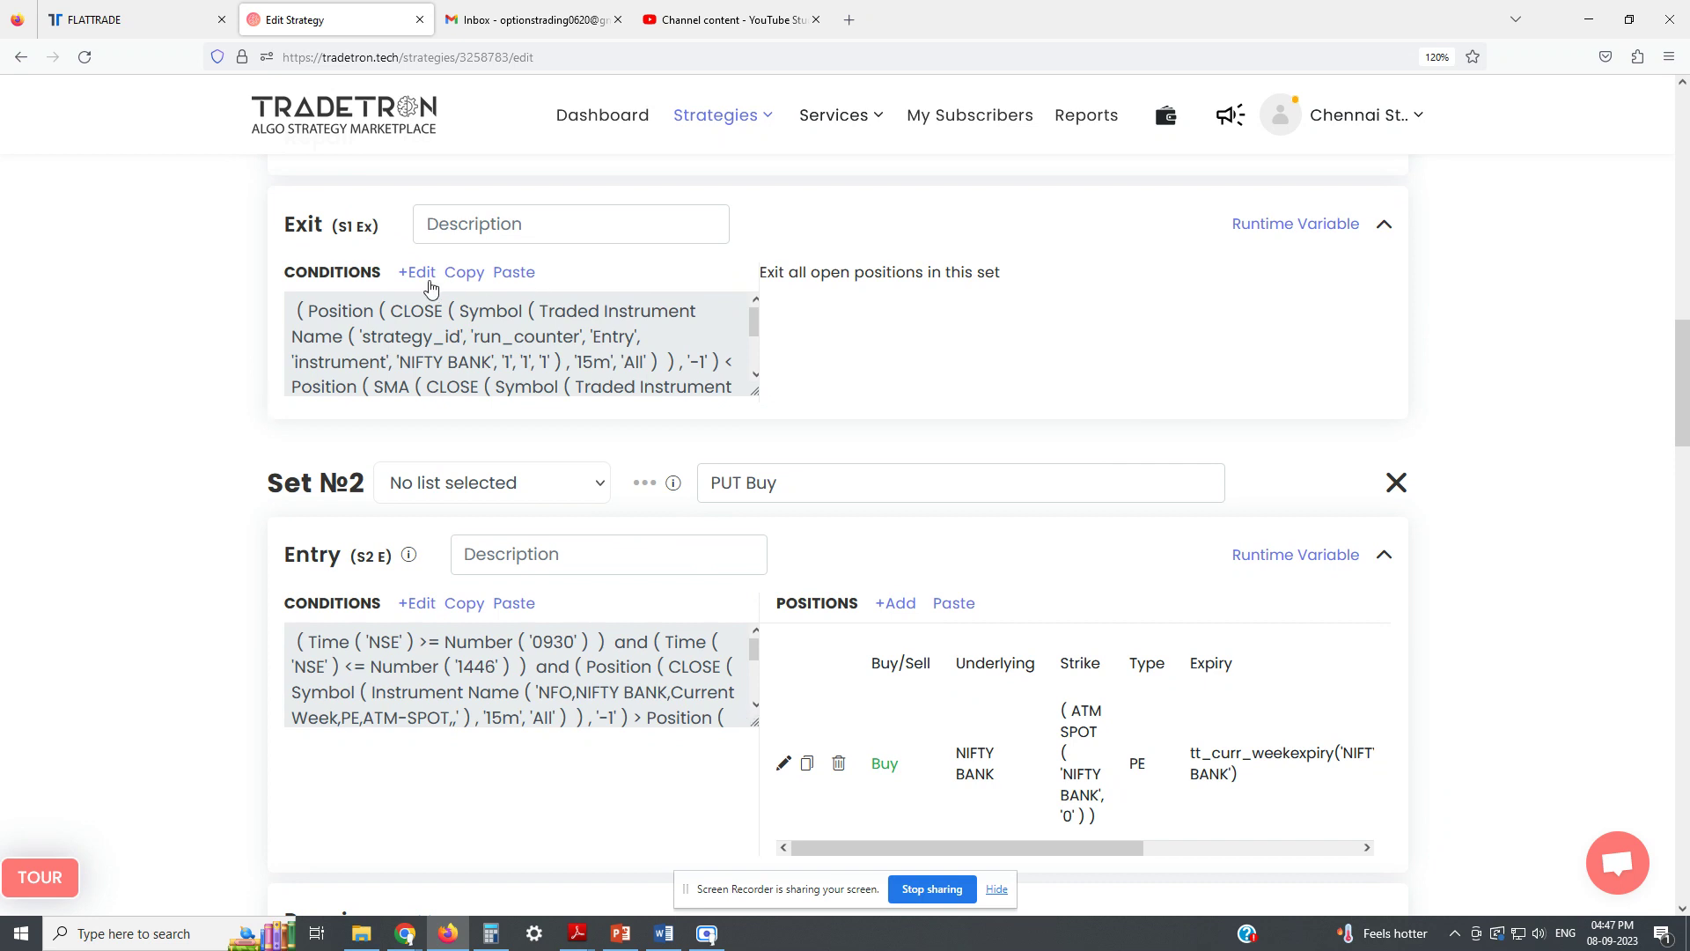
pyautogui.click(464, 274)
pyautogui.scroll(-5, 383, 509)
pyautogui.scroll(-1, 383, 509)
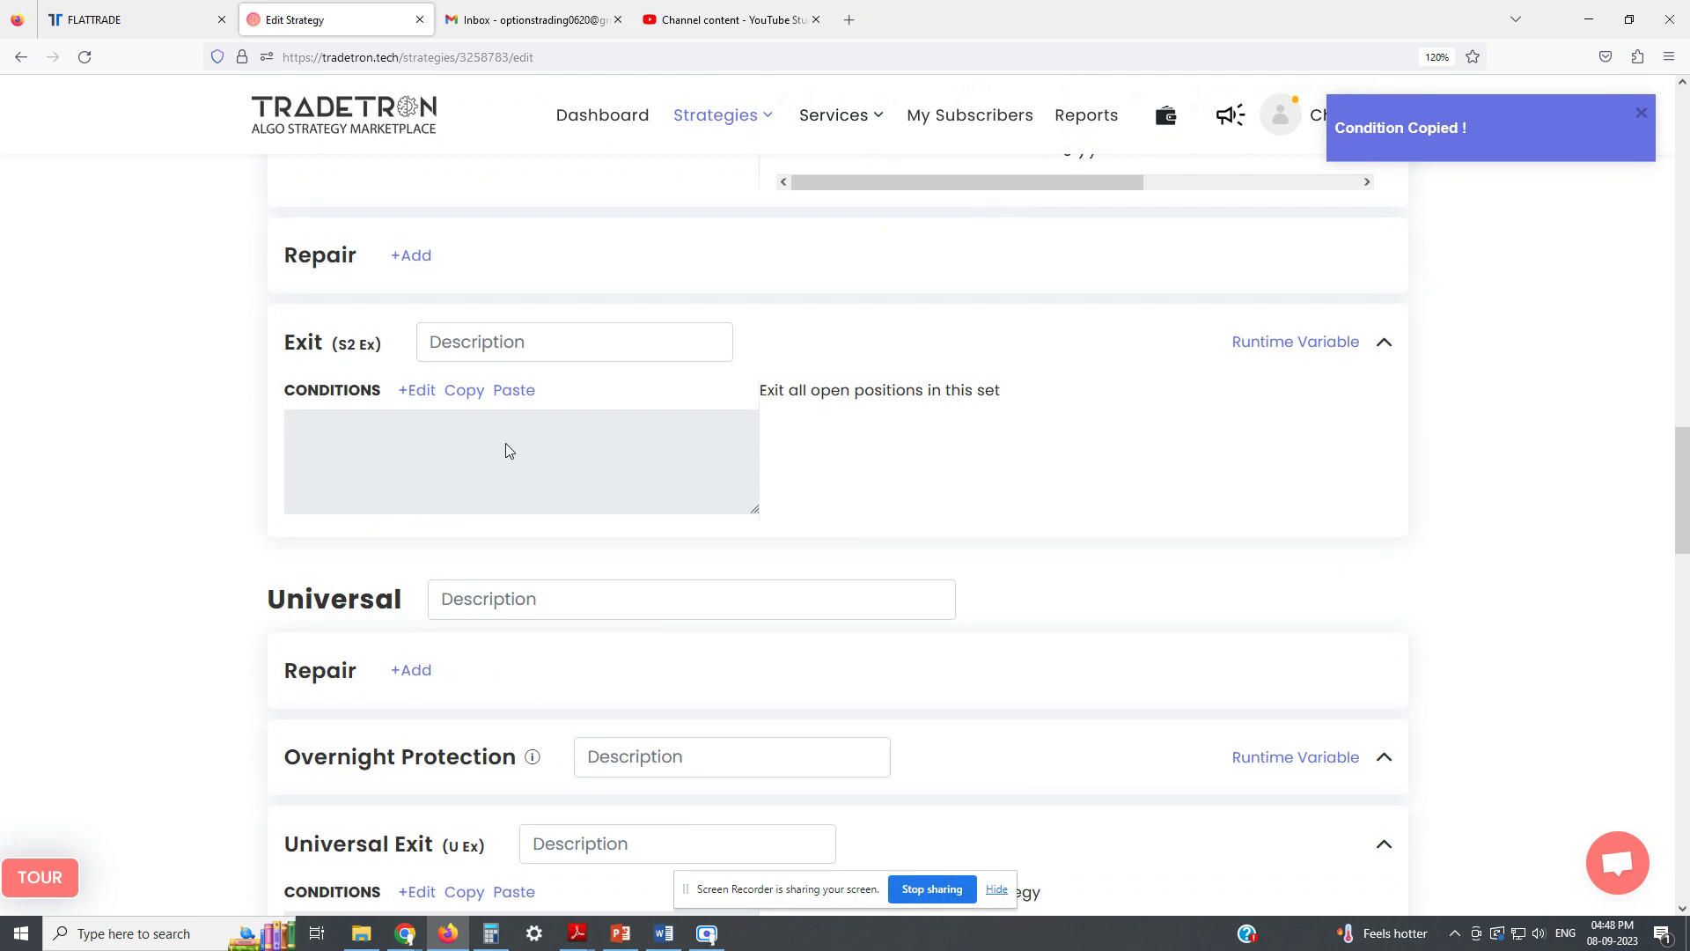
pyautogui.click(508, 394)
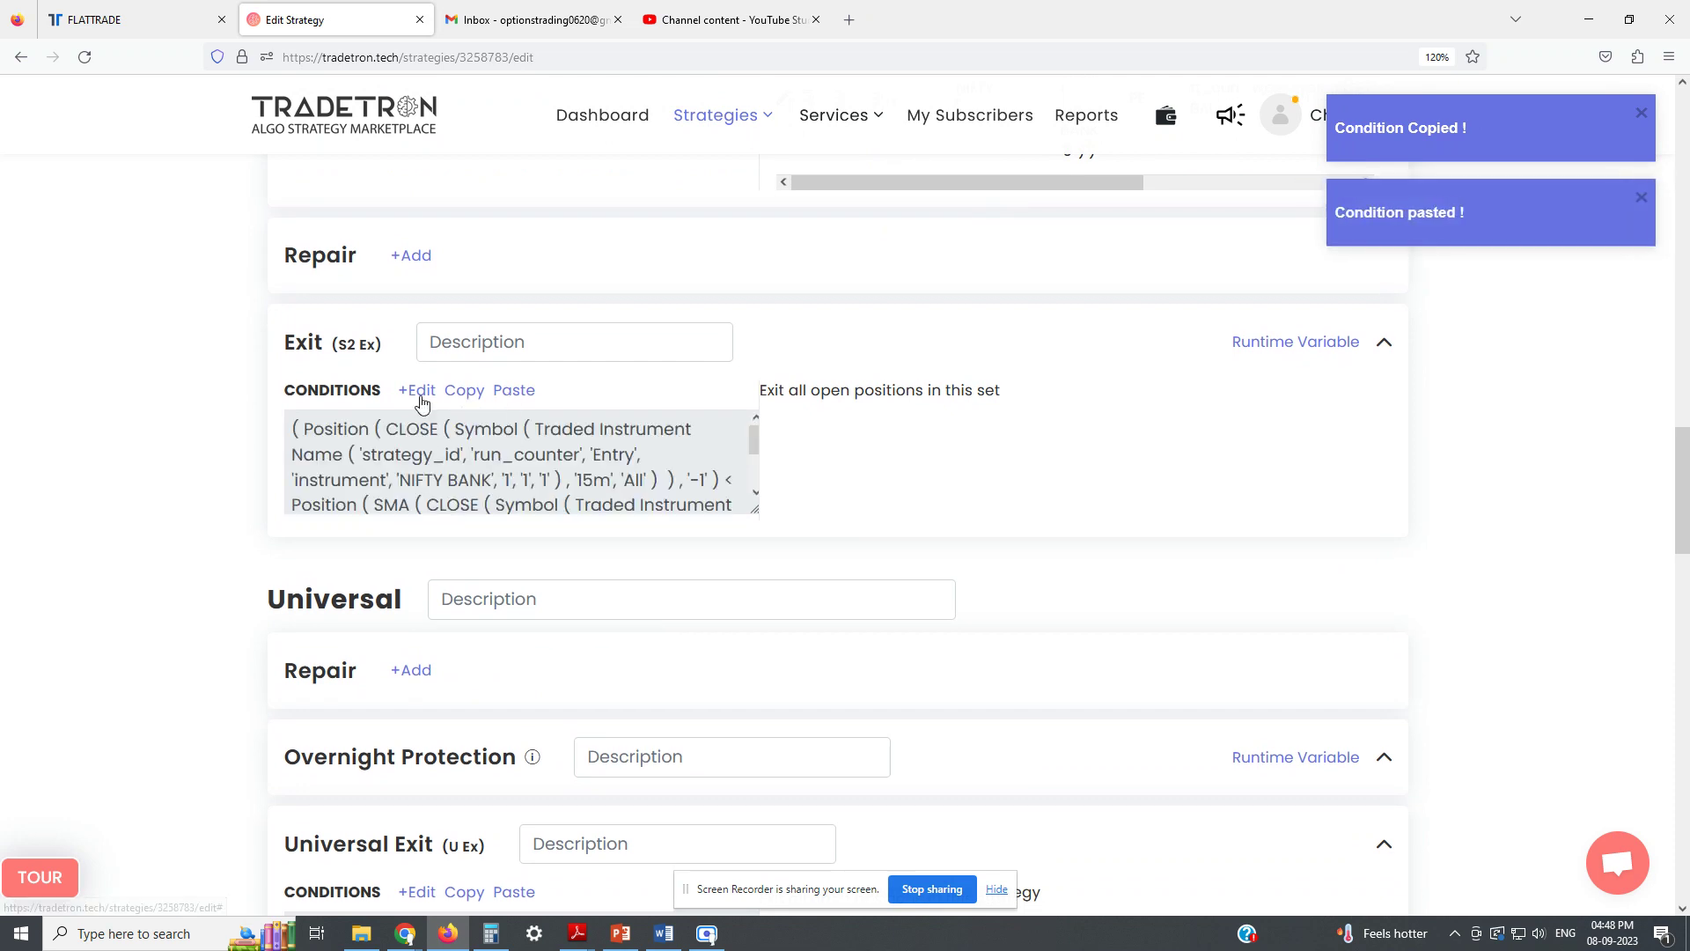
pyautogui.click(419, 393)
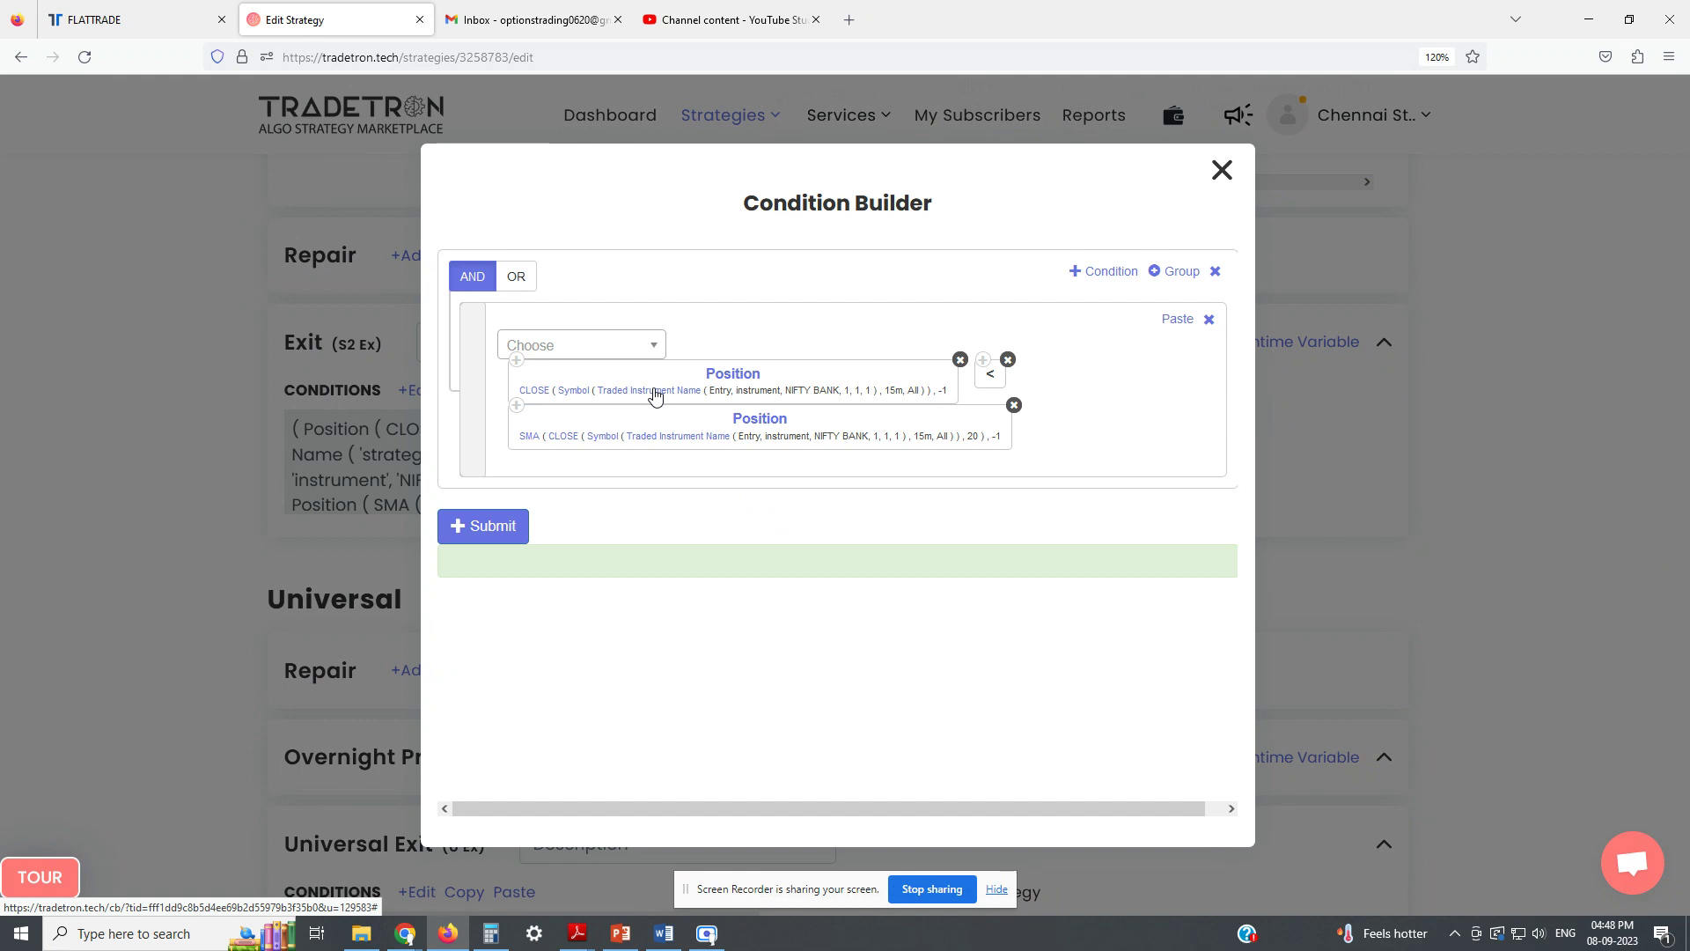
# Set the set number to 2 for the CLOSE position's traded instrument in Set 2's exit condition, and confirm.
pyautogui.click(655, 395)
pyautogui.scroll(-2, 528, 547)
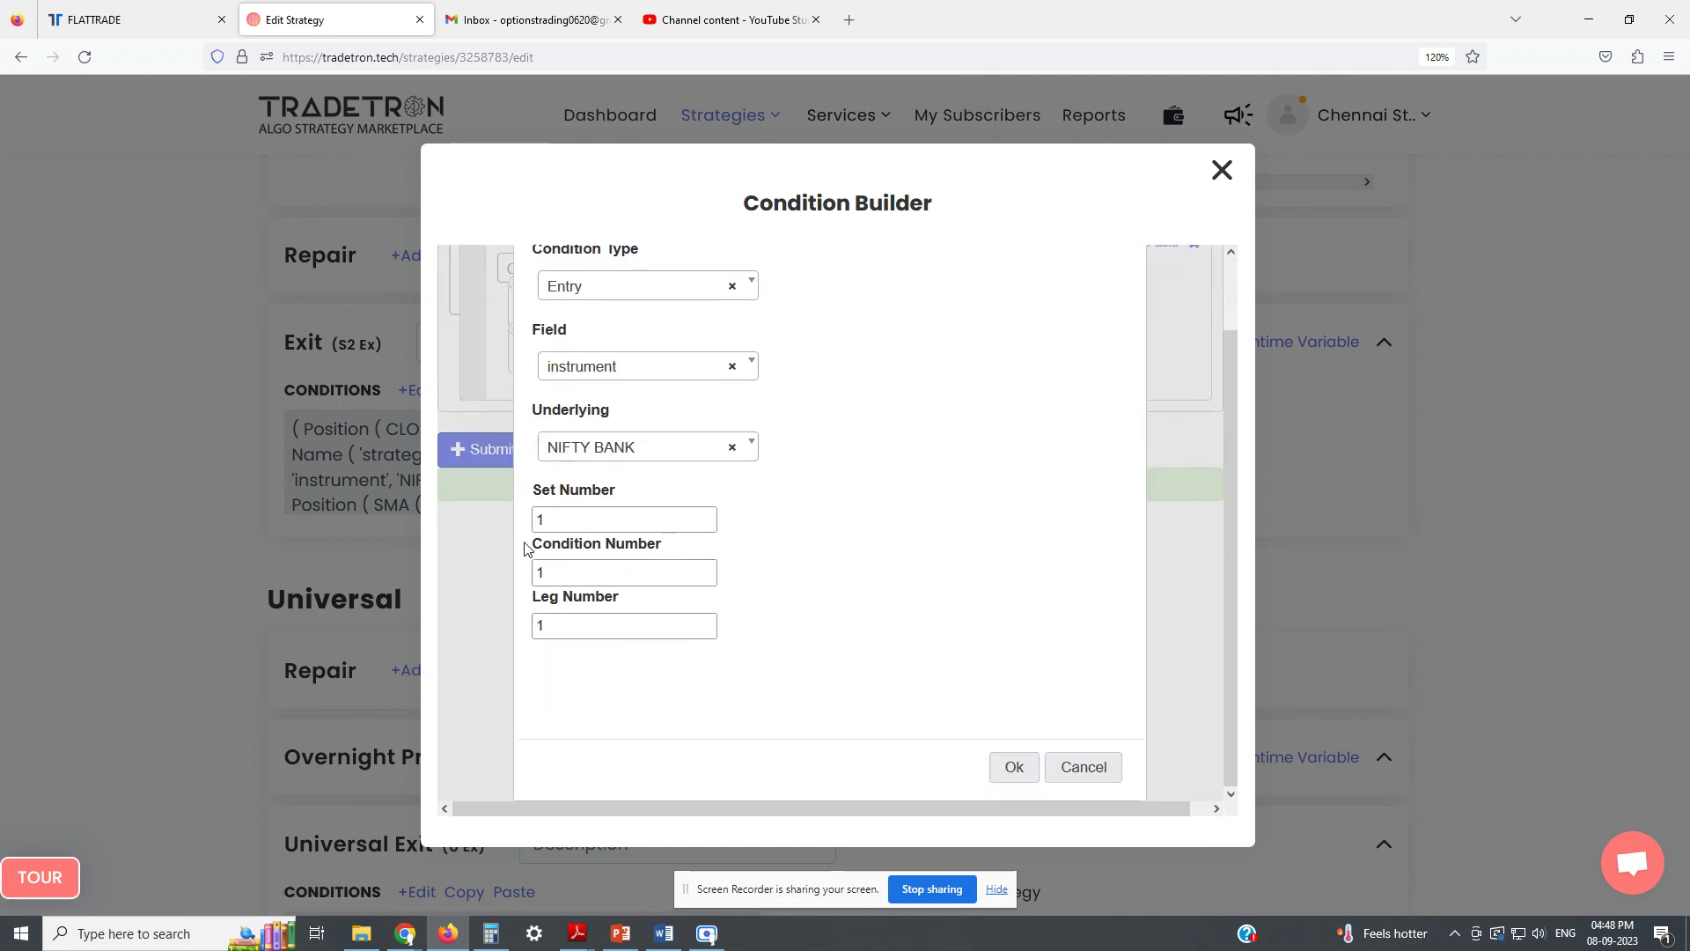
pyautogui.doubleClick(554, 518)
pyautogui.write('2')
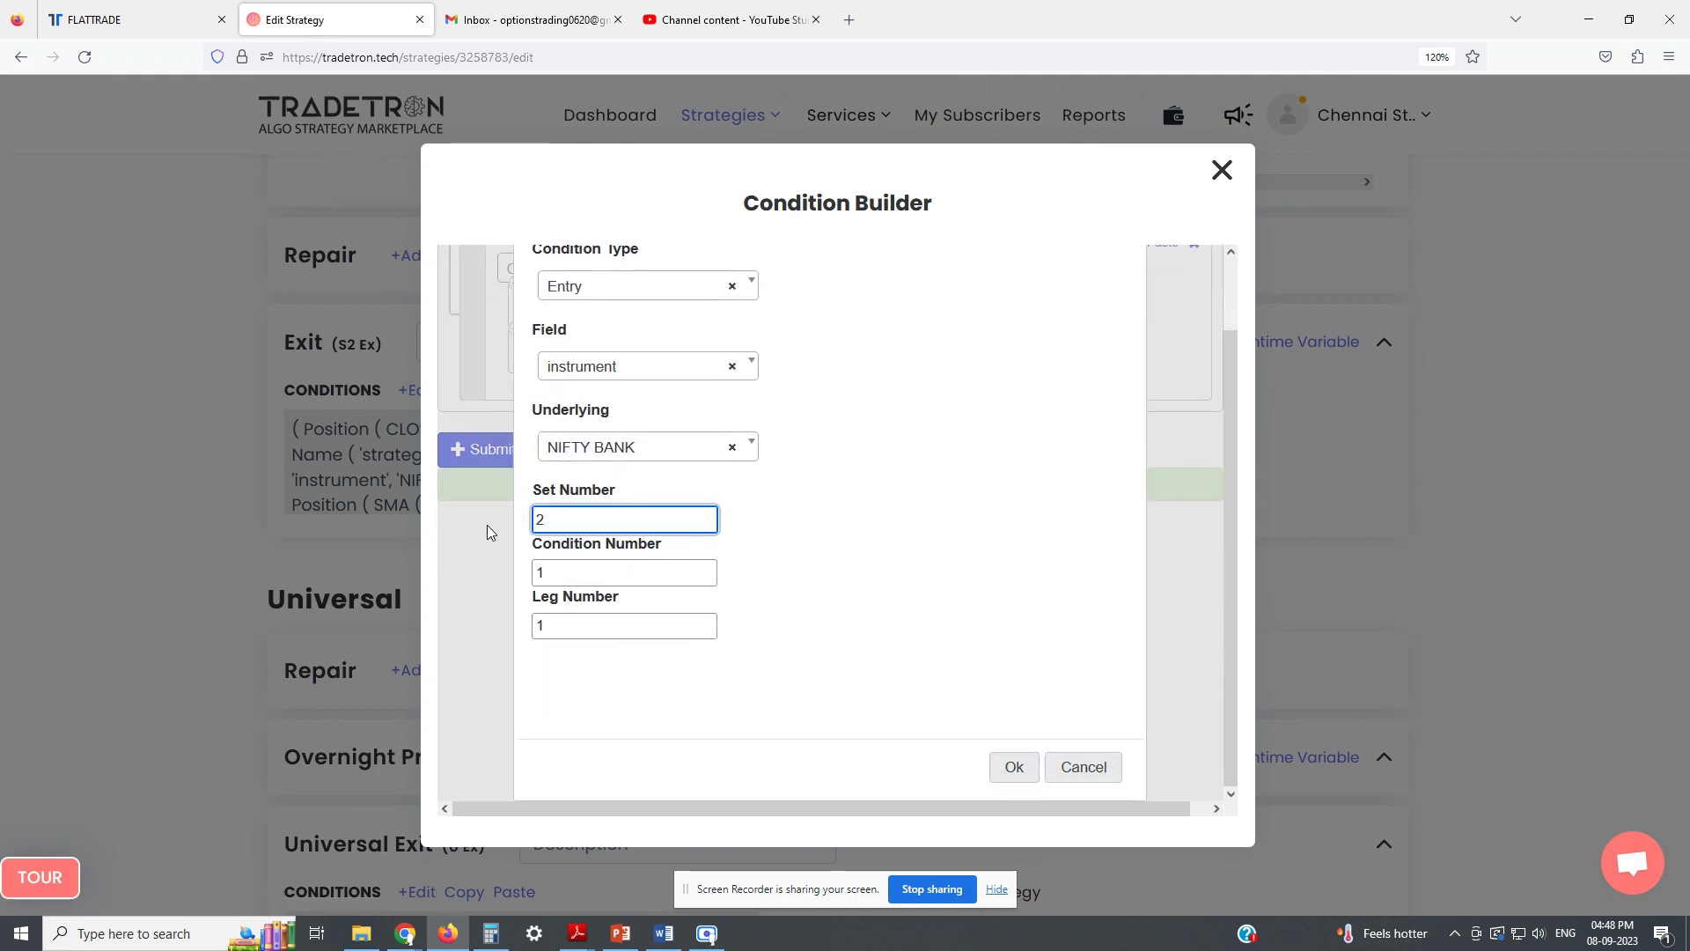
pyautogui.click(579, 577)
pyautogui.press('Tab')
pyautogui.click(1014, 766)
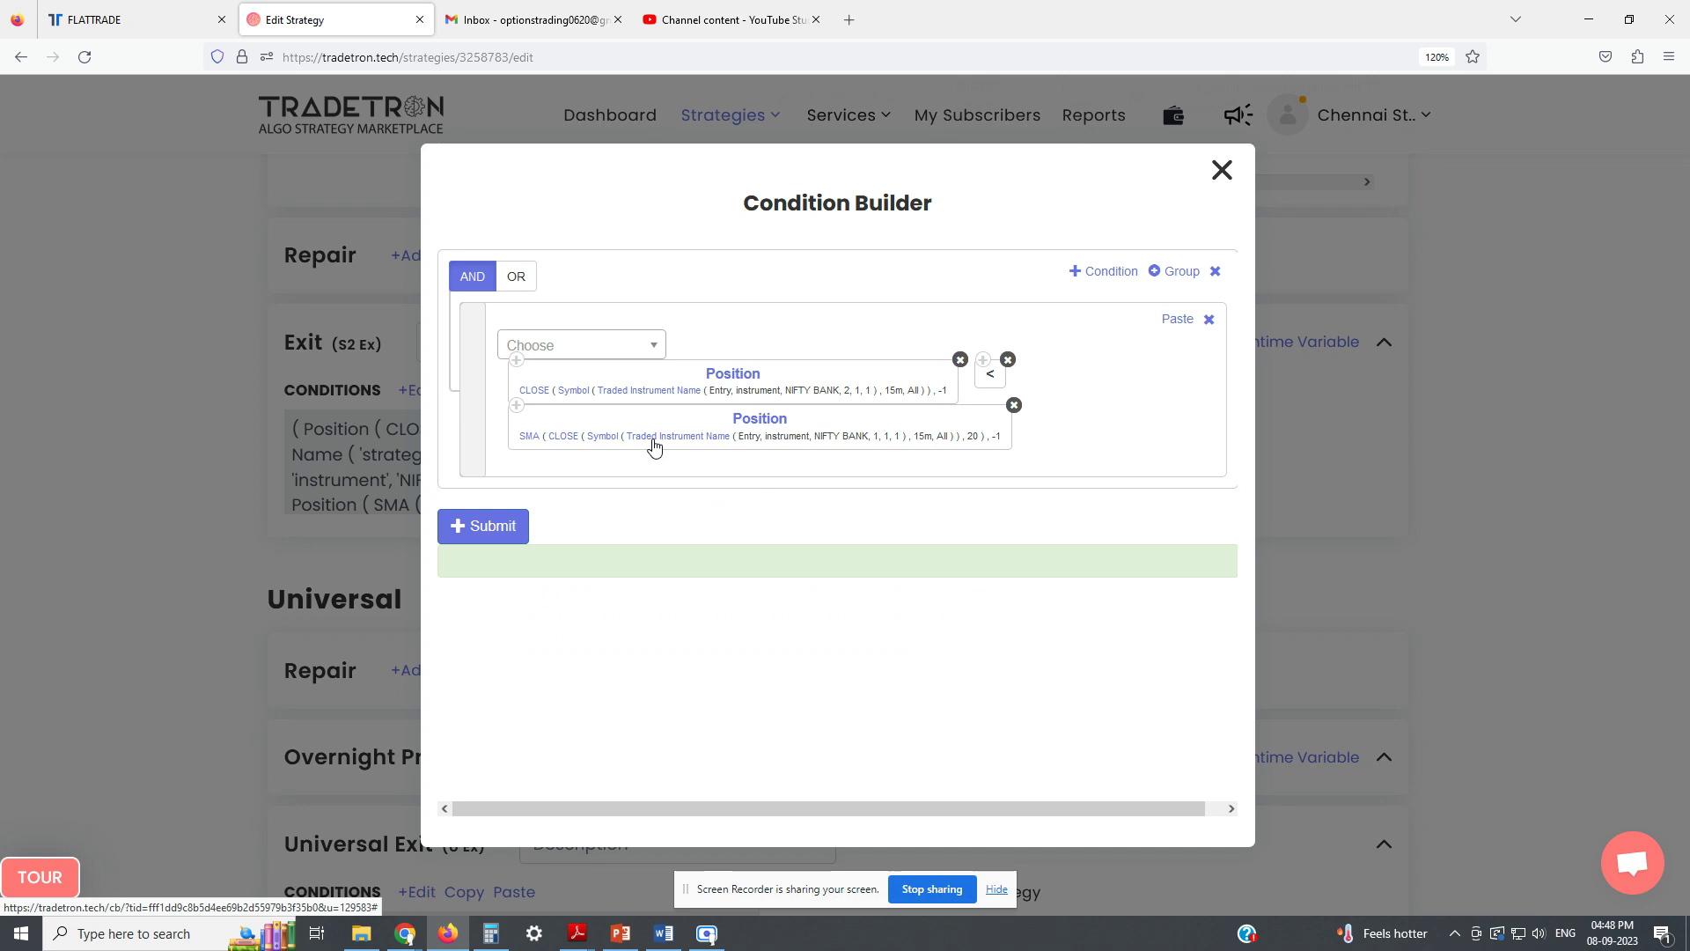
# Set the SMA position's traded instrument to set number 2, and submit Set 2's exit condition, closing the Condition Builder.
pyautogui.click(653, 445)
pyautogui.click(563, 596)
pyautogui.moveTo(564, 596); pyautogui.dragTo(481, 600)
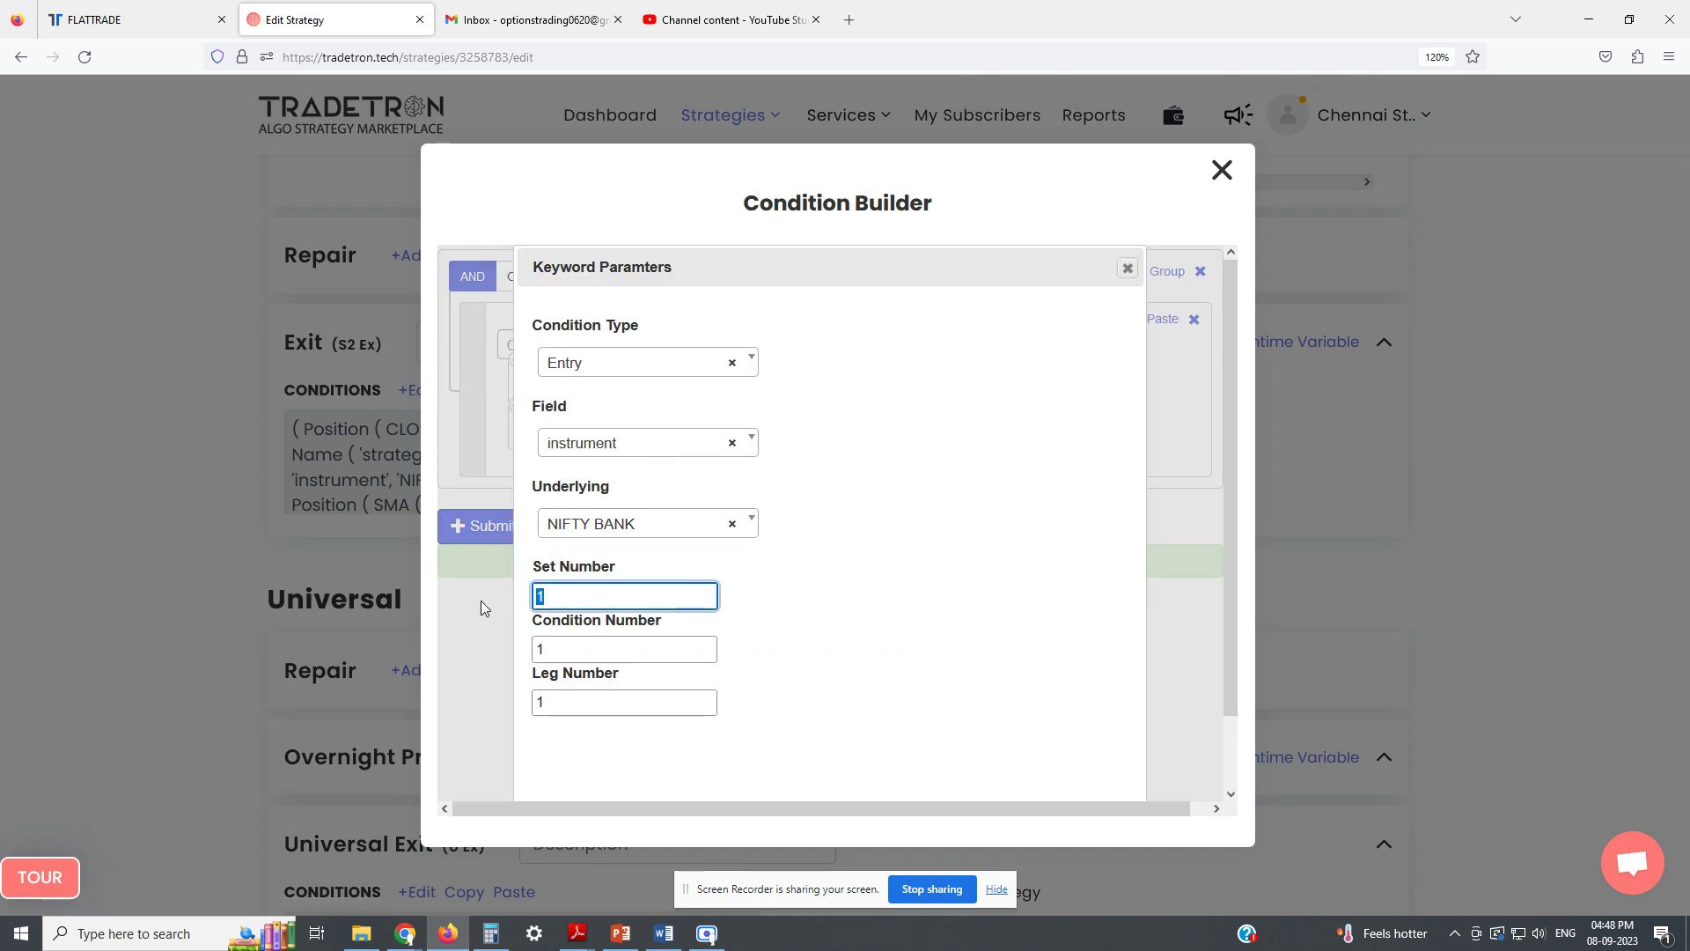
pyautogui.write('2')
pyautogui.click(995, 587)
pyautogui.scroll(-1, 966, 675)
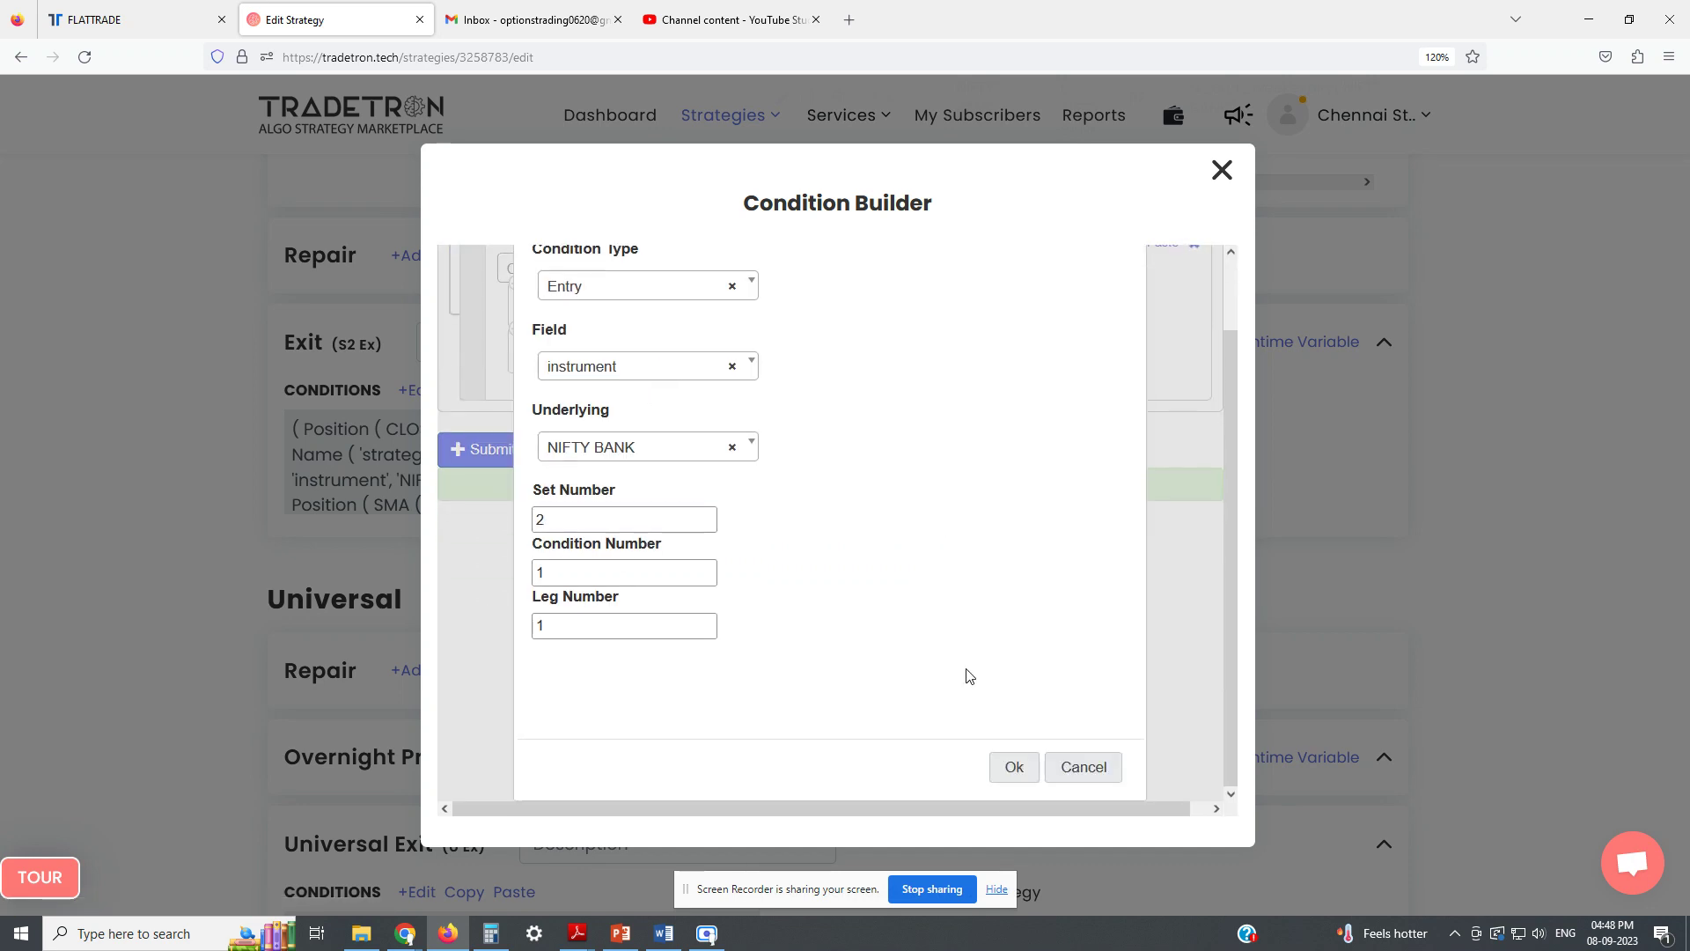
pyautogui.click(1014, 767)
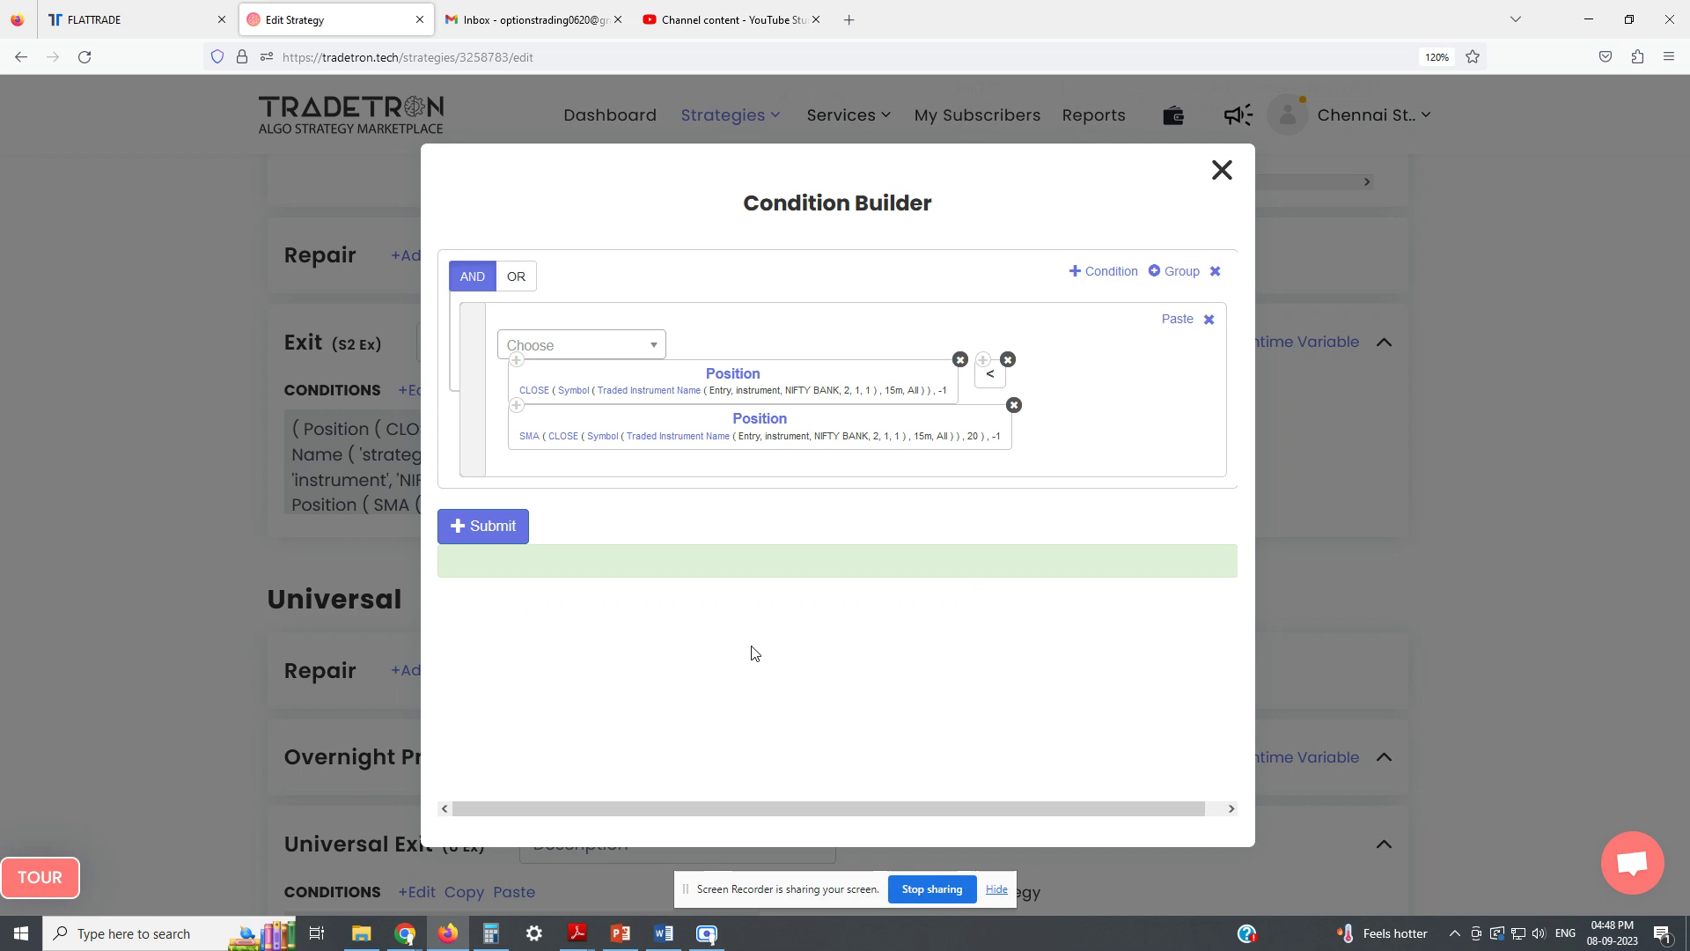
pyautogui.click(464, 530)
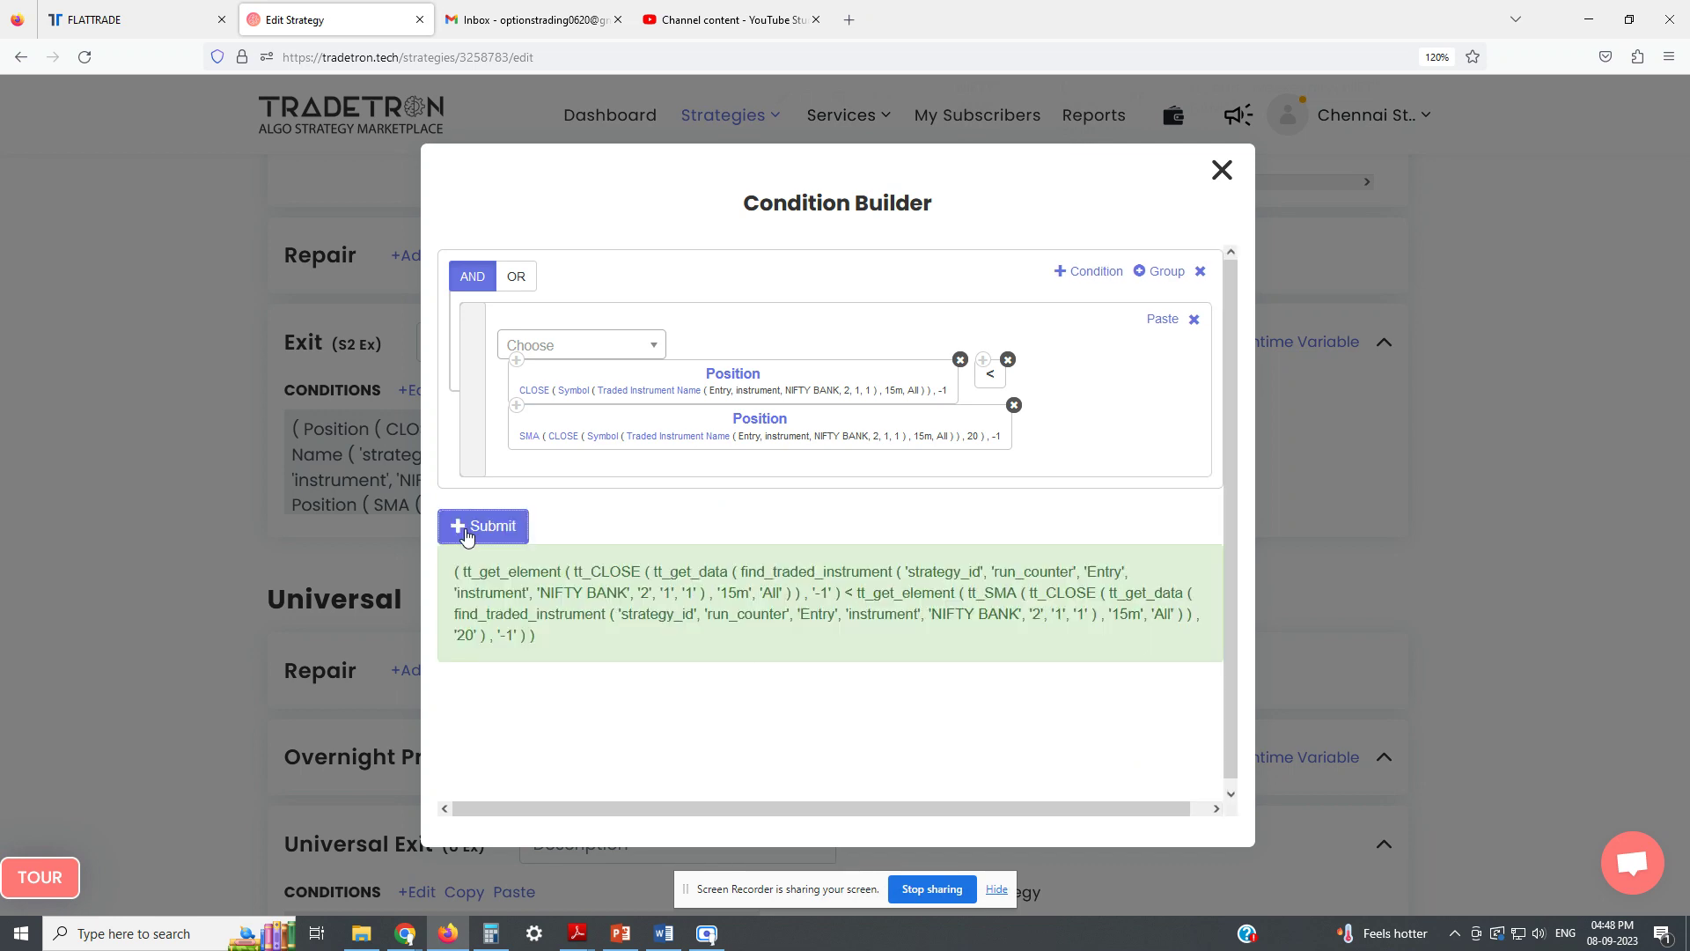
pyautogui.click(1222, 171)
# Review the universal exit, advanced and marketplace settings, and save the strategy update, closing the confirmation.
pyautogui.scroll(-3, 929, 515)
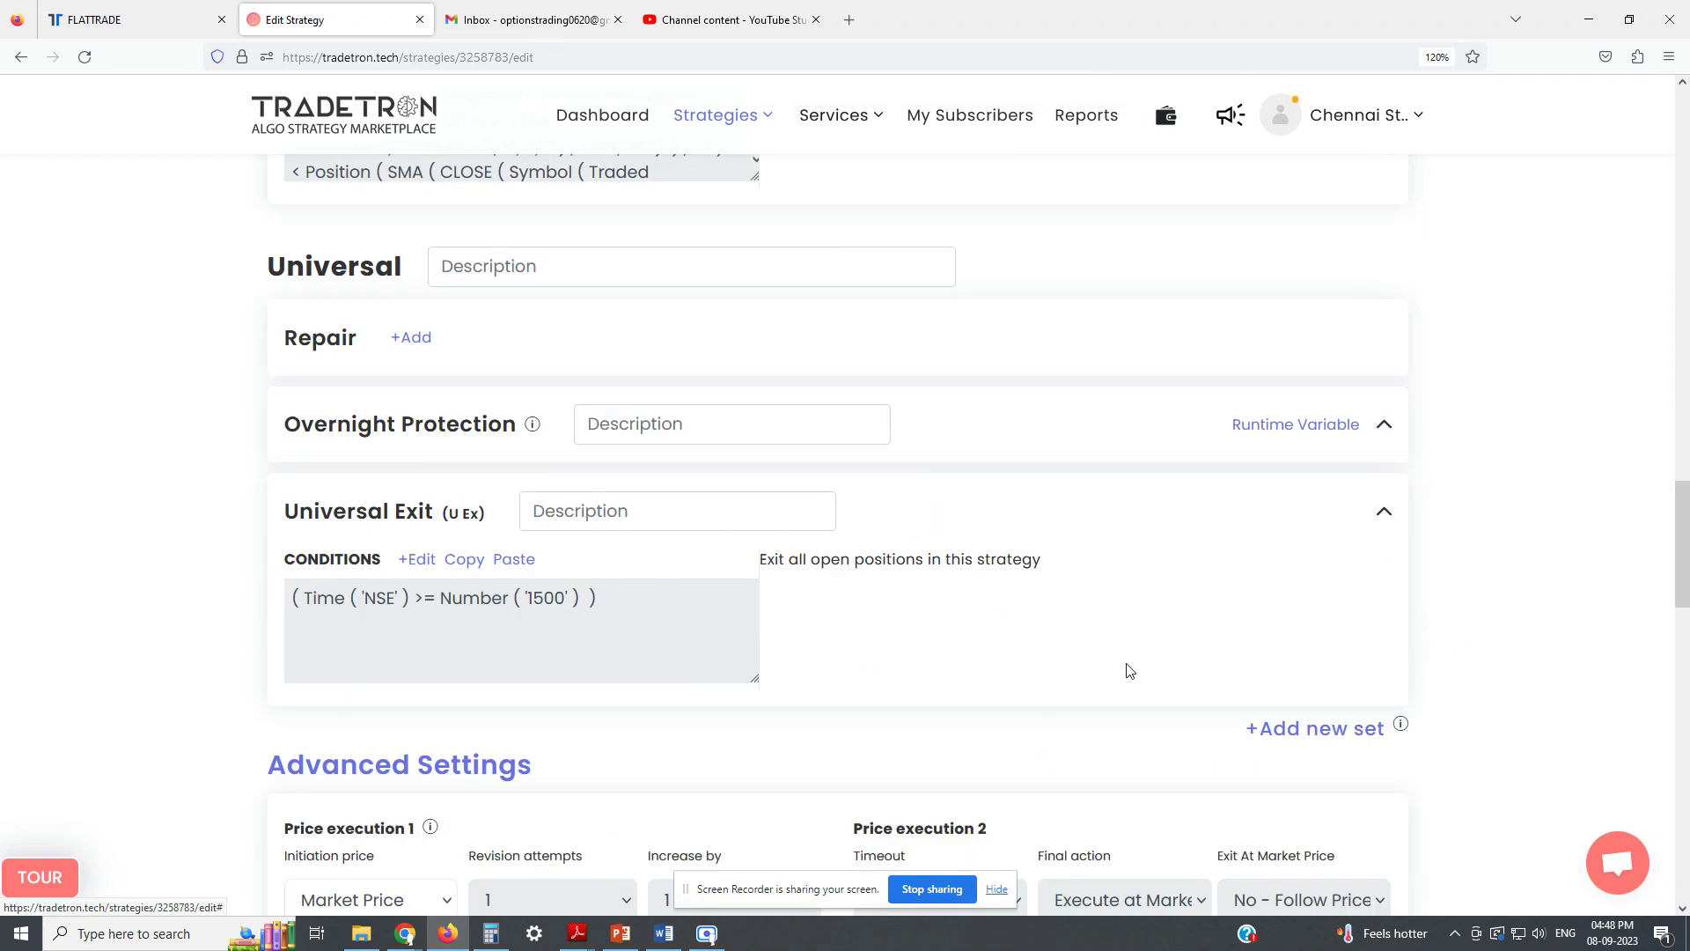
pyautogui.scroll(-3, 1062, 628)
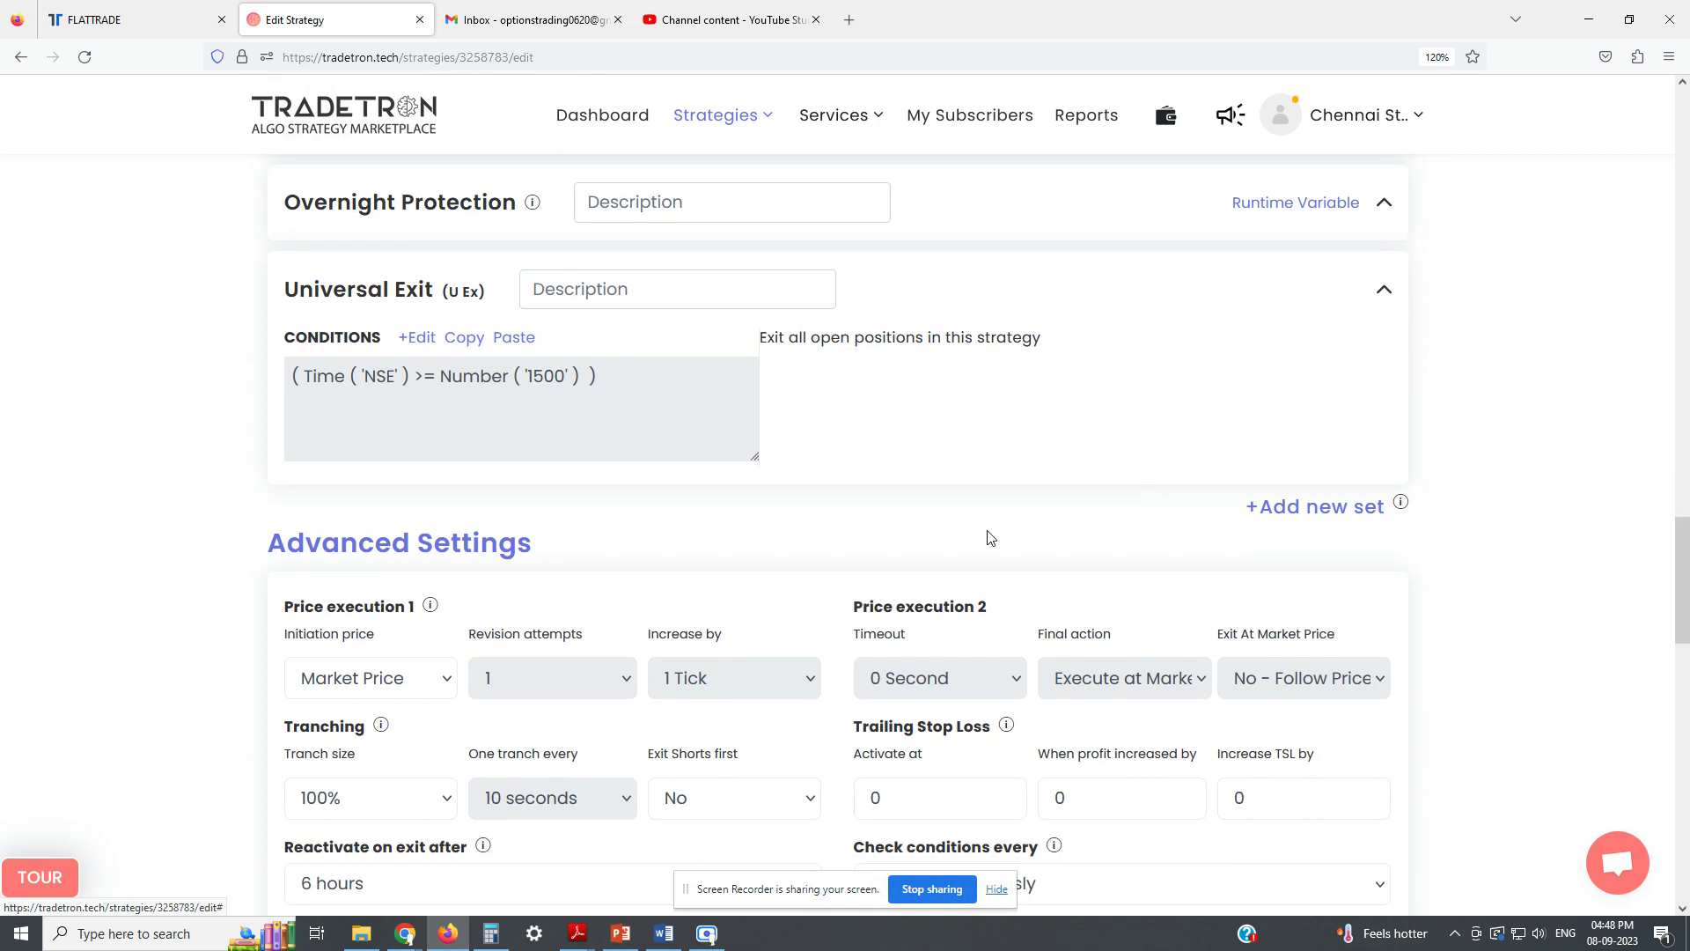
pyautogui.scroll(-7, 988, 510)
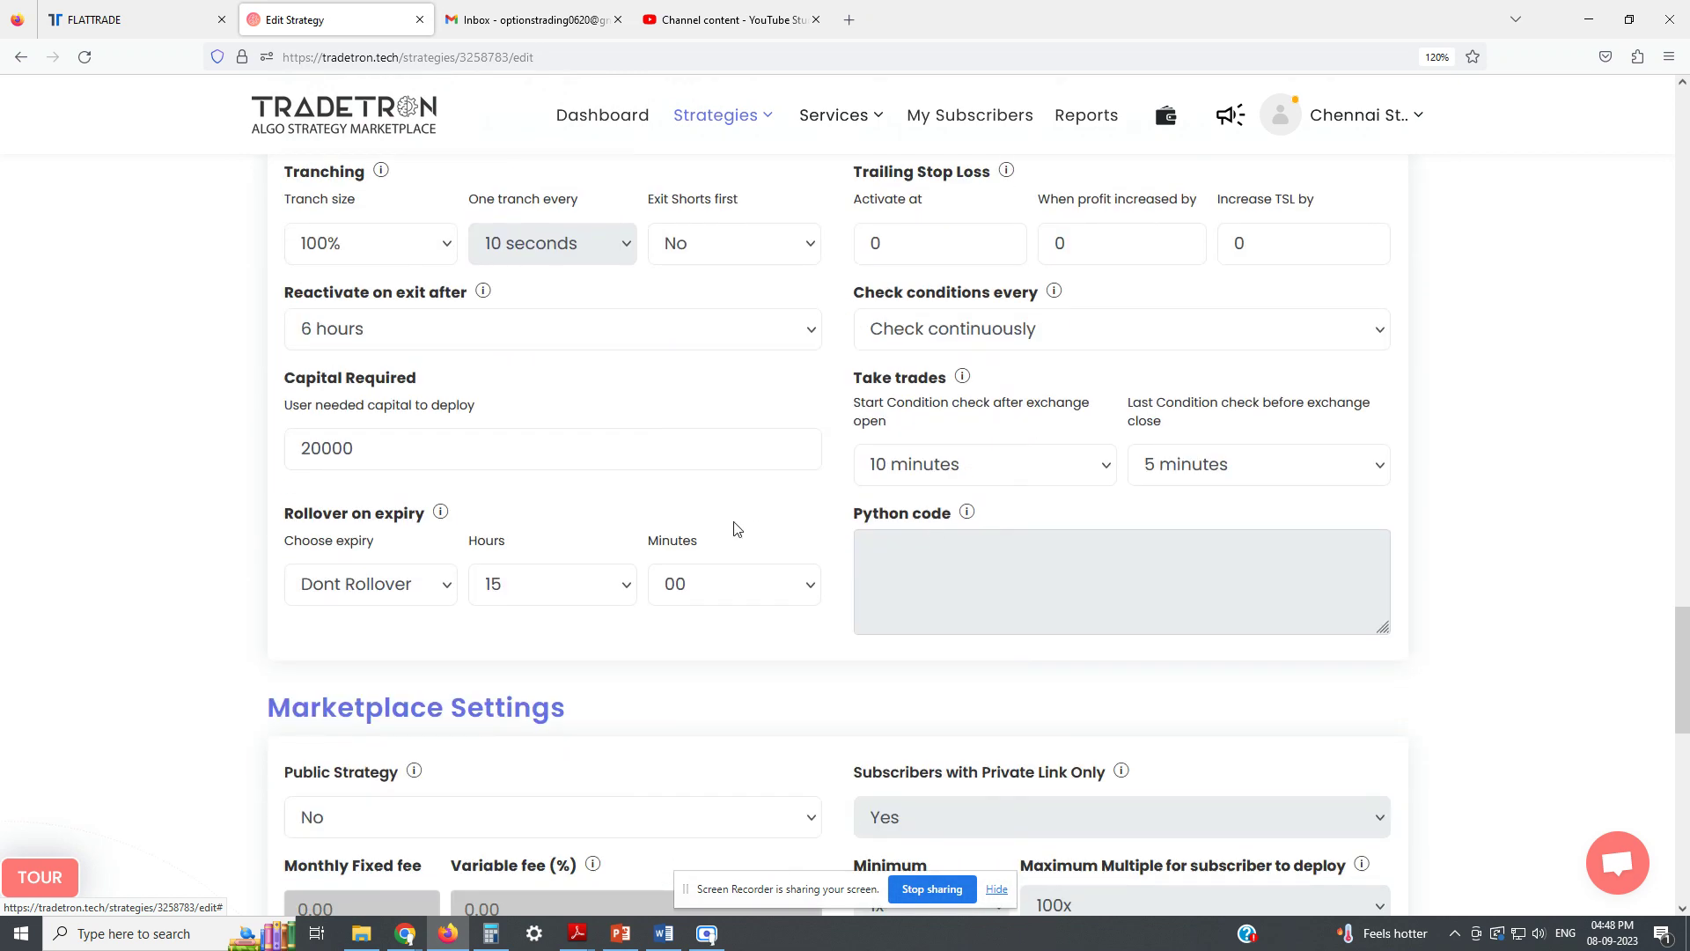
pyautogui.scroll(-5, 1222, 525)
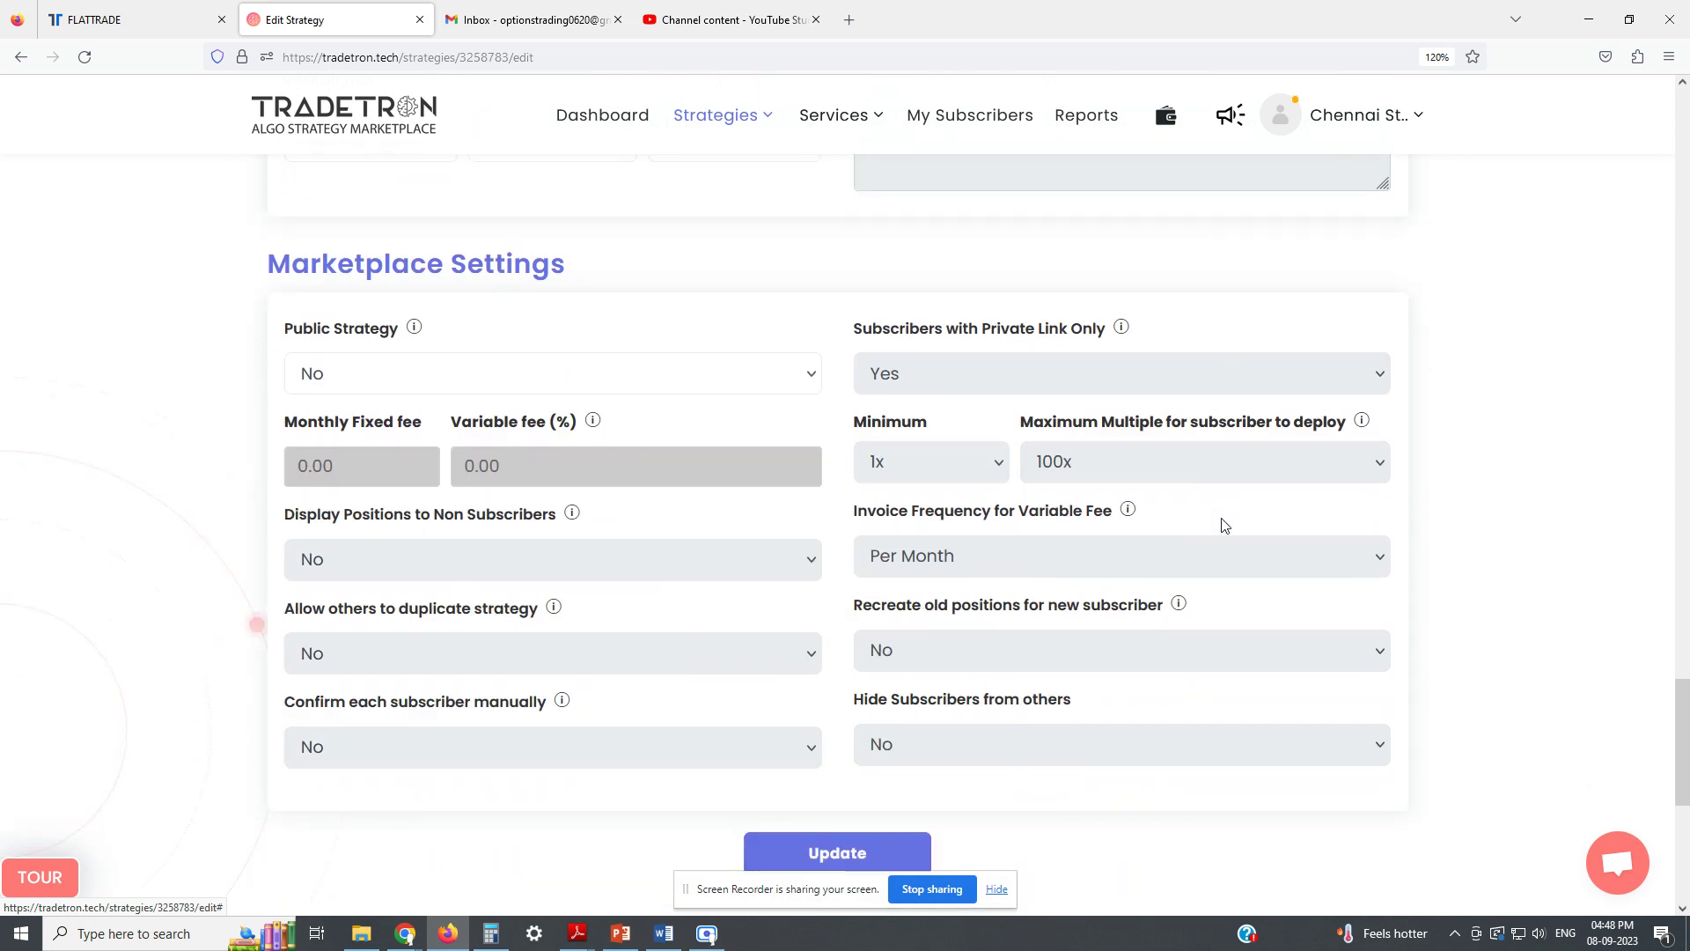
pyautogui.scroll(-4, 1222, 525)
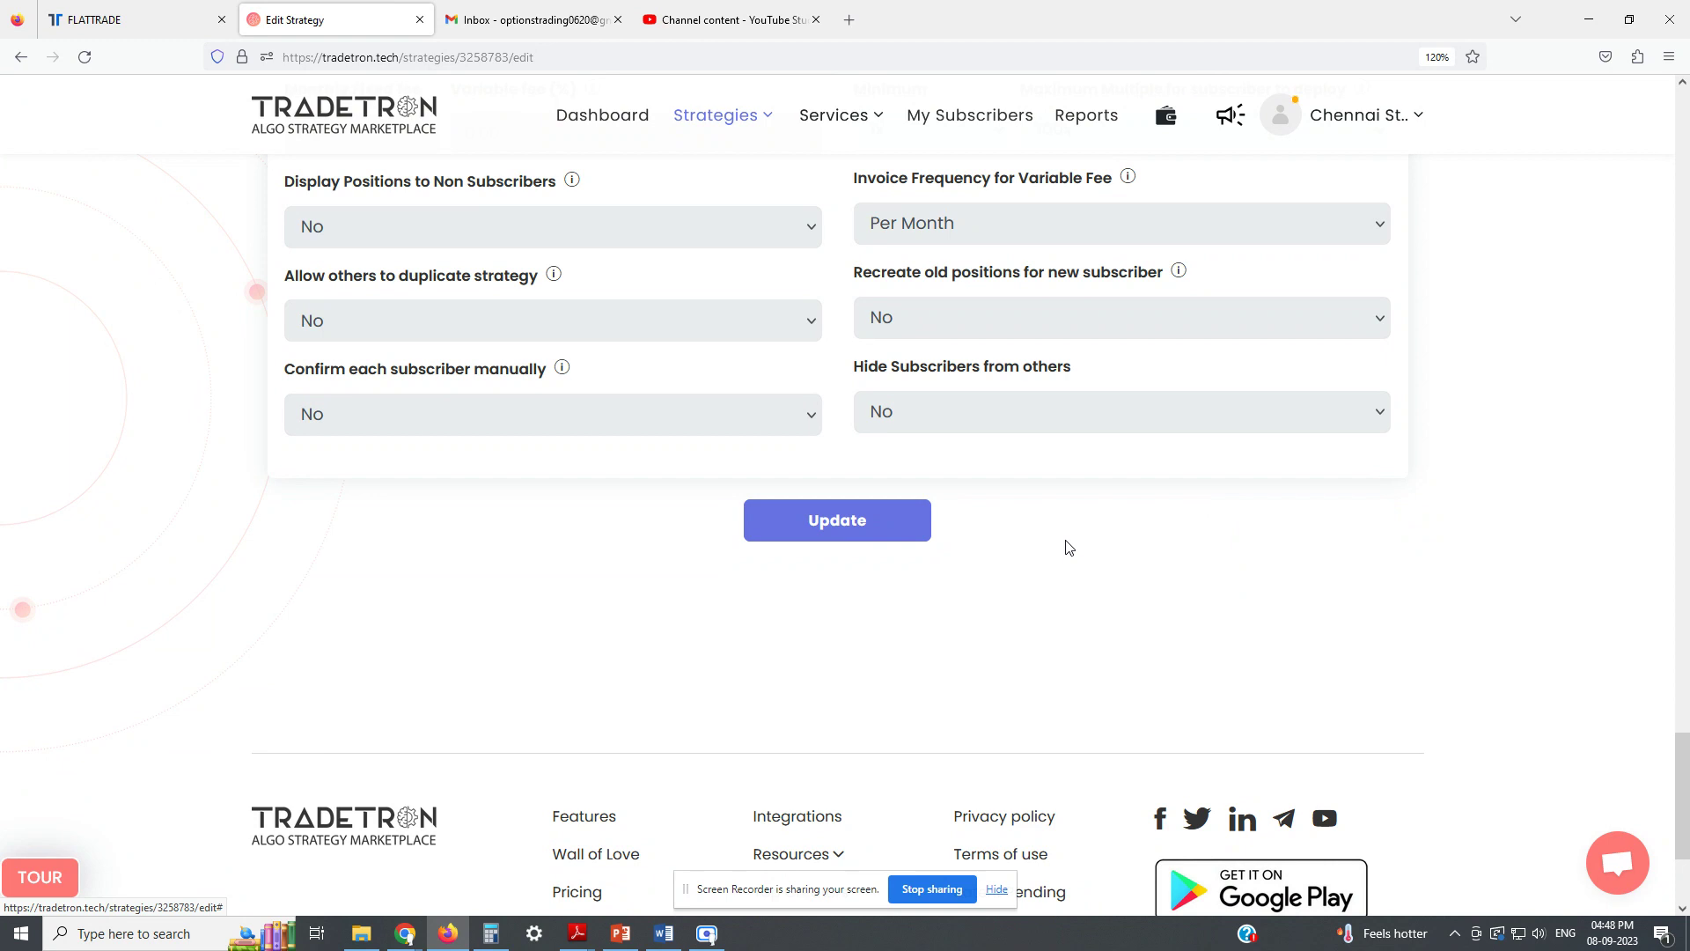
pyautogui.click(836, 525)
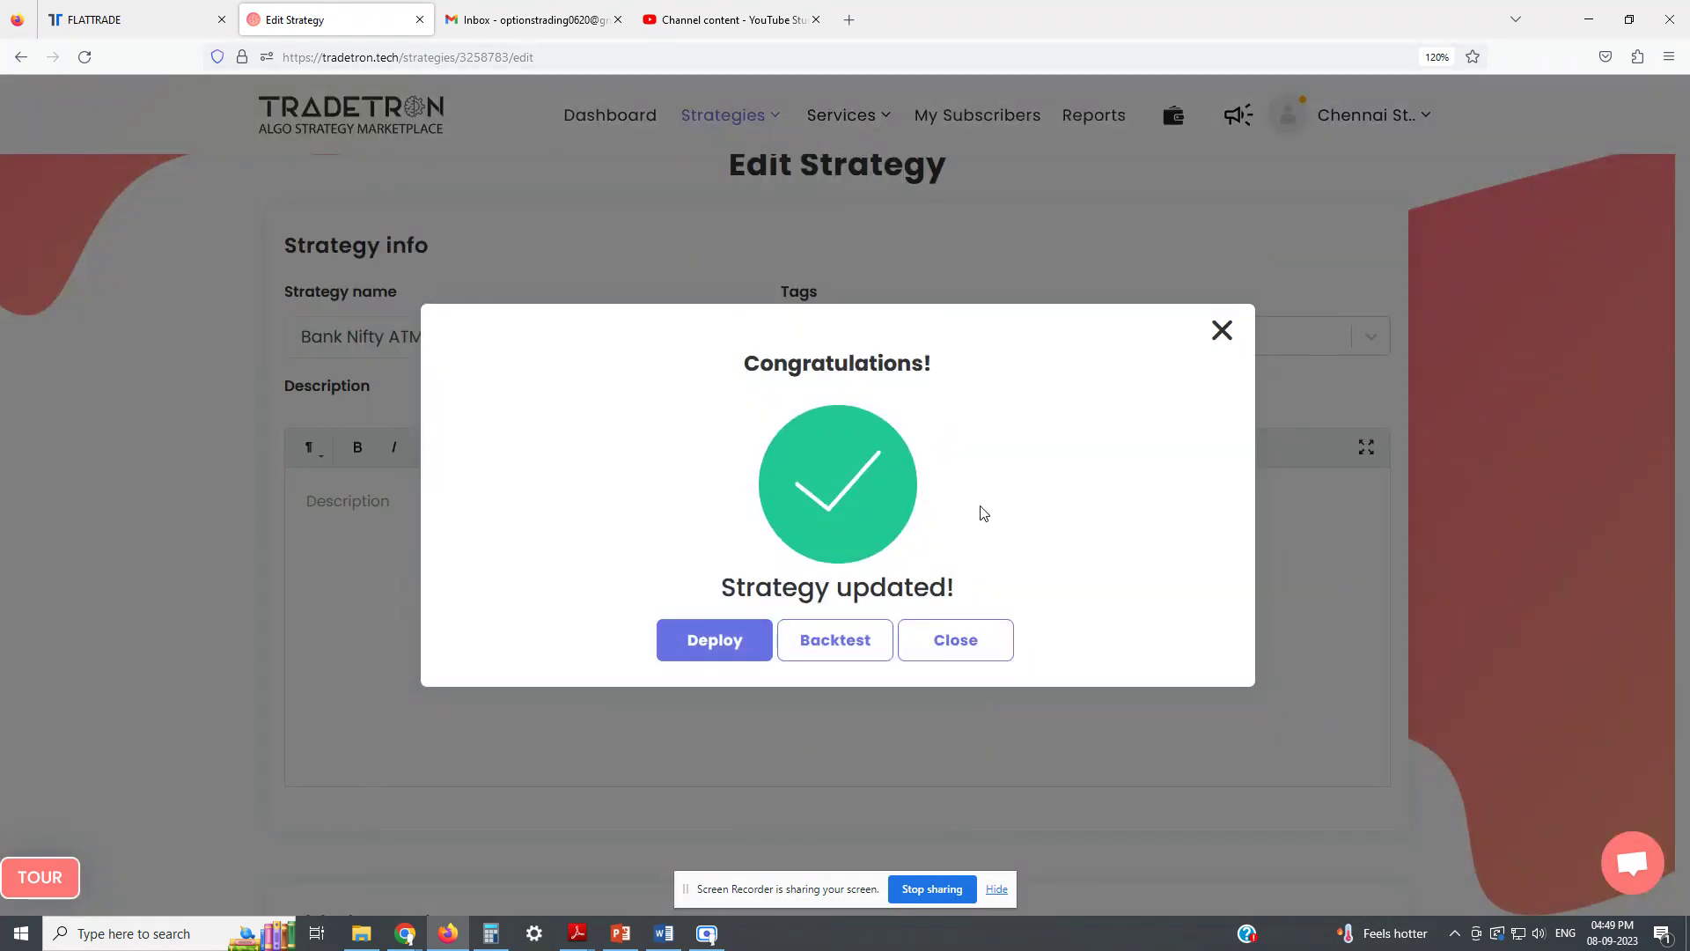
pyautogui.click(957, 645)
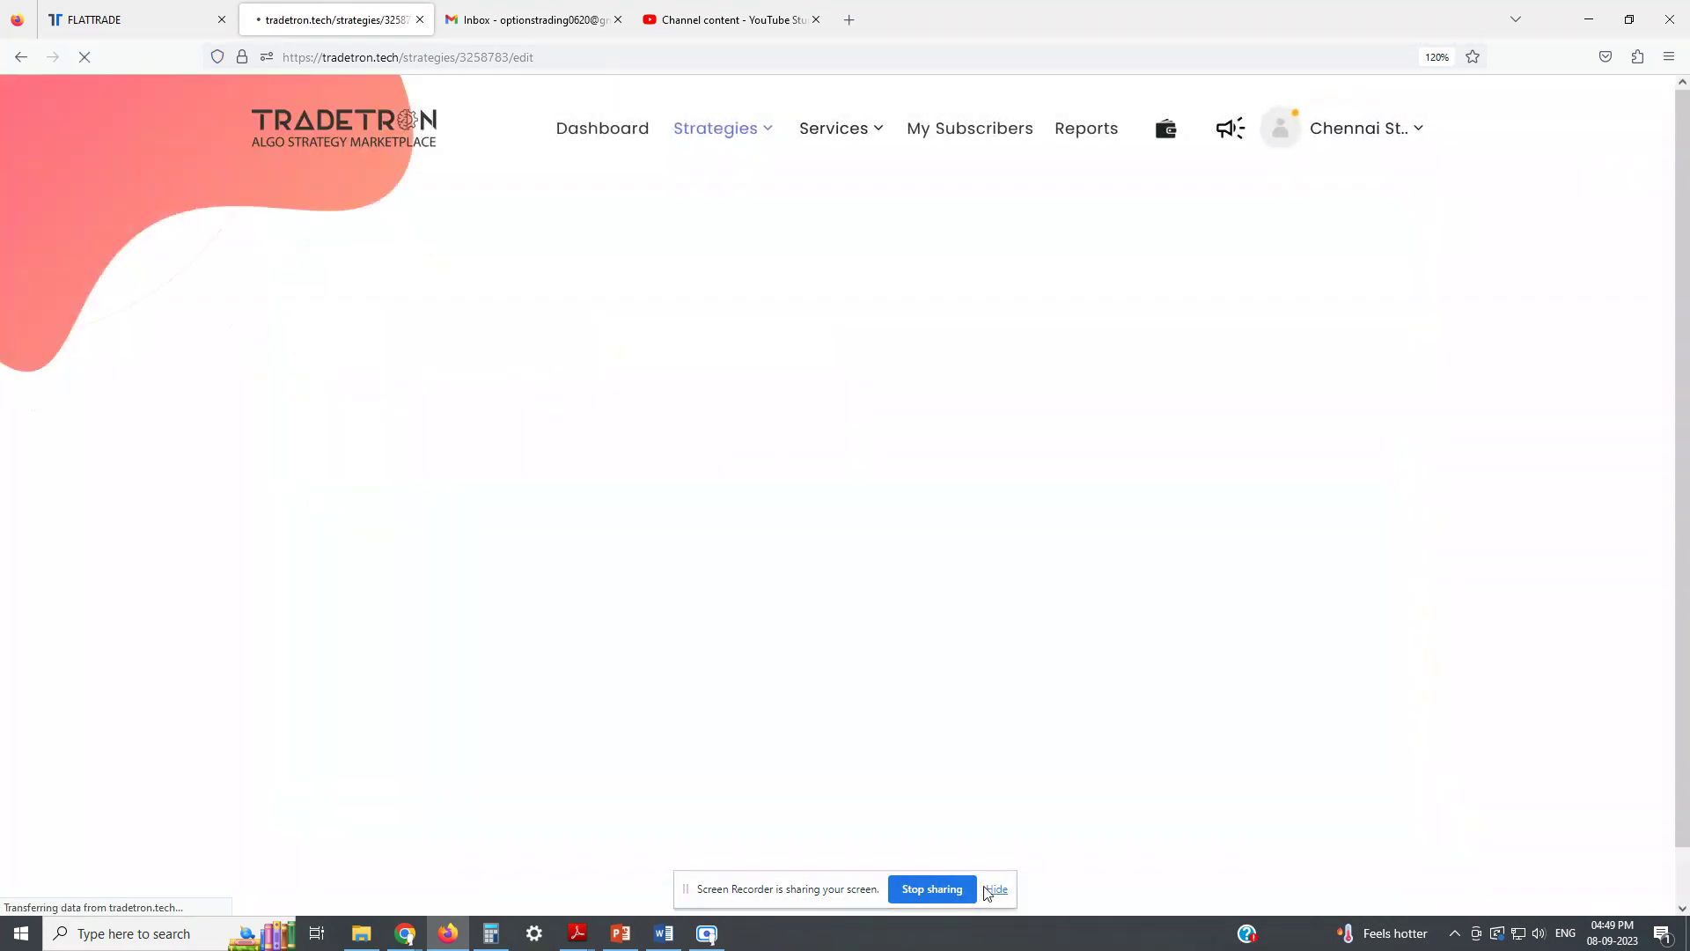